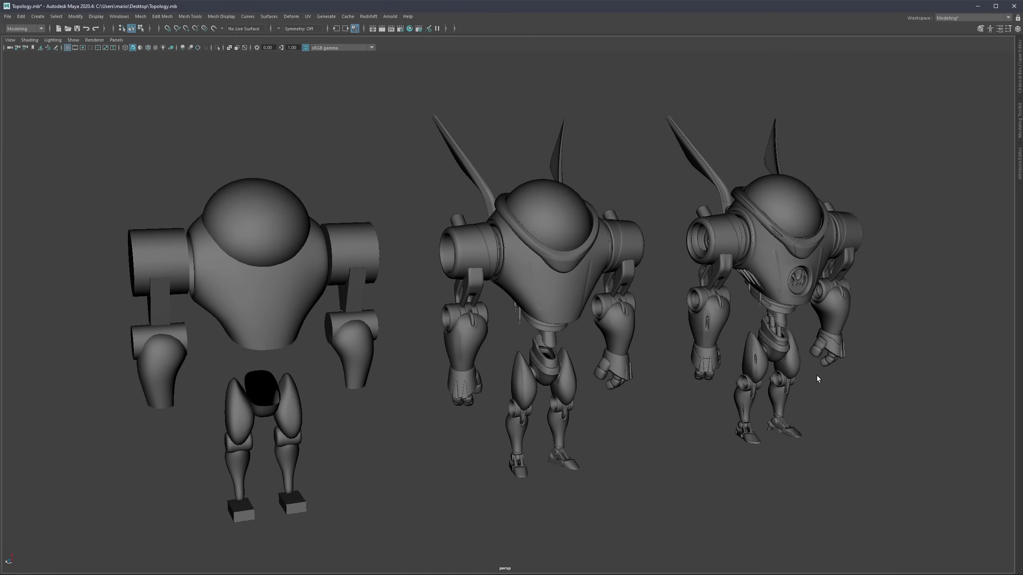
Step: Examine the three robot versions side by side from several angles
{"action": "right_click_drag", "start_coordinate": [816, 376], "coordinate": [687, 316], "text": "alt"}
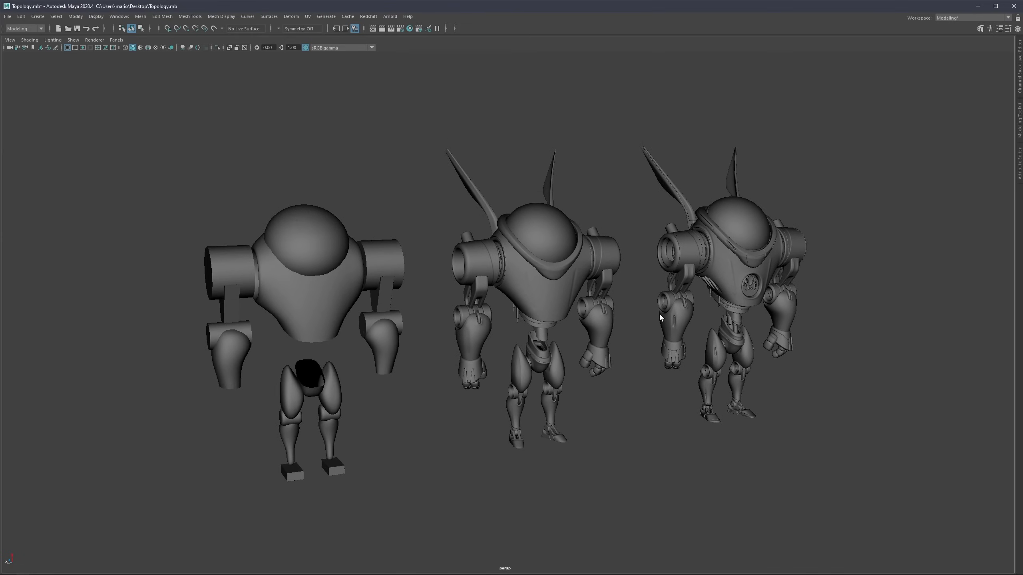
{"action": "scroll", "coordinate": [659, 315], "scroll_direction": "up", "scroll_amount": 2}
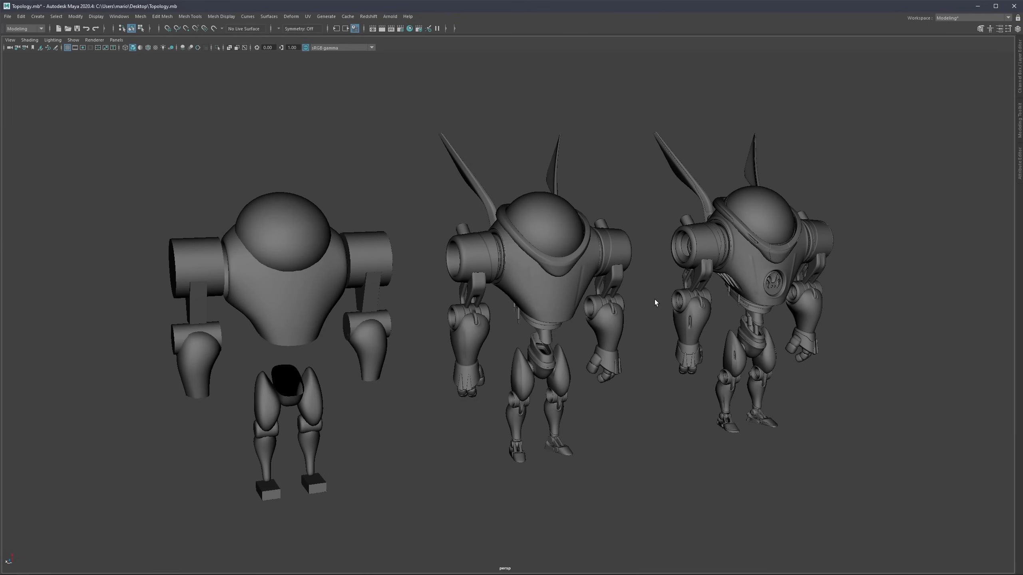
{"action": "left_click_drag", "start_coordinate": [716, 279], "coordinate": [621, 253], "text": "alt"}
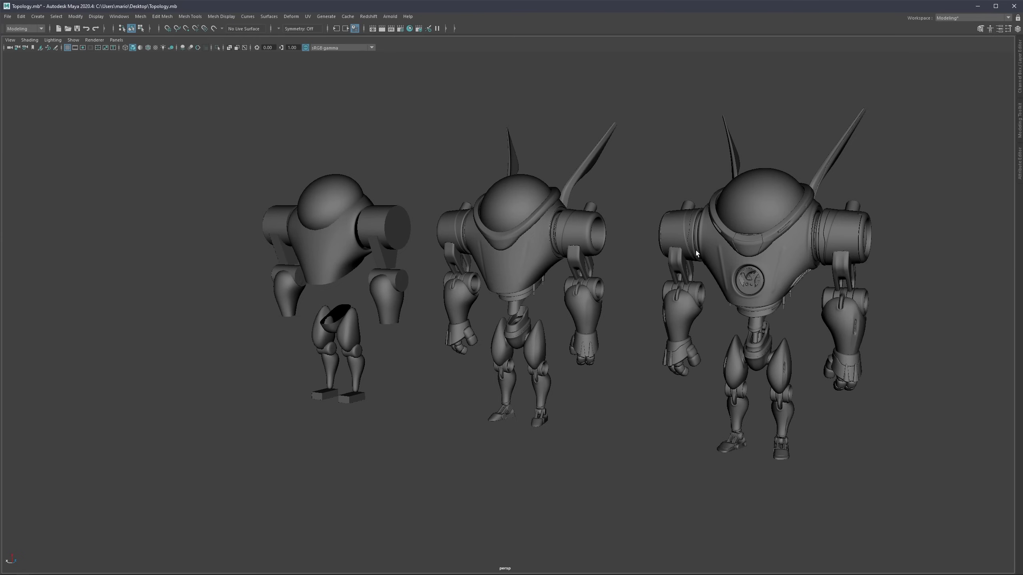
{"action": "left_click_drag", "start_coordinate": [609, 249], "coordinate": [591, 257], "text": "alt"}
{"action": "scroll", "coordinate": [590, 257], "scroll_direction": "up", "scroll_amount": 1}
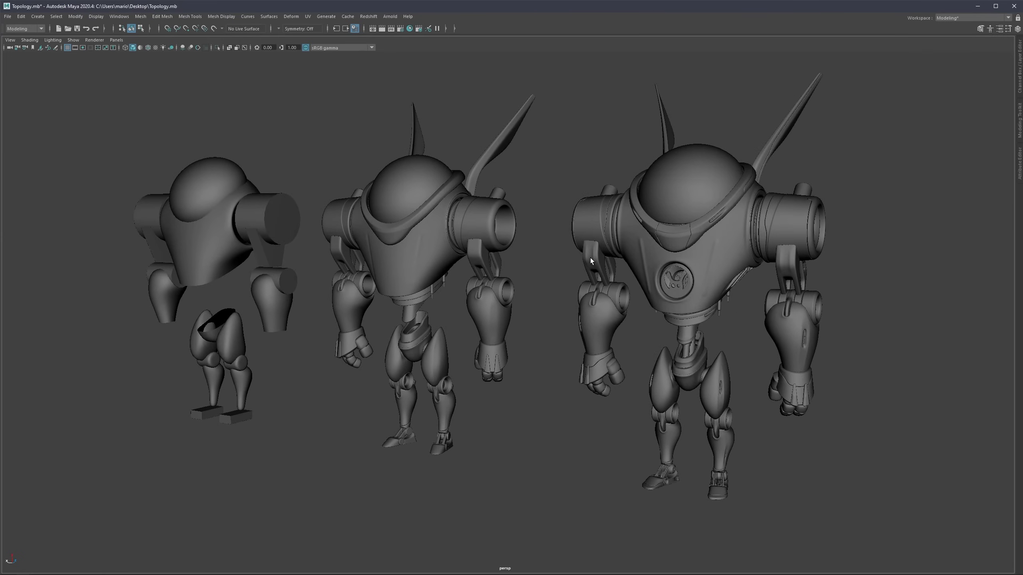
Step: Isolate the most detailed robot, the one with the chest emblem, and view it from the opposite front side
{"action": "left_click", "coordinate": [671, 256]}
{"action": "key", "text": "ctrl+1"}
{"action": "left_click", "coordinate": [855, 263]}
{"action": "left_click_drag", "start_coordinate": [853, 262], "coordinate": [530, 251], "text": "alt"}
{"action": "middle_click_drag", "start_coordinate": [530, 251], "coordinate": [519, 258], "text": "alt"}
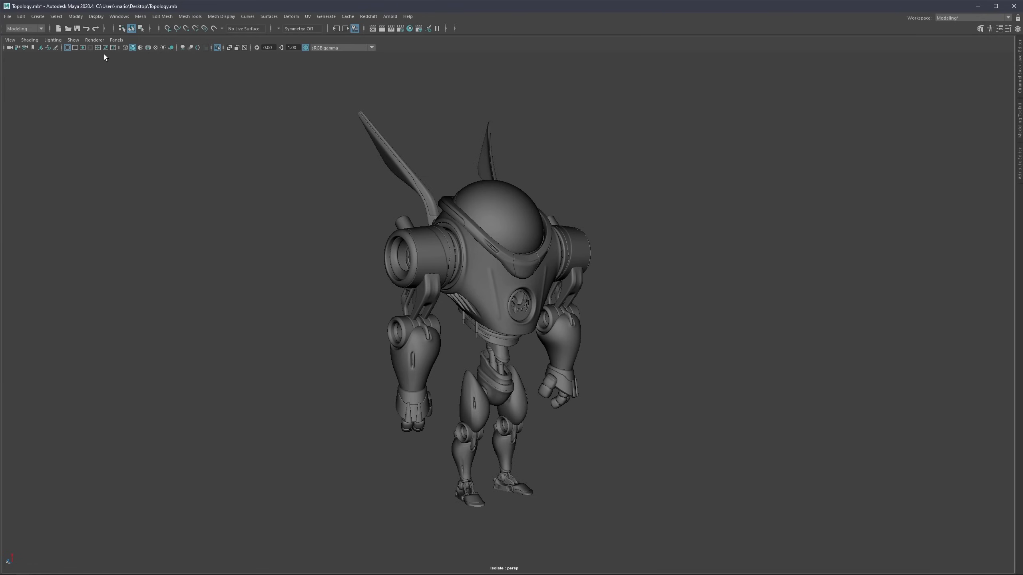
Step: Bring up the img.png forearm topology sketch in Photos, move it aside and return to the Maya scene
{"action": "left_click_drag", "start_coordinate": [0, 69], "coordinate": [297, 90]}
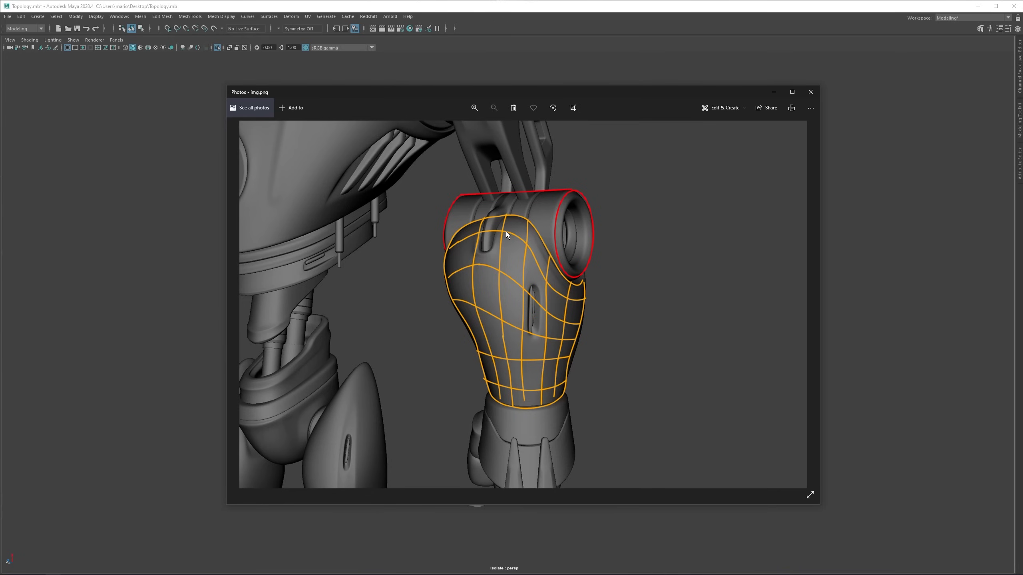
{"action": "left_click_drag", "start_coordinate": [529, 91], "coordinate": [207, 89]}
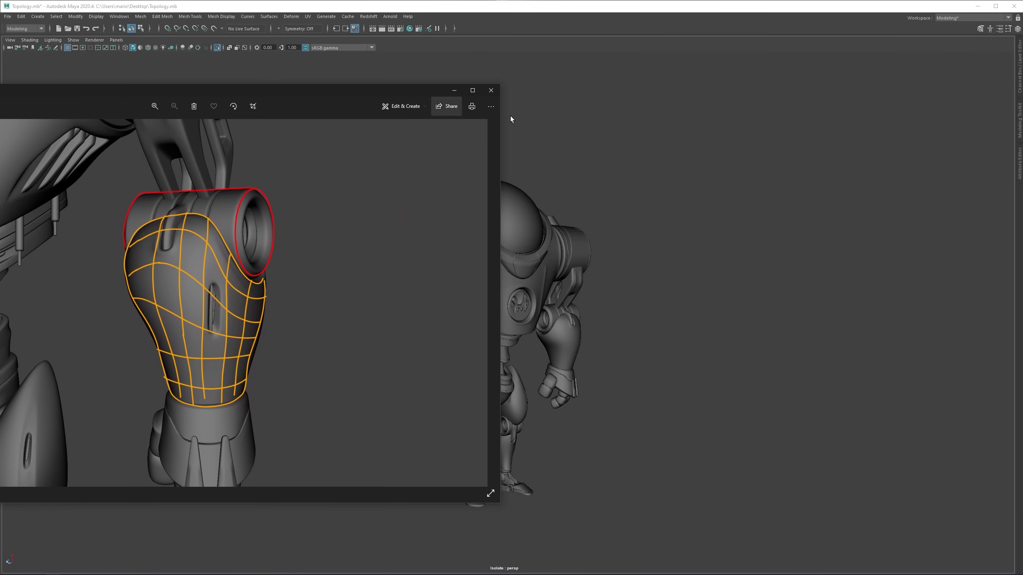
{"action": "left_click", "coordinate": [515, 129]}
Step: Examine the isolated robot's shoulder and forearm from the side, and bring the other models back into view
{"action": "scroll", "coordinate": [529, 280], "scroll_direction": "up", "scroll_amount": 3}
{"action": "middle_click_drag", "start_coordinate": [529, 280], "coordinate": [583, 245], "text": "alt"}
{"action": "scroll", "coordinate": [580, 248], "scroll_direction": "down", "scroll_amount": 2}
{"action": "left_click_drag", "start_coordinate": [574, 252], "coordinate": [472, 256], "text": "alt"}
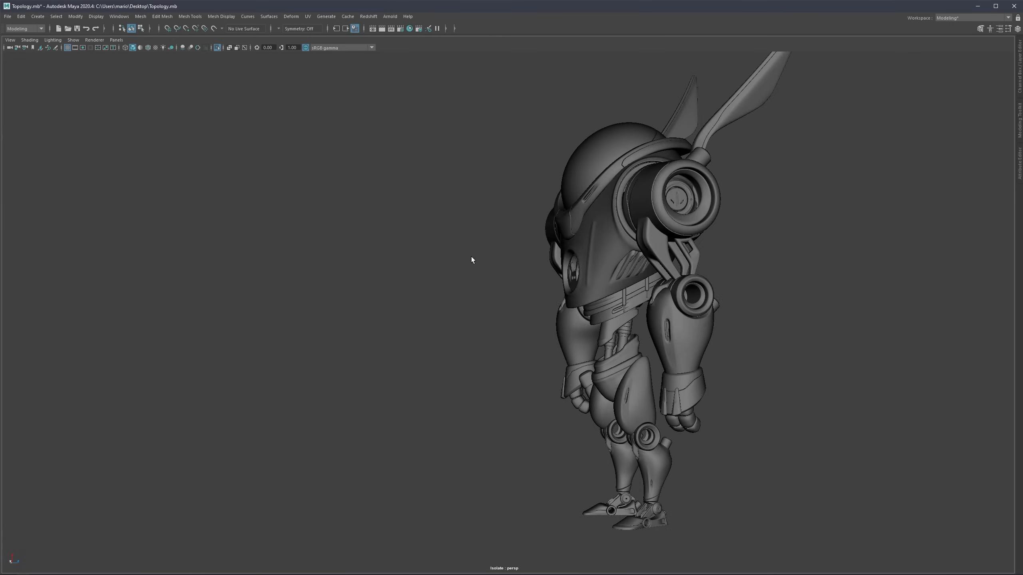
{"action": "middle_click_drag", "start_coordinate": [664, 302], "coordinate": [516, 276], "text": "alt"}
{"action": "scroll", "coordinate": [517, 275], "scroll_direction": "up", "scroll_amount": 3}
{"action": "left_click_drag", "start_coordinate": [517, 276], "coordinate": [566, 274], "text": "alt"}
{"action": "key", "text": "ctrl+1"}
Step: Isolate all parts of the simple blockout robot, examine its basic shapes from both sides, and restore the full scene
{"action": "scroll", "coordinate": [584, 277], "scroll_direction": "down", "scroll_amount": 3}
{"action": "middle_click_drag", "start_coordinate": [81, 198], "coordinate": [278, 226], "text": "alt"}
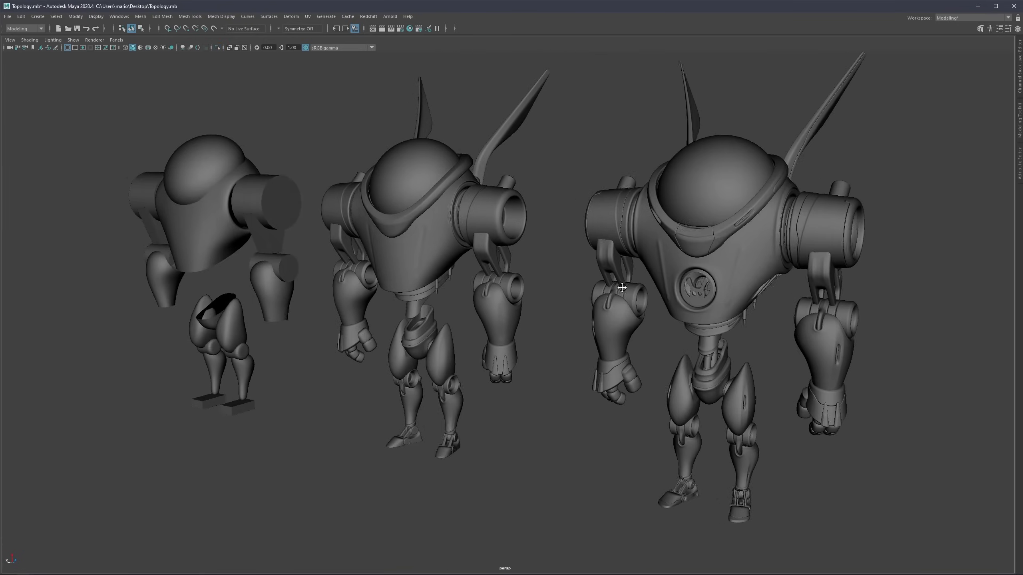
{"action": "left_click_drag", "start_coordinate": [278, 226], "coordinate": [305, 207], "text": "alt"}
{"action": "scroll", "coordinate": [305, 207], "scroll_direction": "down", "scroll_amount": 3}
{"action": "middle_click_drag", "start_coordinate": [305, 207], "coordinate": [418, 227], "text": "alt"}
{"action": "left_click_drag", "start_coordinate": [506, 164], "coordinate": [252, 433]}
{"action": "key", "text": "ctrl+1"}
{"action": "left_click", "coordinate": [288, 370]}
{"action": "scroll", "coordinate": [308, 332], "scroll_direction": "up", "scroll_amount": 5}
{"action": "middle_click_drag", "start_coordinate": [347, 265], "coordinate": [464, 279], "text": "alt"}
{"action": "left_click_drag", "start_coordinate": [461, 278], "coordinate": [477, 266], "text": "alt"}
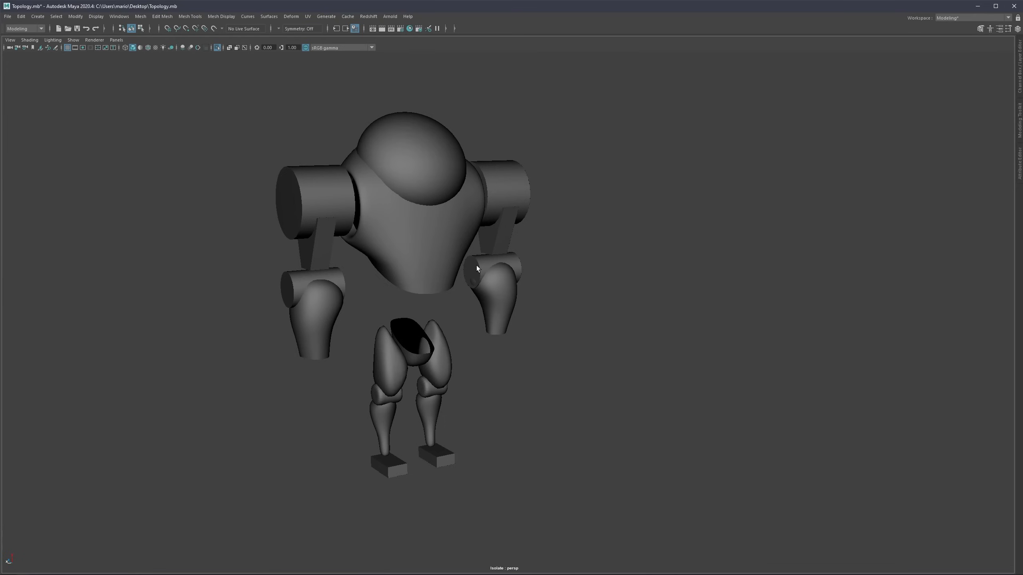
{"action": "left_click_drag", "start_coordinate": [544, 250], "coordinate": [495, 247], "text": "alt"}
{"action": "key", "text": "ctrl+1"}
Step: Switch to the img.png topology sketch in Photos to study the forearm edge flow, and return to Maya
{"action": "scroll", "coordinate": [604, 276], "scroll_direction": "down", "scroll_amount": 3}
{"action": "middle_click_drag", "start_coordinate": [700, 280], "coordinate": [526, 242], "text": "alt"}
{"action": "key", "text": "alt+Tab"}
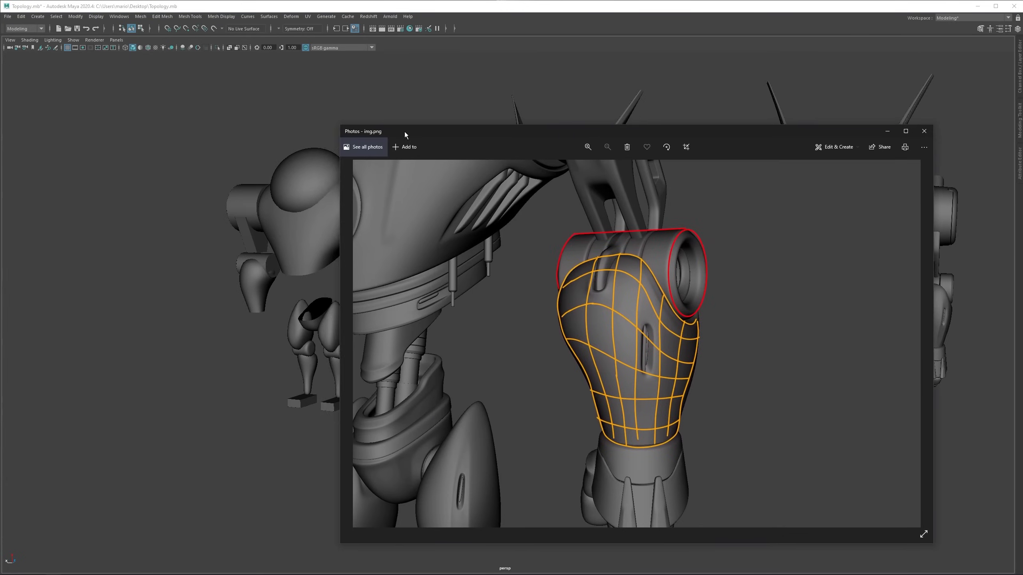
{"action": "left_click_drag", "start_coordinate": [404, 131], "coordinate": [287, 76]}
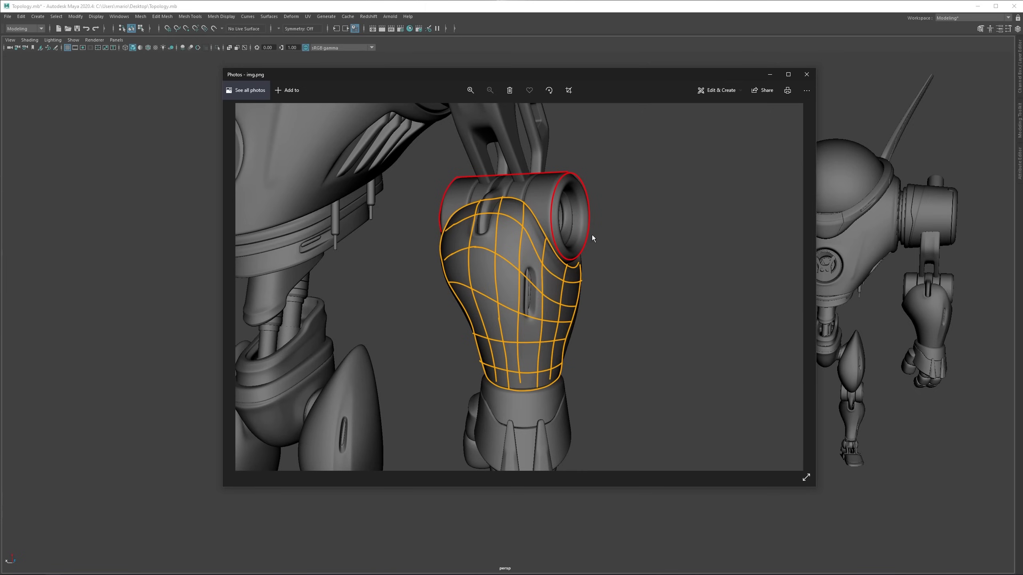
{"action": "left_click", "coordinate": [123, 148]}
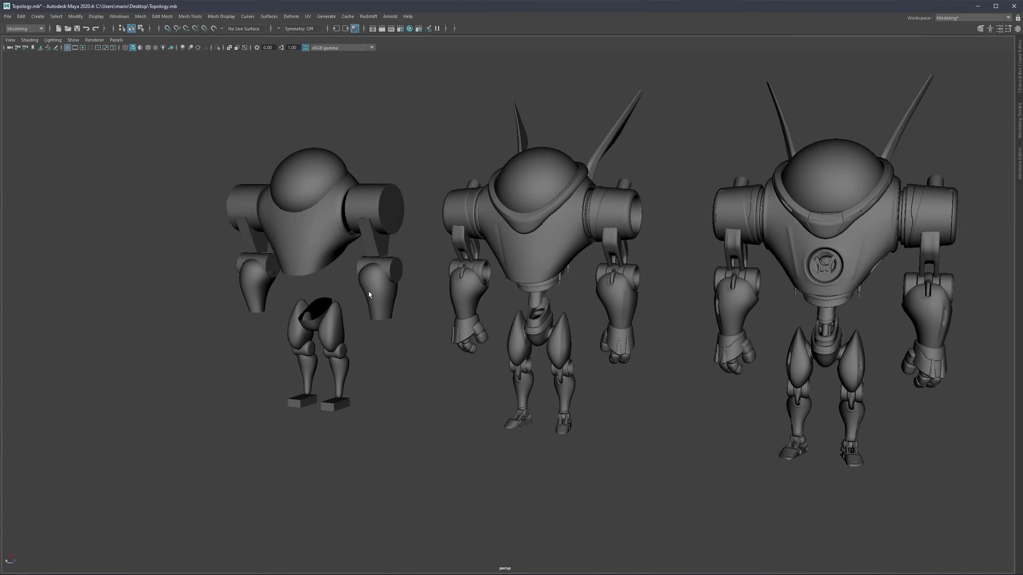
Step: Isolate the blockout robot's body mesh together with the cylinder at the top of one forearm
{"action": "scroll", "coordinate": [368, 291], "scroll_direction": "up", "scroll_amount": 3}
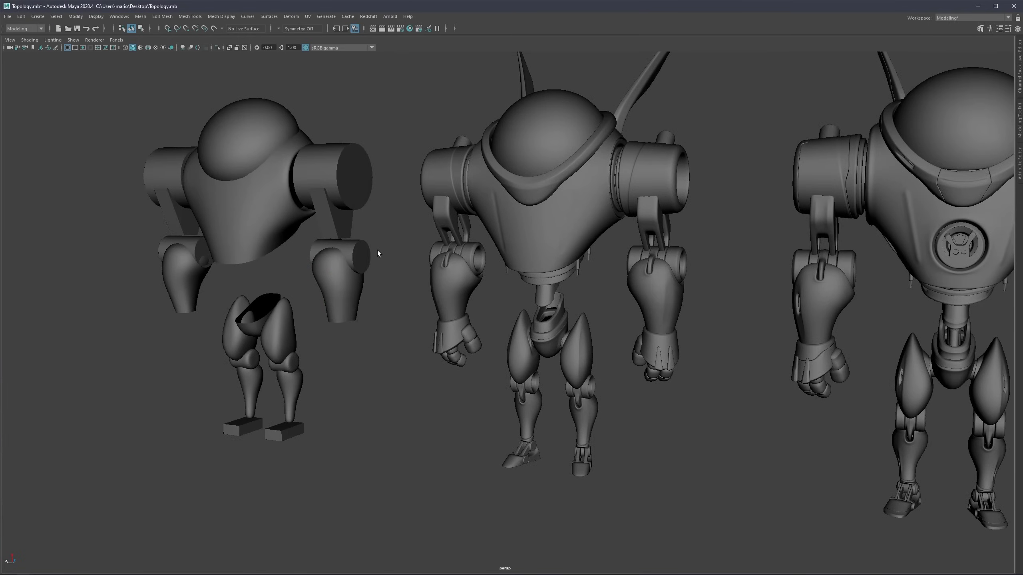
{"action": "left_click_drag", "start_coordinate": [377, 250], "coordinate": [351, 278]}
{"action": "key", "text": "ctrl+1"}
{"action": "left_click", "coordinate": [388, 308]}
{"action": "left_click", "coordinate": [340, 291]}
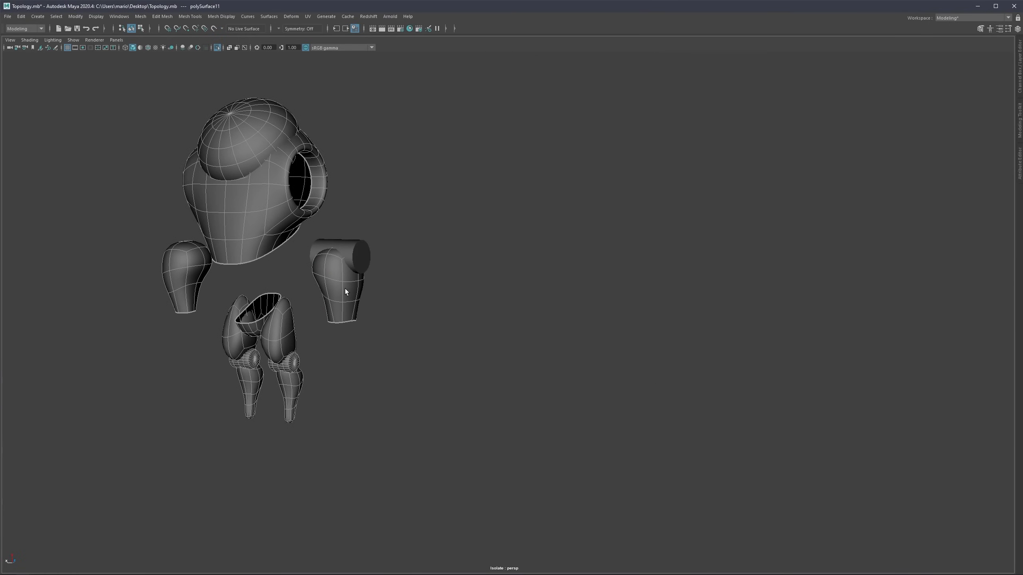
Step: Extract the forearm faces below the cylinder as a separate mesh and isolate it with the cylinder in unsmoothed display
{"action": "right_click_drag", "start_coordinate": [345, 289], "coordinate": [342, 308]}
{"action": "double_click", "coordinate": [342, 306]}
{"action": "right_click_drag", "start_coordinate": [396, 251], "coordinate": [398, 387], "text": "shift"}
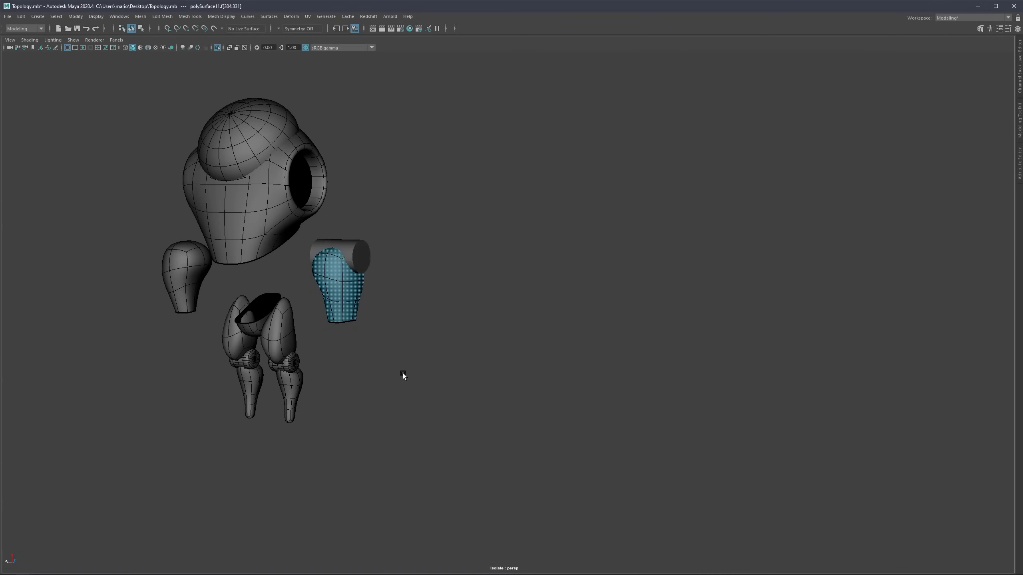
{"action": "key", "text": "1"}
{"action": "left_click", "coordinate": [352, 298]}
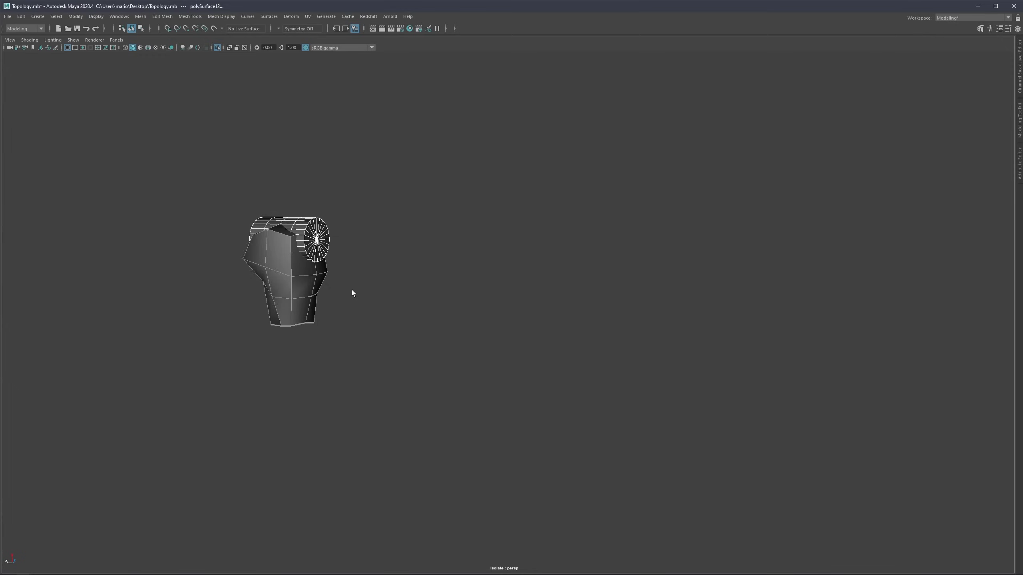
{"action": "middle_click_drag", "start_coordinate": [352, 289], "coordinate": [520, 319], "text": "alt"}
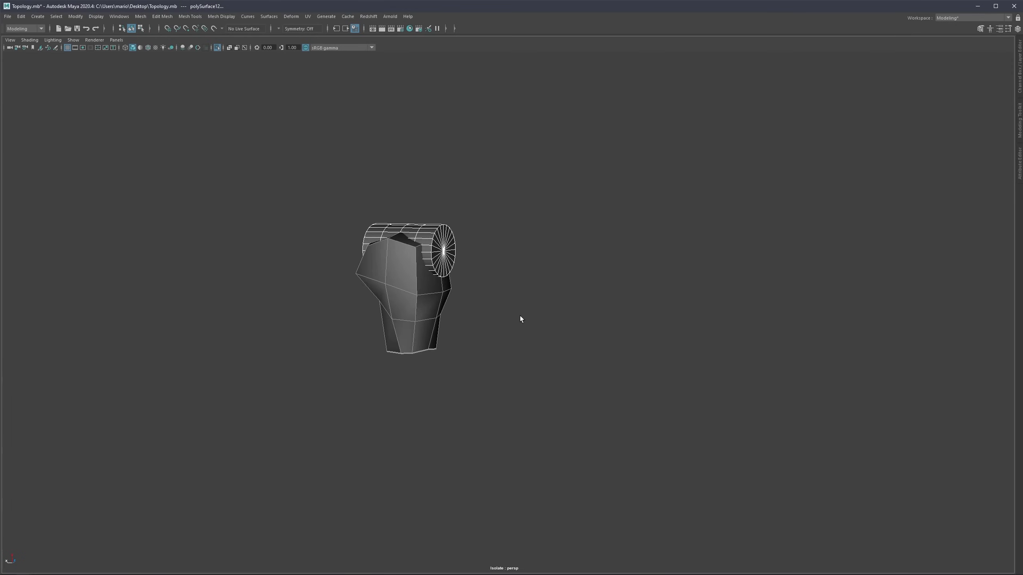
{"action": "scroll", "coordinate": [519, 315], "scroll_direction": "up", "scroll_amount": 1}
Step: Show the separated forearm in smooth preview and check how the cylinder intersects it
{"action": "left_click", "coordinate": [424, 310]}
{"action": "key", "text": "3"}
{"action": "scroll", "coordinate": [428, 294], "scroll_direction": "up", "scroll_amount": 3}
{"action": "middle_click_drag", "start_coordinate": [382, 255], "coordinate": [463, 278], "text": "alt"}
{"action": "left_click_drag", "start_coordinate": [616, 240], "coordinate": [593, 266], "text": "alt"}
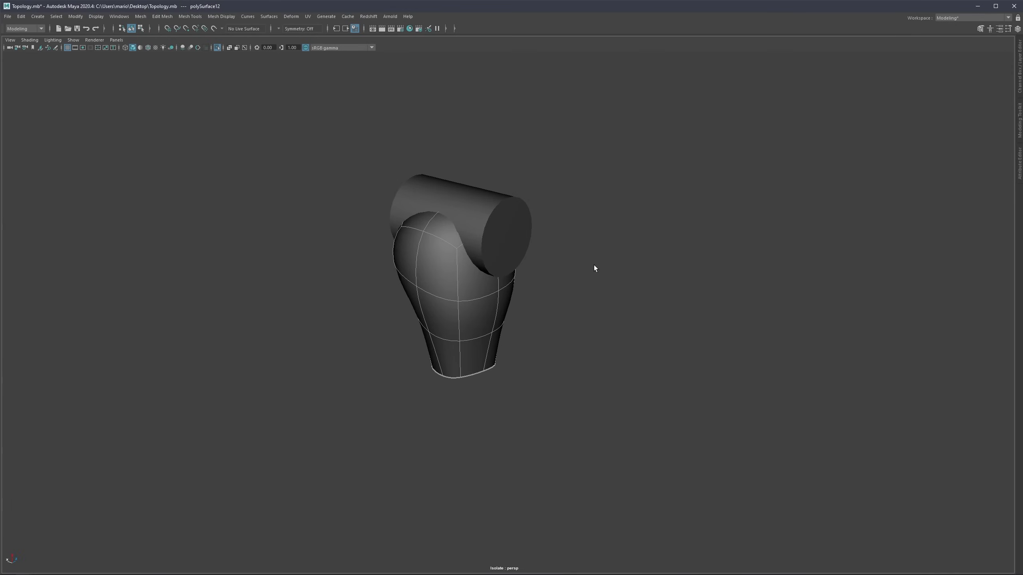
{"action": "key", "text": "w"}
{"action": "key", "text": "alt+c"}
{"action": "left_click_drag", "start_coordinate": [453, 248], "coordinate": [450, 285]}
{"action": "left_click_drag", "start_coordinate": [446, 337], "coordinate": [454, 261]}
{"action": "right_click_drag", "start_coordinate": [454, 260], "coordinate": [531, 257], "text": "alt"}
{"action": "left_click_drag", "start_coordinate": [531, 257], "coordinate": [432, 258], "text": "alt"}
Step: Apply Smooth to the forearm mesh to subdivide its actual geometry
{"action": "left_click", "coordinate": [477, 230]}
{"action": "left_click", "coordinate": [450, 267]}
{"action": "right_click_drag", "start_coordinate": [431, 227], "coordinate": [407, 274], "text": "shift"}
Step: Subtract the cylinder from the smoothed forearm with a Boolean difference
{"action": "left_click", "coordinate": [532, 312]}
{"action": "left_click", "coordinate": [440, 278]}
{"action": "right_click_drag", "start_coordinate": [509, 207], "coordinate": [584, 379], "text": "shift"}
{"action": "left_click", "coordinate": [533, 298]}
{"action": "left_click_drag", "start_coordinate": [534, 298], "coordinate": [441, 249], "text": "alt"}
{"action": "left_click", "coordinate": [440, 250]}
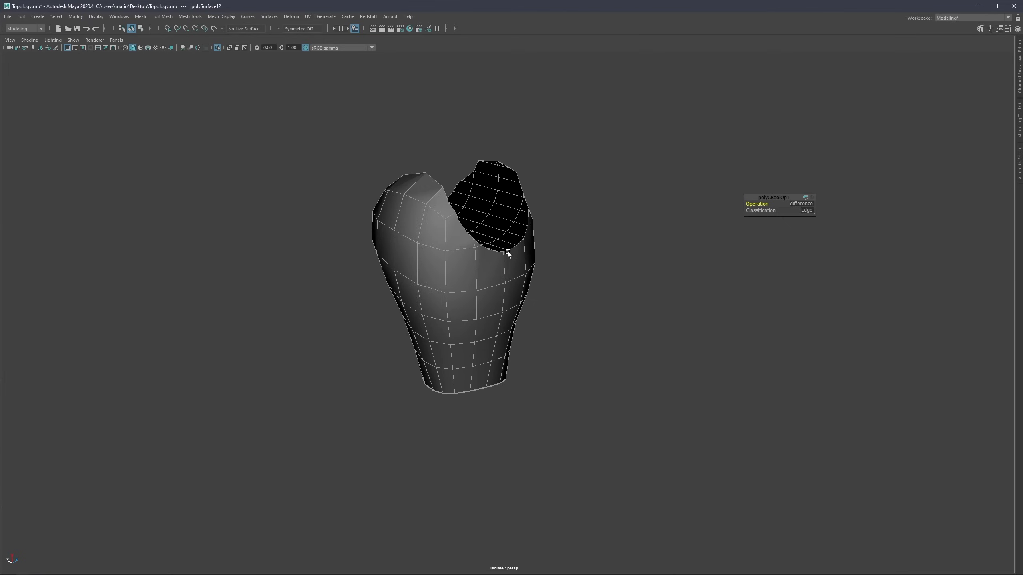
Step: Examine the cut edge at the top of the forearm up close, and bring the full scene back into view
{"action": "scroll", "coordinate": [468, 224], "scroll_direction": "up", "scroll_amount": 4}
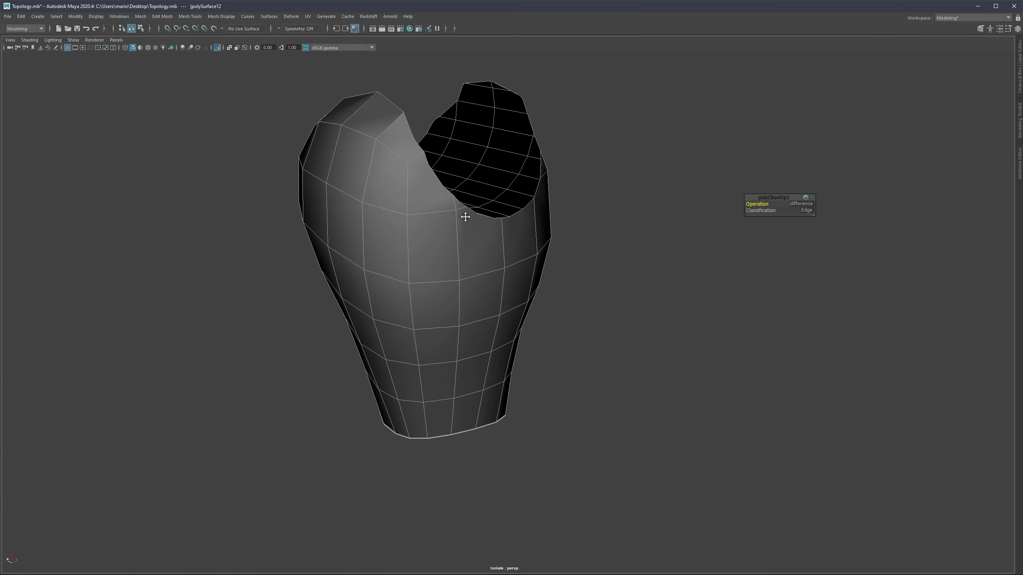
{"action": "middle_click_drag", "start_coordinate": [466, 218], "coordinate": [485, 266], "text": "alt"}
{"action": "left_click_drag", "start_coordinate": [485, 266], "coordinate": [482, 228], "text": "alt"}
{"action": "scroll", "coordinate": [403, 261], "scroll_direction": "down", "scroll_amount": 3}
{"action": "key", "text": "ctrl+1"}
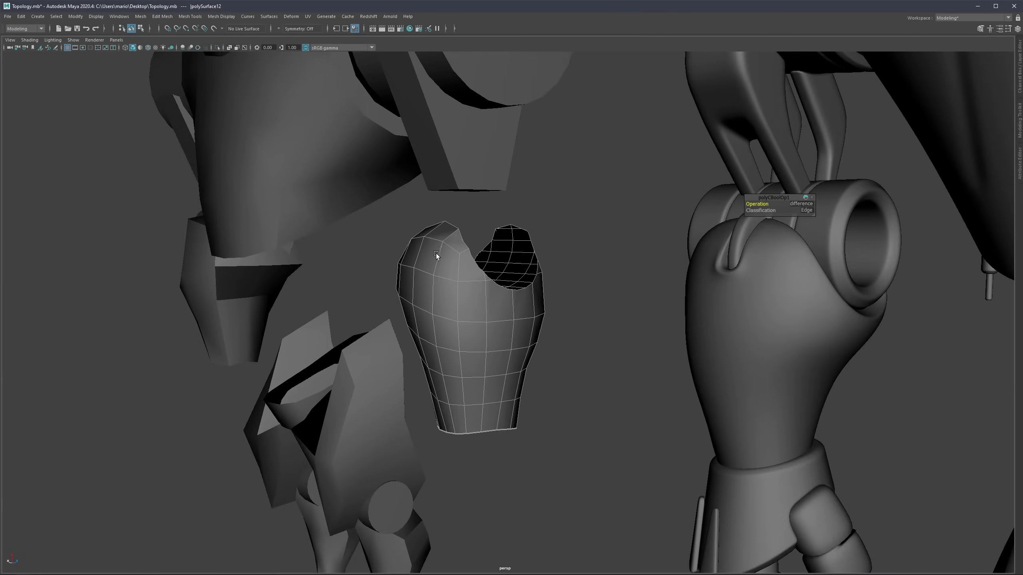
{"action": "scroll", "coordinate": [427, 266], "scroll_direction": "down", "scroll_amount": 3}
{"action": "left_click_drag", "start_coordinate": [337, 226], "coordinate": [372, 227], "text": "alt"}
Step: Select the most detailed robot and examine the wireframe edge flow around its forearm and elbow cylinder
{"action": "key", "text": "q"}
{"action": "middle_click_drag", "start_coordinate": [830, 319], "coordinate": [561, 281], "text": "alt"}
{"action": "scroll", "coordinate": [635, 265], "scroll_direction": "down", "scroll_amount": 2}
{"action": "left_click_drag", "start_coordinate": [561, 282], "coordinate": [523, 319], "text": "alt"}
{"action": "left_click", "coordinate": [491, 315]}
{"action": "scroll", "coordinate": [490, 308], "scroll_direction": "up", "scroll_amount": 6}
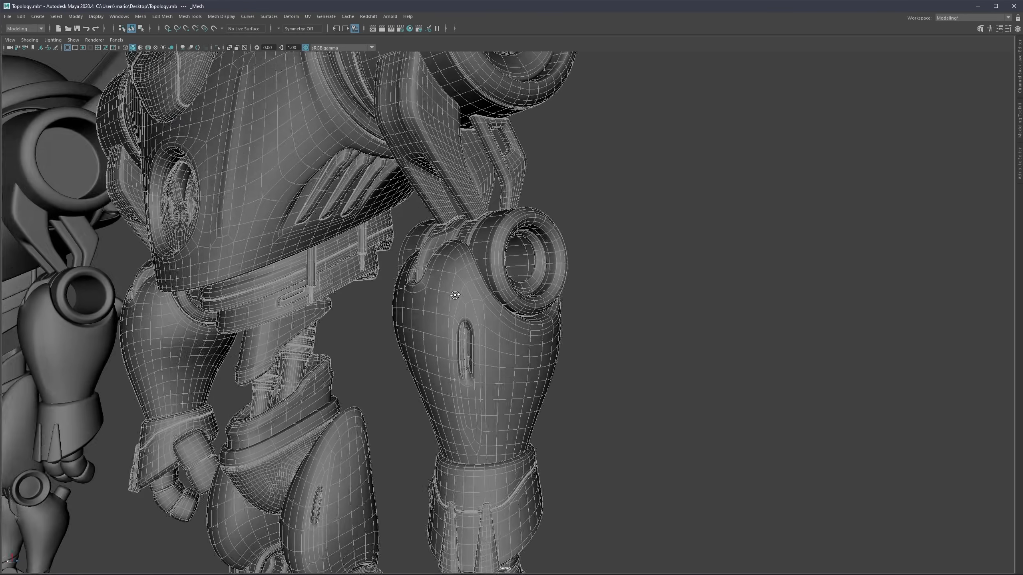
{"action": "scroll", "coordinate": [559, 348], "scroll_direction": "down", "scroll_amount": 4}
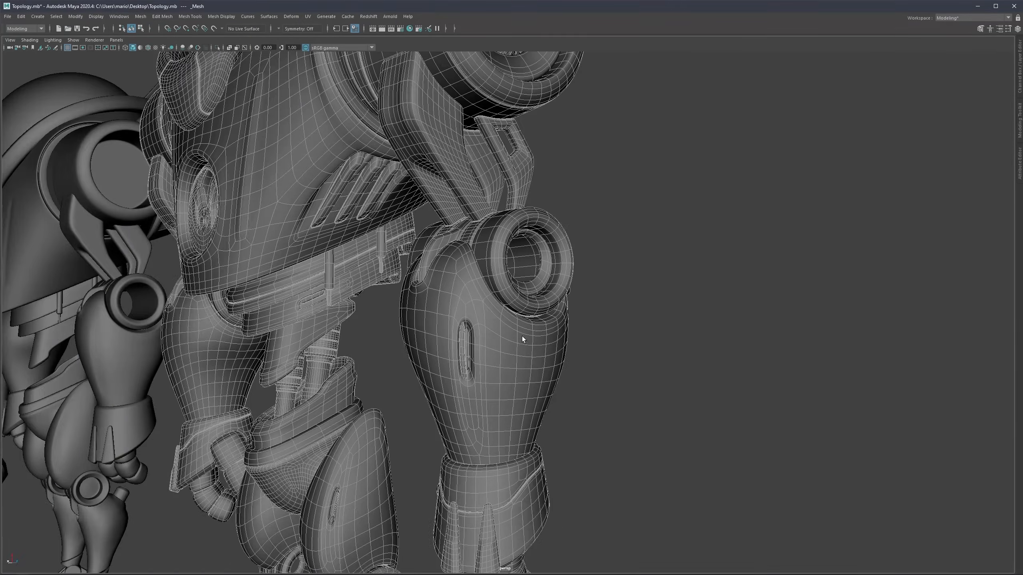
{"action": "left_click_drag", "start_coordinate": [522, 336], "coordinate": [624, 349], "text": "alt"}
{"action": "scroll", "coordinate": [347, 361], "scroll_direction": "down", "scroll_amount": 3}
{"action": "key", "text": "ctrl+1"}
{"action": "key", "text": "ctrl+1"}
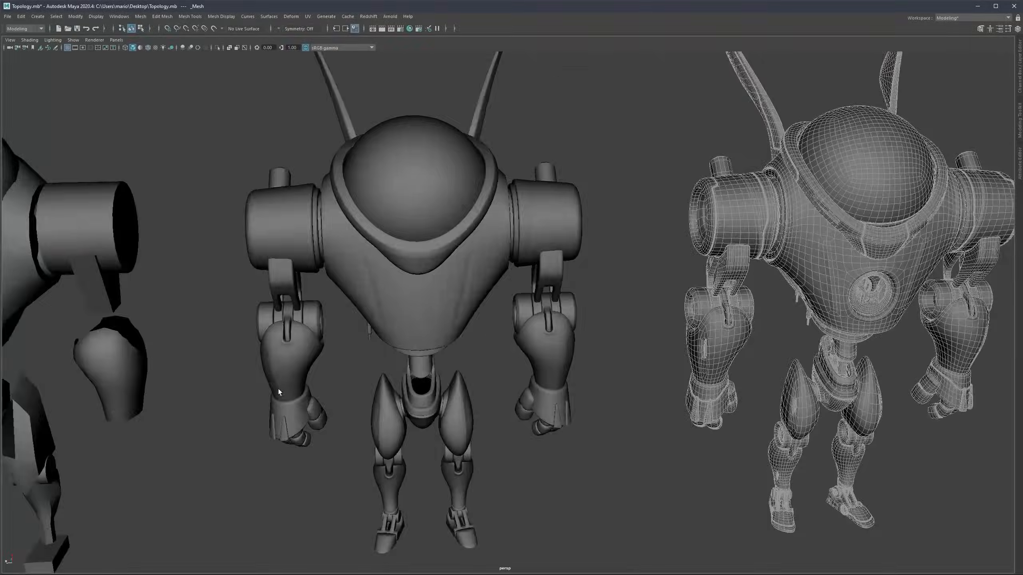
Step: Isolate the cut blockout forearm again and examine the topology along its opening
{"action": "middle_click_drag", "start_coordinate": [278, 391], "coordinate": [575, 299], "text": "alt"}
{"action": "scroll", "coordinate": [576, 299], "scroll_direction": "down", "scroll_amount": 3}
{"action": "left_click", "coordinate": [495, 314]}
{"action": "left_click_drag", "start_coordinate": [575, 299], "coordinate": [456, 274], "text": "alt"}
{"action": "key", "text": "ctrl+1"}
{"action": "scroll", "coordinate": [545, 303], "scroll_direction": "up", "scroll_amount": 3}
{"action": "left_click", "coordinate": [544, 302]}
{"action": "scroll", "coordinate": [456, 275], "scroll_direction": "up", "scroll_amount": 5}
{"action": "left_click", "coordinate": [492, 286]}
{"action": "scroll", "coordinate": [582, 259], "scroll_direction": "down", "scroll_amount": 3}
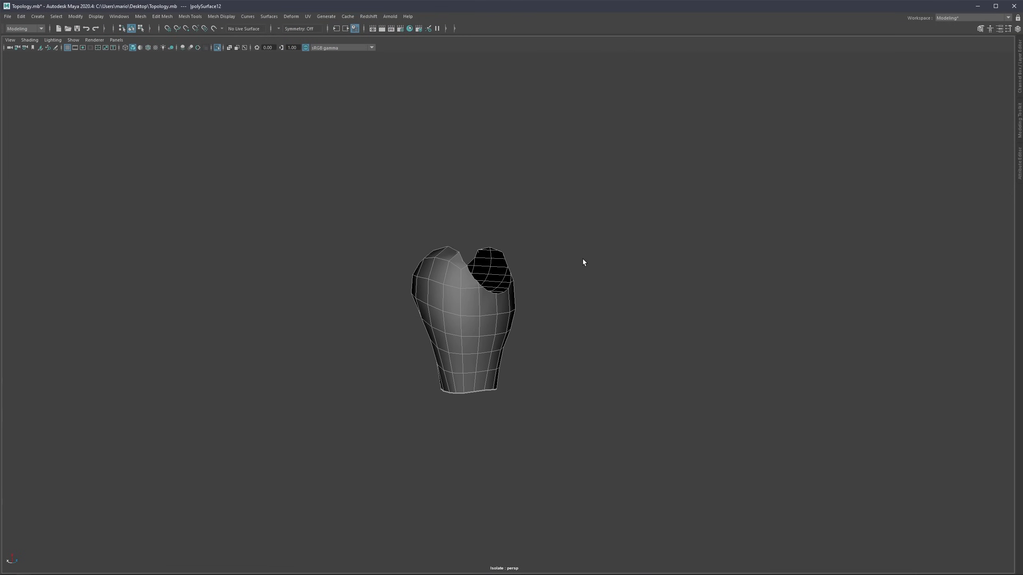
Step: End the forearm isolation and view all three robots together from the front
{"action": "key", "text": "ctrl+1"}
{"action": "scroll", "coordinate": [643, 259], "scroll_direction": "down", "scroll_amount": 5}
{"action": "middle_click_drag", "start_coordinate": [643, 258], "coordinate": [497, 250], "text": "alt"}
{"action": "left_click_drag", "start_coordinate": [497, 250], "coordinate": [526, 240], "text": "alt"}
{"action": "scroll", "coordinate": [482, 243], "scroll_direction": "down", "scroll_amount": 3}
{"action": "middle_click_drag", "start_coordinate": [466, 245], "coordinate": [510, 257], "text": "alt"}
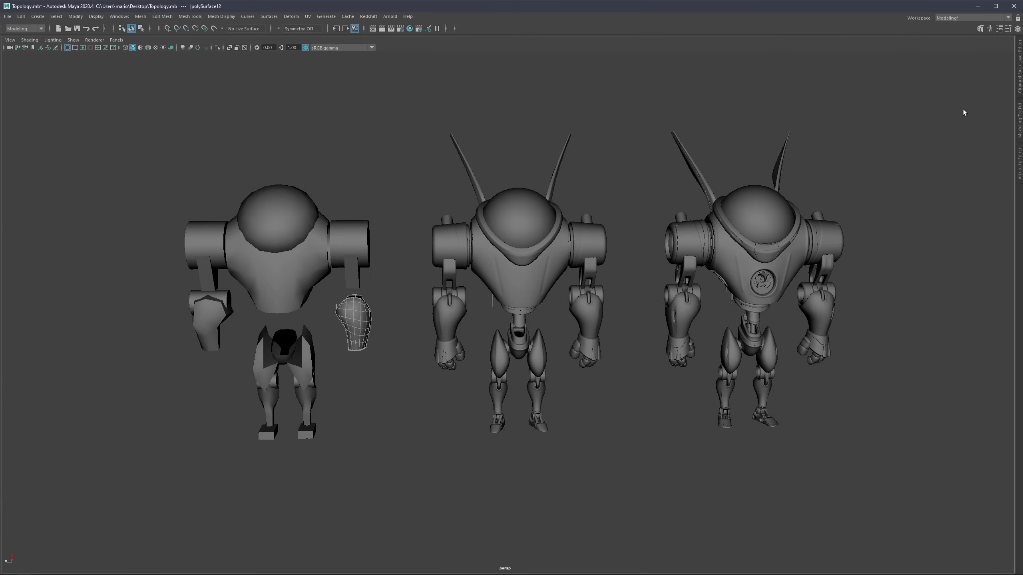
Step: Hide the Bot layer, show the Topology layer and delete the cut forearm
{"action": "left_click", "coordinate": [1019, 66]}
{"action": "left_click", "coordinate": [919, 464]}
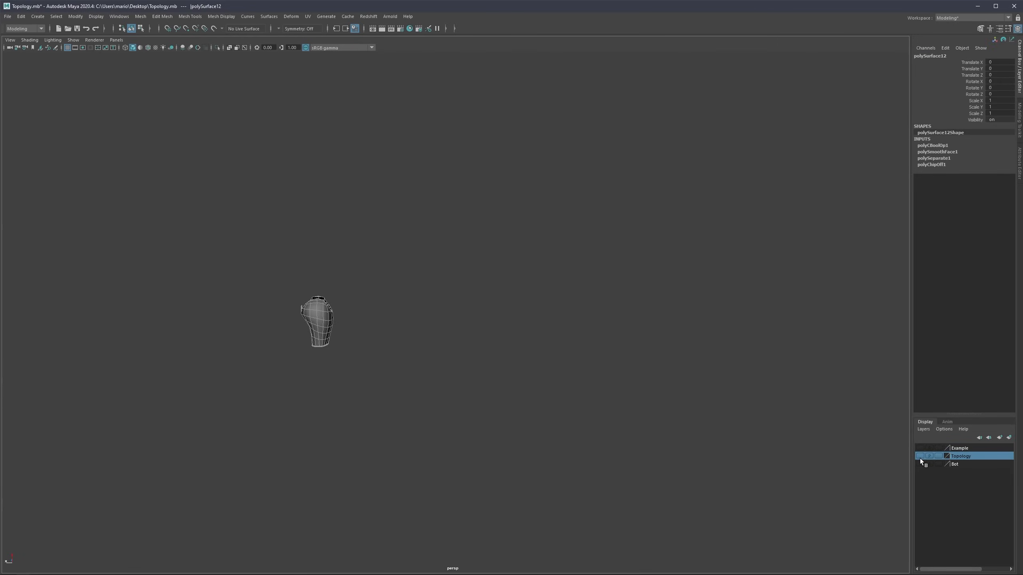
{"action": "left_click", "coordinate": [922, 456]}
{"action": "key", "text": "Delete"}
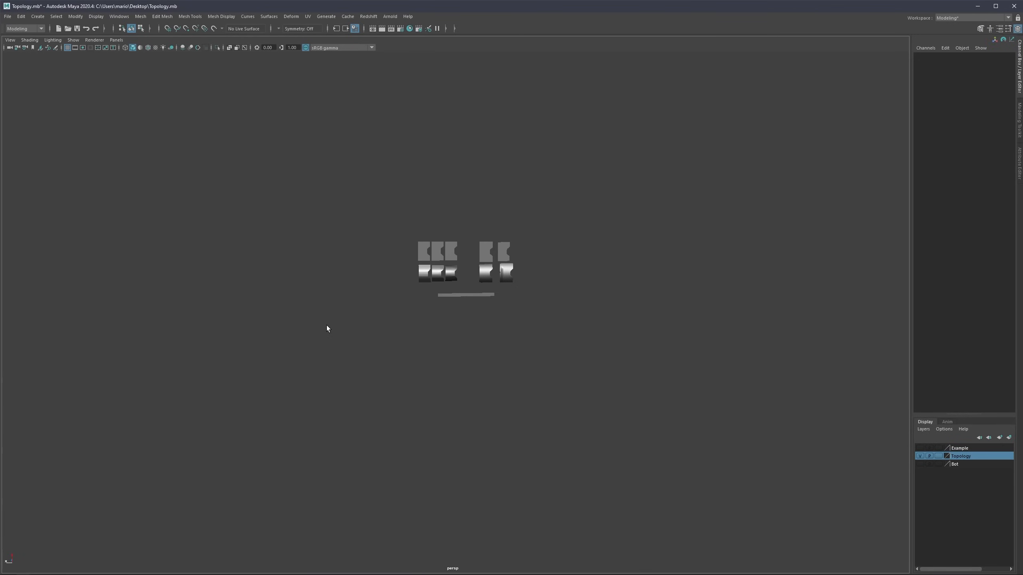
{"action": "left_click", "coordinate": [1019, 68]}
Step: Examine the flat notched panels and the curved versions below them
{"action": "scroll", "coordinate": [508, 261], "scroll_direction": "up", "scroll_amount": 8}
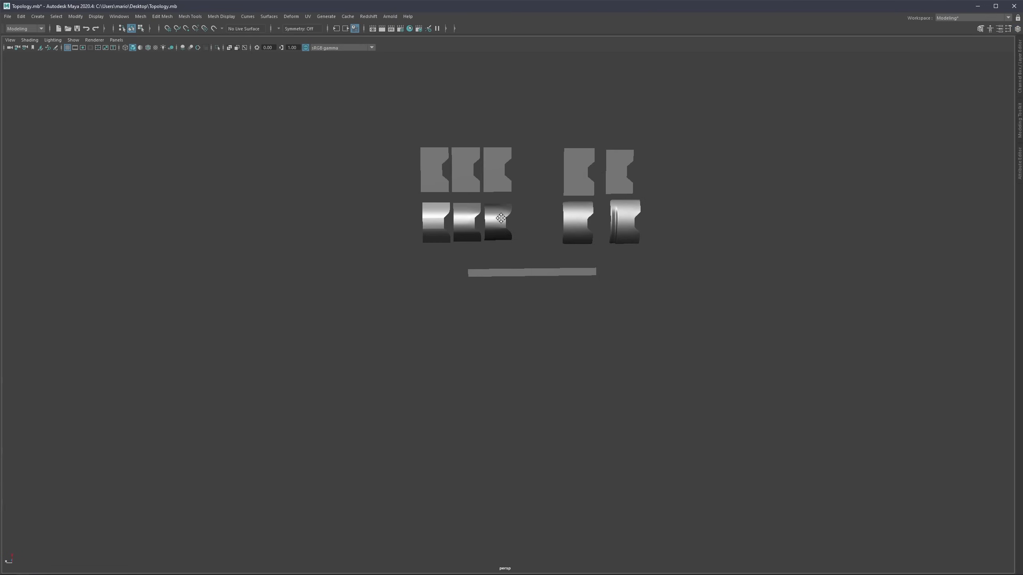
{"action": "left_click_drag", "start_coordinate": [398, 271], "coordinate": [393, 288], "text": "alt"}
{"action": "scroll", "coordinate": [393, 288], "scroll_direction": "up", "scroll_amount": 3}
{"action": "middle_click_drag", "start_coordinate": [394, 288], "coordinate": [528, 300], "text": "alt"}
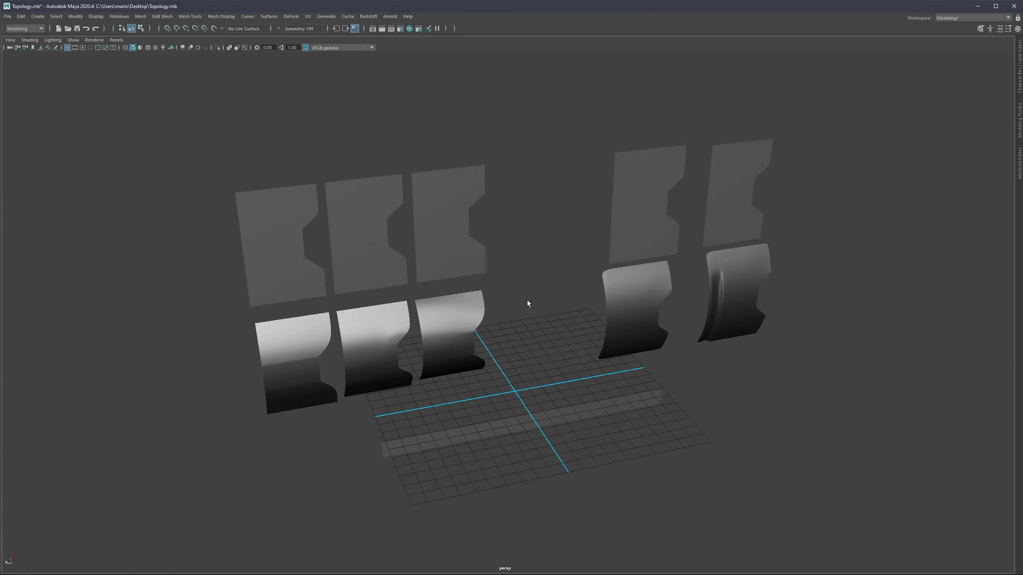
{"action": "left_click_drag", "start_coordinate": [528, 301], "coordinate": [446, 294], "text": "alt"}
{"action": "scroll", "coordinate": [446, 294], "scroll_direction": "up", "scroll_amount": 3}
{"action": "scroll", "coordinate": [445, 294], "scroll_direction": "up", "scroll_amount": 1}
{"action": "middle_click_drag", "start_coordinate": [446, 294], "coordinate": [476, 270], "text": "alt"}
{"action": "middle_click_drag", "start_coordinate": [474, 228], "coordinate": [474, 232], "text": "alt"}
{"action": "middle_click_drag", "start_coordinate": [514, 323], "coordinate": [515, 286], "text": "alt"}
{"action": "scroll", "coordinate": [519, 292], "scroll_direction": "up", "scroll_amount": 2}
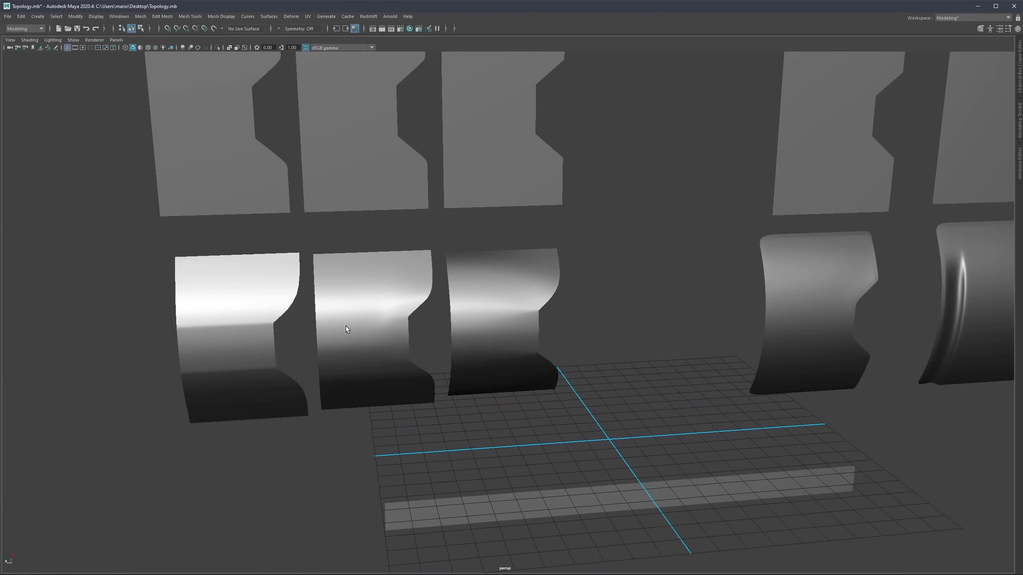
Step: Compare the surface shading of the curved notched panels from different angles
{"action": "middle_click_drag", "start_coordinate": [345, 326], "coordinate": [357, 319], "text": "alt"}
{"action": "left_click_drag", "start_coordinate": [318, 308], "coordinate": [326, 302], "text": "alt"}
{"action": "middle_click_drag", "start_coordinate": [371, 315], "coordinate": [443, 296], "text": "alt"}
{"action": "left_click_drag", "start_coordinate": [443, 296], "coordinate": [411, 298], "text": "alt"}
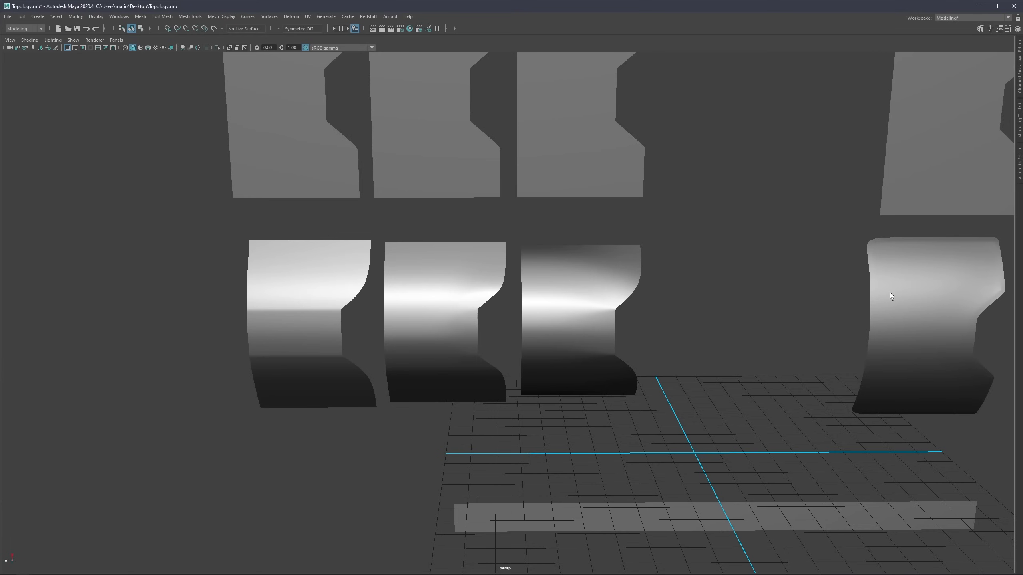
{"action": "left_click_drag", "start_coordinate": [889, 294], "coordinate": [709, 280], "text": "alt"}
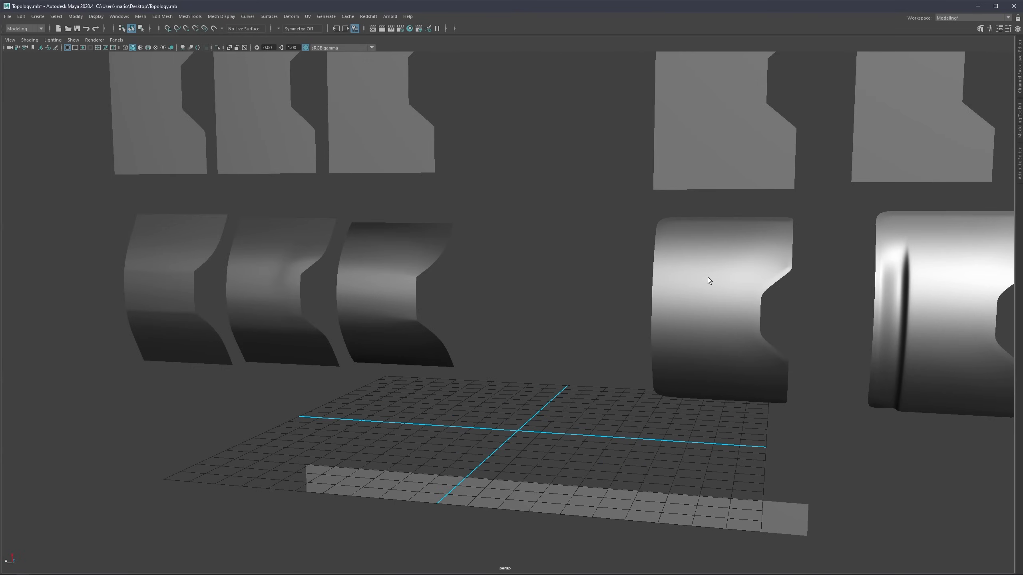
{"action": "left_click_drag", "start_coordinate": [780, 306], "coordinate": [642, 280], "text": "alt"}
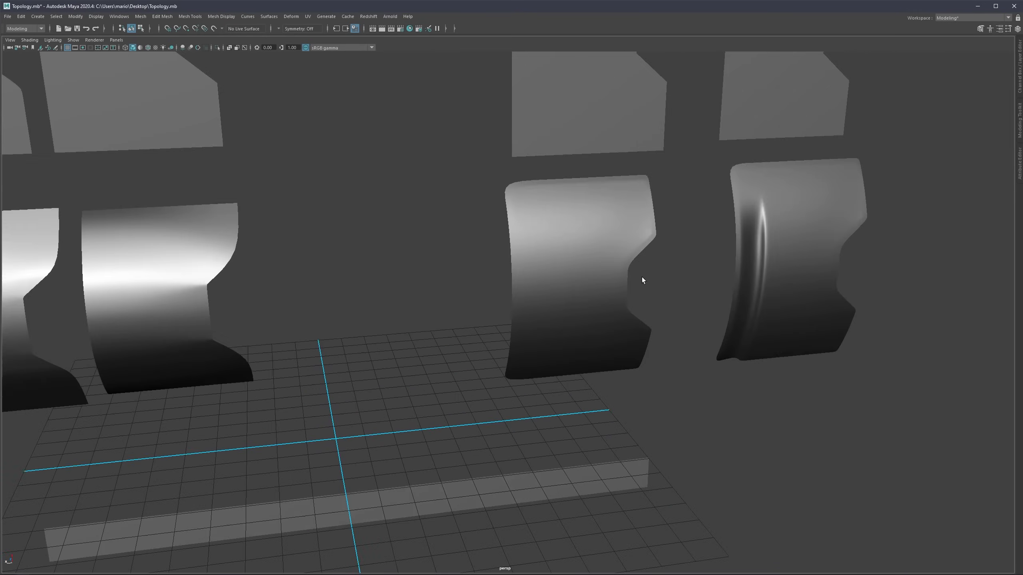
Step: Isolate the three leftmost flat panels with their curved versions and display the wireframe over the shading
{"action": "left_click_drag", "start_coordinate": [576, 332], "coordinate": [561, 289], "text": "alt"}
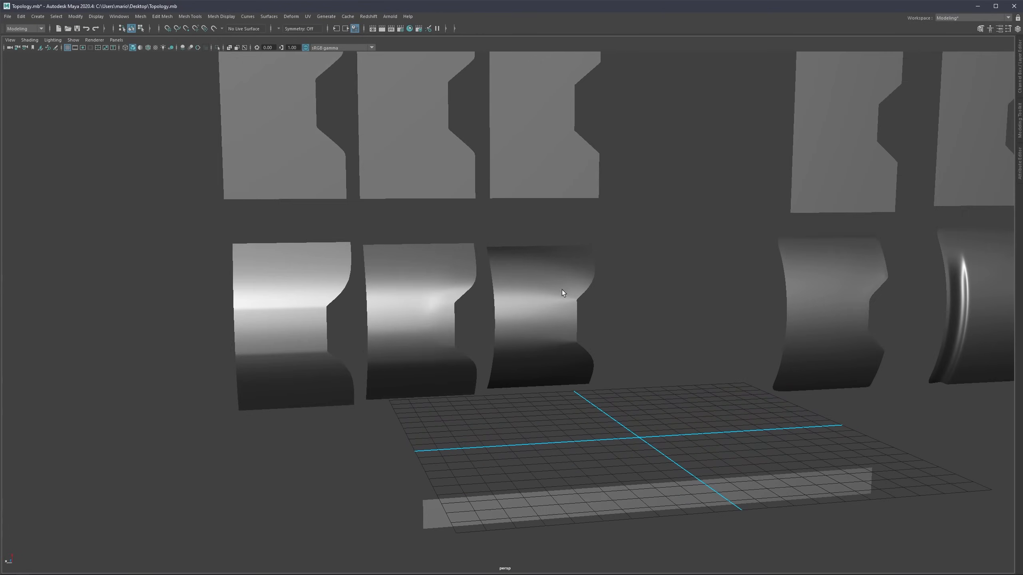
{"action": "scroll", "coordinate": [537, 299], "scroll_direction": "down", "scroll_amount": 3}
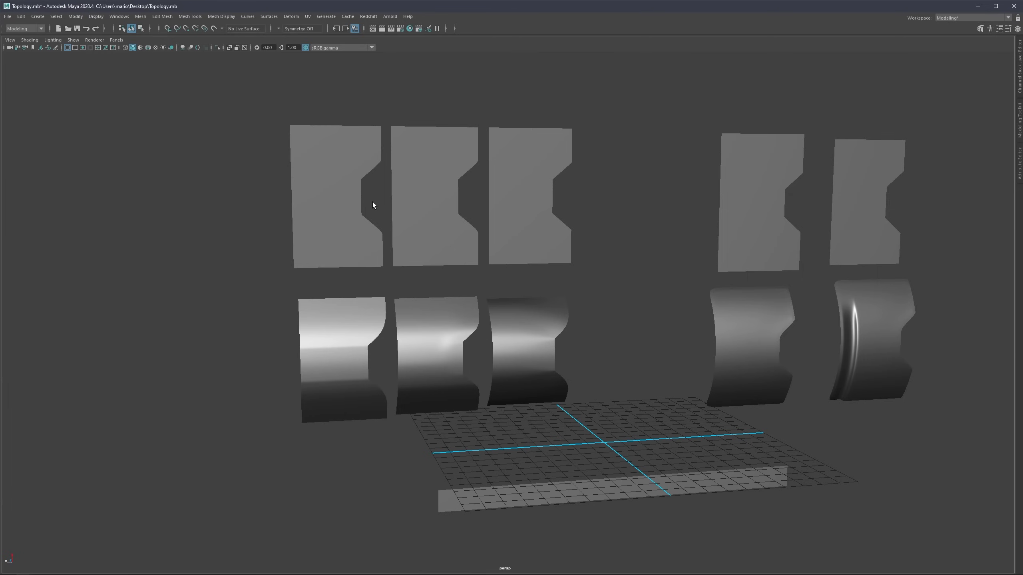
{"action": "left_click_drag", "start_coordinate": [578, 123], "coordinate": [290, 427]}
{"action": "key", "text": "ctrl+1"}
{"action": "left_click", "coordinate": [301, 423]}
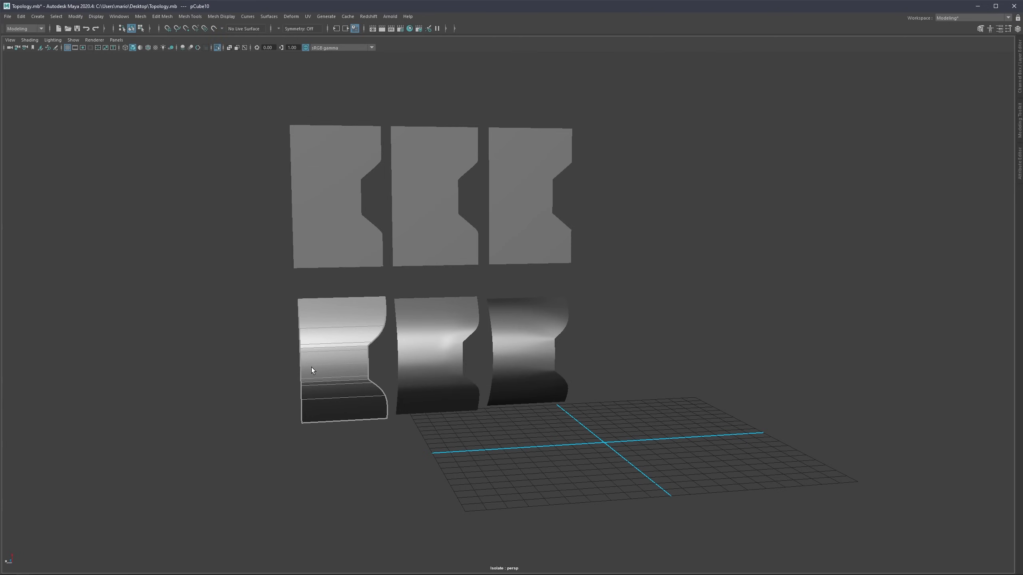
{"action": "key", "text": "alt+5"}
{"action": "middle_click_drag", "start_coordinate": [334, 300], "coordinate": [367, 316], "text": "alt"}
{"action": "left_click", "coordinate": [247, 270]}
{"action": "scroll", "coordinate": [336, 325], "scroll_direction": "up", "scroll_amount": 2}
{"action": "mouse_move", "coordinate": [337, 326]}
{"action": "left_mouse_down", "text": "alt"}
{"action": "mouse_move", "coordinate": [355, 281]}
{"action": "mouse_move", "coordinate": [368, 323]}
{"action": "mouse_move", "coordinate": [357, 293]}
{"action": "left_mouse_up", "text": "alt"}
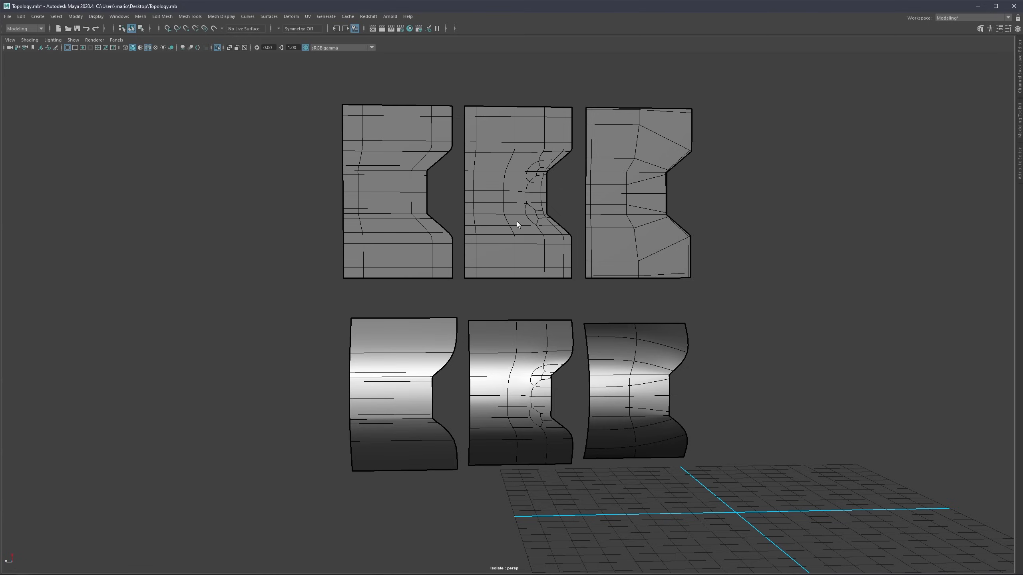
Step: Hide the wireframe and compare how the highlights flow around the notches of the three isolated curved panels
{"action": "key", "text": "alt+5"}
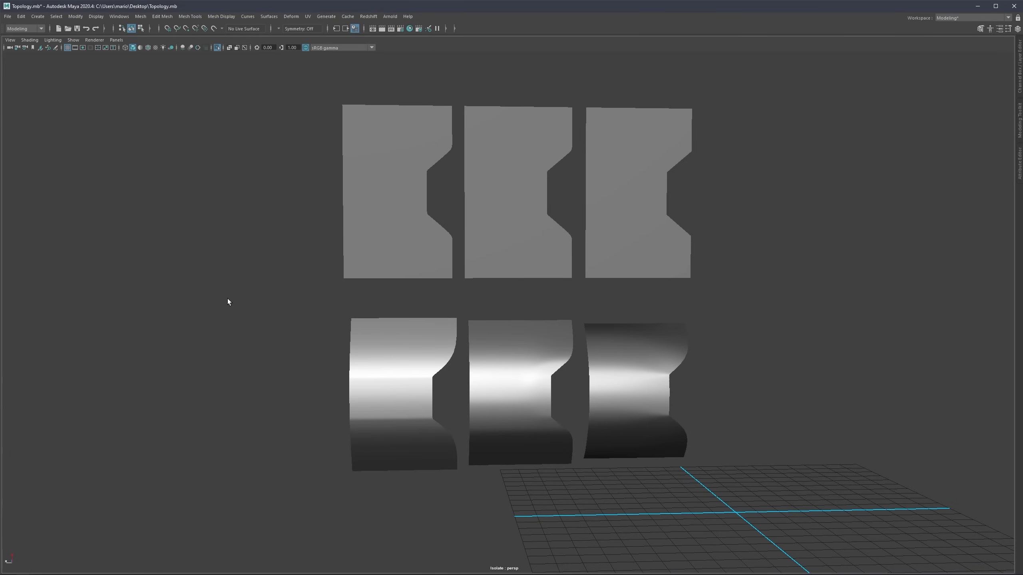
{"action": "right_click_drag", "start_coordinate": [331, 362], "coordinate": [374, 372], "text": "alt"}
{"action": "middle_click_drag", "start_coordinate": [373, 372], "coordinate": [335, 299], "text": "alt"}
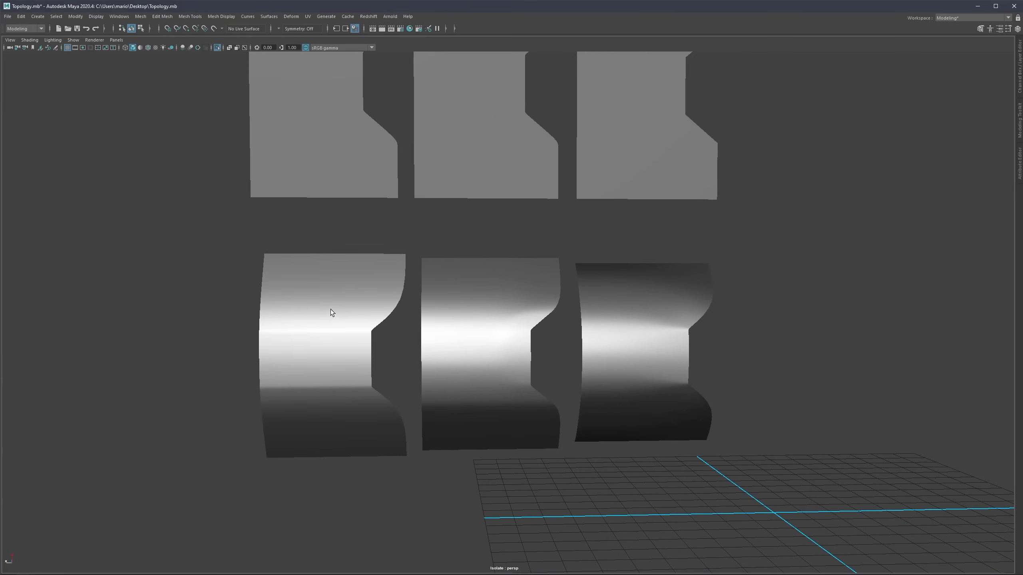
{"action": "left_click_drag", "start_coordinate": [331, 311], "coordinate": [336, 314], "text": "alt"}
{"action": "right_click_drag", "start_coordinate": [273, 332], "coordinate": [286, 351], "text": "alt"}
{"action": "mouse_move", "coordinate": [286, 351]}
{"action": "middle_mouse_down", "text": "alt"}
{"action": "mouse_move", "coordinate": [464, 335]}
{"action": "mouse_move", "coordinate": [404, 320]}
{"action": "middle_mouse_up", "text": "alt"}
{"action": "mouse_move", "coordinate": [405, 320]}
{"action": "left_mouse_down", "text": "alt"}
{"action": "mouse_move", "coordinate": [320, 316]}
{"action": "mouse_move", "coordinate": [390, 318]}
{"action": "mouse_move", "coordinate": [442, 363]}
{"action": "mouse_move", "coordinate": [344, 388]}
{"action": "left_mouse_up", "text": "alt"}
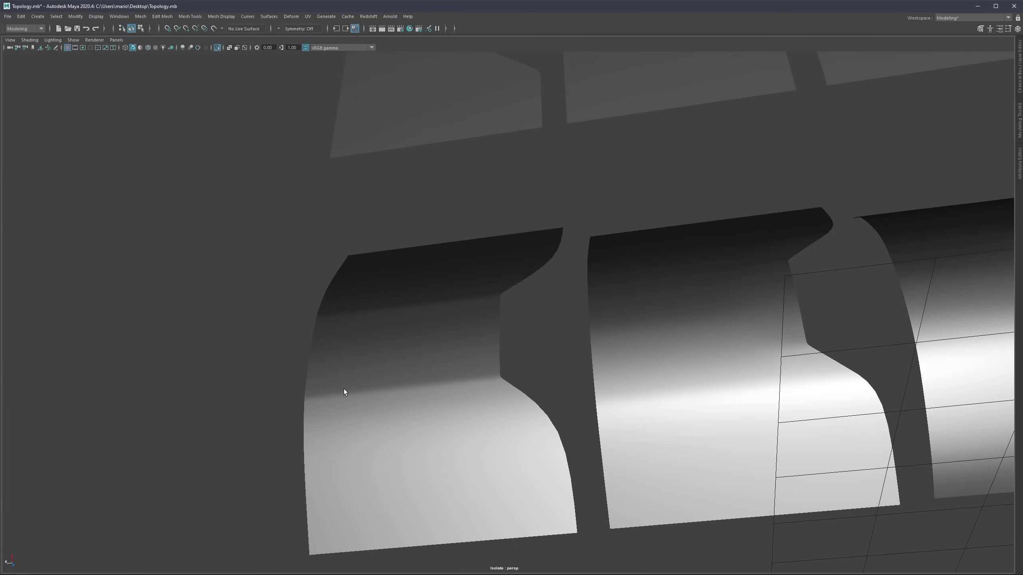
{"action": "middle_click_drag", "start_coordinate": [672, 362], "coordinate": [346, 345], "text": "alt"}
{"action": "left_click_drag", "start_coordinate": [423, 314], "coordinate": [416, 324], "text": "alt"}
{"action": "middle_click_drag", "start_coordinate": [416, 324], "coordinate": [461, 345], "text": "alt"}
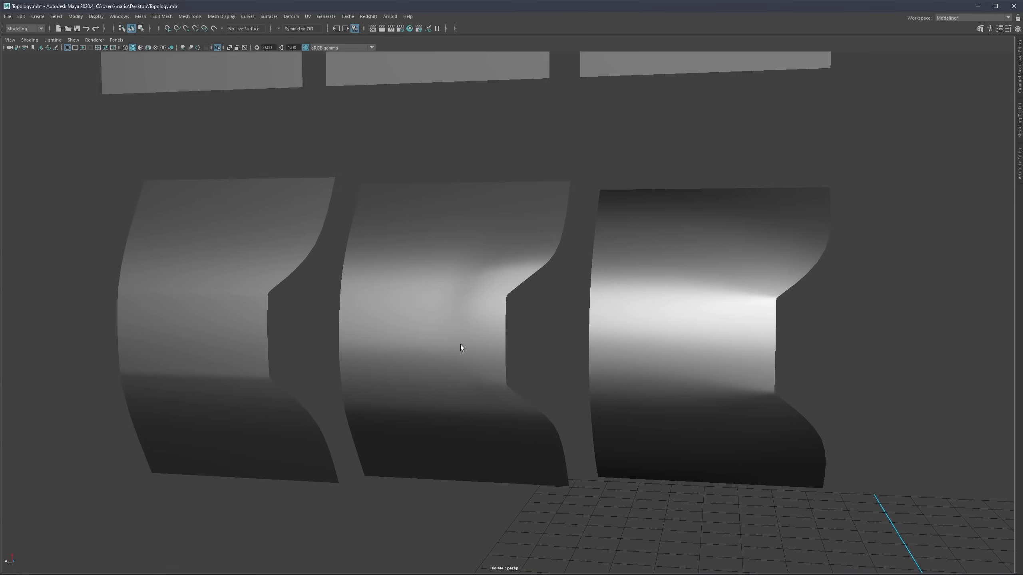
{"action": "left_click_drag", "start_coordinate": [460, 344], "coordinate": [500, 341], "text": "alt"}
{"action": "right_click_drag", "start_coordinate": [499, 341], "coordinate": [496, 300], "text": "alt"}
{"action": "mouse_move", "coordinate": [496, 302]}
{"action": "left_mouse_down", "text": "alt"}
{"action": "mouse_move", "coordinate": [491, 271]}
{"action": "mouse_move", "coordinate": [481, 286]}
{"action": "mouse_move", "coordinate": [528, 288]}
{"action": "mouse_move", "coordinate": [497, 299]}
{"action": "mouse_move", "coordinate": [479, 283]}
{"action": "mouse_move", "coordinate": [513, 280]}
{"action": "mouse_move", "coordinate": [495, 300]}
{"action": "mouse_move", "coordinate": [472, 290]}
{"action": "mouse_move", "coordinate": [502, 267]}
{"action": "mouse_move", "coordinate": [471, 264]}
{"action": "left_mouse_up", "text": "alt"}
{"action": "scroll", "coordinate": [502, 258], "scroll_direction": "up", "scroll_amount": 3}
Step: End the isolation, sketch a yellow Grease Pencil arrow along the middle curved panel's notch highlight, and delete the sketch frame
{"action": "left_click", "coordinate": [56, 48]}
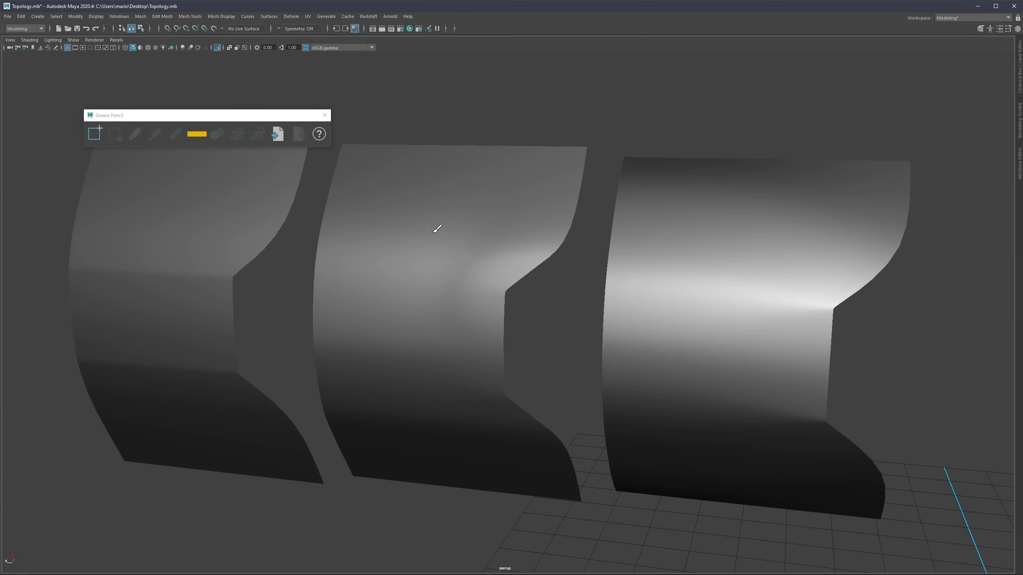
{"action": "key", "text": "ctrl+1"}
{"action": "left_click", "coordinate": [94, 133]}
{"action": "mouse_move", "coordinate": [554, 250]}
{"action": "left_mouse_down"}
{"action": "mouse_move", "coordinate": [485, 249]}
{"action": "mouse_move", "coordinate": [466, 264]}
{"action": "mouse_move", "coordinate": [452, 311]}
{"action": "mouse_move", "coordinate": [460, 295]}
{"action": "left_mouse_up"}
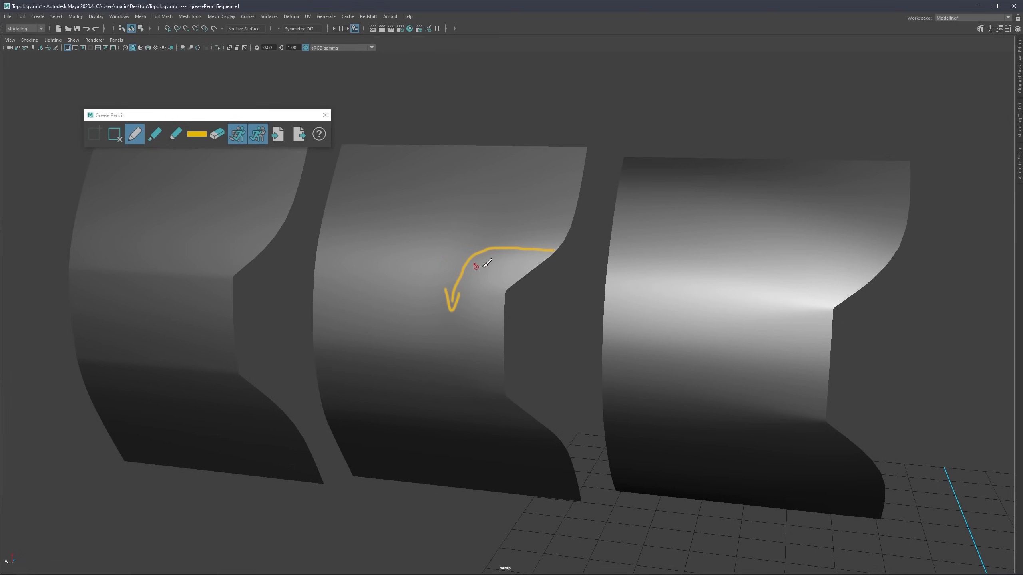
{"action": "left_click", "coordinate": [115, 133]}
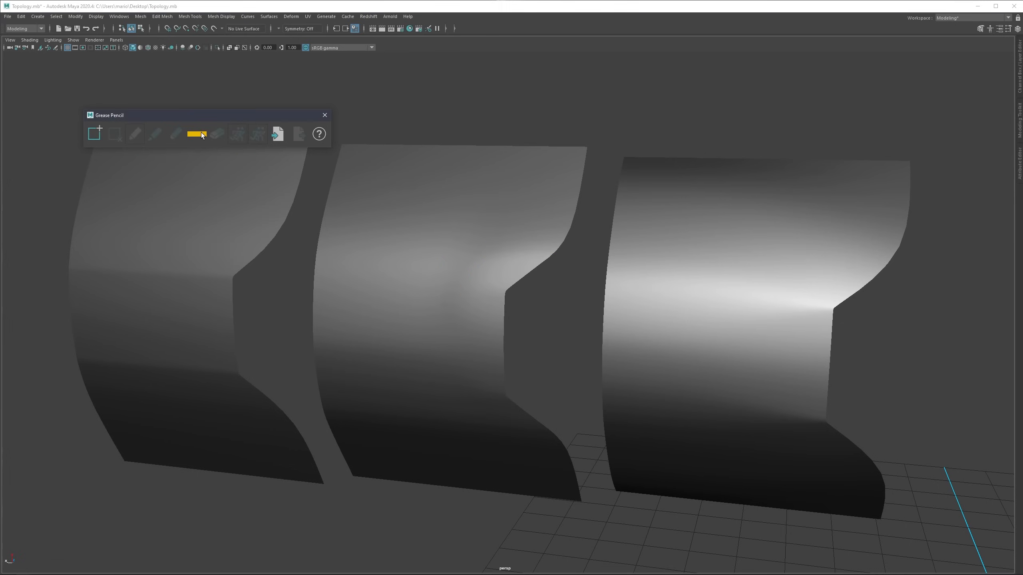
{"action": "left_click", "coordinate": [325, 115]}
Step: Isolate the three leftmost panel pairs again and overlay their wireframe on the shaded surfaces
{"action": "left_click_drag", "start_coordinate": [636, 296], "coordinate": [680, 254], "text": "alt"}
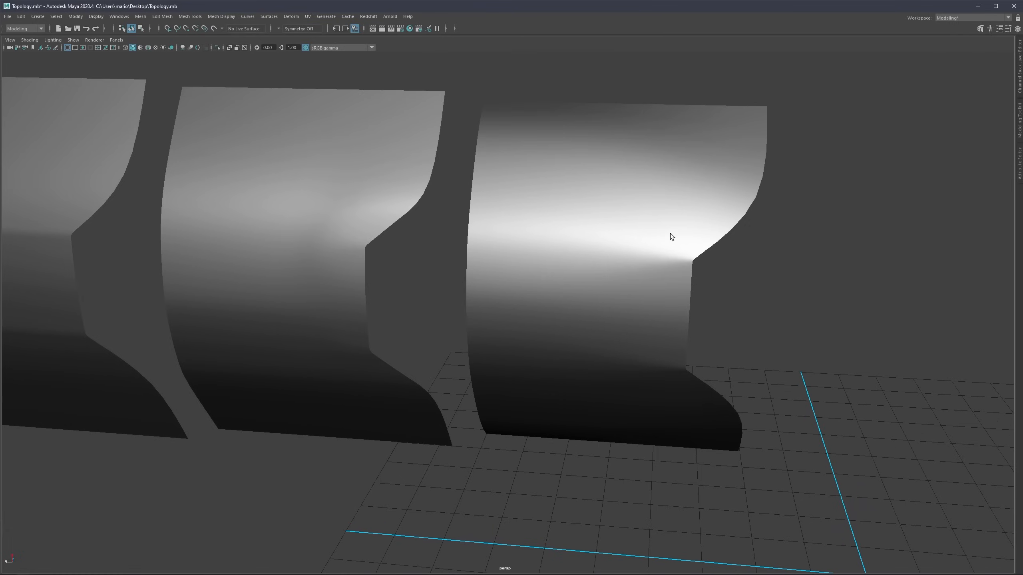
{"action": "left_click_drag", "start_coordinate": [612, 247], "coordinate": [546, 279], "text": "alt"}
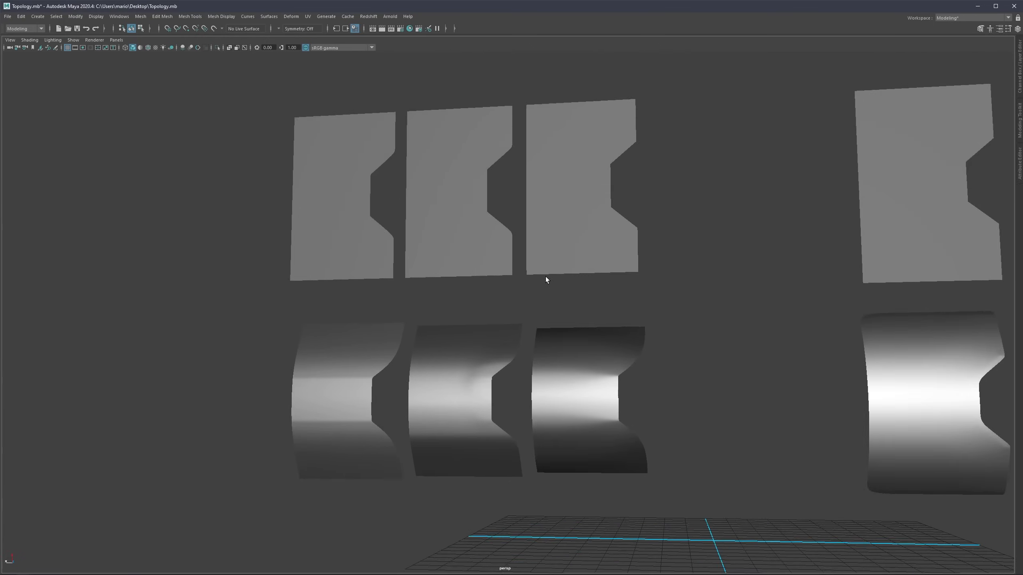
{"action": "scroll", "coordinate": [545, 278], "scroll_direction": "down", "scroll_amount": 1}
{"action": "left_click_drag", "start_coordinate": [659, 168], "coordinate": [306, 447]}
{"action": "key", "text": "ctrl+1"}
{"action": "left_click", "coordinate": [287, 366]}
{"action": "scroll", "coordinate": [390, 273], "scroll_direction": "up", "scroll_amount": 3}
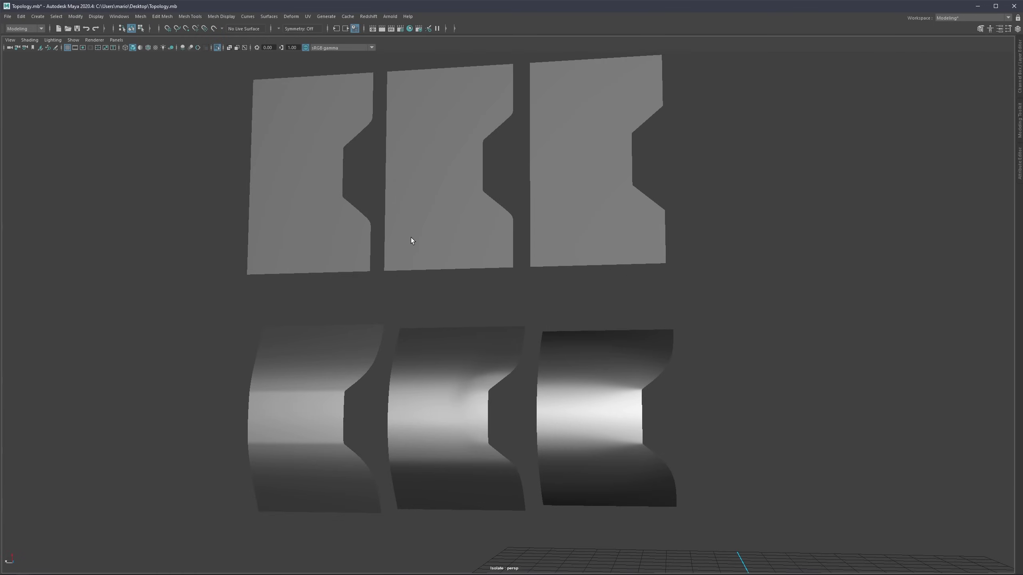
{"action": "key", "text": "alt+5"}
{"action": "mouse_move", "coordinate": [322, 248]}
{"action": "left_mouse_down", "text": "alt"}
{"action": "mouse_move", "coordinate": [399, 258]}
{"action": "mouse_move", "coordinate": [419, 281]}
{"action": "left_mouse_up", "text": "alt"}
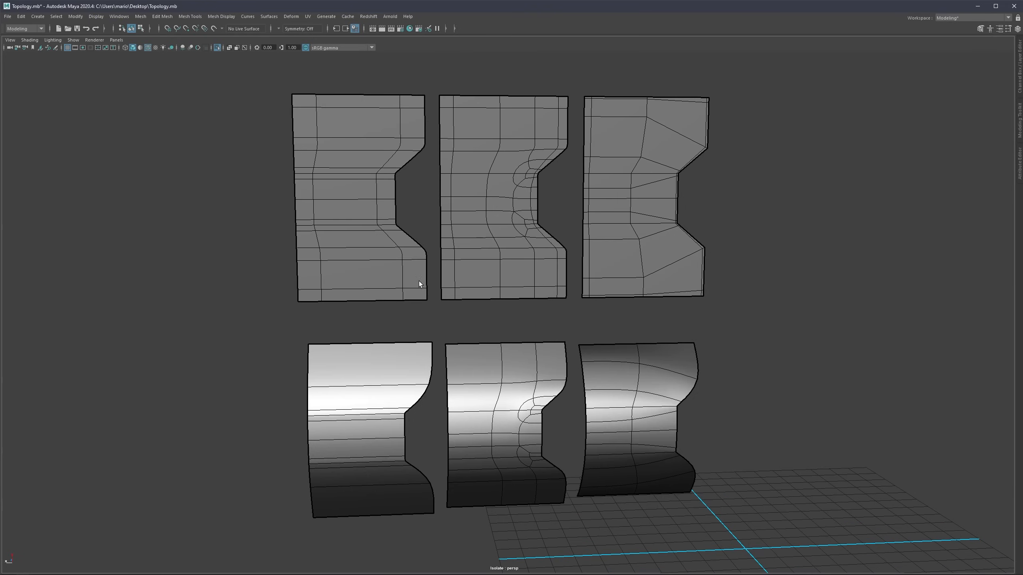
Step: Turn off smooth mesh preview on the middle and left flat panels
{"action": "left_click", "coordinate": [486, 228]}
{"action": "key", "text": "1"}
{"action": "left_click", "coordinate": [372, 238]}
{"action": "key", "text": "1"}
{"action": "left_click", "coordinate": [271, 233]}
{"action": "middle_click_drag", "start_coordinate": [371, 285], "coordinate": [379, 270], "text": "alt"}
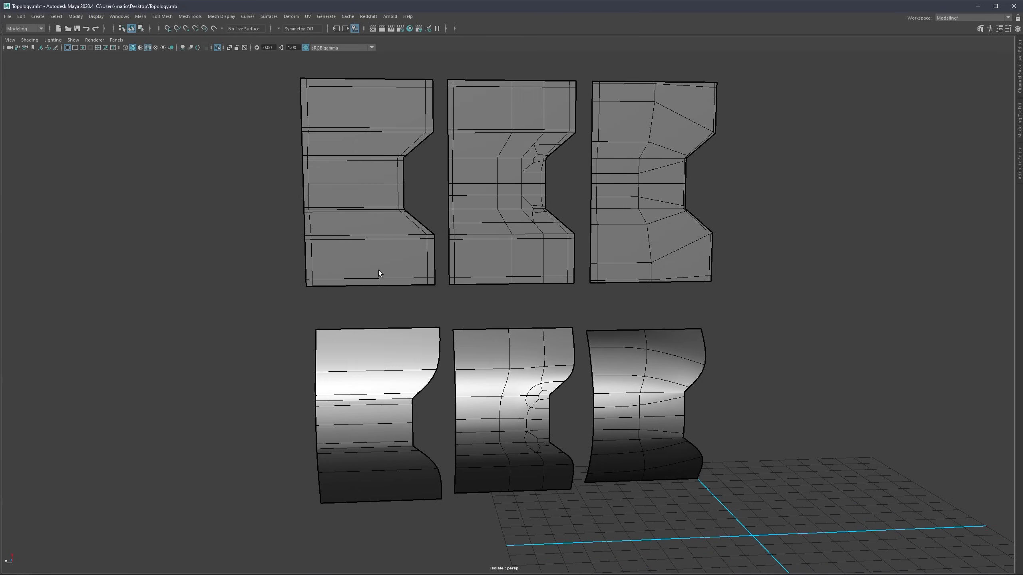
{"action": "left_click_drag", "start_coordinate": [379, 270], "coordinate": [362, 261], "text": "alt"}
Step: Turn off smooth mesh preview on the middle and right curved panels
{"action": "middle_click_drag", "start_coordinate": [495, 393], "coordinate": [476, 364], "text": "alt"}
{"action": "left_click", "coordinate": [537, 353]}
{"action": "key", "text": "1"}
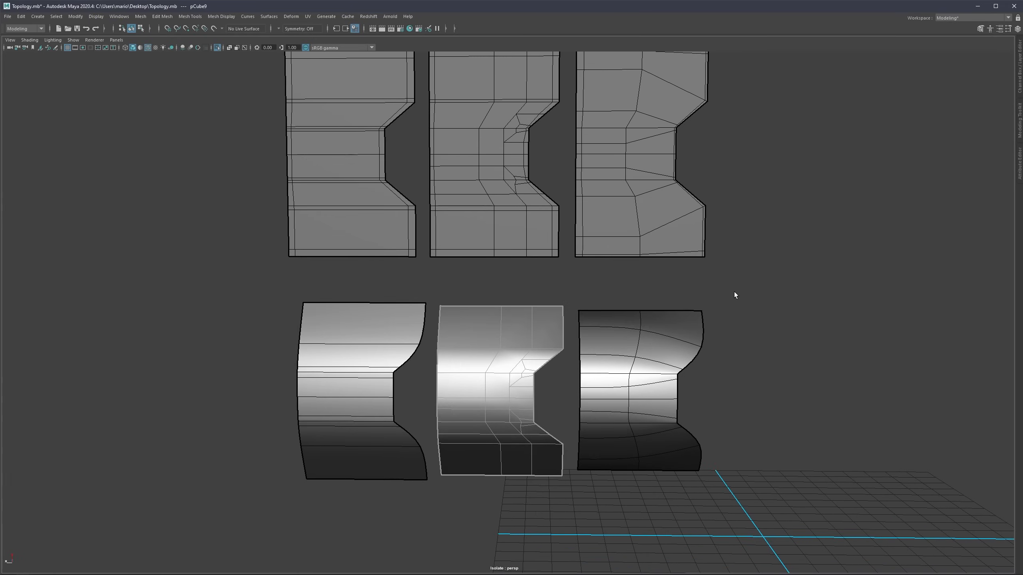
{"action": "left_click", "coordinate": [684, 353]}
{"action": "key", "text": "1"}
{"action": "middle_click_drag", "start_coordinate": [759, 366], "coordinate": [750, 360], "text": "alt"}
{"action": "left_click", "coordinate": [750, 312]}
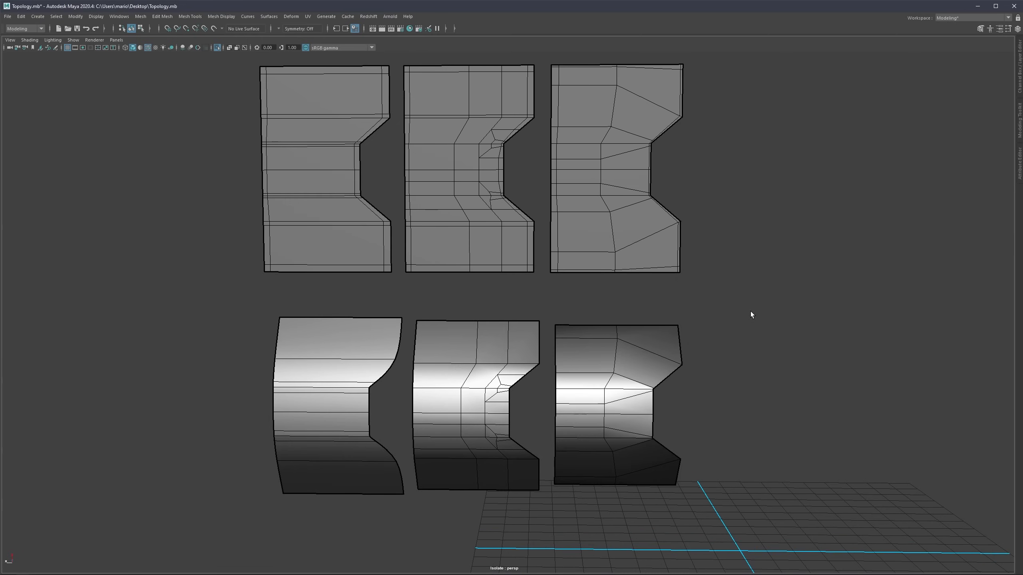
{"action": "middle_click_drag", "start_coordinate": [641, 327], "coordinate": [645, 343], "text": "alt"}
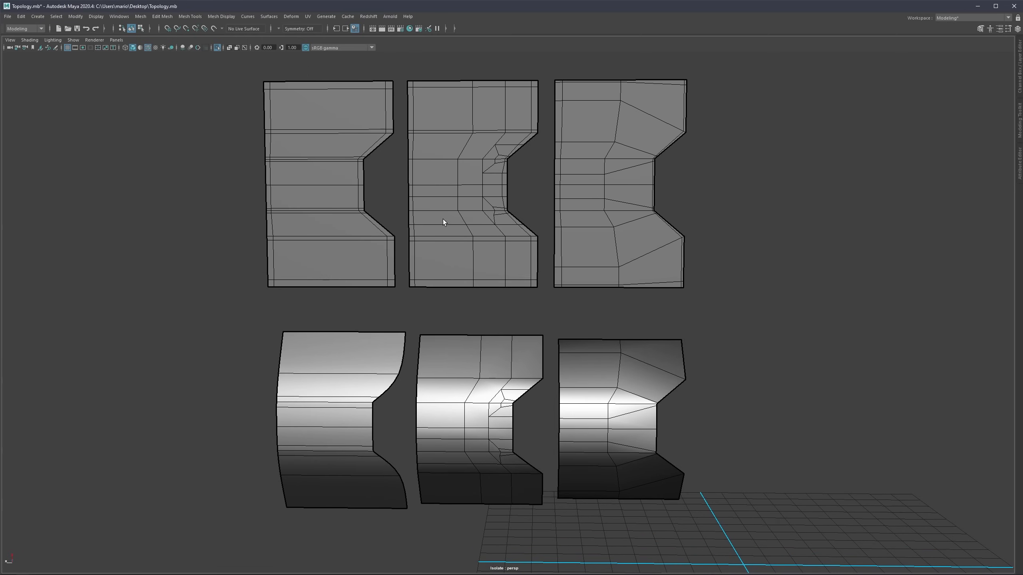
Step: Isolate the left flat panel and select the support edges running across it at the upper notch corner
{"action": "left_click", "coordinate": [365, 183]}
{"action": "key", "text": "ctrl+1"}
{"action": "key", "text": "ctrl+1"}
{"action": "scroll", "coordinate": [438, 229], "scroll_direction": "up", "scroll_amount": 3}
{"action": "middle_click_drag", "start_coordinate": [300, 169], "coordinate": [464, 269], "text": "alt"}
{"action": "scroll", "coordinate": [438, 229], "scroll_direction": "up", "scroll_amount": 2}
{"action": "scroll", "coordinate": [464, 269], "scroll_direction": "up", "scroll_amount": 3}
{"action": "middle_click_drag", "start_coordinate": [440, 226], "coordinate": [465, 256], "text": "alt"}
{"action": "scroll", "coordinate": [465, 255], "scroll_direction": "up", "scroll_amount": 1}
{"action": "left_click", "coordinate": [449, 166]}
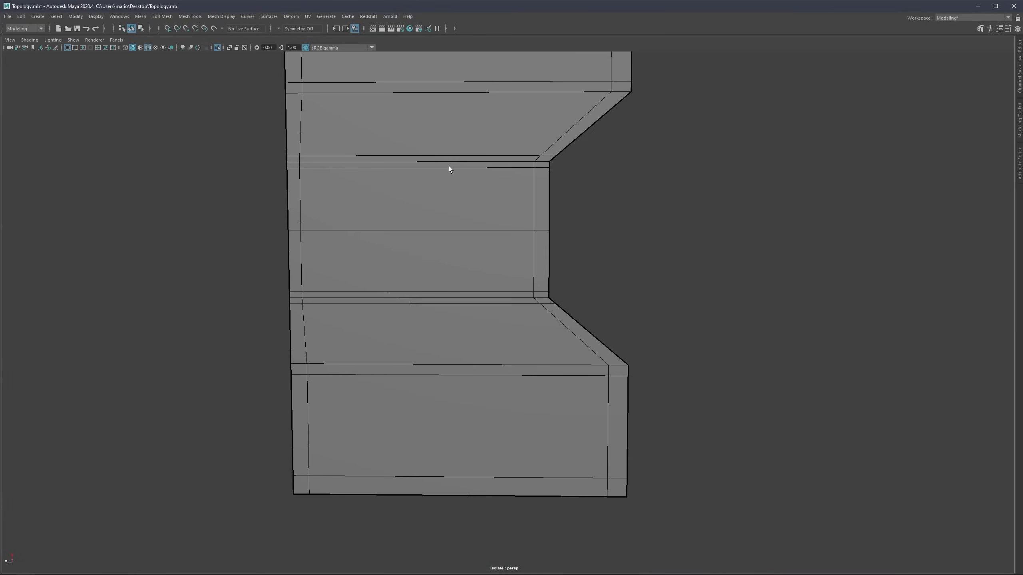
{"action": "double_click", "coordinate": [449, 163]}
{"action": "scroll", "coordinate": [449, 157], "scroll_direction": "down", "scroll_amount": 5}
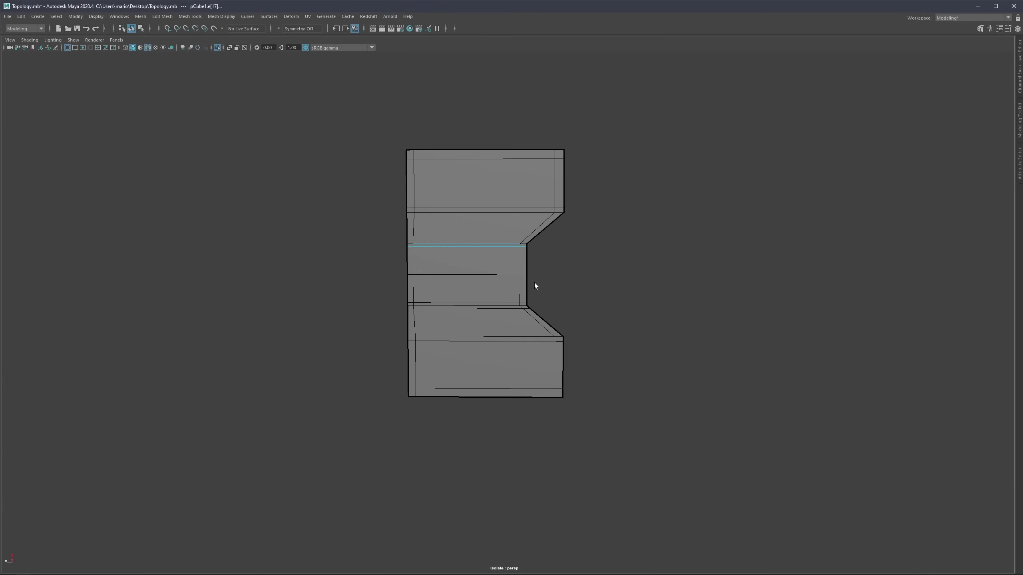
Step: Return to object mode, end the single-panel isolation and view the curved panels without wireframe
{"action": "right_click_drag", "start_coordinate": [534, 283], "coordinate": [583, 244]}
{"action": "key", "text": "ctrl+1"}
{"action": "scroll", "coordinate": [575, 258], "scroll_direction": "down", "scroll_amount": 3}
{"action": "middle_click_drag", "start_coordinate": [515, 358], "coordinate": [464, 240], "text": "alt"}
{"action": "right_click_drag", "start_coordinate": [319, 304], "coordinate": [355, 269]}
{"action": "left_click", "coordinate": [356, 269]}
{"action": "scroll", "coordinate": [434, 325], "scroll_direction": "up", "scroll_amount": 3}
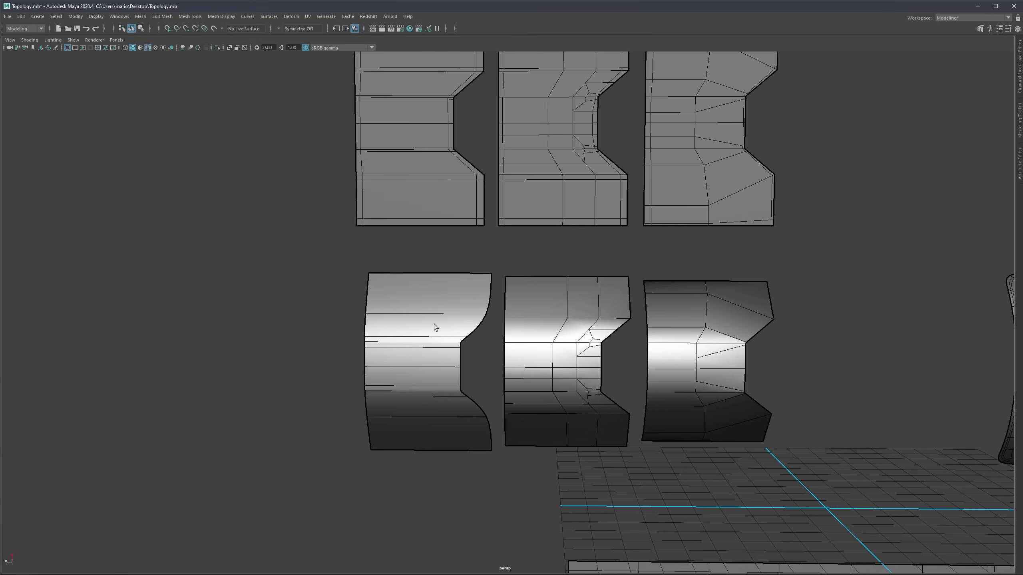
{"action": "key", "text": "alt+5"}
{"action": "left_click_drag", "start_coordinate": [425, 352], "coordinate": [401, 339], "text": "alt"}
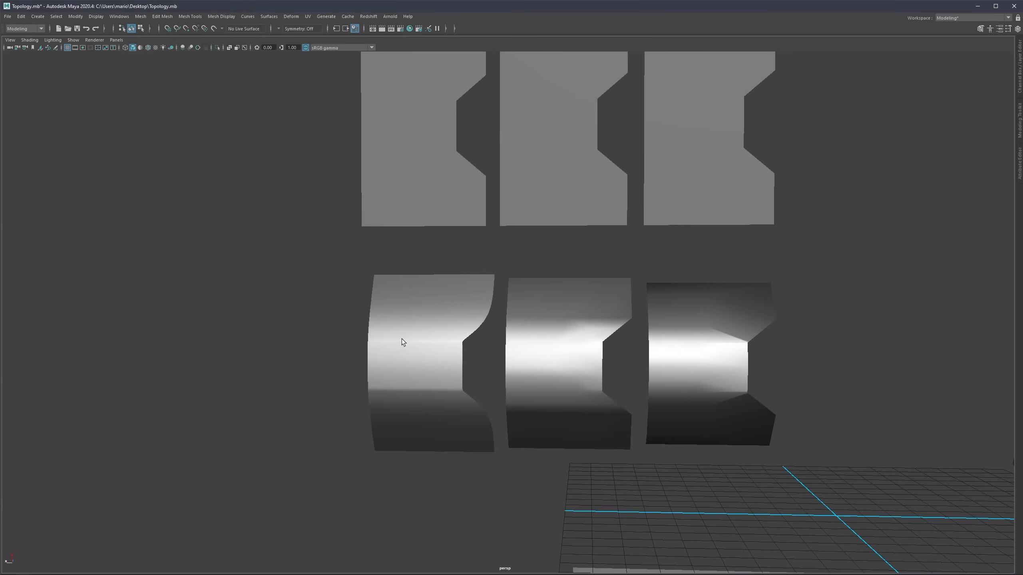
Step: Delete the support edges on both sides of the two notch corners on the left curved panel
{"action": "left_click", "coordinate": [400, 123]}
{"action": "middle_click_drag", "start_coordinate": [399, 124], "coordinate": [407, 143], "text": "alt"}
{"action": "right_click_drag", "start_coordinate": [415, 173], "coordinate": [416, 148]}
{"action": "left_click", "coordinate": [423, 375]}
{"action": "right_click_drag", "start_coordinate": [425, 381], "coordinate": [426, 357]}
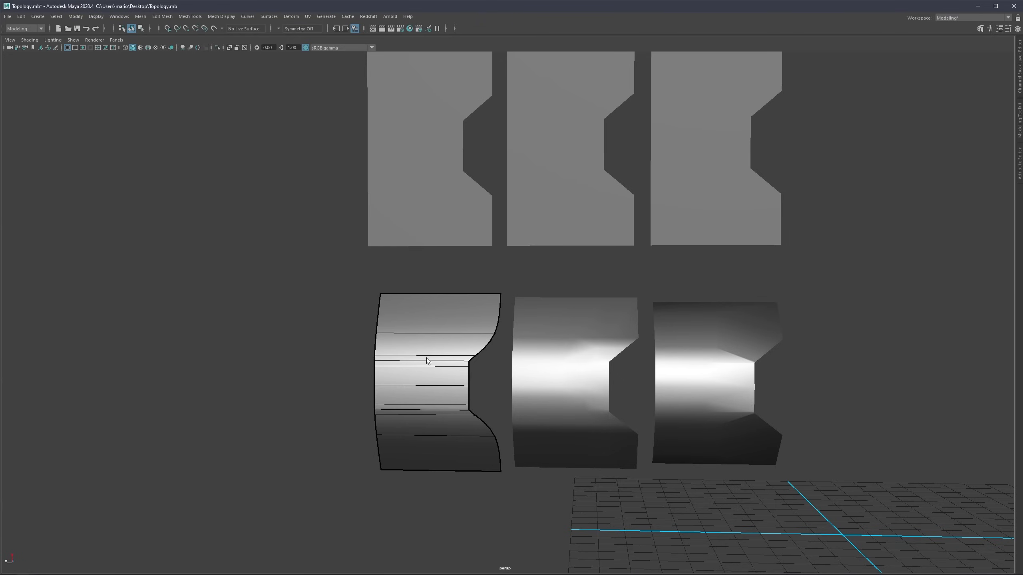
{"action": "left_click", "coordinate": [432, 366]}
{"action": "left_click", "coordinate": [435, 356], "text": "shift"}
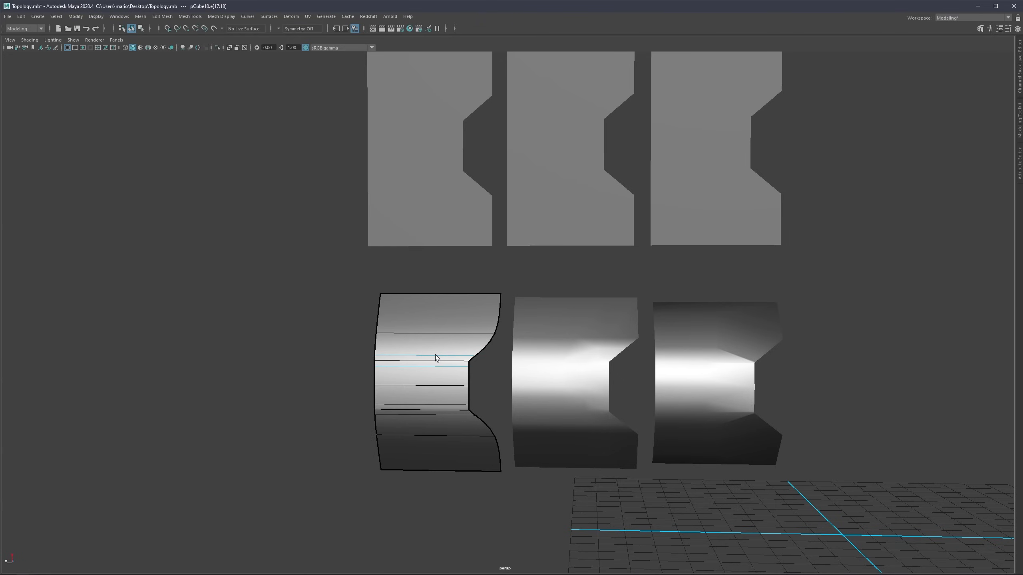
{"action": "left_click", "coordinate": [448, 414], "text": "shift"}
{"action": "key", "text": "Delete"}
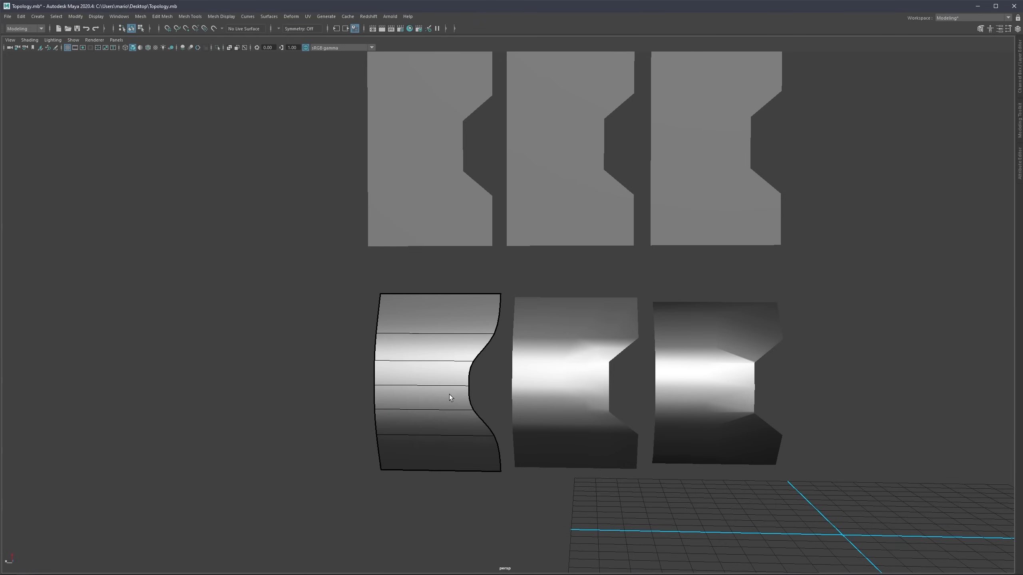
{"action": "left_click", "coordinate": [284, 312]}
{"action": "left_click_drag", "start_coordinate": [420, 368], "coordinate": [393, 352], "text": "alt"}
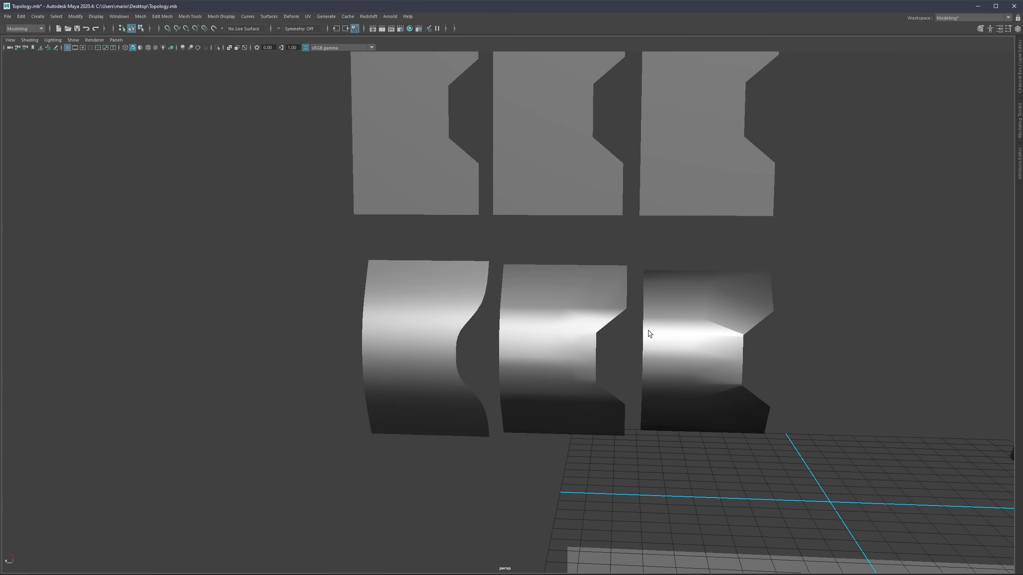
Step: Turn smooth mesh preview back on for the middle curved panel and isolate the middle flat panel
{"action": "middle_click_drag", "start_coordinate": [648, 331], "coordinate": [496, 313], "text": "alt"}
{"action": "left_click", "coordinate": [465, 301]}
{"action": "left_click", "coordinate": [459, 266]}
{"action": "left_click", "coordinate": [440, 182]}
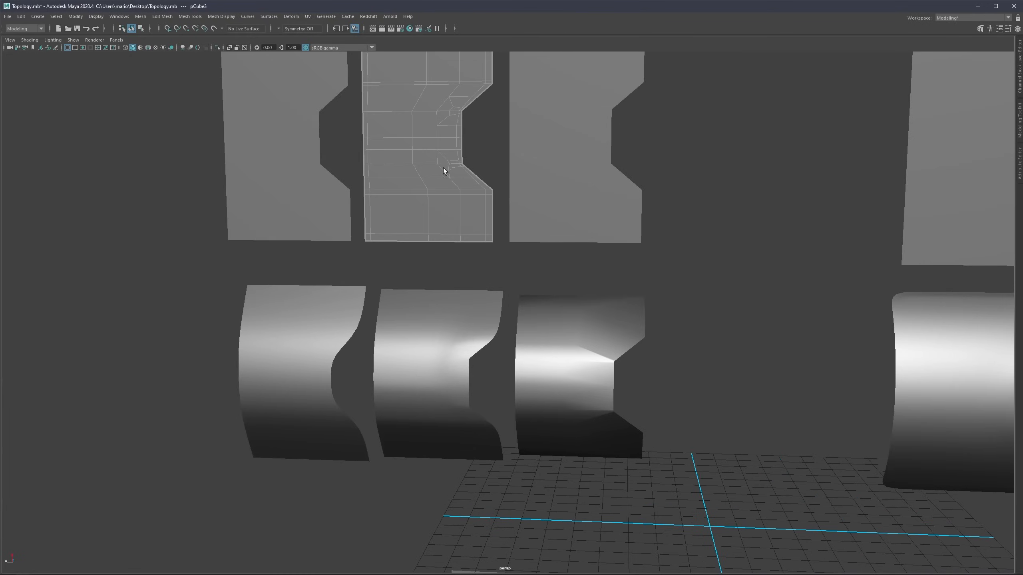
{"action": "middle_click_drag", "start_coordinate": [424, 161], "coordinate": [448, 210], "text": "alt"}
{"action": "scroll", "coordinate": [437, 190], "scroll_direction": "up", "scroll_amount": 2}
{"action": "left_click_drag", "start_coordinate": [424, 161], "coordinate": [419, 160], "text": "alt"}
{"action": "scroll", "coordinate": [443, 157], "scroll_direction": "up", "scroll_amount": 1}
{"action": "key", "text": "ctrl+1"}
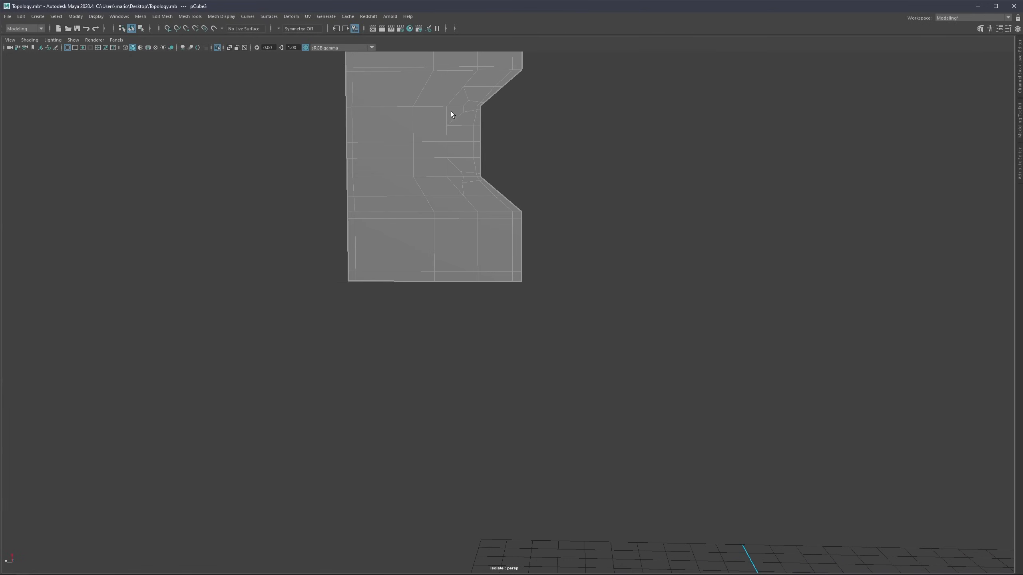
Step: Select the band of faces wrapping around the upper notch corner and turn on smooth mesh preview for the middle flat panel
{"action": "middle_click_drag", "start_coordinate": [448, 129], "coordinate": [456, 249], "text": "alt"}
{"action": "scroll", "coordinate": [455, 253], "scroll_direction": "up", "scroll_amount": 5}
{"action": "middle_click_drag", "start_coordinate": [449, 173], "coordinate": [462, 219], "text": "alt"}
{"action": "scroll", "coordinate": [459, 213], "scroll_direction": "up", "scroll_amount": 3}
{"action": "left_click_drag", "start_coordinate": [454, 195], "coordinate": [458, 176], "text": "alt"}
{"action": "middle_click_drag", "start_coordinate": [455, 171], "coordinate": [465, 200], "text": "alt"}
{"action": "left_click", "coordinate": [503, 223]}
{"action": "left_click_drag", "start_coordinate": [472, 217], "coordinate": [454, 205], "text": "alt"}
{"action": "double_click", "coordinate": [467, 195]}
{"action": "left_click", "coordinate": [476, 190]}
{"action": "double_click", "coordinate": [457, 197], "text": "shift"}
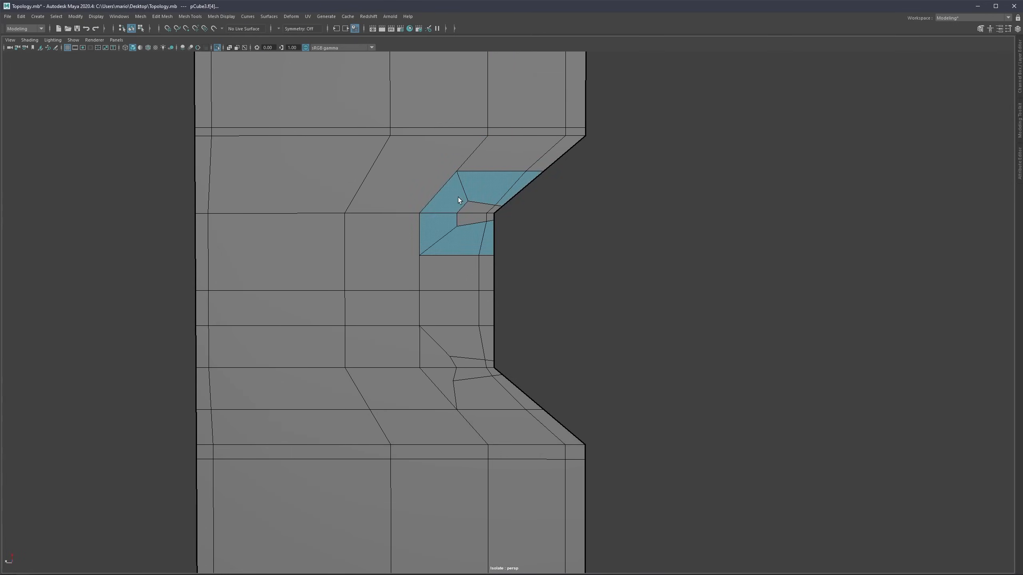
{"action": "scroll", "coordinate": [494, 231], "scroll_direction": "down", "scroll_amount": 2}
{"action": "key", "text": "3"}
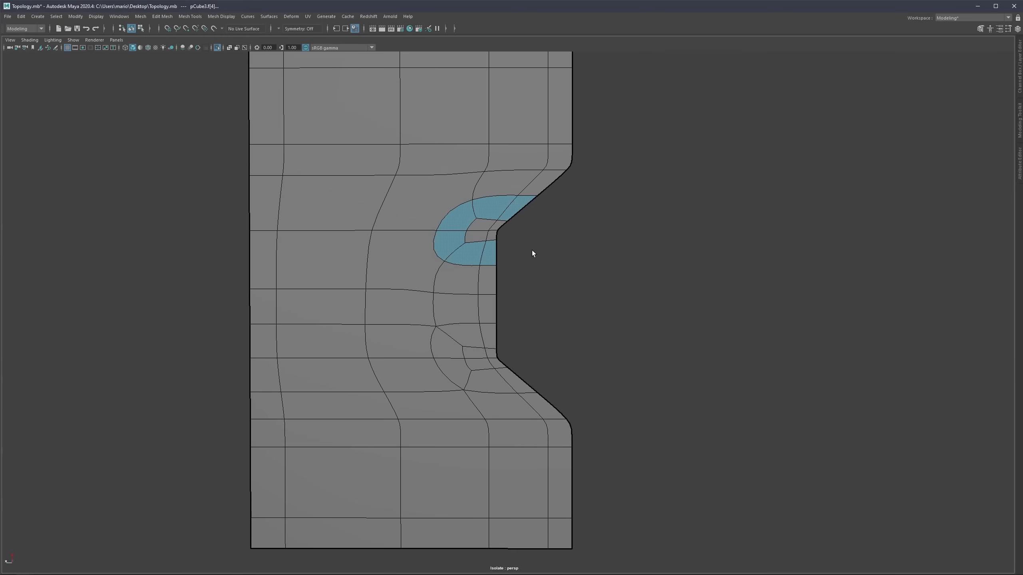
{"action": "left_click", "coordinate": [532, 250]}
Step: End the isolation and examine the shading around the middle curved panel's notch corner
{"action": "scroll", "coordinate": [449, 318], "scroll_direction": "down", "scroll_amount": 8}
{"action": "key", "text": "ctrl+1"}
{"action": "scroll", "coordinate": [448, 321], "scroll_direction": "up", "scroll_amount": 5}
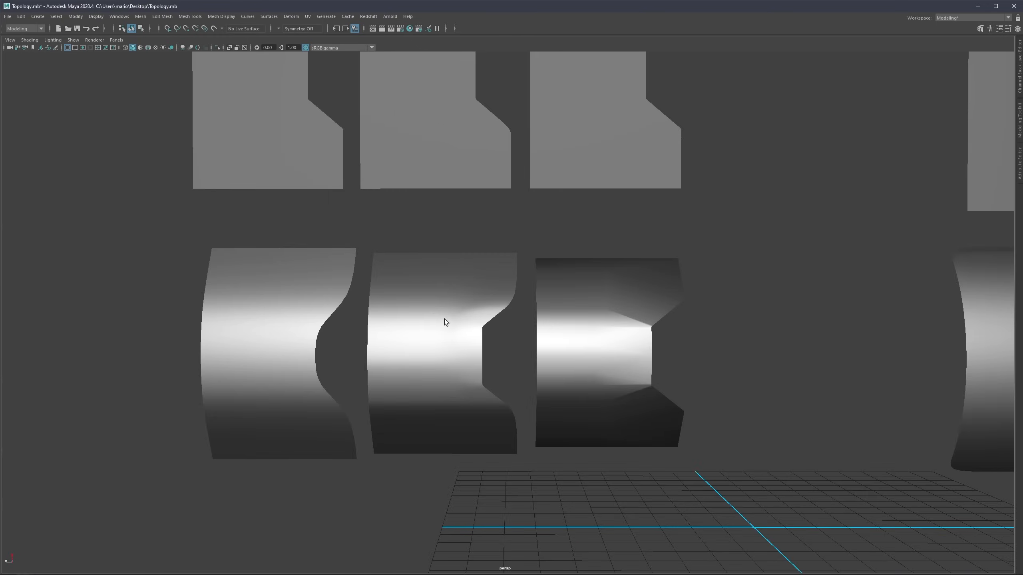
{"action": "scroll", "coordinate": [447, 333], "scroll_direction": "up", "scroll_amount": 3}
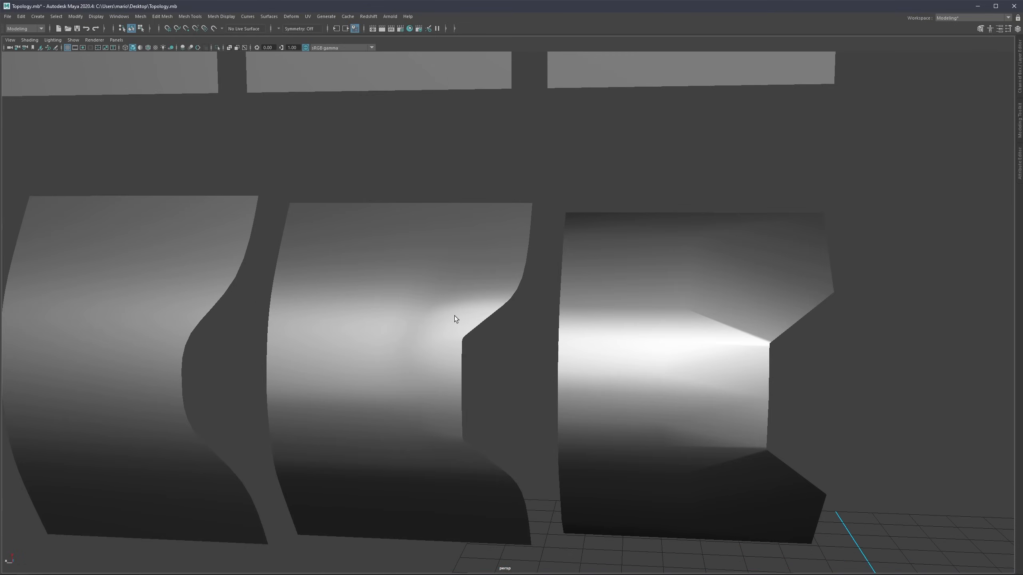
{"action": "mouse_move", "coordinate": [424, 336]}
{"action": "left_mouse_down", "text": "alt"}
{"action": "mouse_move", "coordinate": [442, 305]}
{"action": "mouse_move", "coordinate": [409, 339]}
{"action": "left_mouse_up", "text": "alt"}
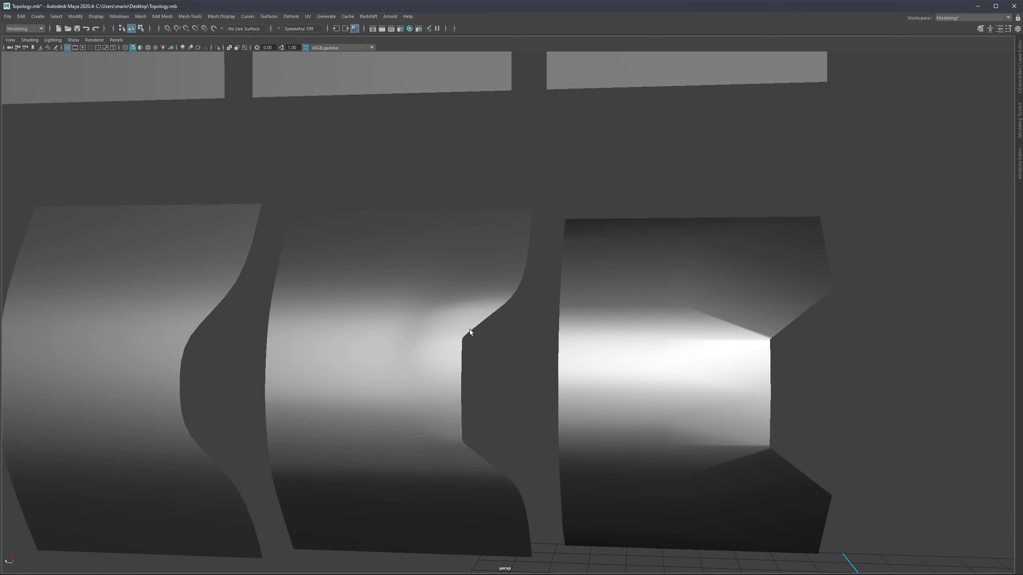
Step: Select the middle flat panel to examine its edge flow around the notch
{"action": "right_click_drag", "start_coordinate": [470, 330], "coordinate": [443, 237], "text": "alt"}
{"action": "middle_click_drag", "start_coordinate": [431, 104], "coordinate": [425, 227], "text": "alt"}
{"action": "left_click", "coordinate": [440, 117]}
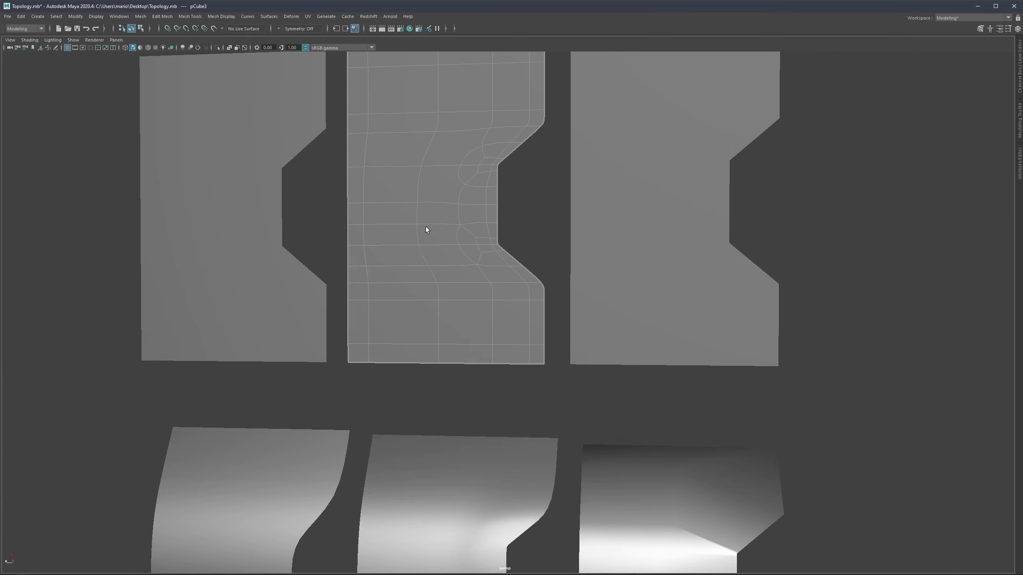
Step: Turn off smooth mesh preview for the middle flat panel and inspect the small faces at its upper notch corner
{"action": "right_click_drag", "start_coordinate": [426, 227], "coordinate": [443, 225], "text": "alt"}
{"action": "key", "text": "1"}
{"action": "middle_click_drag", "start_coordinate": [449, 160], "coordinate": [449, 205], "text": "alt"}
{"action": "left_click_drag", "start_coordinate": [448, 205], "coordinate": [462, 202], "text": "alt"}
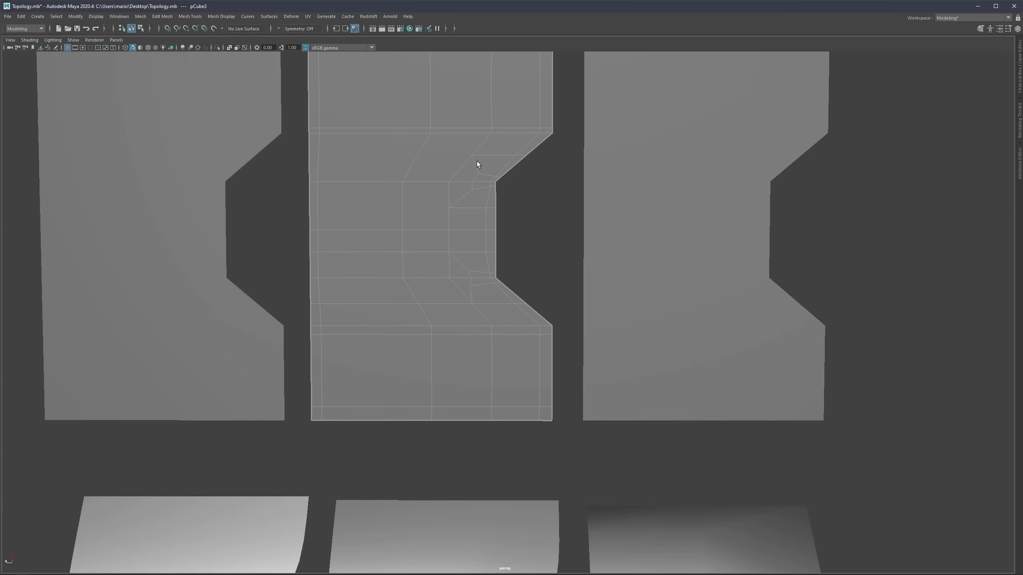
{"action": "left_click_drag", "start_coordinate": [477, 163], "coordinate": [478, 206], "text": "alt"}
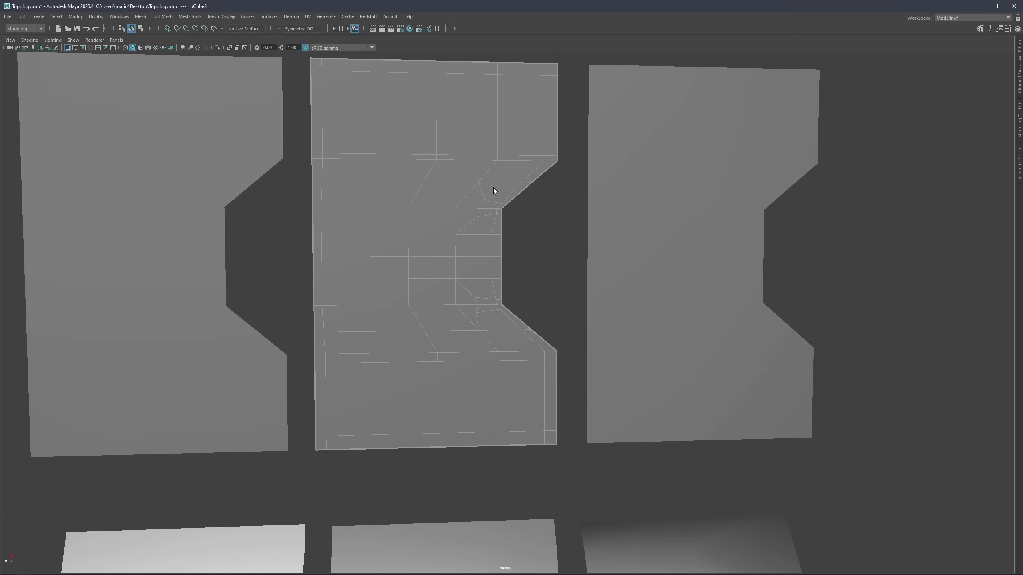
{"action": "right_click_drag", "start_coordinate": [495, 188], "coordinate": [495, 210]}
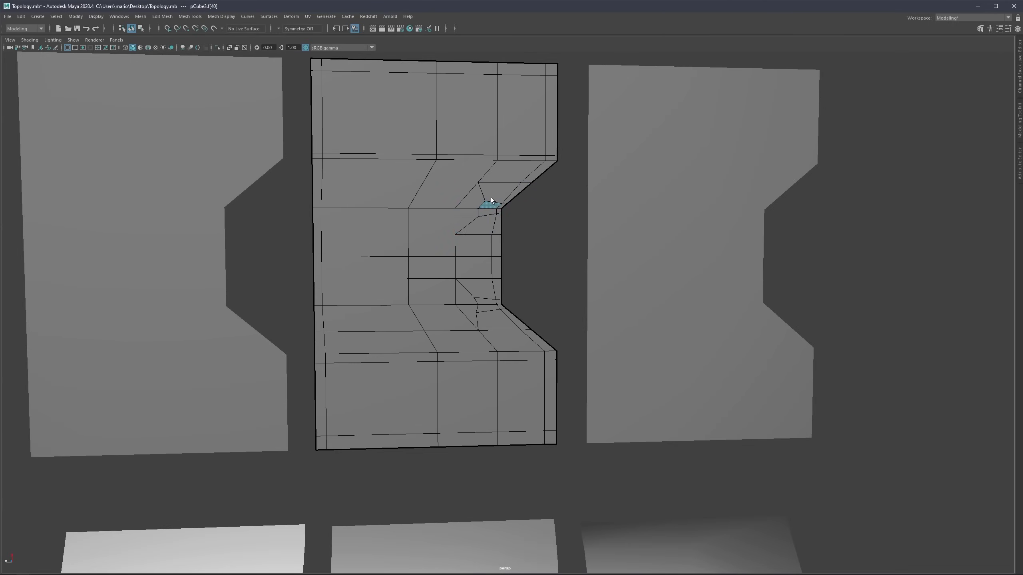
{"action": "left_click", "coordinate": [518, 223]}
Step: Return to object mode and reselect the middle flat panel to examine its edge flow around the notch
{"action": "left_click_drag", "start_coordinate": [490, 194], "coordinate": [483, 201], "text": "alt"}
{"action": "scroll", "coordinate": [485, 225], "scroll_direction": "down", "scroll_amount": 2}
{"action": "key", "text": "F8"}
{"action": "left_click", "coordinate": [529, 233]}
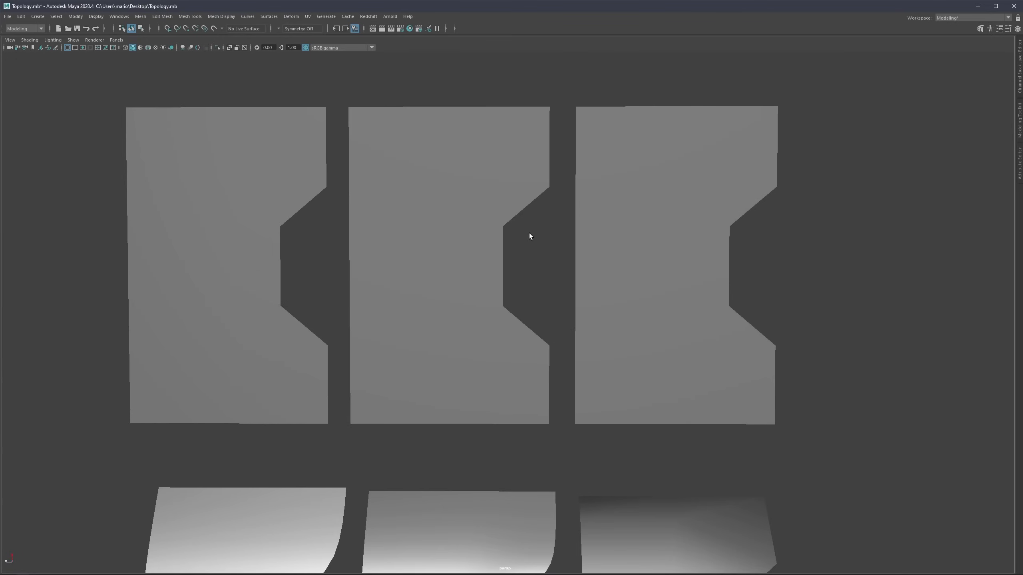
{"action": "left_click", "coordinate": [495, 203]}
{"action": "left_click", "coordinate": [522, 239]}
{"action": "left_click", "coordinate": [495, 202]}
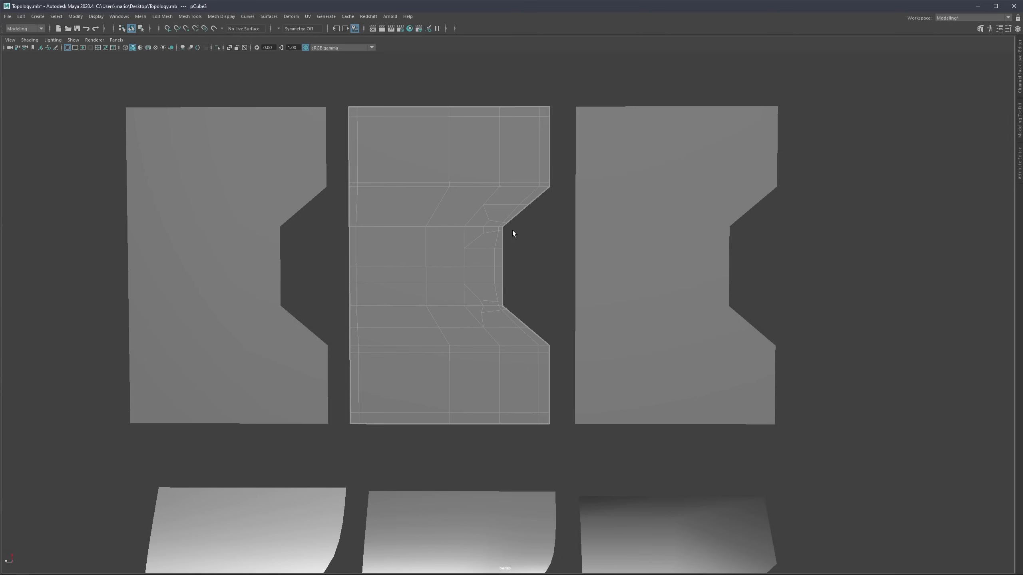
{"action": "left_click_drag", "start_coordinate": [480, 224], "coordinate": [469, 267], "text": "alt"}
{"action": "scroll", "coordinate": [476, 264], "scroll_direction": "up", "scroll_amount": 2}
{"action": "middle_click_drag", "start_coordinate": [490, 345], "coordinate": [488, 249], "text": "alt"}
{"action": "scroll", "coordinate": [445, 265], "scroll_direction": "up", "scroll_amount": 5}
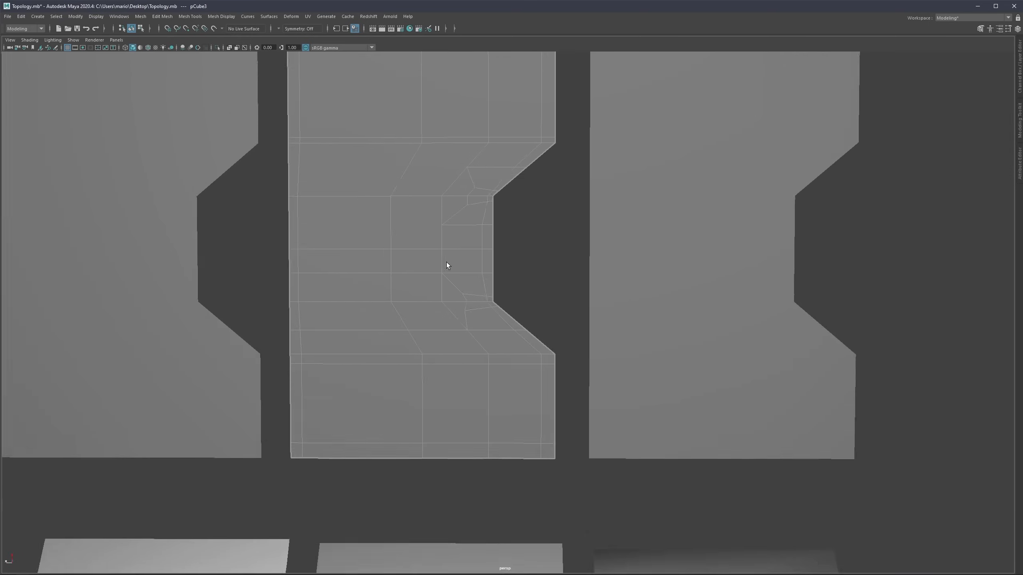
Step: Insert two support edge loops around the middle flat panel's upper notch corner with Multi-Cut and turn on smooth mesh preview
{"action": "key", "text": "F10"}
{"action": "key", "text": "ctrl+shift+x"}
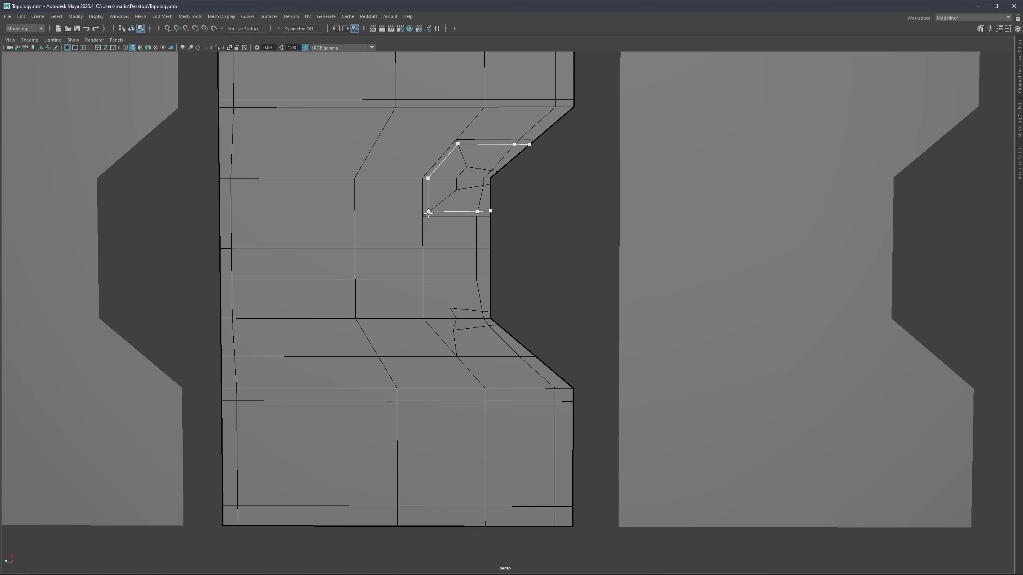
{"action": "left_click", "coordinate": [426, 214], "text": "ctrl"}
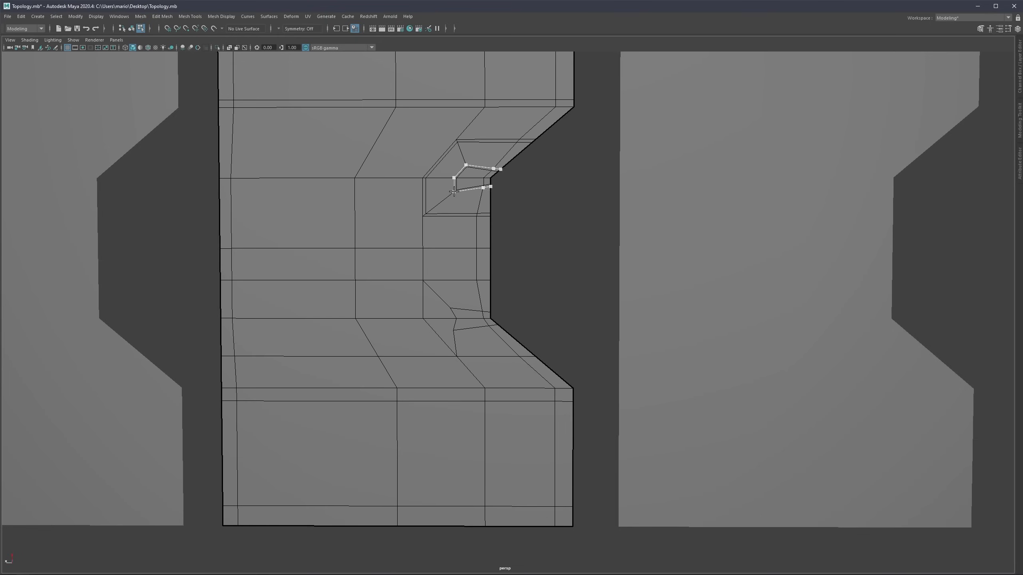
{"action": "left_click", "coordinate": [453, 192], "text": "ctrl"}
{"action": "key", "text": "q"}
{"action": "key", "text": "3"}
{"action": "key", "text": "F8"}
{"action": "left_click", "coordinate": [551, 214]}
Step: Turn off smooth mesh preview for the middle curved panel and insert two matching support edge loops around its upper notch corner
{"action": "scroll", "coordinate": [463, 343], "scroll_direction": "down", "scroll_amount": 5}
{"action": "middle_click_drag", "start_coordinate": [449, 364], "coordinate": [442, 139], "text": "alt"}
{"action": "scroll", "coordinate": [439, 345], "scroll_direction": "up", "scroll_amount": 1}
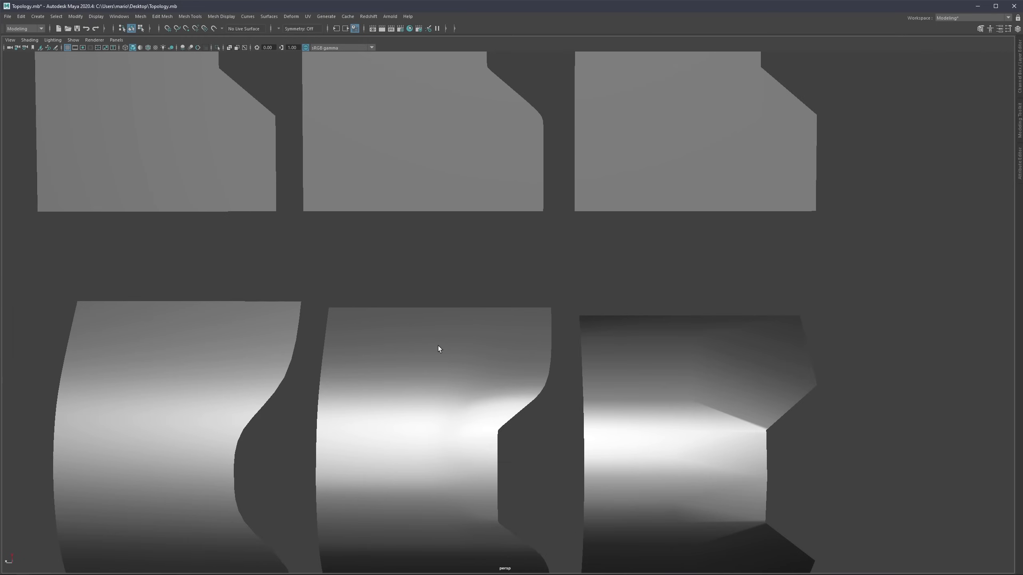
{"action": "left_click", "coordinate": [438, 345]}
{"action": "key", "text": "1"}
{"action": "middle_click_drag", "start_coordinate": [451, 338], "coordinate": [444, 236], "text": "alt"}
{"action": "scroll", "coordinate": [435, 262], "scroll_direction": "up", "scroll_amount": 5}
{"action": "key", "text": "ctrl+shift+x"}
{"action": "left_click", "coordinate": [411, 301]}
{"action": "right_click_drag", "start_coordinate": [399, 288], "coordinate": [400, 284], "text": "shift"}
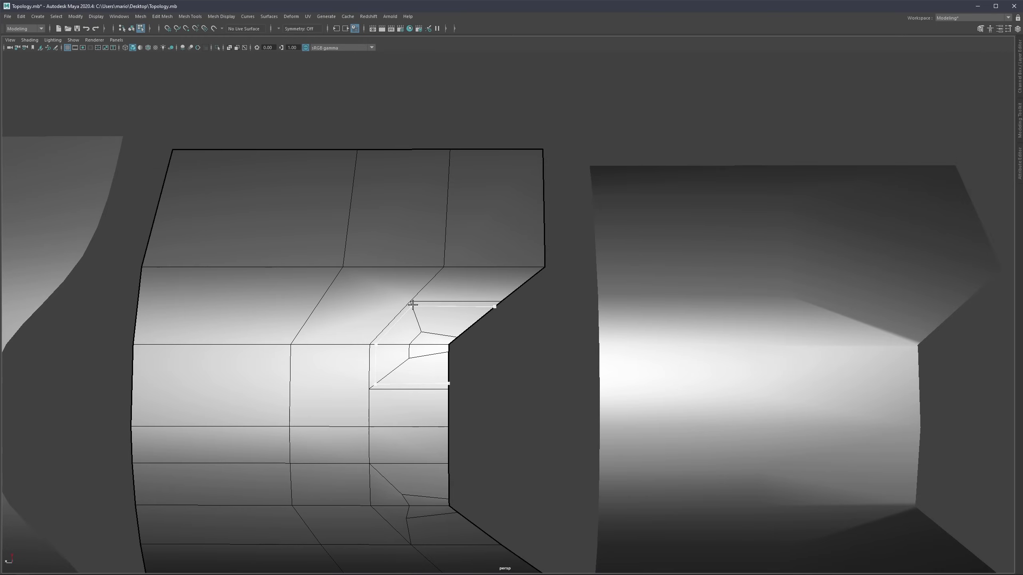
{"action": "left_click", "coordinate": [411, 304], "text": "ctrl"}
{"action": "left_click", "coordinate": [420, 328], "text": "ctrl"}
Step: Turn smooth mesh preview back on for the middle curved panel and examine the shading around its upper notch corner in object mode
{"action": "scroll", "coordinate": [494, 361], "scroll_direction": "down", "scroll_amount": 3}
{"action": "key", "text": "q"}
{"action": "key", "text": "3"}
{"action": "right_click_drag", "start_coordinate": [495, 361], "coordinate": [521, 341]}
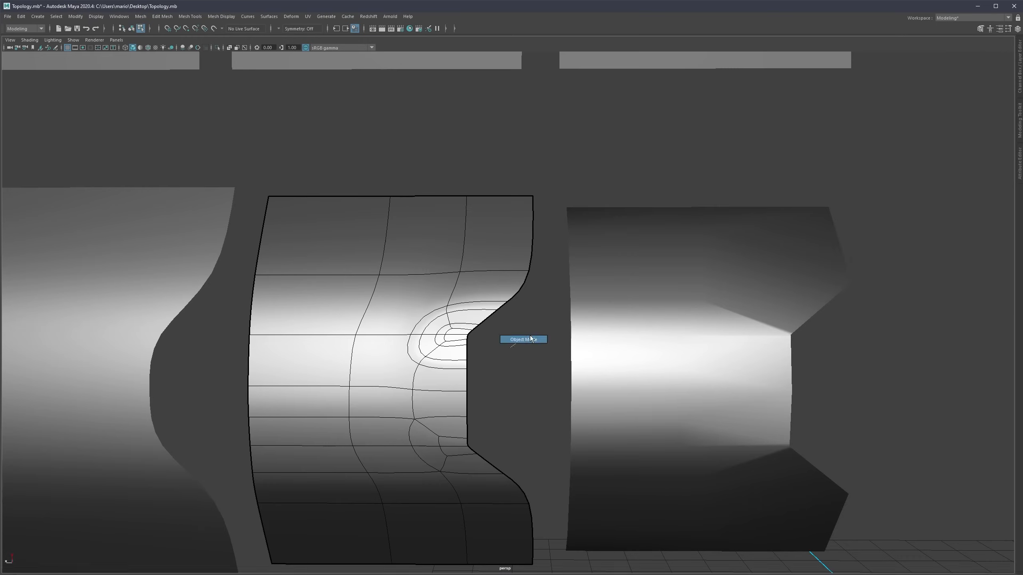
{"action": "left_click", "coordinate": [521, 341]}
{"action": "scroll", "coordinate": [469, 320], "scroll_direction": "down", "scroll_amount": 3}
{"action": "mouse_move", "coordinate": [469, 320]}
{"action": "left_mouse_down", "text": "alt"}
{"action": "mouse_move", "coordinate": [457, 288]}
{"action": "mouse_move", "coordinate": [452, 309]}
{"action": "left_mouse_up", "text": "alt"}
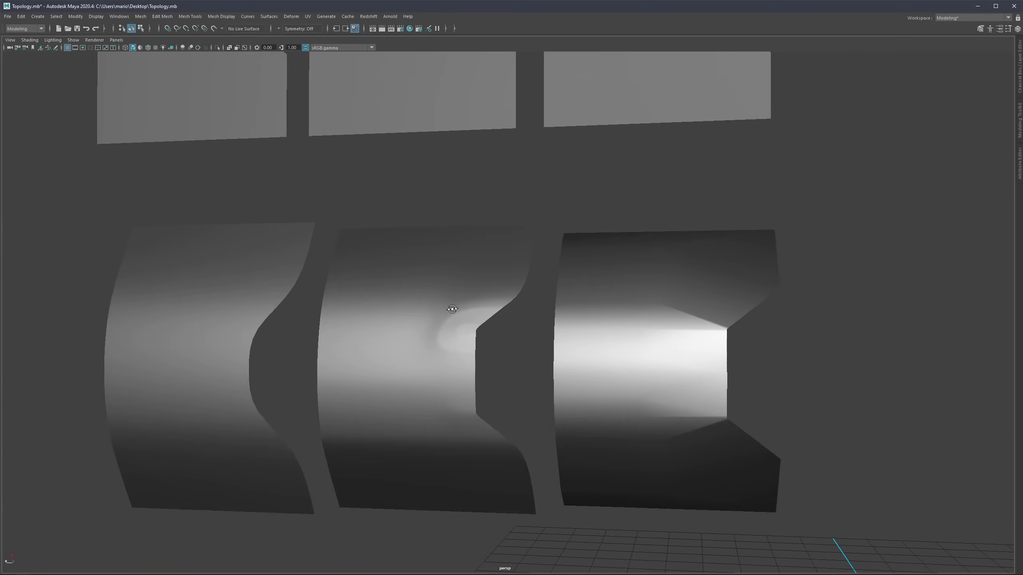
{"action": "scroll", "coordinate": [450, 322], "scroll_direction": "up", "scroll_amount": 5}
{"action": "scroll", "coordinate": [447, 286], "scroll_direction": "down", "scroll_amount": 3}
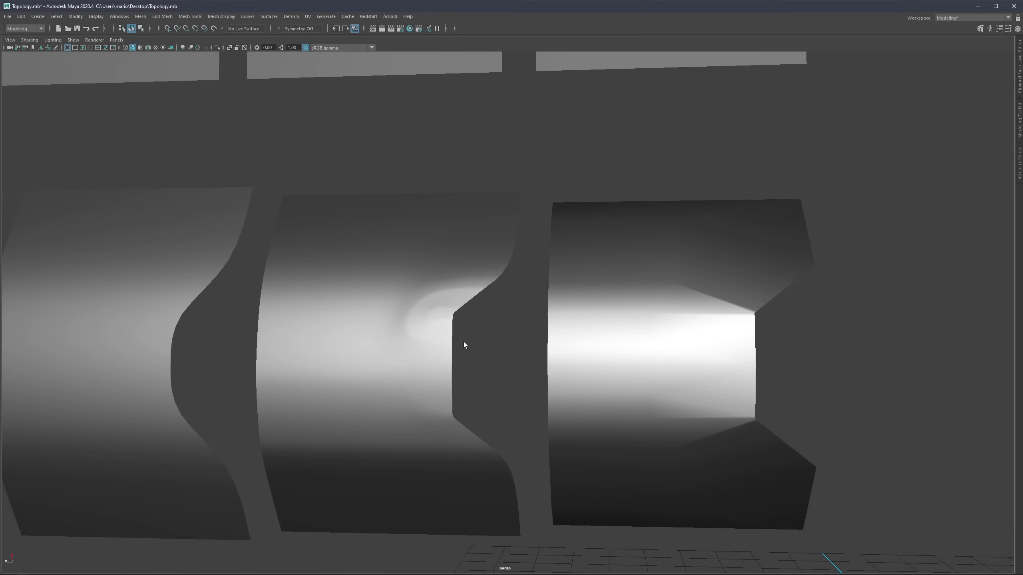
Step: Select the left flat panel to examine how its support edges run across the surface
{"action": "scroll", "coordinate": [419, 314], "scroll_direction": "down", "scroll_amount": 2}
{"action": "middle_click_drag", "start_coordinate": [435, 164], "coordinate": [445, 335], "text": "alt"}
{"action": "left_click", "coordinate": [403, 113]}
{"action": "middle_click_drag", "start_coordinate": [371, 144], "coordinate": [425, 227], "text": "alt"}
{"action": "left_click", "coordinate": [275, 200]}
{"action": "middle_click_drag", "start_coordinate": [292, 352], "coordinate": [317, 283], "text": "alt"}
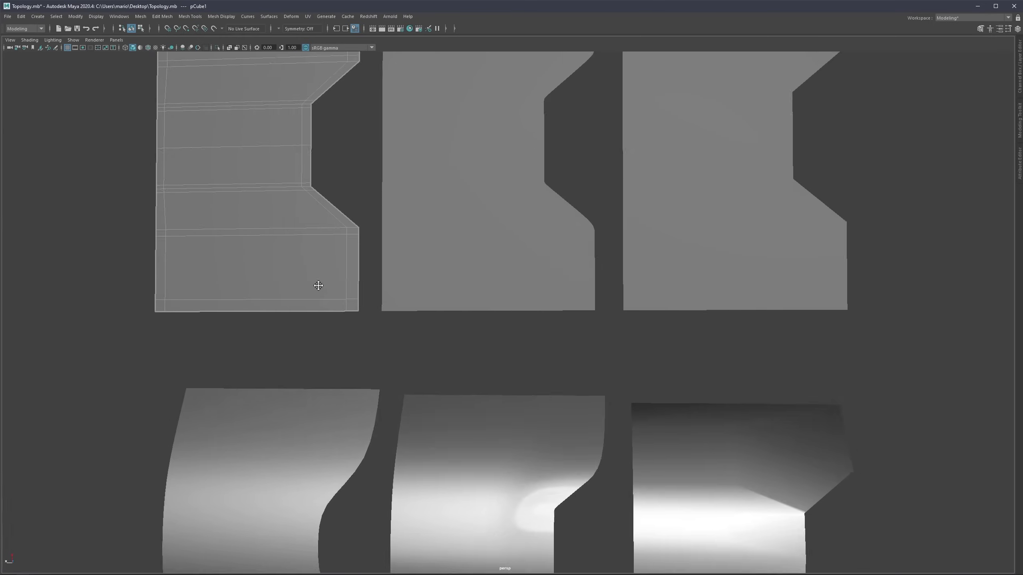
{"action": "middle_click_drag", "start_coordinate": [287, 105], "coordinate": [318, 246], "text": "alt"}
{"action": "scroll", "coordinate": [461, 241], "scroll_direction": "up", "scroll_amount": 3}
Step: Turn off smooth mesh preview for the middle flat panel and examine its added support loops
{"action": "left_click", "coordinate": [459, 243]}
{"action": "scroll", "coordinate": [454, 251], "scroll_direction": "up", "scroll_amount": 1}
{"action": "scroll", "coordinate": [454, 251], "scroll_direction": "up", "scroll_amount": 2}
{"action": "key", "text": "1"}
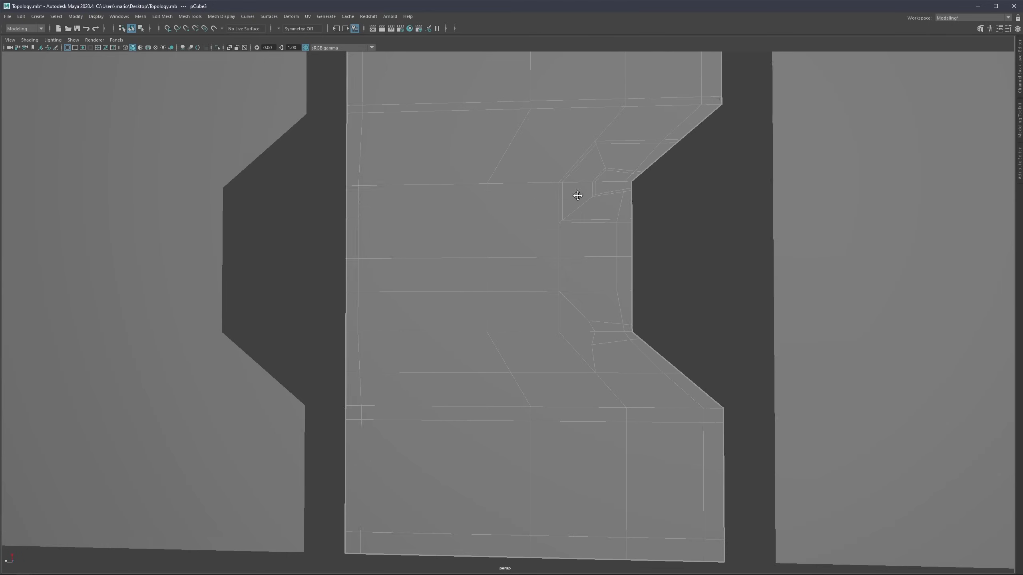
{"action": "middle_click_drag", "start_coordinate": [577, 195], "coordinate": [493, 202], "text": "alt"}
{"action": "scroll", "coordinate": [479, 232], "scroll_direction": "down", "scroll_amount": 4}
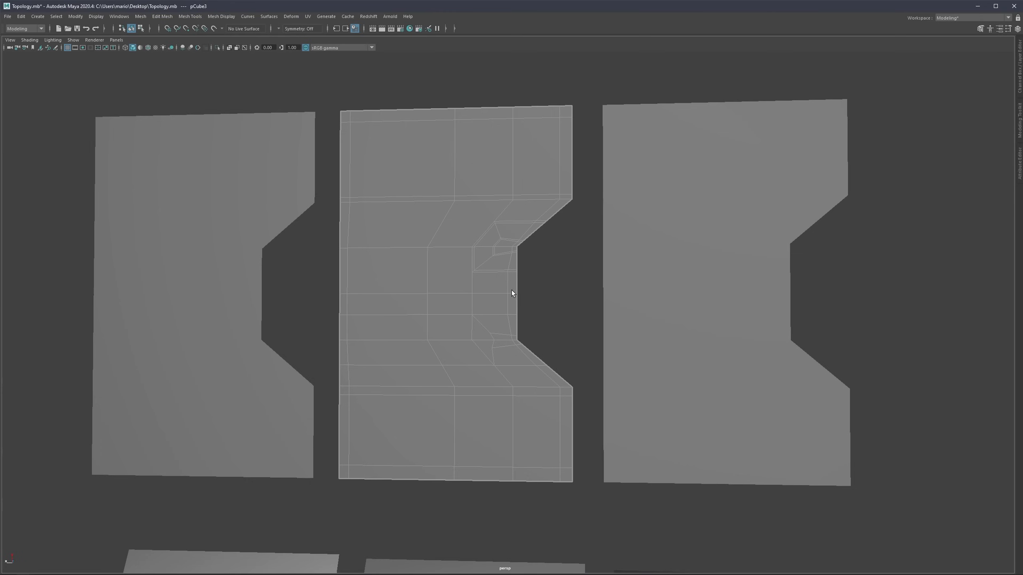
Step: Turn on smooth mesh preview for the right curved panel in the group of three
{"action": "middle_click_drag", "start_coordinate": [511, 290], "coordinate": [498, 149], "text": "alt"}
{"action": "scroll", "coordinate": [468, 363], "scroll_direction": "up", "scroll_amount": 4}
{"action": "left_click_drag", "start_coordinate": [468, 363], "coordinate": [538, 360], "text": "alt"}
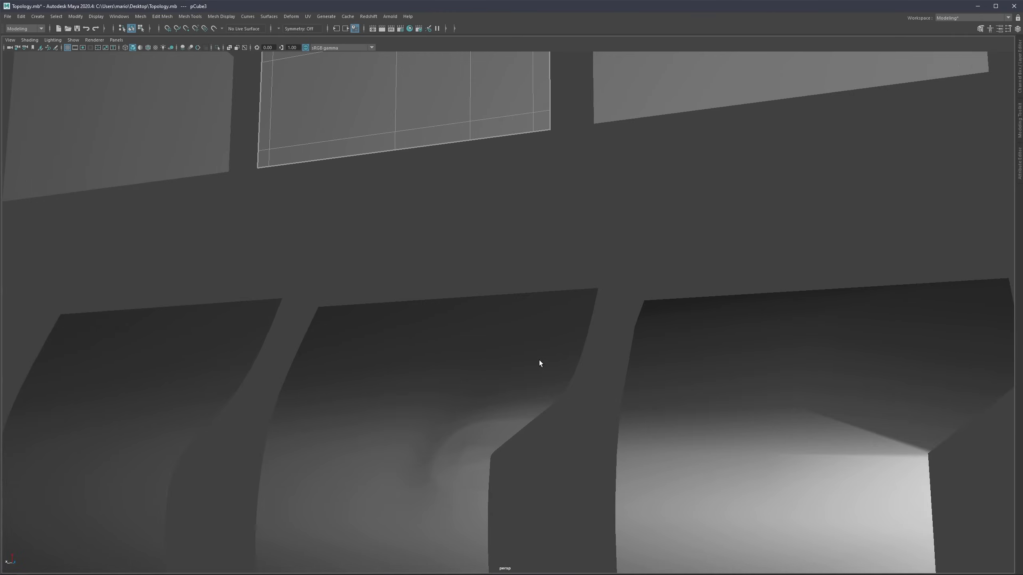
{"action": "scroll", "coordinate": [538, 359], "scroll_direction": "down", "scroll_amount": 3}
{"action": "middle_click_drag", "start_coordinate": [538, 360], "coordinate": [439, 298], "text": "alt"}
{"action": "left_click_drag", "start_coordinate": [439, 299], "coordinate": [467, 291], "text": "alt"}
{"action": "left_click", "coordinate": [496, 296]}
{"action": "key", "text": "3"}
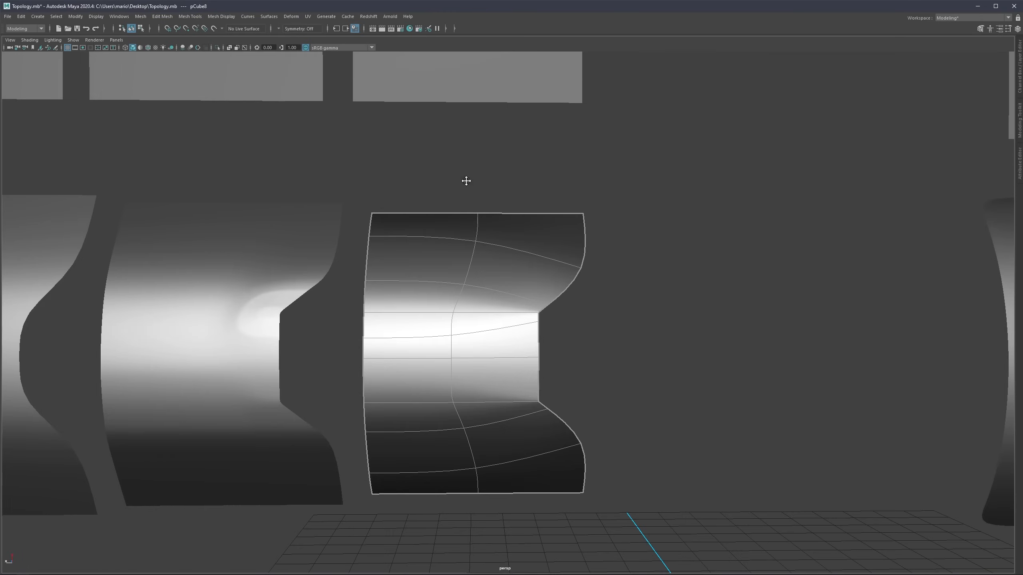
Step: Select the right flat panel of the three and show its edge components to examine the edge flow around the notch
{"action": "middle_click_drag", "start_coordinate": [466, 181], "coordinate": [484, 347], "text": "alt"}
{"action": "left_click", "coordinate": [465, 140]}
{"action": "middle_click_drag", "start_coordinate": [470, 139], "coordinate": [501, 274], "text": "alt"}
{"action": "scroll", "coordinate": [502, 212], "scroll_direction": "up", "scroll_amount": 2}
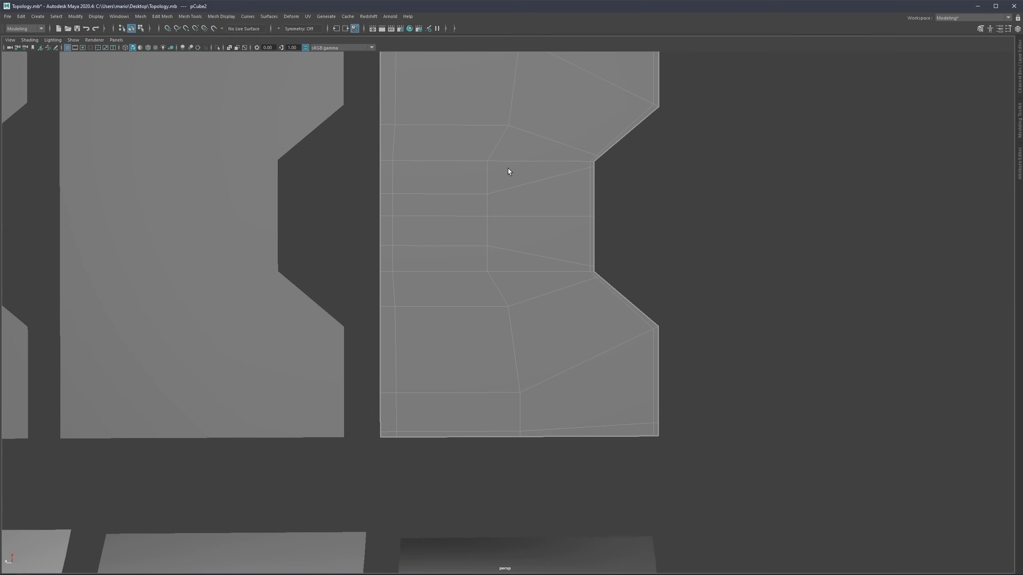
{"action": "middle_click_drag", "start_coordinate": [508, 168], "coordinate": [503, 229], "text": "alt"}
{"action": "scroll", "coordinate": [503, 229], "scroll_direction": "up", "scroll_amount": 2}
{"action": "right_click_drag", "start_coordinate": [602, 204], "coordinate": [602, 200]}
{"action": "scroll", "coordinate": [601, 200], "scroll_direction": "down", "scroll_amount": 2}
{"action": "middle_click_drag", "start_coordinate": [552, 350], "coordinate": [511, 255], "text": "alt"}
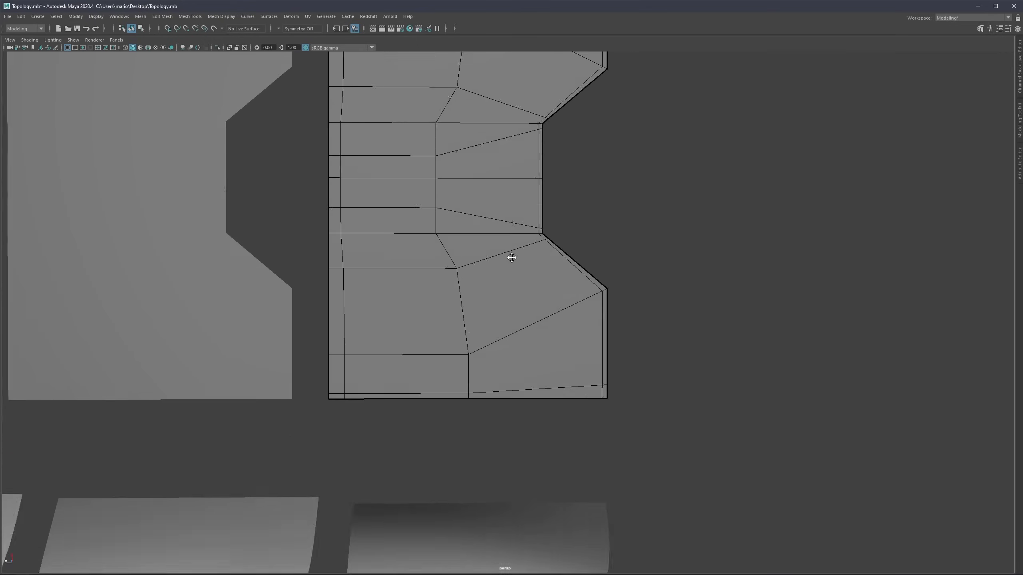
Step: Compare the right curved panel's shading around the notch corners with the neighbouring curved panels
{"action": "scroll", "coordinate": [511, 255], "scroll_direction": "down", "scroll_amount": 2}
{"action": "middle_click_drag", "start_coordinate": [500, 402], "coordinate": [467, 172], "text": "alt"}
{"action": "scroll", "coordinate": [514, 334], "scroll_direction": "up", "scroll_amount": 3}
{"action": "mouse_move", "coordinate": [397, 340]}
{"action": "left_mouse_down", "text": "alt"}
{"action": "mouse_move", "coordinate": [371, 288]}
{"action": "mouse_move", "coordinate": [379, 254]}
{"action": "mouse_move", "coordinate": [370, 283]}
{"action": "mouse_move", "coordinate": [361, 279]}
{"action": "mouse_move", "coordinate": [378, 278]}
{"action": "left_mouse_up", "text": "alt"}
{"action": "scroll", "coordinate": [386, 447], "scroll_direction": "down", "scroll_amount": 2}
{"action": "scroll", "coordinate": [456, 219], "scroll_direction": "down", "scroll_amount": 4}
{"action": "scroll", "coordinate": [473, 293], "scroll_direction": "up", "scroll_amount": 1}
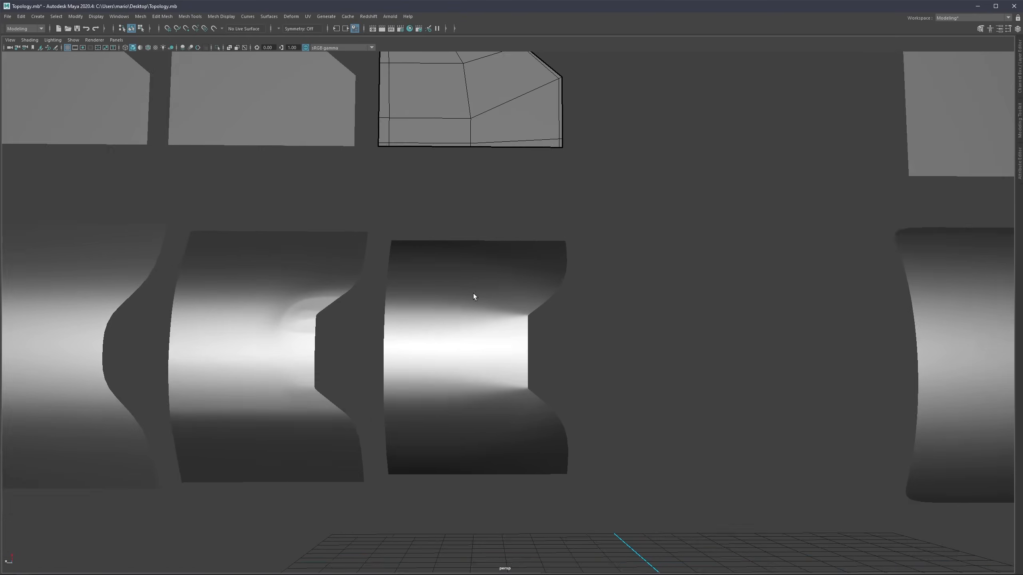
Step: Isolate the right flat panel of the three and turn on wireframe on shaded
{"action": "middle_click_drag", "start_coordinate": [443, 89], "coordinate": [475, 312], "text": "alt"}
{"action": "scroll", "coordinate": [474, 312], "scroll_direction": "up", "scroll_amount": 2}
{"action": "middle_click_drag", "start_coordinate": [459, 181], "coordinate": [448, 260], "text": "alt"}
{"action": "right_click_drag", "start_coordinate": [448, 260], "coordinate": [466, 238]}
{"action": "key", "text": "ctrl+1"}
{"action": "left_click", "coordinate": [583, 279]}
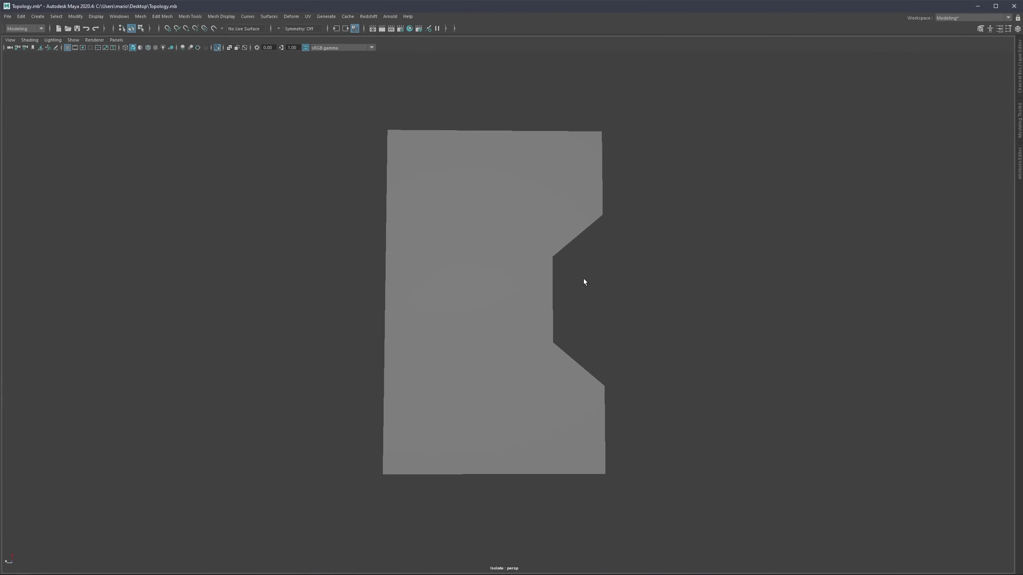
{"action": "scroll", "coordinate": [516, 257], "scroll_direction": "up", "scroll_amount": 1}
{"action": "key", "text": "alt+5"}
{"action": "scroll", "coordinate": [484, 233], "scroll_direction": "up", "scroll_amount": 2}
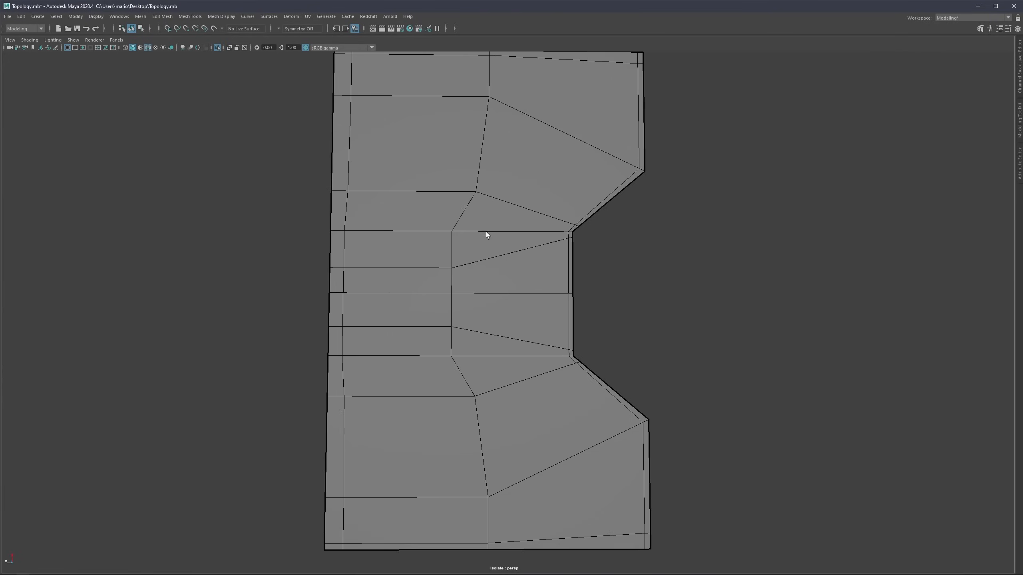
Step: Select the short support edges on the border opposite the notch and at the upper notch corner to compare their spacing
{"action": "left_click", "coordinate": [336, 191]}
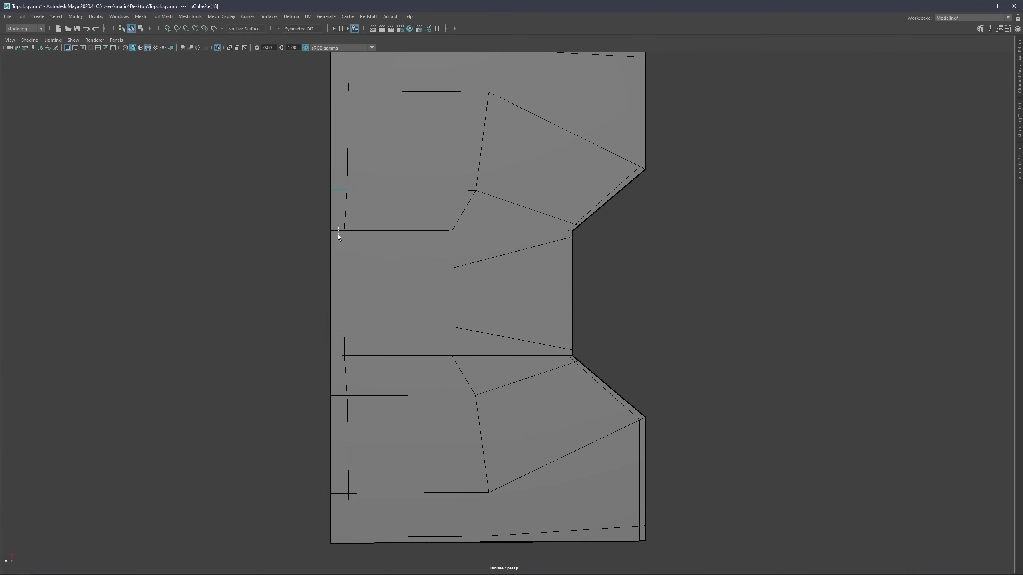
{"action": "scroll", "coordinate": [579, 224], "scroll_direction": "up", "scroll_amount": 5}
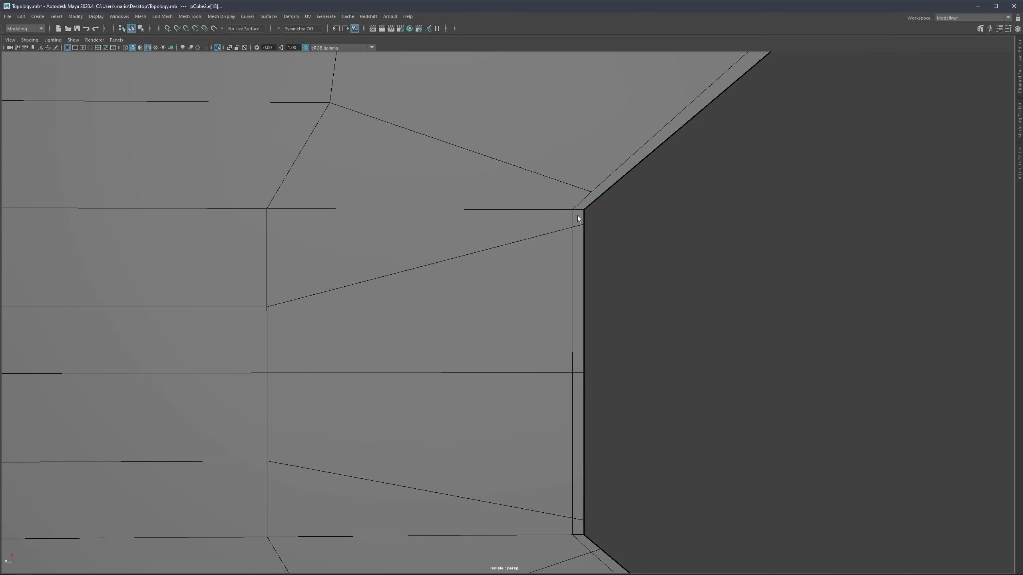
{"action": "scroll", "coordinate": [578, 224], "scroll_direction": "down", "scroll_amount": 2}
{"action": "left_click", "coordinate": [551, 257], "text": "shift"}
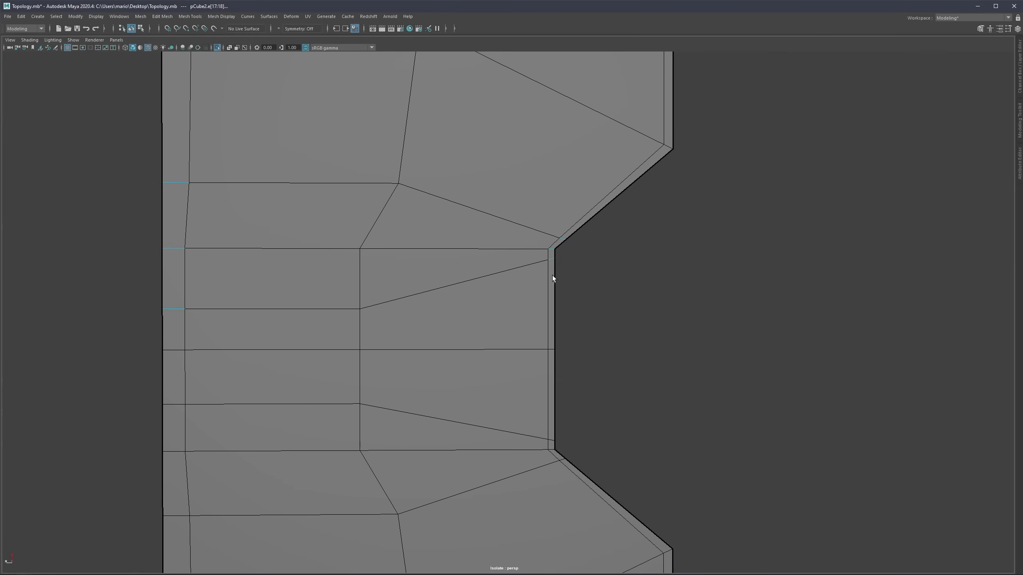
{"action": "scroll", "coordinate": [553, 275], "scroll_direction": "down", "scroll_amount": 2}
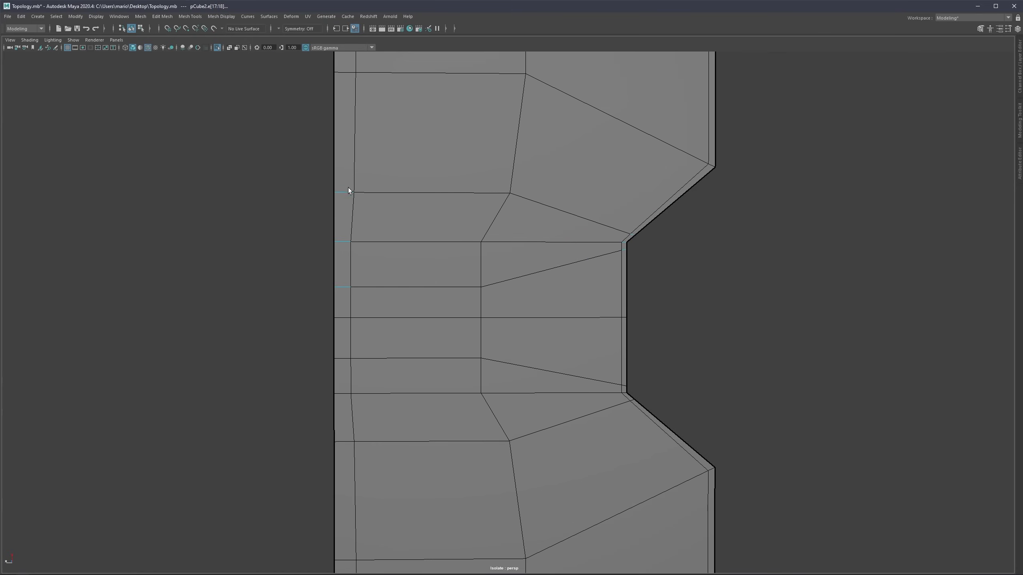
{"action": "scroll", "coordinate": [352, 274], "scroll_direction": "down", "scroll_amount": 3}
{"action": "scroll", "coordinate": [644, 242], "scroll_direction": "up", "scroll_amount": 3}
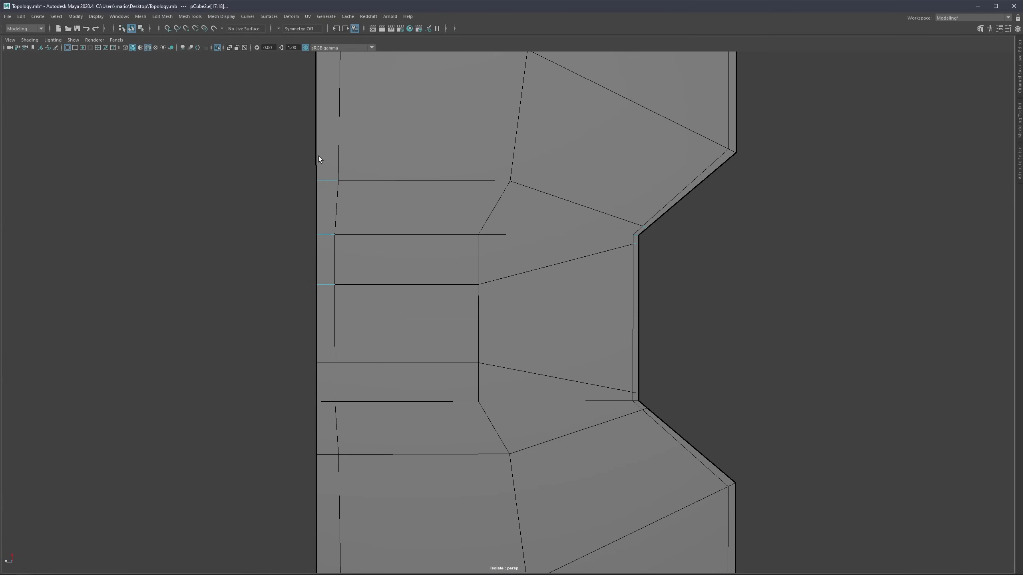
Step: End the isolation and examine the edge flow at the right curved panel's upper notch corner
{"action": "scroll", "coordinate": [318, 169], "scroll_direction": "down", "scroll_amount": 5}
{"action": "middle_click_drag", "start_coordinate": [393, 249], "coordinate": [371, 219], "text": "alt"}
{"action": "key", "text": "ctrl+1"}
{"action": "scroll", "coordinate": [388, 249], "scroll_direction": "up", "scroll_amount": 1}
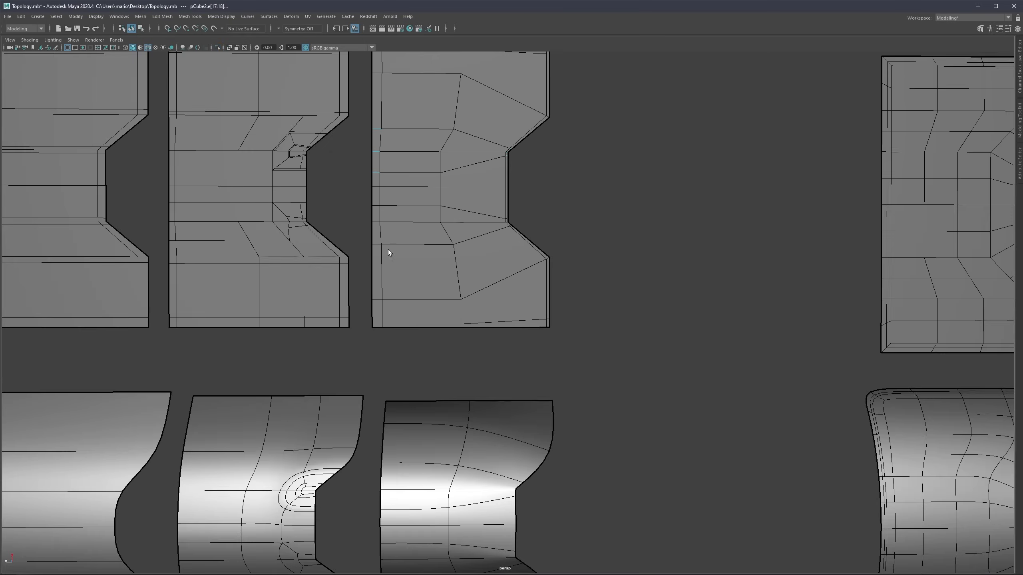
{"action": "middle_click_drag", "start_coordinate": [395, 432], "coordinate": [557, 314], "text": "alt"}
{"action": "middle_click_drag", "start_coordinate": [411, 223], "coordinate": [260, 162], "text": "alt"}
{"action": "scroll", "coordinate": [488, 286], "scroll_direction": "up", "scroll_amount": 3}
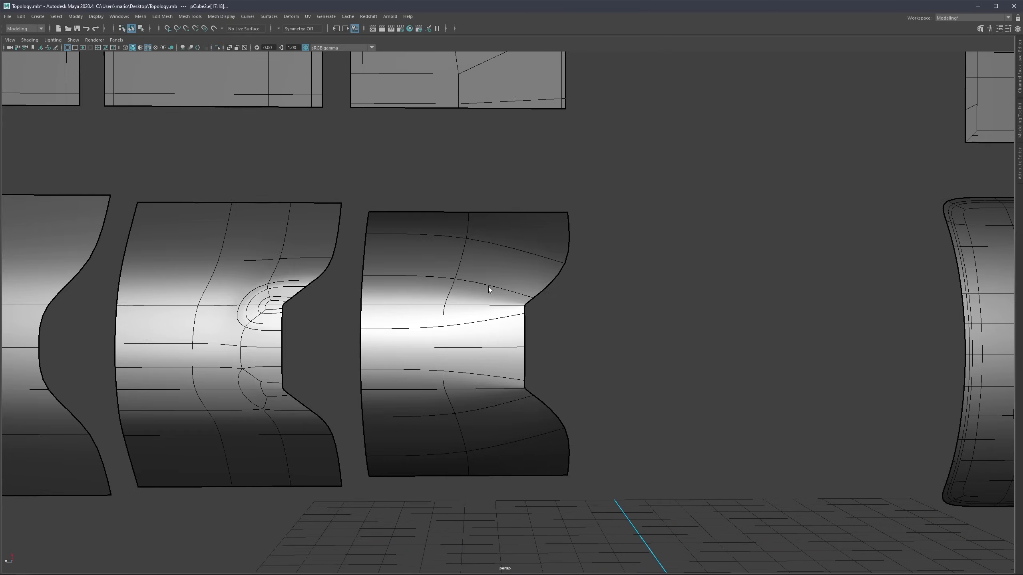
{"action": "scroll", "coordinate": [503, 316], "scroll_direction": "up", "scroll_amount": 2}
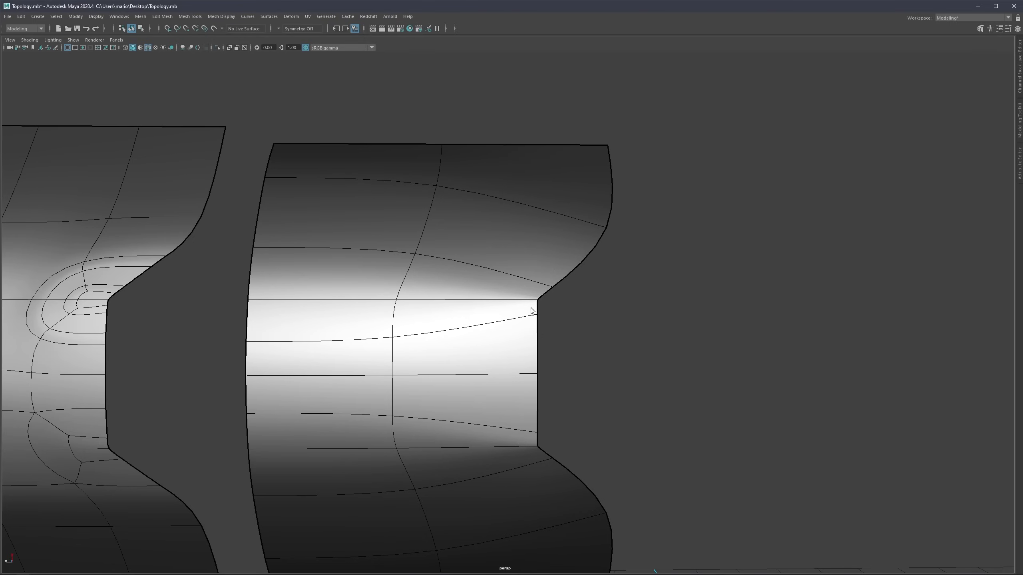
Step: Move the two support vertices away from the right curved panel's upper notch corner along the notch edges and preview it smoothed
{"action": "left_click", "coordinate": [531, 308]}
{"action": "key", "text": "1"}
{"action": "right_click_drag", "start_coordinate": [526, 321], "coordinate": [498, 321]}
{"action": "left_click", "coordinate": [539, 305]}
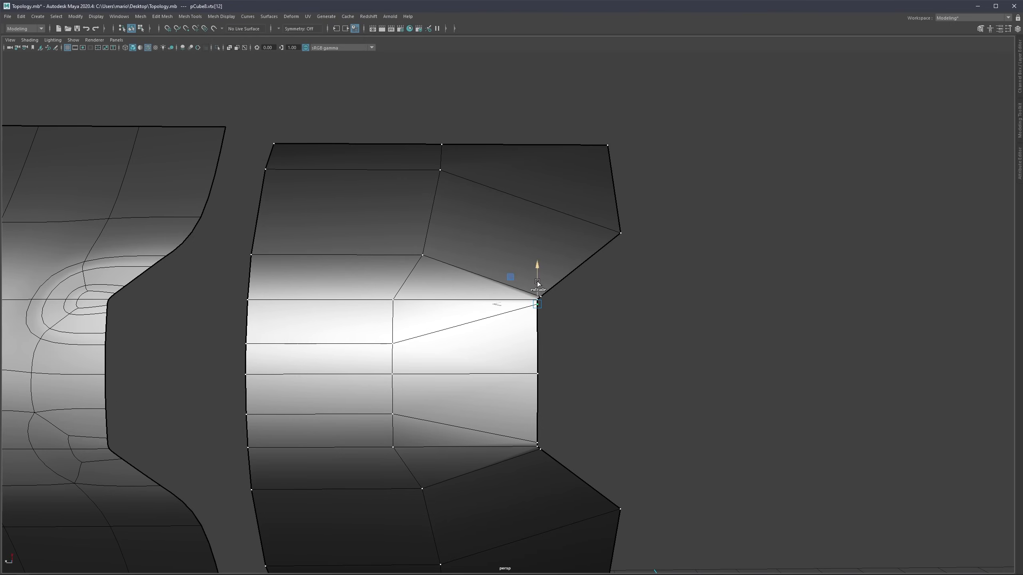
{"action": "left_click_drag", "start_coordinate": [538, 282], "coordinate": [594, 256]}
{"action": "left_click", "coordinate": [541, 299]}
{"action": "left_click", "coordinate": [541, 338]}
{"action": "key", "text": "3"}
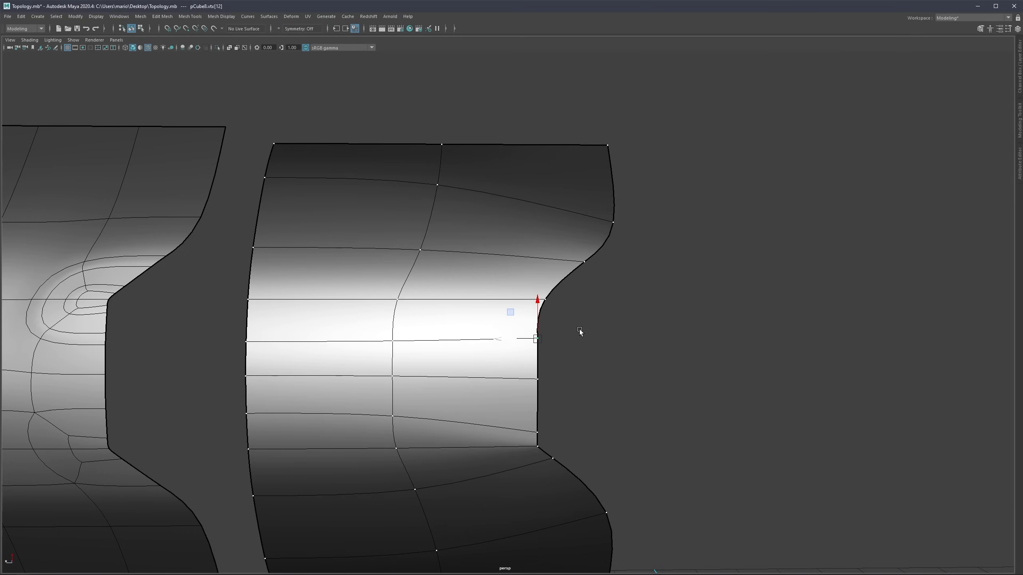
Step: Turn off wireframe on shaded and bring the separate pair of notched flat and curved panels into view
{"action": "left_click", "coordinate": [580, 331]}
{"action": "scroll", "coordinate": [399, 321], "scroll_direction": "down", "scroll_amount": 3}
{"action": "key", "text": "alt+5"}
{"action": "left_click_drag", "start_coordinate": [472, 329], "coordinate": [579, 372], "text": "alt"}
{"action": "scroll", "coordinate": [470, 302], "scroll_direction": "down", "scroll_amount": 3}
{"action": "scroll", "coordinate": [580, 372], "scroll_direction": "down", "scroll_amount": 3}
{"action": "left_click_drag", "start_coordinate": [481, 306], "coordinate": [485, 121], "text": "alt"}
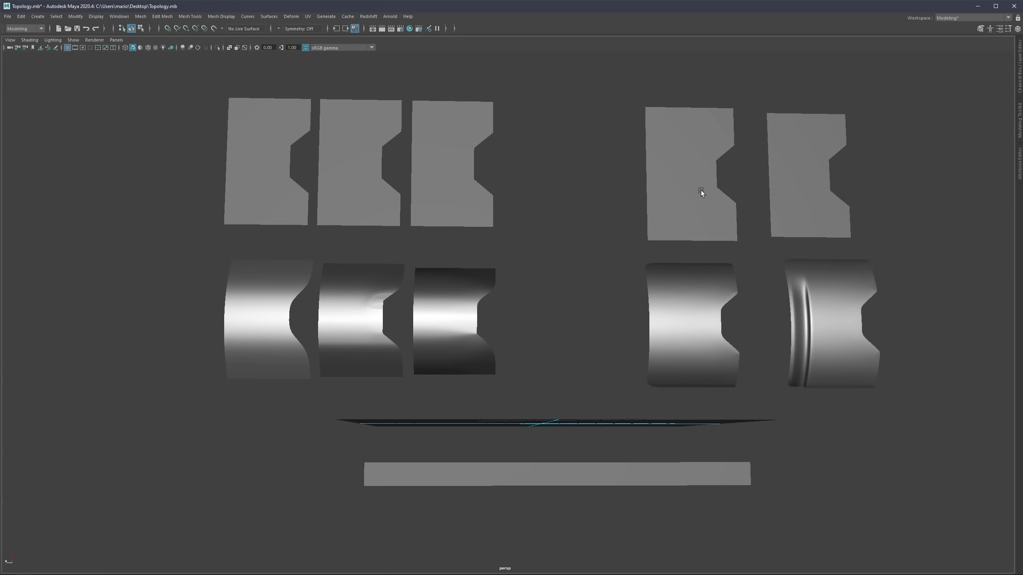
{"action": "middle_click_drag", "start_coordinate": [714, 206], "coordinate": [499, 226], "text": "alt"}
{"action": "left_click_drag", "start_coordinate": [451, 277], "coordinate": [447, 281], "text": "alt"}
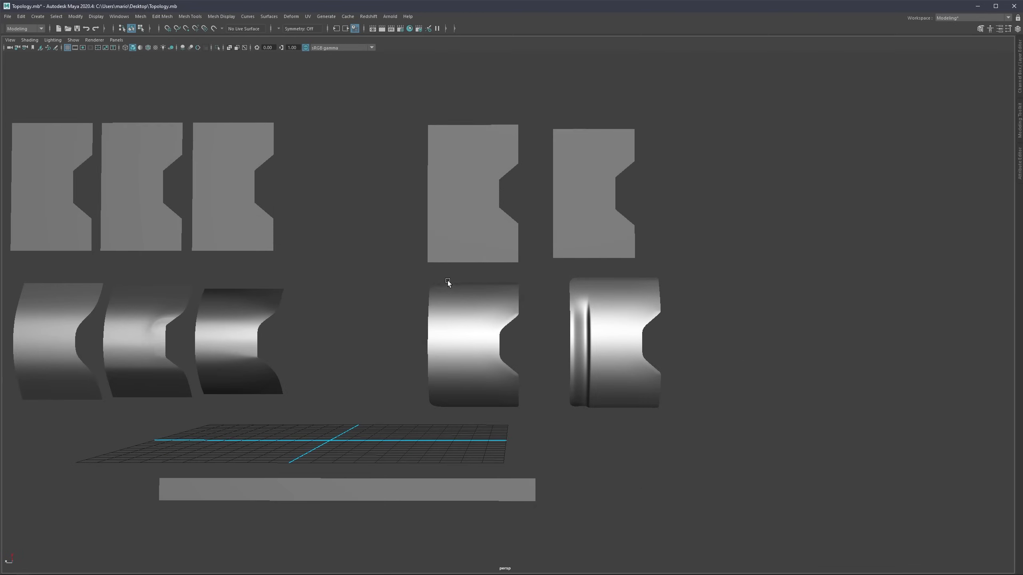
Step: Isolate the separate group's left flat panel and the curved panel below it, and show wireframe on shaded
{"action": "scroll", "coordinate": [447, 281], "scroll_direction": "up", "scroll_amount": 2}
{"action": "left_click", "coordinate": [500, 304]}
{"action": "left_click", "coordinate": [489, 203], "text": "shift"}
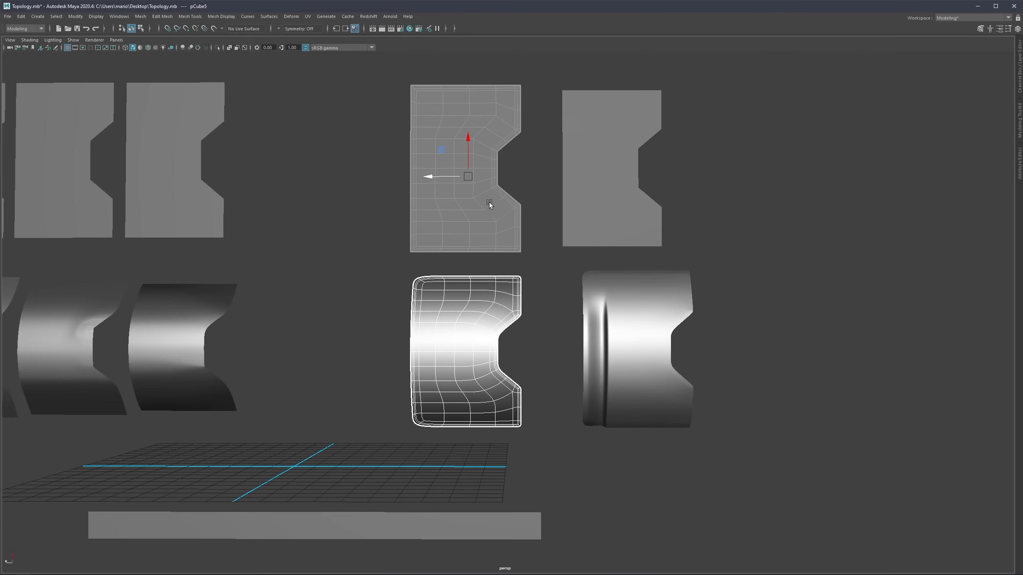
{"action": "key", "text": "ctrl+1"}
{"action": "left_click", "coordinate": [534, 190]}
{"action": "scroll", "coordinate": [479, 278], "scroll_direction": "up", "scroll_amount": 1}
{"action": "key", "text": "alt+5"}
{"action": "middle_click_drag", "start_coordinate": [498, 278], "coordinate": [523, 263], "text": "alt"}
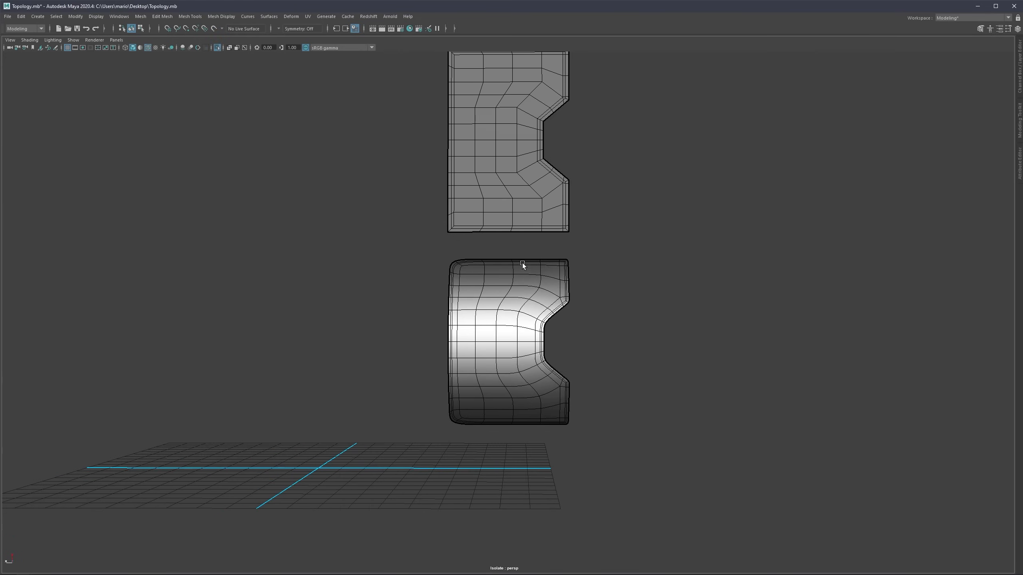
Step: Compare the isolated panels' shading with and without the wireframe overlay from different angles
{"action": "left_click_drag", "start_coordinate": [523, 263], "coordinate": [528, 269], "text": "alt"}
{"action": "key", "text": "alt+5"}
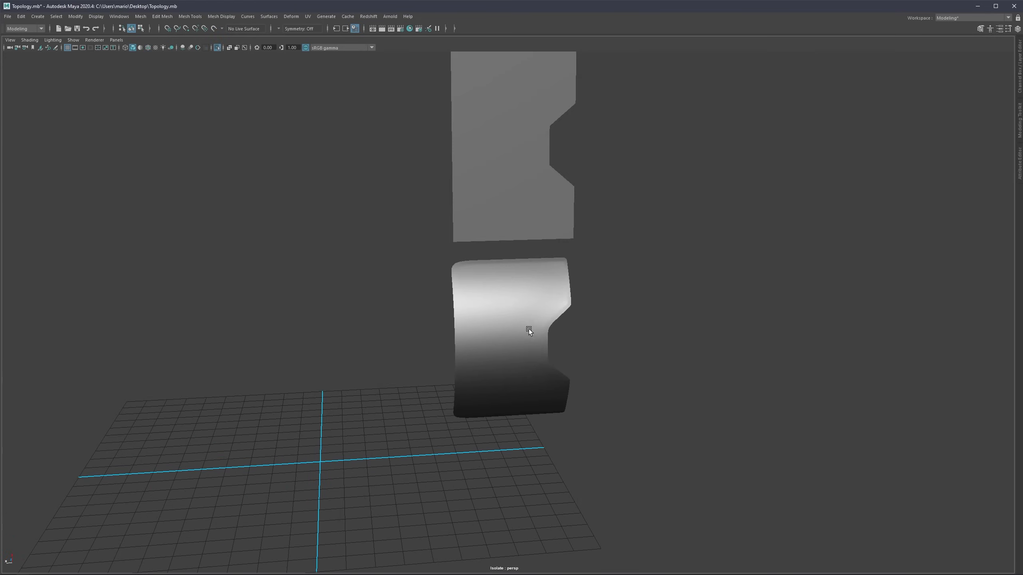
{"action": "mouse_move", "coordinate": [529, 330]}
{"action": "left_mouse_down", "text": "alt"}
{"action": "mouse_move", "coordinate": [482, 300]}
{"action": "mouse_move", "coordinate": [453, 262]}
{"action": "mouse_move", "coordinate": [486, 294]}
{"action": "mouse_move", "coordinate": [451, 284]}
{"action": "mouse_move", "coordinate": [487, 283]}
{"action": "mouse_move", "coordinate": [450, 266]}
{"action": "mouse_move", "coordinate": [468, 283]}
{"action": "mouse_move", "coordinate": [526, 281]}
{"action": "mouse_move", "coordinate": [473, 279]}
{"action": "mouse_move", "coordinate": [504, 275]}
{"action": "mouse_move", "coordinate": [483, 295]}
{"action": "mouse_move", "coordinate": [434, 277]}
{"action": "mouse_move", "coordinate": [473, 280]}
{"action": "mouse_move", "coordinate": [417, 272]}
{"action": "left_mouse_up", "text": "alt"}
{"action": "key", "text": "alt+5"}
{"action": "key", "text": "f"}
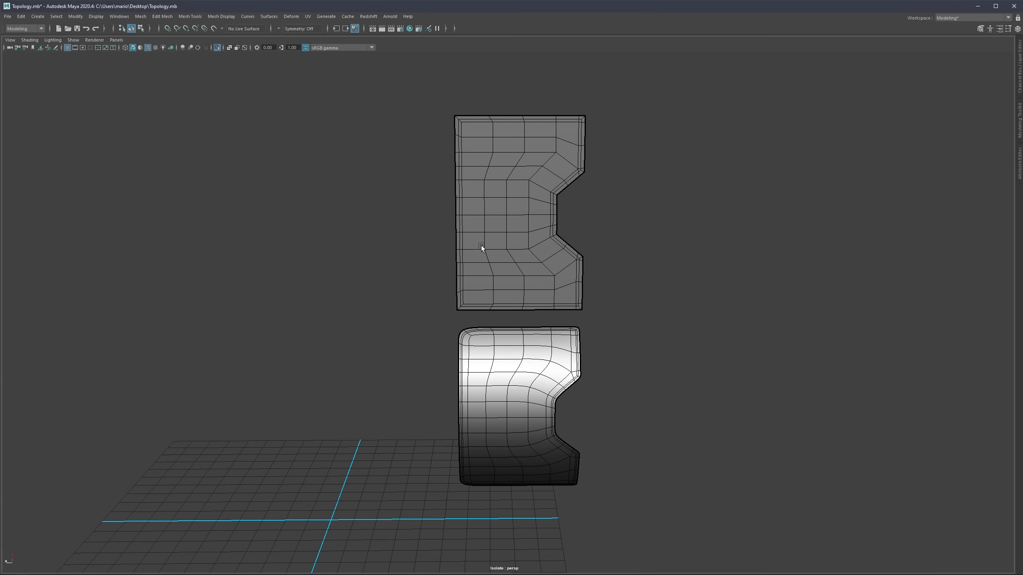
Step: End the isolation and bring the group of three notched flat and curved panel pairs into view
{"action": "scroll", "coordinate": [481, 245], "scroll_direction": "down", "scroll_amount": 6}
{"action": "key", "text": "ctrl+1"}
{"action": "scroll", "coordinate": [331, 214], "scroll_direction": "up", "scroll_amount": 3}
{"action": "middle_click_drag", "start_coordinate": [169, 241], "coordinate": [361, 221], "text": "alt"}
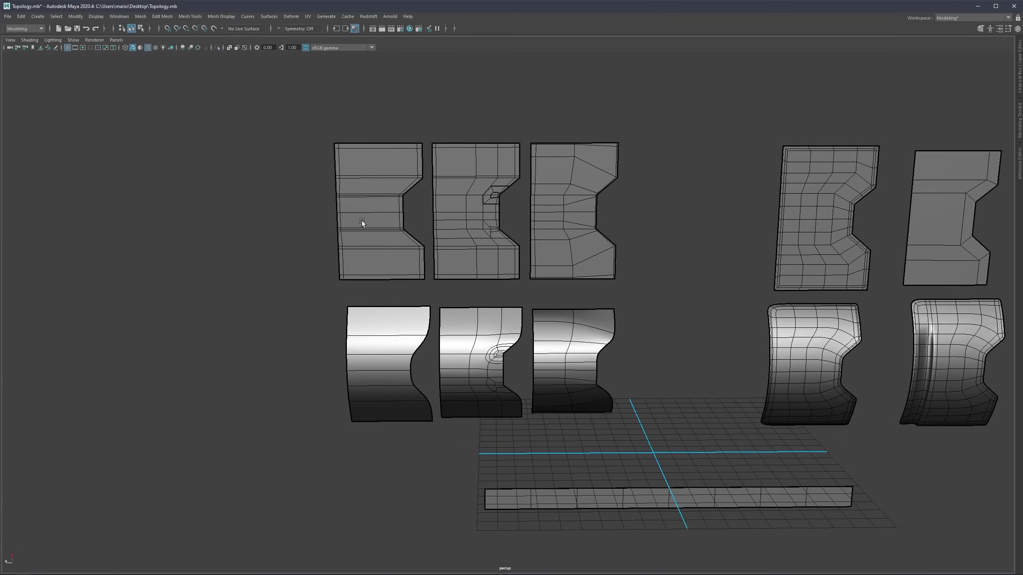
{"action": "left_click_drag", "start_coordinate": [361, 221], "coordinate": [377, 217], "text": "alt"}
{"action": "scroll", "coordinate": [377, 217], "scroll_direction": "up", "scroll_amount": 5}
{"action": "middle_click_drag", "start_coordinate": [333, 219], "coordinate": [363, 217], "text": "alt"}
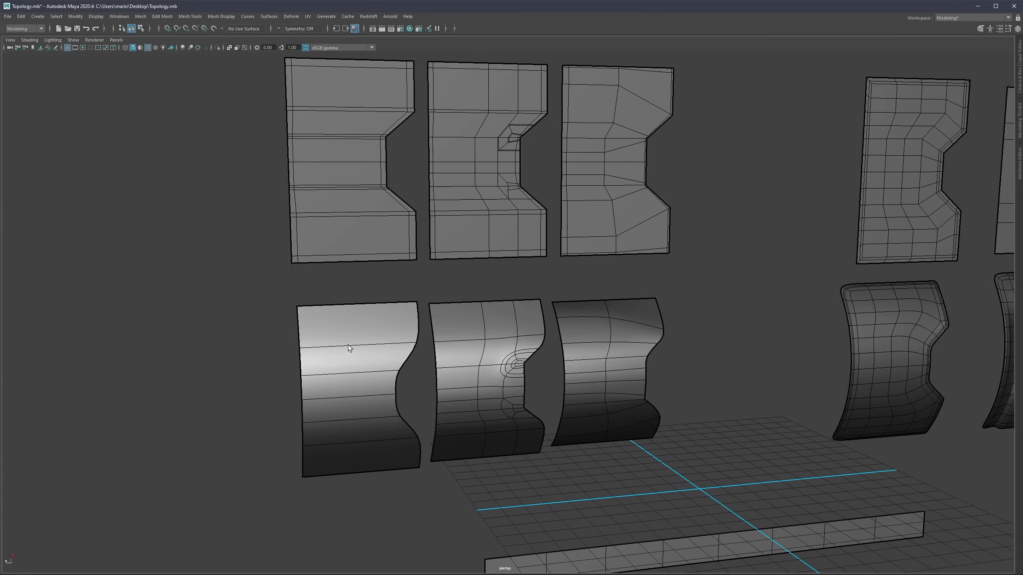
Step: Isolate the first curved panel of the three, show it unsmoothed, and extrude its faces to give it thickness
{"action": "left_click", "coordinate": [349, 349]}
{"action": "key", "text": "ctrl+1"}
{"action": "middle_click_drag", "start_coordinate": [353, 367], "coordinate": [375, 297], "text": "alt"}
{"action": "scroll", "coordinate": [375, 297], "scroll_direction": "up", "scroll_amount": 3}
{"action": "key", "text": "1"}
{"action": "left_click_drag", "start_coordinate": [338, 287], "coordinate": [361, 285], "text": "alt"}
{"action": "key", "text": "ctrl+e"}
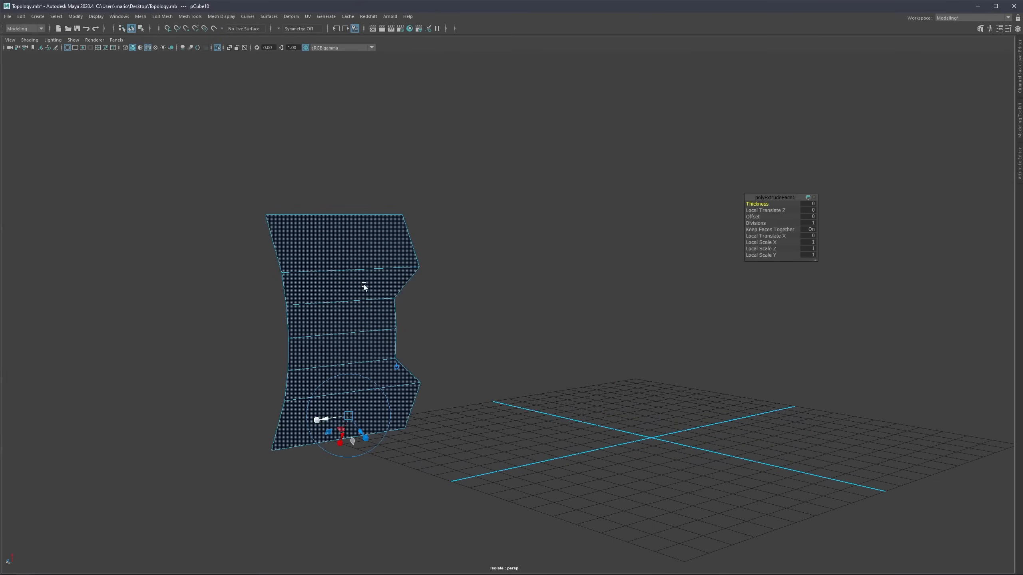
{"action": "mouse_move", "coordinate": [752, 204]}
{"action": "left_mouse_down"}
{"action": "mouse_move", "coordinate": [807, 206]}
{"action": "mouse_move", "coordinate": [806, 217]}
{"action": "mouse_move", "coordinate": [756, 203]}
{"action": "left_mouse_up"}
{"action": "key", "text": "F8"}
{"action": "left_click", "coordinate": [536, 240]}
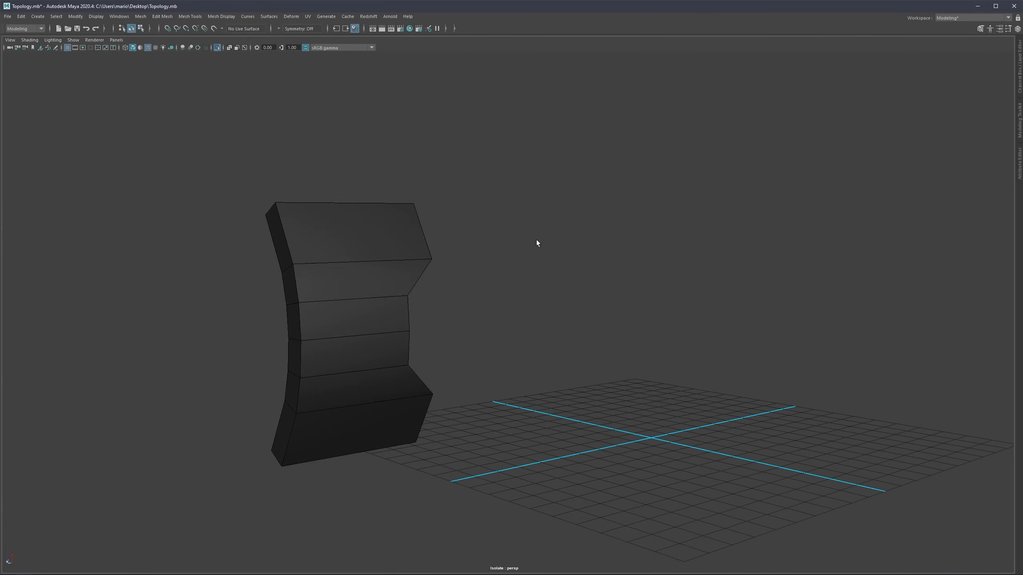
Step: Preview the thickened panel smoothed, inspect its rounded form, and return it to the unsmoothed cage
{"action": "left_click_drag", "start_coordinate": [536, 240], "coordinate": [350, 261], "text": "alt"}
{"action": "left_click", "coordinate": [354, 259]}
{"action": "key", "text": "3"}
{"action": "left_click_drag", "start_coordinate": [265, 258], "coordinate": [339, 238], "text": "alt"}
{"action": "left_click", "coordinate": [477, 229]}
{"action": "left_click", "coordinate": [392, 243]}
{"action": "left_click", "coordinate": [372, 152]}
{"action": "left_click", "coordinate": [387, 266]}
{"action": "key", "text": "1"}
{"action": "right_click_drag", "start_coordinate": [337, 235], "coordinate": [308, 197]}
{"action": "left_click_drag", "start_coordinate": [308, 196], "coordinate": [304, 204], "text": "alt"}
{"action": "right_click_drag", "start_coordinate": [234, 178], "coordinate": [255, 146]}
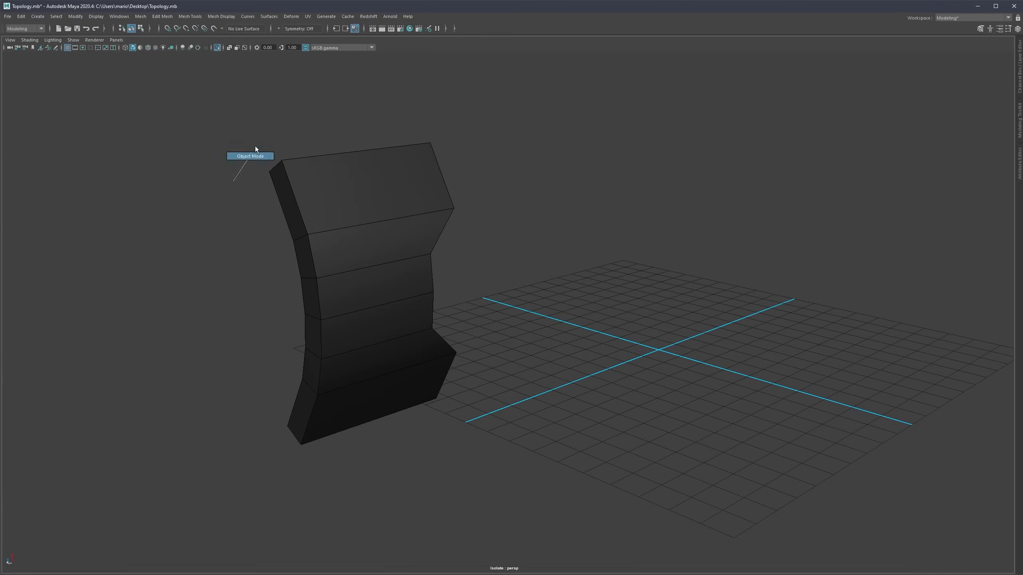
Step: Select the perimeter edges around the front and back faces of the thickened panel, including the notch
{"action": "left_click_drag", "start_coordinate": [278, 181], "coordinate": [382, 266], "text": "alt"}
{"action": "double_click", "coordinate": [359, 250]}
{"action": "double_click", "coordinate": [340, 249], "text": "shift"}
{"action": "left_click", "coordinate": [345, 217], "text": "shift"}
{"action": "right_click_drag", "start_coordinate": [382, 266], "coordinate": [475, 295], "text": "alt"}
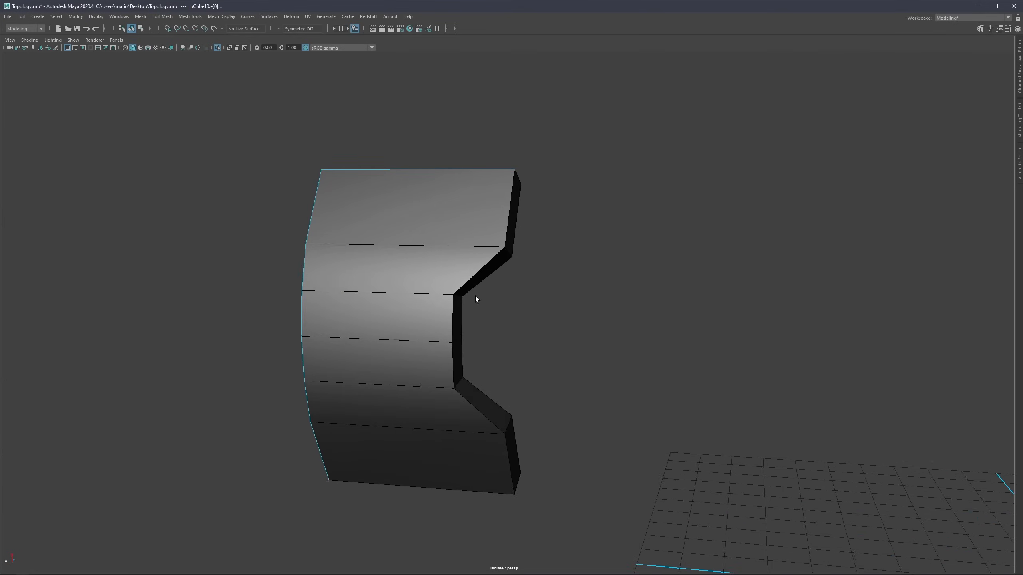
{"action": "left_click_drag", "start_coordinate": [474, 295], "coordinate": [459, 279], "text": "alt"}
{"action": "double_click", "coordinate": [458, 278], "text": "shift"}
{"action": "double_click", "coordinate": [514, 245], "text": "shift"}
{"action": "right_click_drag", "start_coordinate": [533, 396], "coordinate": [514, 401], "text": "alt"}
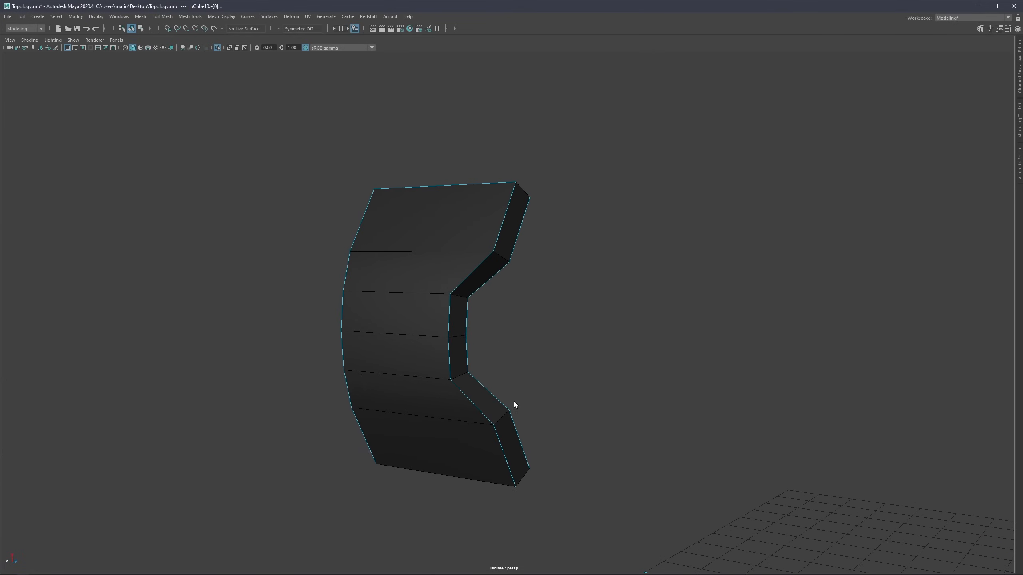
{"action": "left_click_drag", "start_coordinate": [513, 401], "coordinate": [392, 248], "text": "alt"}
{"action": "double_click", "coordinate": [470, 438], "text": "shift"}
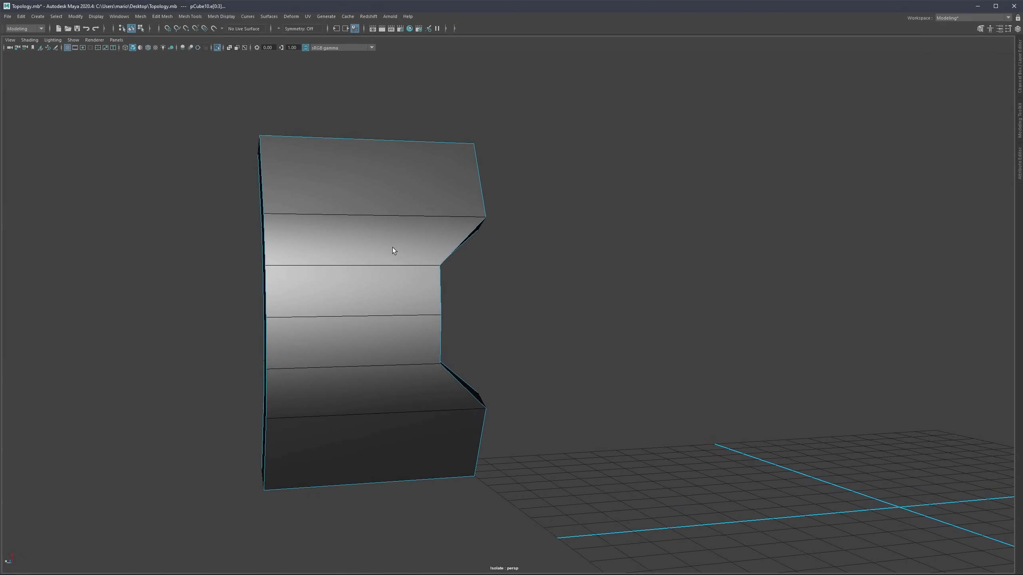
Step: Bevel the selected perimeter edges with Chamfer off and preview the panel smoothed from both sides
{"action": "scroll", "coordinate": [393, 248], "scroll_direction": "up", "scroll_amount": 3}
{"action": "key", "text": "ctrl+b"}
{"action": "left_click", "coordinate": [789, 237]}
{"action": "key", "text": "3"}
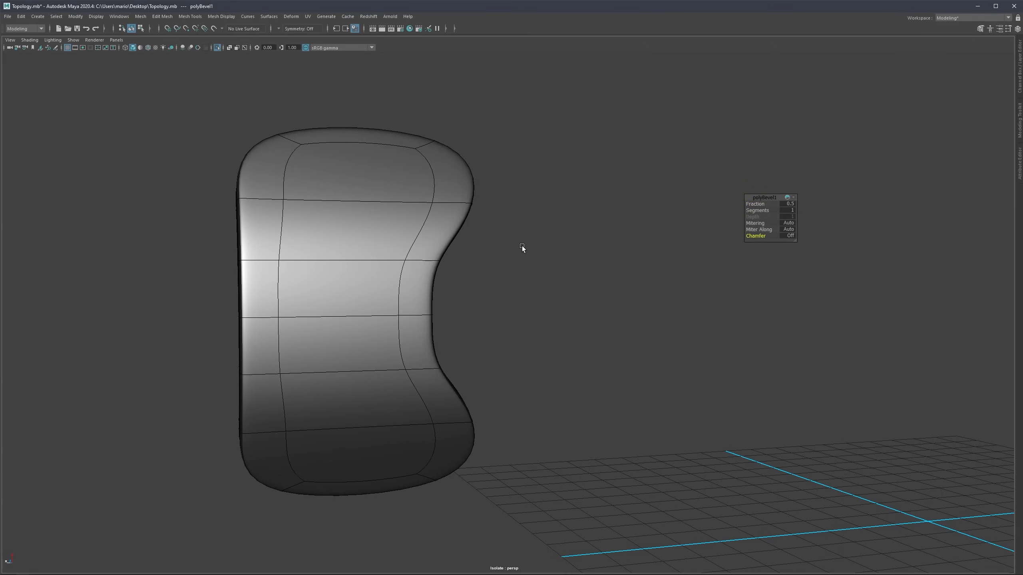
{"action": "left_click", "coordinate": [499, 210]}
{"action": "left_click_drag", "start_coordinate": [500, 211], "coordinate": [398, 248], "text": "alt"}
{"action": "left_click", "coordinate": [398, 248]}
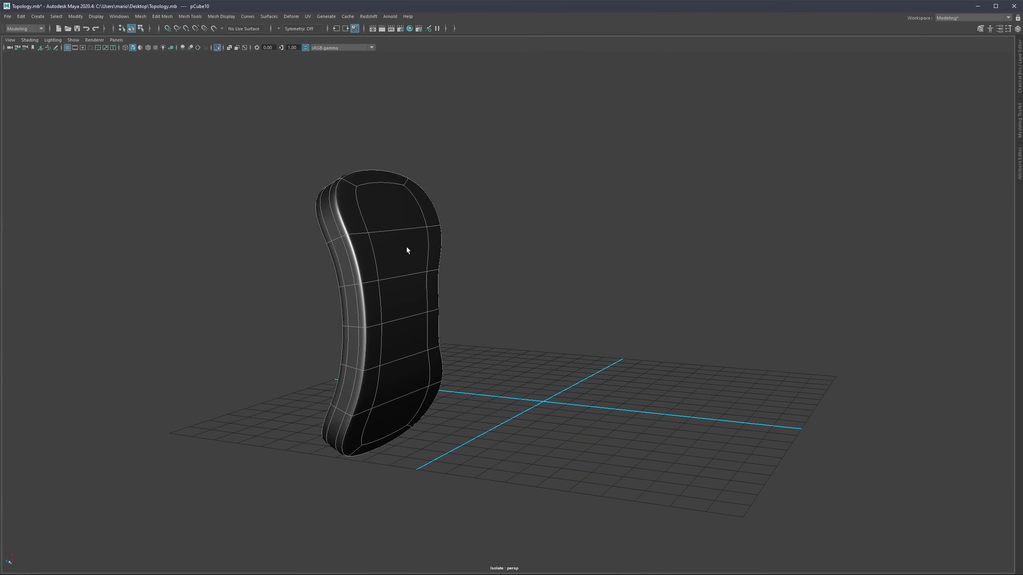
Step: Return the panel to the unsmoothed cage and undo the bevel back to the perimeter edge selection
{"action": "key", "text": "1"}
{"action": "key", "text": "ctrl+z"}
{"action": "key", "text": "ctrl+z"}
{"action": "key", "text": "ctrl+z"}
{"action": "key", "text": "ctrl+z"}
{"action": "key", "text": "ctrl+z"}
{"action": "key", "text": "ctrl+z"}
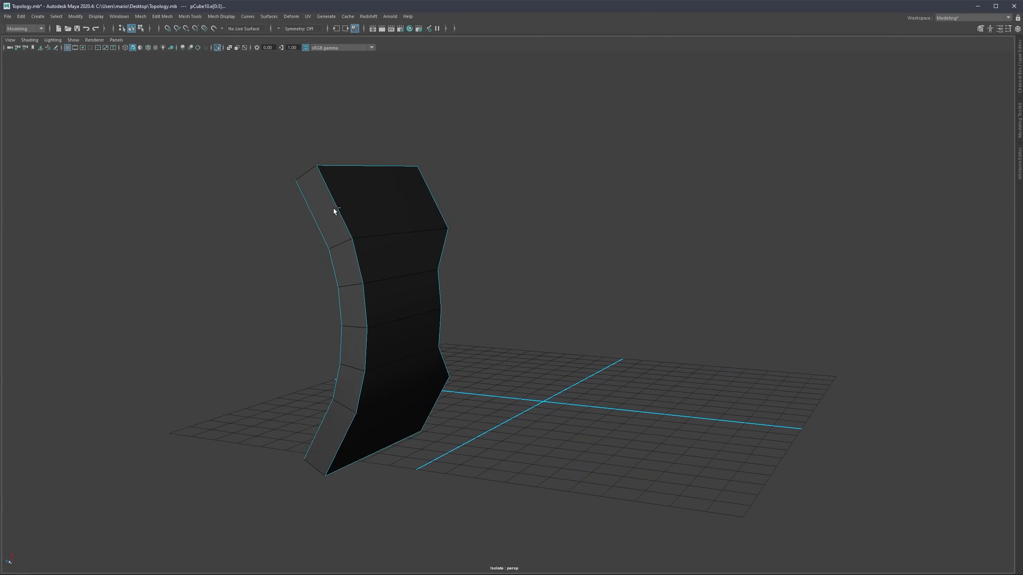
Step: Include the short outer corner edges in the selection, bevel with Chamfer off, and preview the panel smoothed
{"action": "left_click_drag", "start_coordinate": [308, 475], "coordinate": [491, 434], "text": "alt"}
{"action": "left_click_drag", "start_coordinate": [481, 278], "coordinate": [477, 214], "text": "alt"}
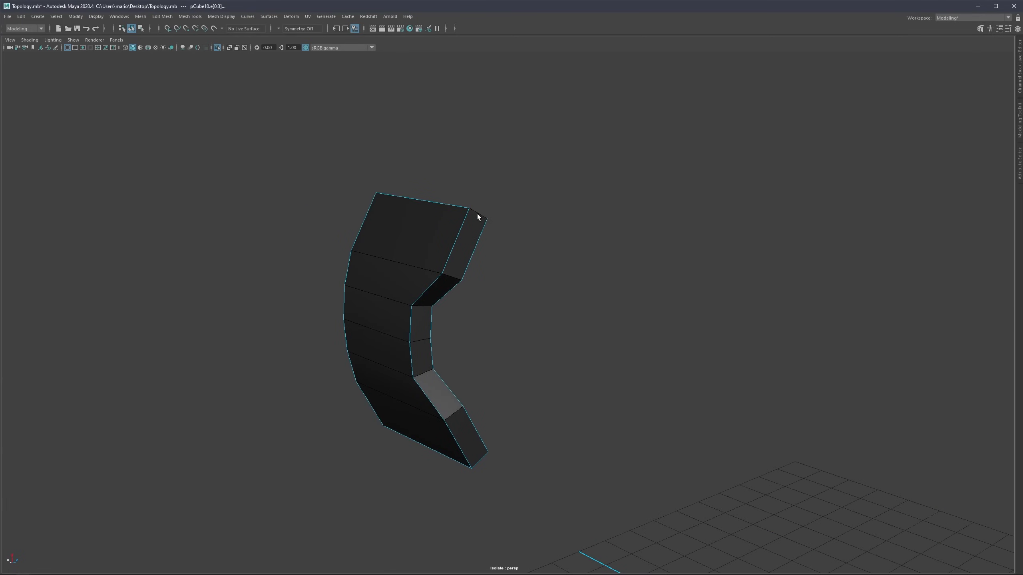
{"action": "key", "text": "ctrl+b"}
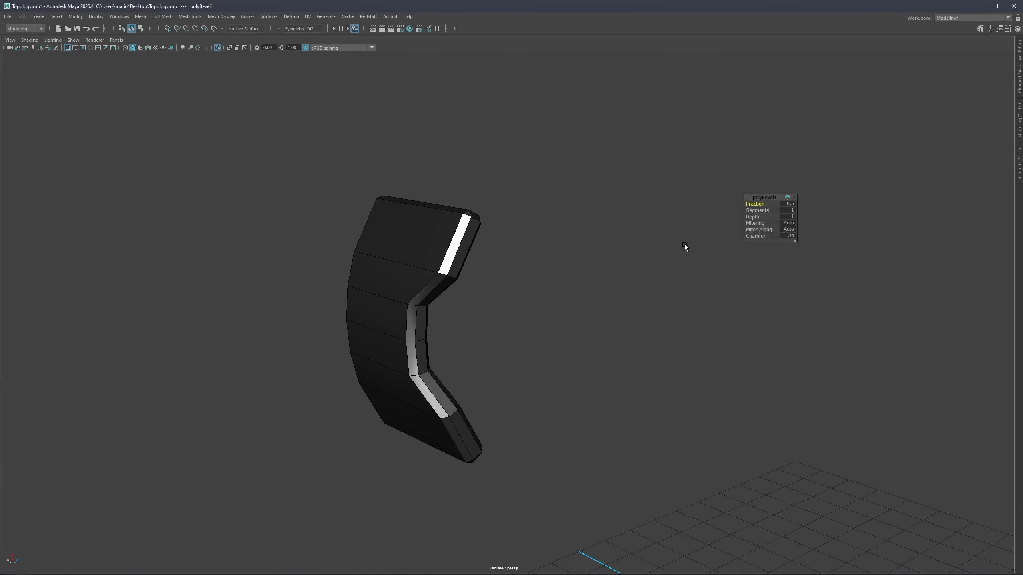
{"action": "key", "text": "3"}
{"action": "key", "text": "1"}
{"action": "left_click", "coordinate": [789, 237]}
{"action": "key", "text": "3"}
{"action": "left_click_drag", "start_coordinate": [499, 262], "coordinate": [562, 245], "text": "alt"}
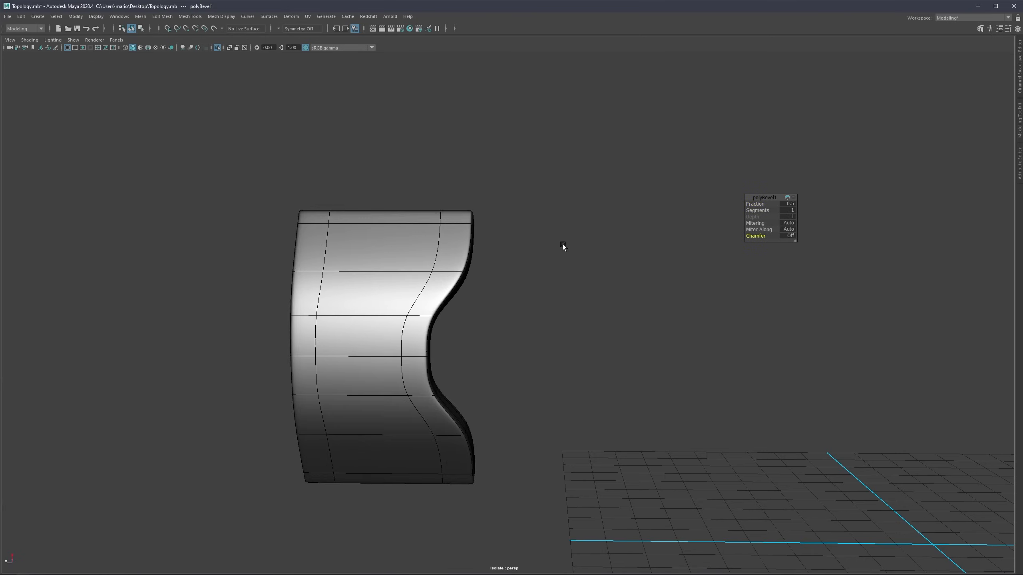
Step: Hide the wireframe overlay, inspect the beveled panel's edge highlights from several angles, and end the isolation
{"action": "left_click", "coordinate": [563, 245]}
{"action": "left_click_drag", "start_coordinate": [435, 243], "coordinate": [358, 251], "text": "alt"}
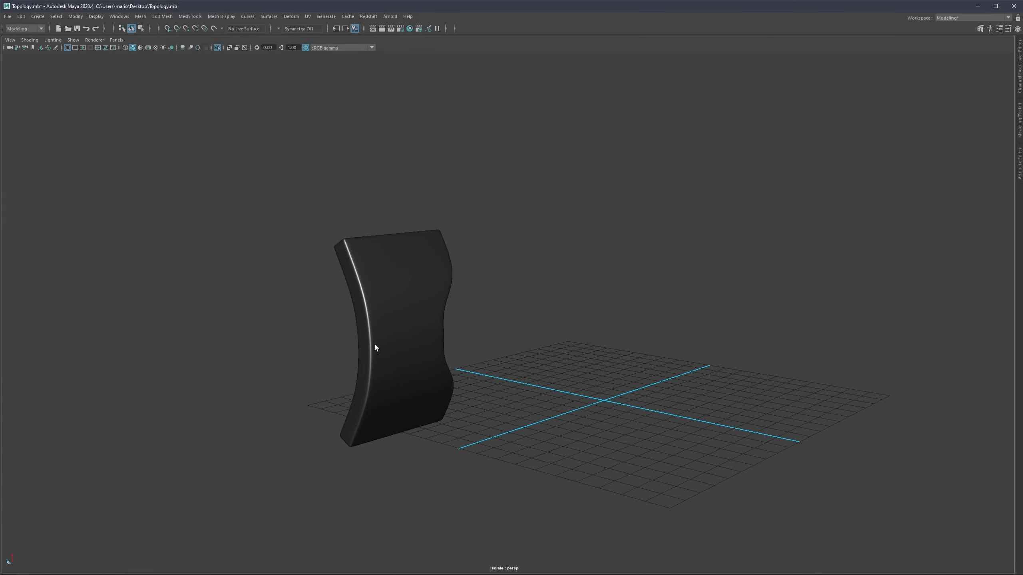
{"action": "left_click_drag", "start_coordinate": [376, 346], "coordinate": [293, 278], "text": "alt"}
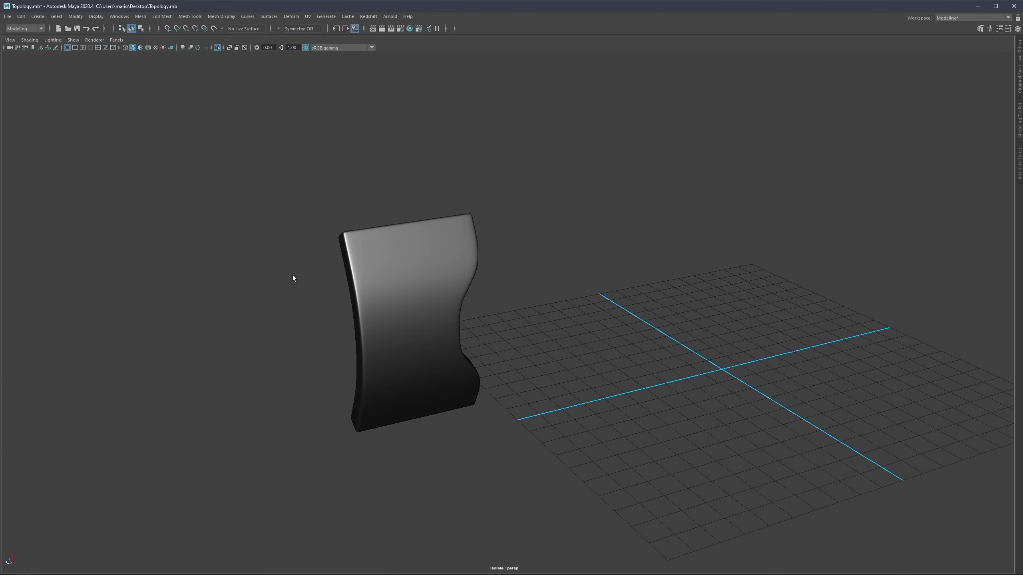
{"action": "left_click", "coordinate": [371, 276]}
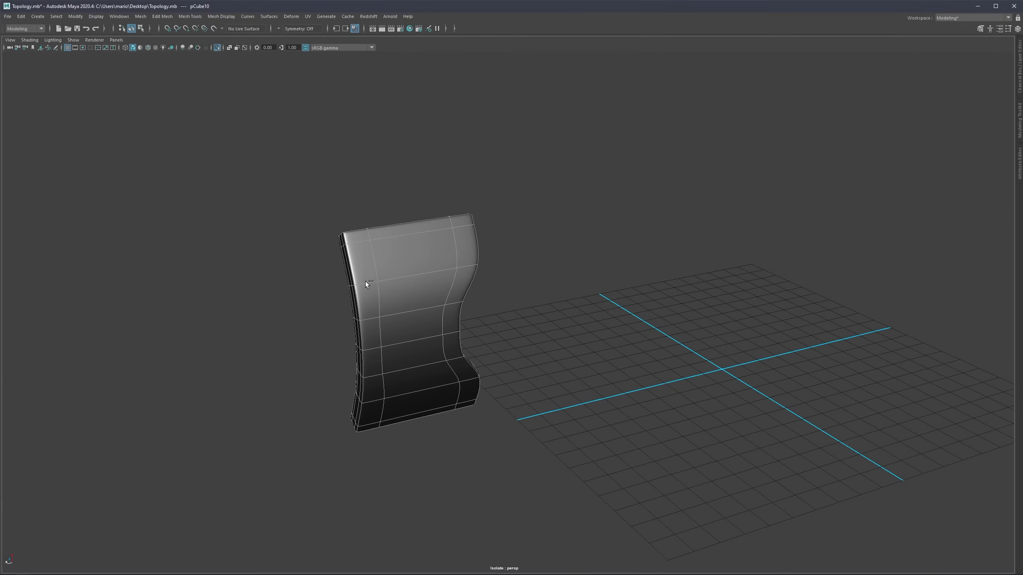
{"action": "key", "text": "ctrl+1"}
Step: Isolate and frame the densely meshed flat panel of the separate group to examine its edge flow
{"action": "left_click_drag", "start_coordinate": [365, 281], "coordinate": [760, 203], "text": "alt"}
{"action": "left_click", "coordinate": [761, 199]}
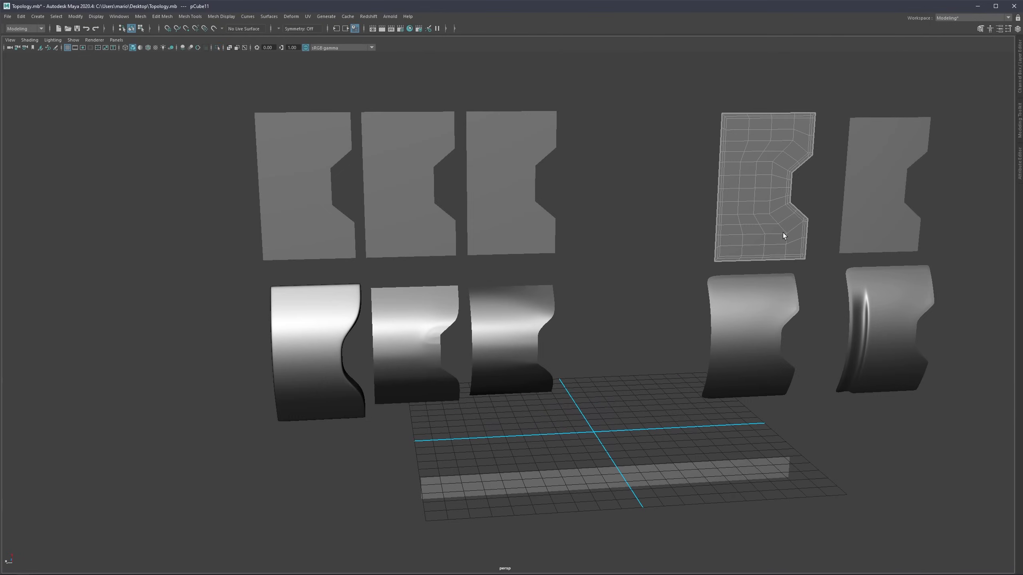
{"action": "key", "text": "ctrl+1"}
{"action": "key", "text": "f"}
{"action": "middle_click_drag", "start_coordinate": [362, 343], "coordinate": [487, 287], "text": "alt"}
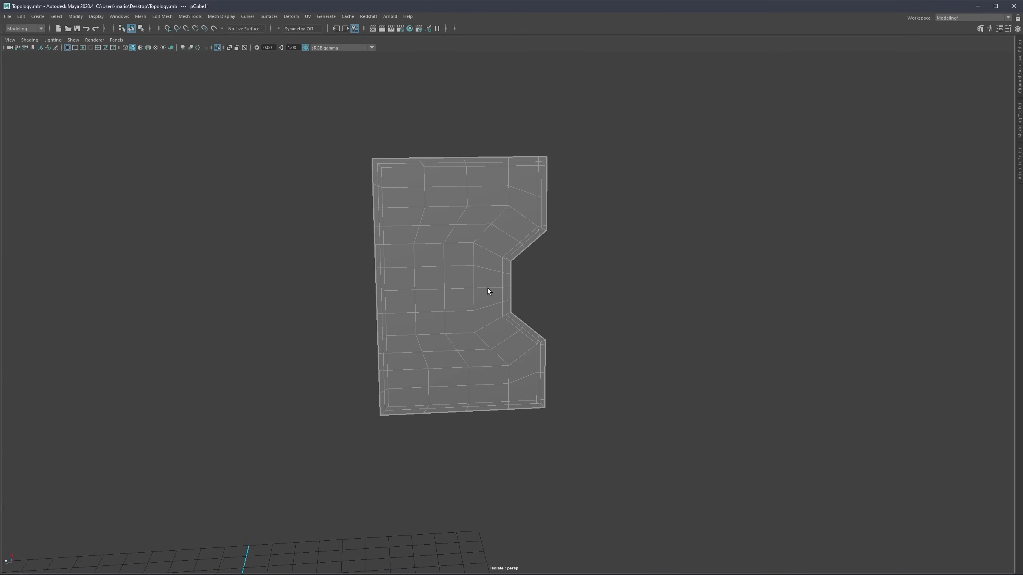
{"action": "left_click_drag", "start_coordinate": [487, 287], "coordinate": [455, 284], "text": "alt"}
{"action": "middle_click_drag", "start_coordinate": [454, 285], "coordinate": [484, 276], "text": "alt"}
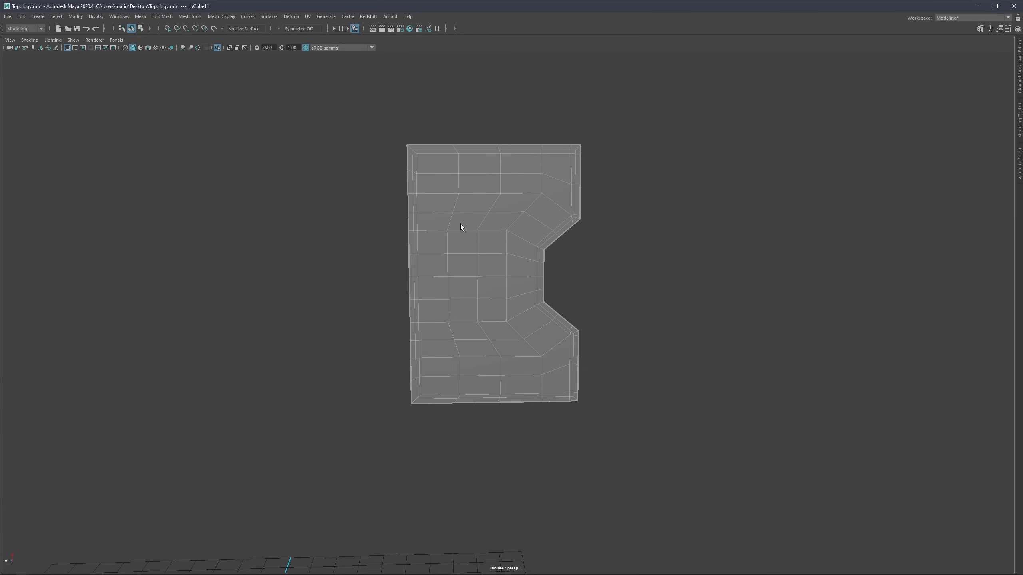
Step: End the isolation and select the sparsely meshed flat panel beside it to compare their topology
{"action": "key", "text": "ctrl+1"}
{"action": "scroll", "coordinate": [475, 281], "scroll_direction": "down", "scroll_amount": 3}
{"action": "middle_click_drag", "start_coordinate": [566, 282], "coordinate": [436, 235], "text": "alt"}
{"action": "left_click", "coordinate": [518, 234]}
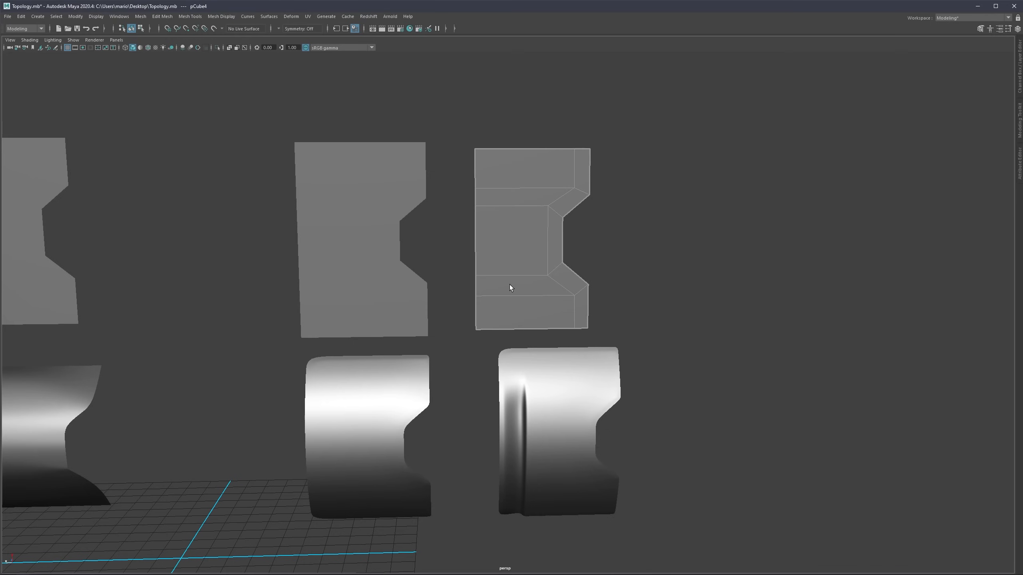
Step: Isolate both flat panels and both curved panels of the separate group
{"action": "middle_click_drag", "start_coordinate": [510, 284], "coordinate": [612, 241], "text": "alt"}
{"action": "scroll", "coordinate": [613, 240], "scroll_direction": "down", "scroll_amount": 2}
{"action": "middle_click_drag", "start_coordinate": [493, 339], "coordinate": [546, 260], "text": "alt"}
{"action": "left_click_drag", "start_coordinate": [848, 102], "coordinate": [500, 355]}
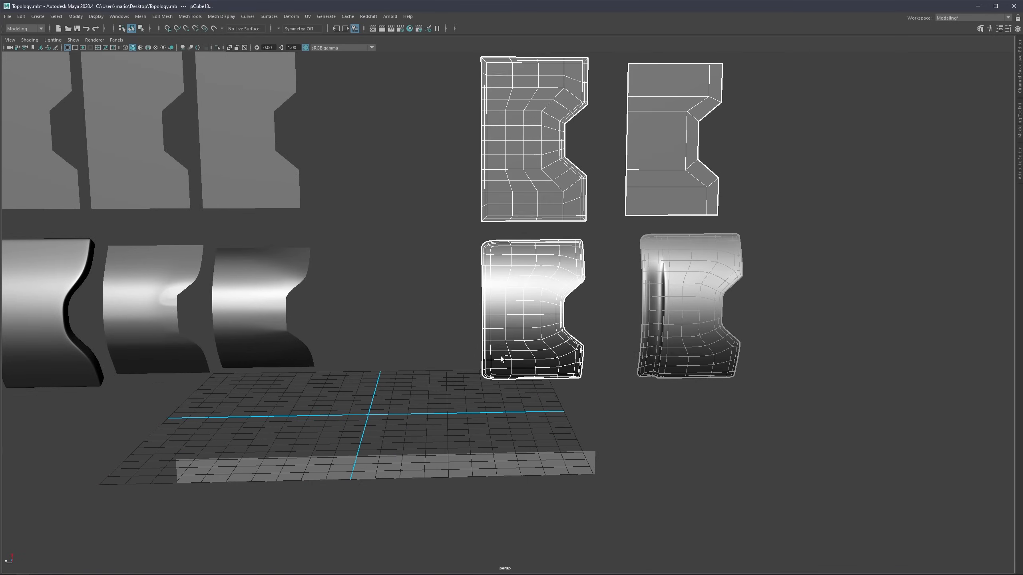
{"action": "key", "text": "ctrl+1"}
{"action": "mouse_move", "coordinate": [478, 304]}
{"action": "left_mouse_down", "text": "alt"}
{"action": "mouse_move", "coordinate": [460, 314]}
{"action": "mouse_move", "coordinate": [467, 299]}
{"action": "left_mouse_up", "text": "alt"}
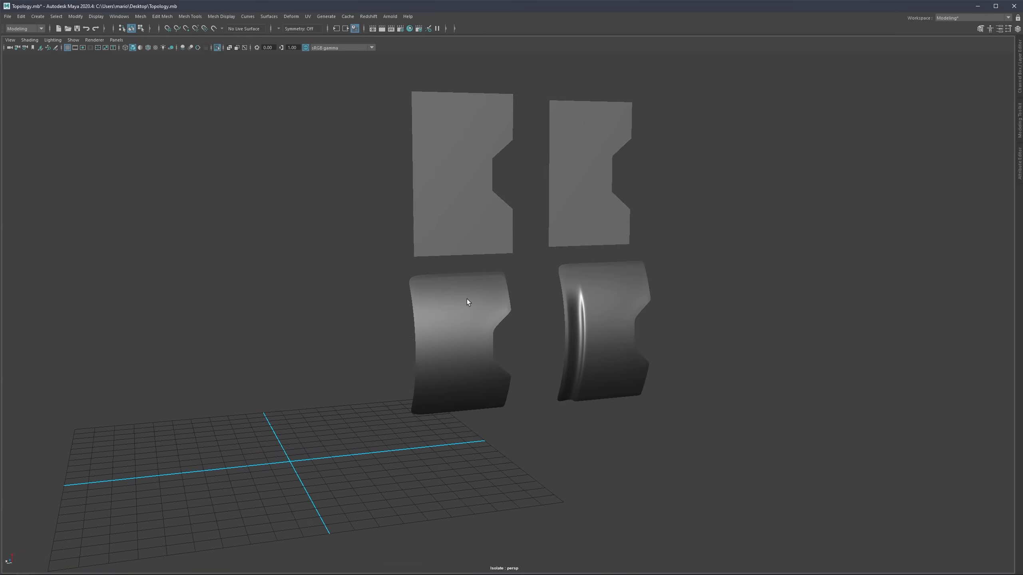
Step: Compare the wireframes and shading of the plain and grooved curved panels, and end the isolation
{"action": "left_click", "coordinate": [465, 291]}
{"action": "scroll", "coordinate": [462, 326], "scroll_direction": "up", "scroll_amount": 2}
{"action": "middle_click_drag", "start_coordinate": [462, 327], "coordinate": [437, 304], "text": "alt"}
{"action": "scroll", "coordinate": [437, 304], "scroll_direction": "up", "scroll_amount": 3}
{"action": "left_click_drag", "start_coordinate": [437, 303], "coordinate": [401, 300], "text": "alt"}
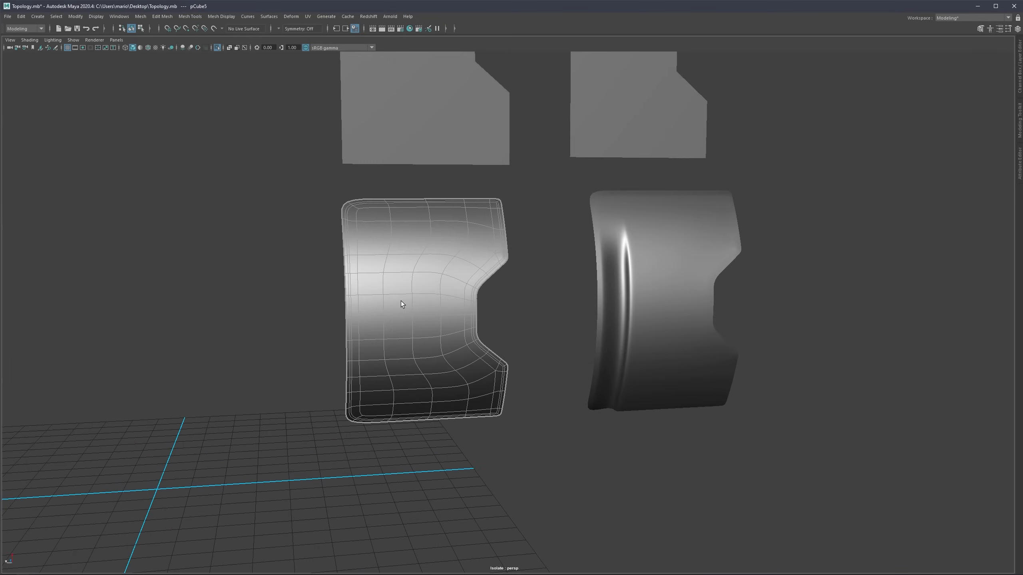
{"action": "left_click", "coordinate": [633, 275]}
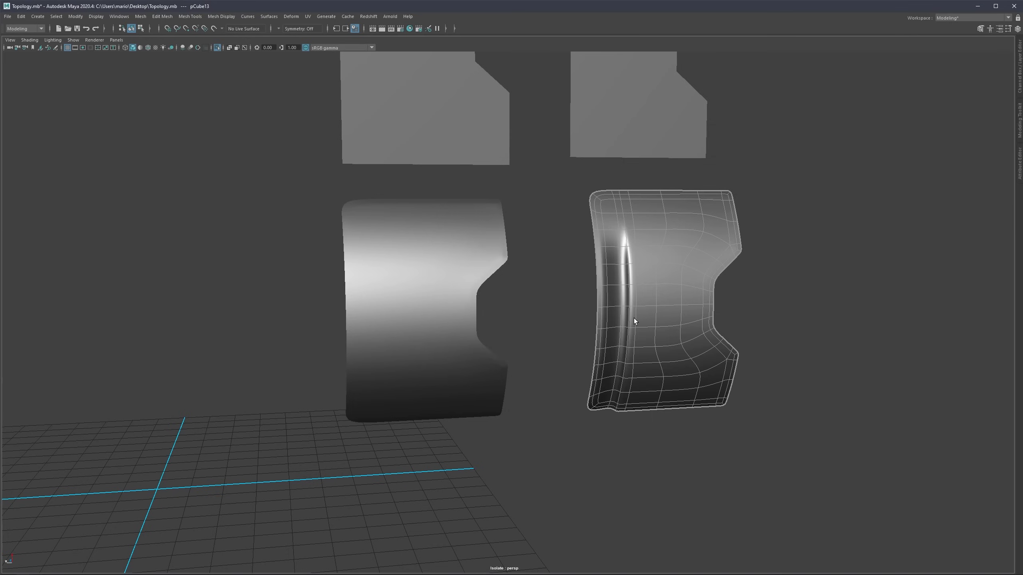
{"action": "left_click_drag", "start_coordinate": [633, 321], "coordinate": [637, 316], "text": "alt"}
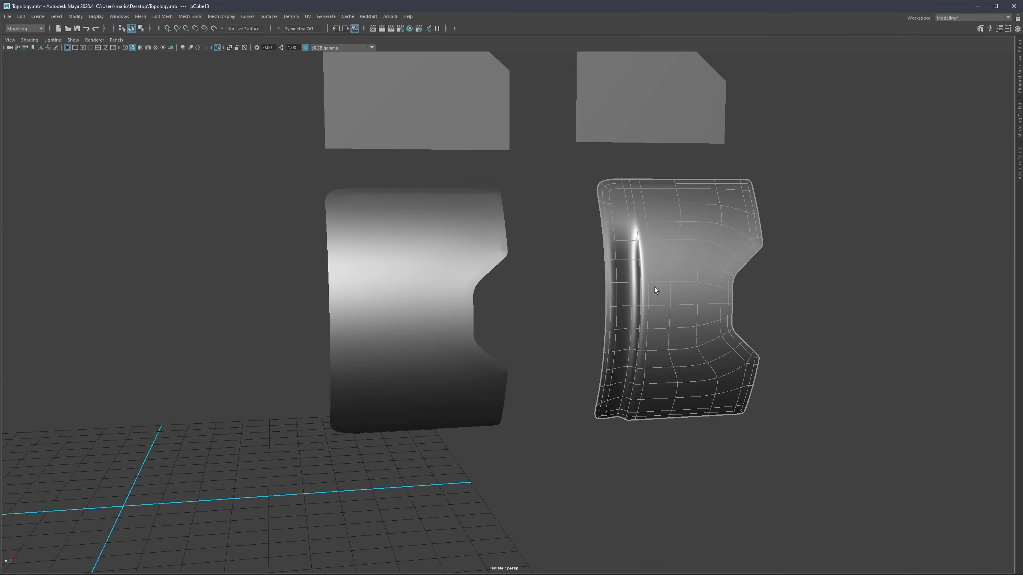
{"action": "left_click", "coordinate": [797, 312]}
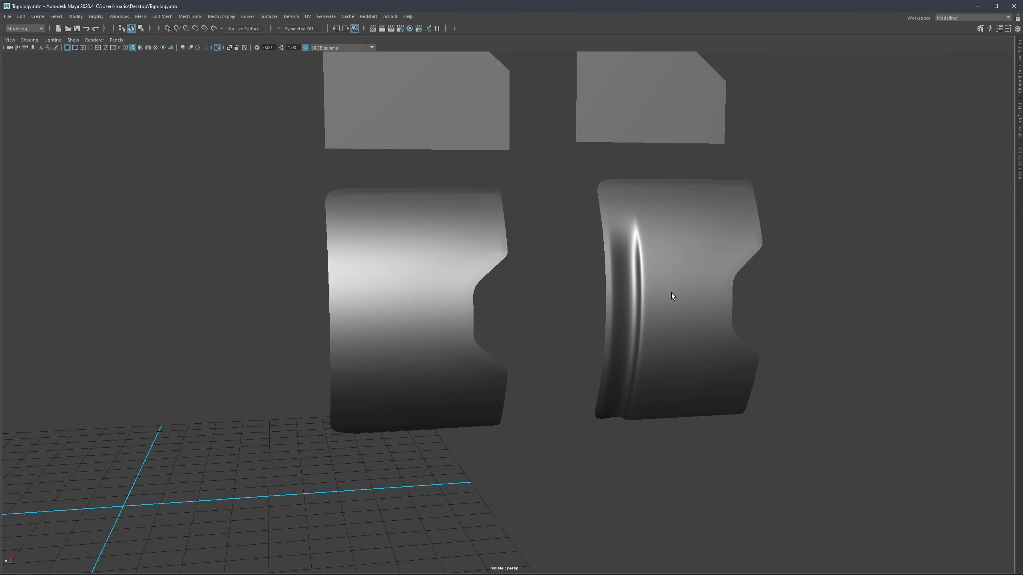
{"action": "left_click_drag", "start_coordinate": [698, 257], "coordinate": [447, 215], "text": "alt"}
{"action": "scroll", "coordinate": [538, 231], "scroll_direction": "down", "scroll_amount": 10}
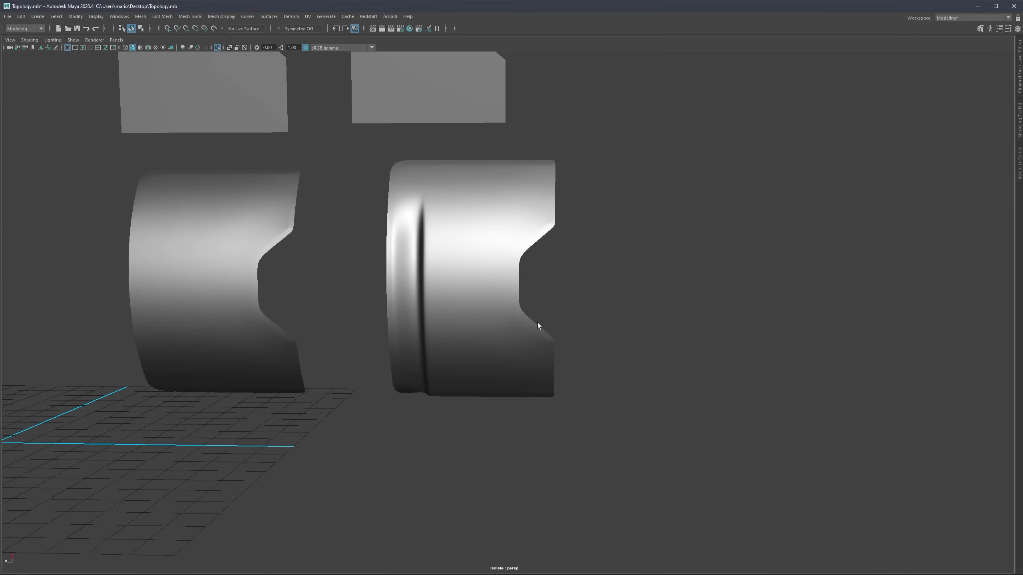
{"action": "key", "text": "ctrl+1"}
{"action": "scroll", "coordinate": [407, 330], "scroll_direction": "down", "scroll_amount": 3}
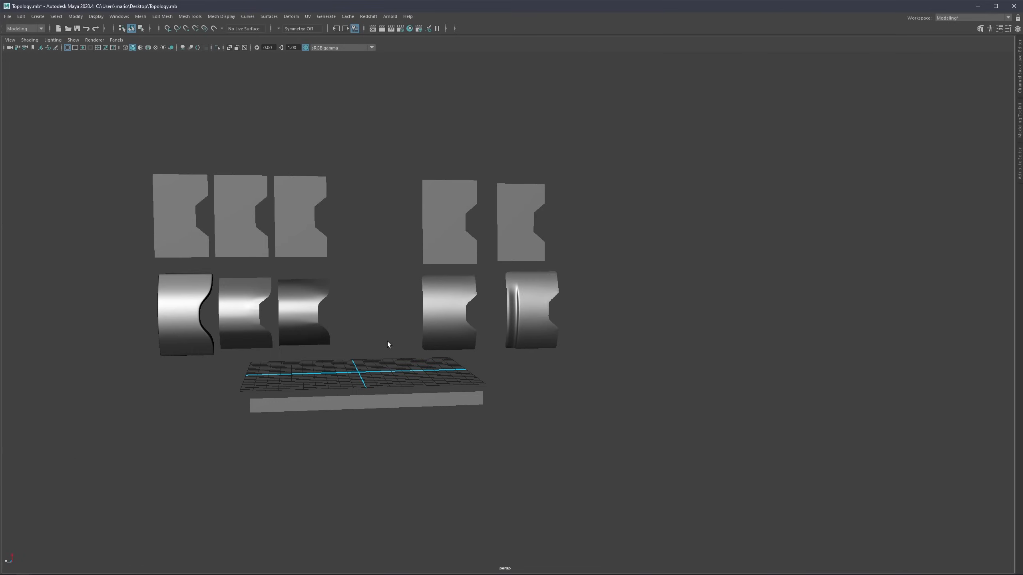
Step: Isolate the long strip below the panels to view it closely, hide the grid, and end the isolation
{"action": "middle_click_drag", "start_coordinate": [387, 341], "coordinate": [469, 282], "text": "alt"}
{"action": "left_click", "coordinate": [428, 344]}
{"action": "key", "text": "ctrl+1"}
{"action": "scroll", "coordinate": [427, 363], "scroll_direction": "up", "scroll_amount": 4}
{"action": "scroll", "coordinate": [417, 365], "scroll_direction": "up", "scroll_amount": 3}
{"action": "middle_click_drag", "start_coordinate": [417, 364], "coordinate": [469, 302], "text": "alt"}
{"action": "key", "text": "alt+g"}
{"action": "left_click_drag", "start_coordinate": [468, 302], "coordinate": [441, 321], "text": "alt"}
{"action": "key", "text": "ctrl+1"}
{"action": "scroll", "coordinate": [443, 323], "scroll_direction": "down", "scroll_amount": 5}
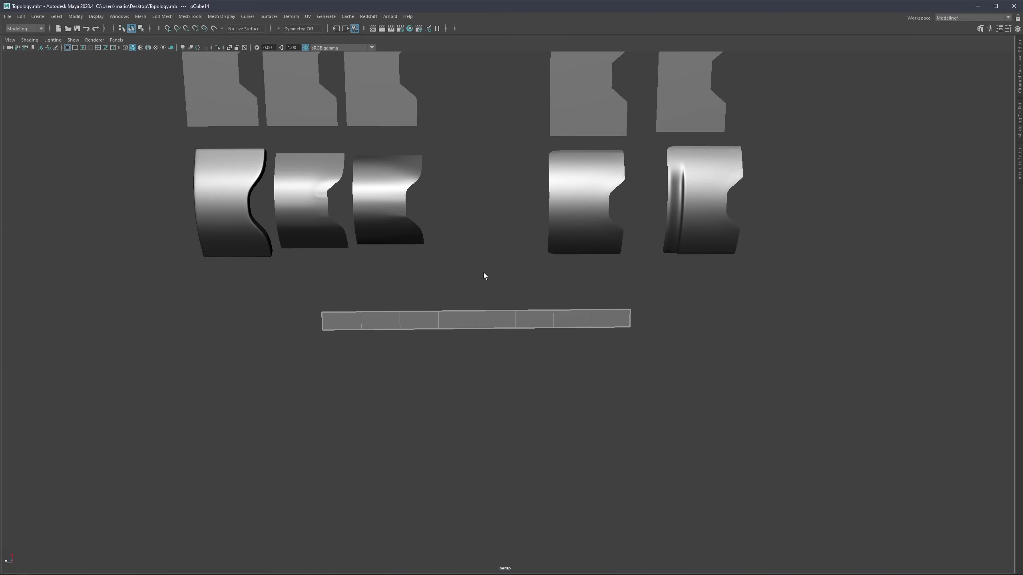
Step: Isolate the densely meshed flat panel above the plain curved panel of the separate group for a closer view
{"action": "middle_click_drag", "start_coordinate": [522, 230], "coordinate": [484, 309], "text": "alt"}
{"action": "left_click", "coordinate": [548, 283]}
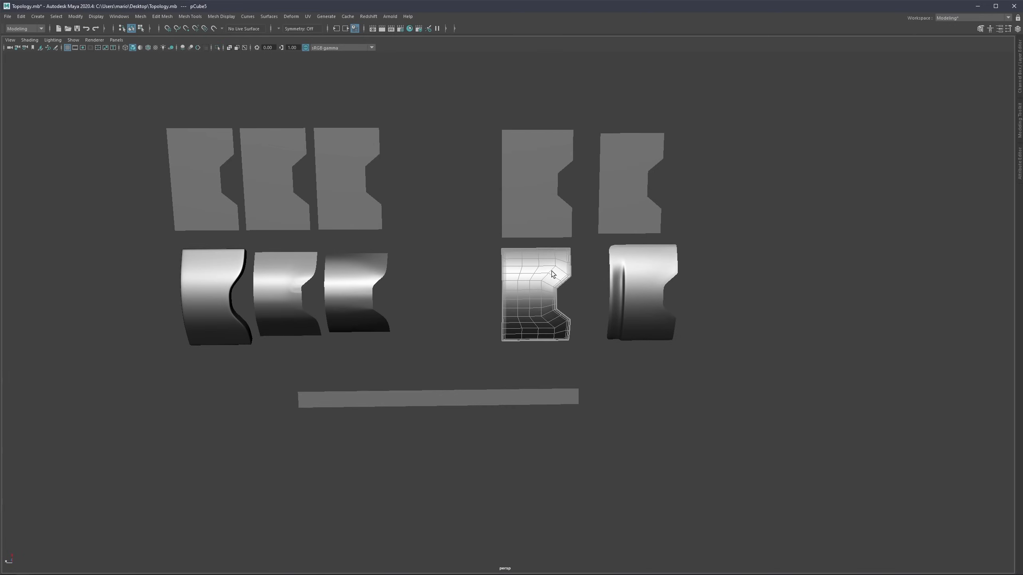
{"action": "middle_click_drag", "start_coordinate": [552, 272], "coordinate": [504, 324], "text": "alt"}
{"action": "scroll", "coordinate": [504, 322], "scroll_direction": "up", "scroll_amount": 1}
{"action": "left_click", "coordinate": [492, 246]}
{"action": "key", "text": "ctrl+1"}
{"action": "scroll", "coordinate": [488, 218], "scroll_direction": "up", "scroll_amount": 4}
{"action": "middle_click_drag", "start_coordinate": [489, 165], "coordinate": [502, 282], "text": "alt"}
{"action": "scroll", "coordinate": [502, 283], "scroll_direction": "up", "scroll_amount": 4}
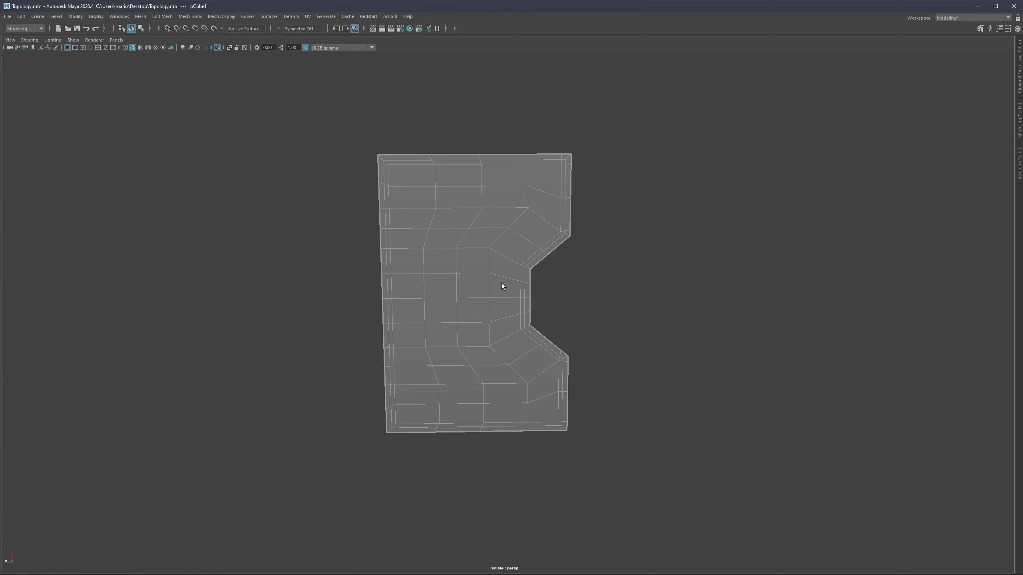
Step: Select edge loops running from the panel's notch across its surface to examine the edge flow, and end the isolation
{"action": "scroll", "coordinate": [502, 283], "scroll_direction": "up", "scroll_amount": 3}
{"action": "right_click_drag", "start_coordinate": [529, 247], "coordinate": [529, 205]}
{"action": "double_click", "coordinate": [529, 203]}
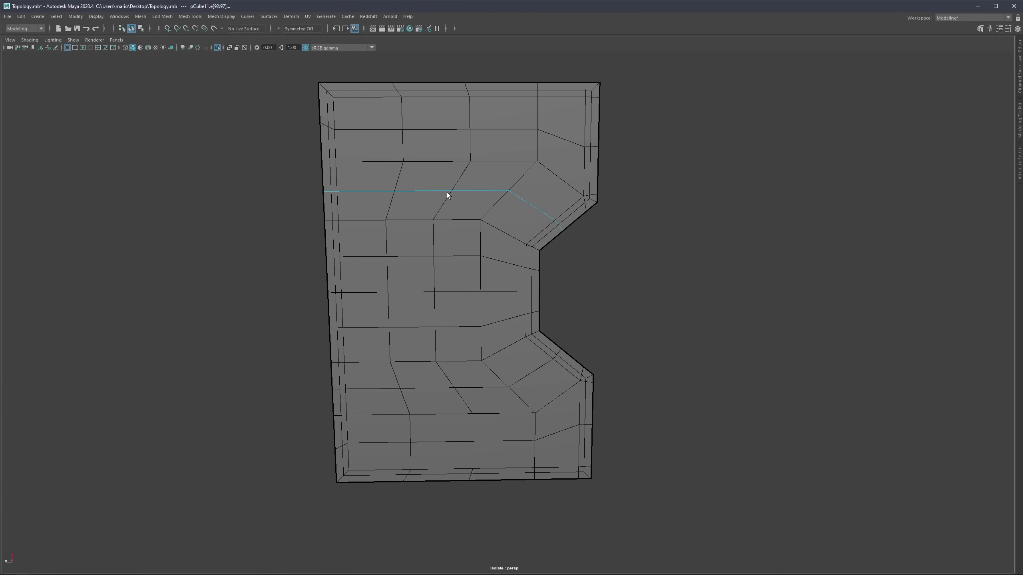
{"action": "double_click", "coordinate": [506, 260]}
{"action": "key", "text": "ctrl+1"}
Step: Return to object selection and isolate the long segmented strip below the panels, framed in the view
{"action": "middle_click_drag", "start_coordinate": [495, 238], "coordinate": [644, 121], "text": "alt"}
{"action": "right_click_drag", "start_coordinate": [644, 121], "coordinate": [555, 296], "text": "alt"}
{"action": "middle_click_drag", "start_coordinate": [555, 297], "coordinate": [640, 205], "text": "alt"}
{"action": "right_click_drag", "start_coordinate": [640, 205], "coordinate": [473, 360], "text": "alt"}
{"action": "middle_click_drag", "start_coordinate": [473, 360], "coordinate": [522, 262], "text": "alt"}
{"action": "key", "text": "F8"}
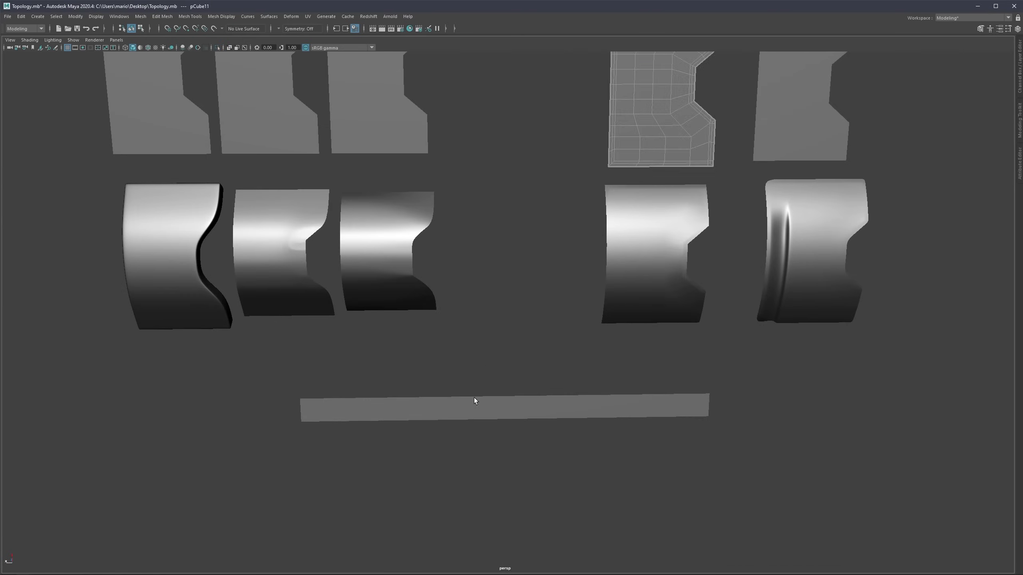
{"action": "left_click", "coordinate": [474, 400]}
{"action": "key", "text": "ctrl+1"}
{"action": "key", "text": "f"}
Step: Add a Bend deformer to the strip and rotate its handle to align with the strip's length
{"action": "left_click", "coordinate": [291, 16]}
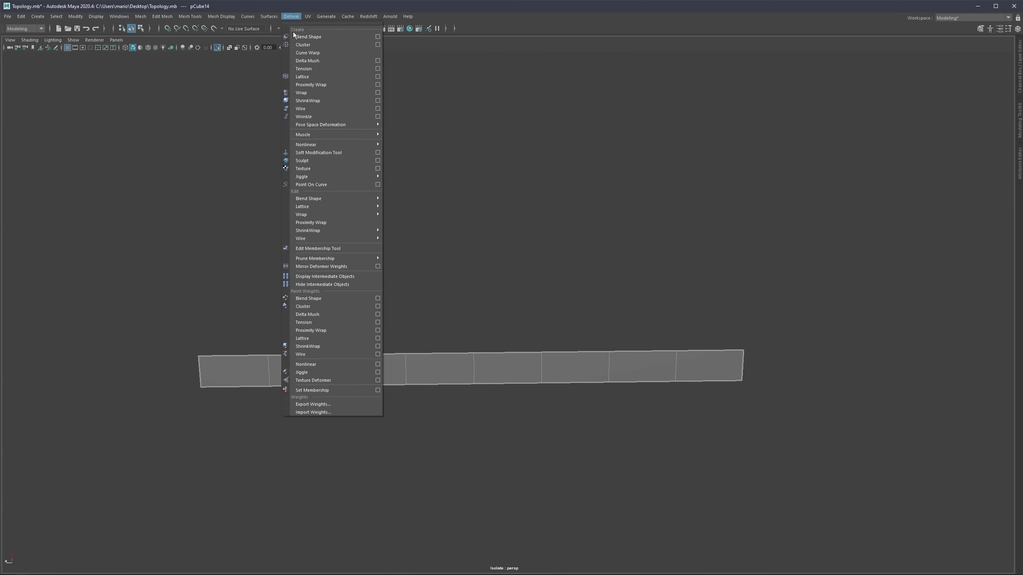
{"action": "mouse_move", "coordinate": [376, 145]}
{"action": "left_click", "coordinate": [415, 144]}
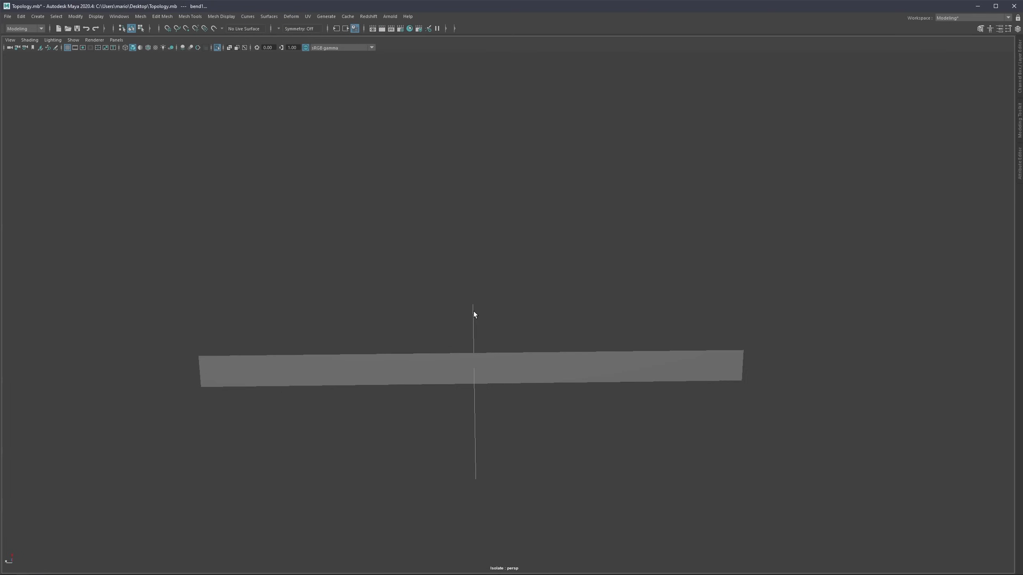
{"action": "key", "text": "e"}
{"action": "left_click_drag", "start_coordinate": [489, 380], "coordinate": [522, 368]}
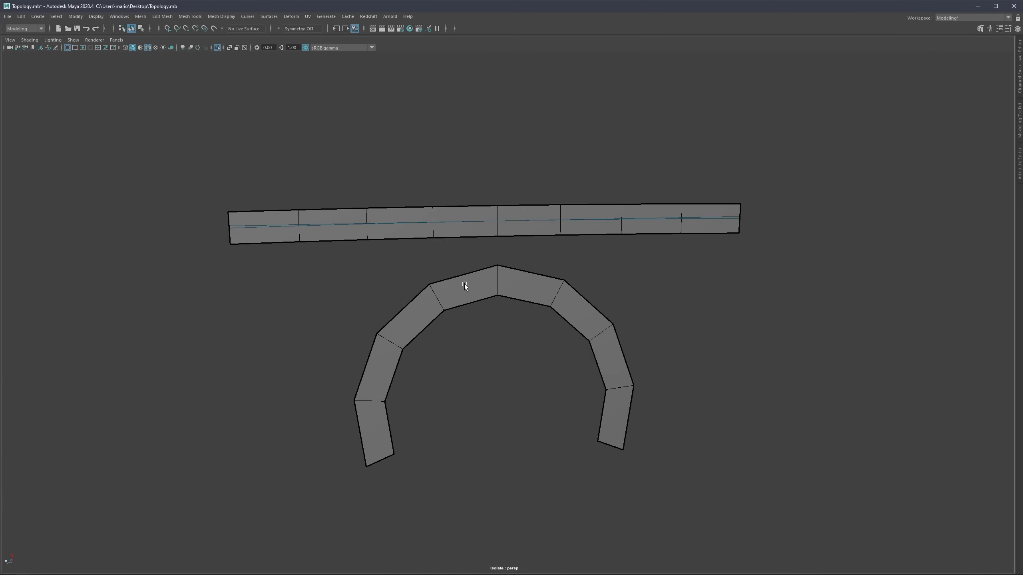
Step: Compare the segments of the straight strip with those of the bent arch below it
{"action": "middle_click_drag", "start_coordinate": [466, 268], "coordinate": [472, 300], "text": "alt"}
{"action": "scroll", "coordinate": [472, 299], "scroll_direction": "up", "scroll_amount": 3}
{"action": "left_click_drag", "start_coordinate": [472, 300], "coordinate": [436, 306], "text": "alt"}
{"action": "scroll", "coordinate": [484, 324], "scroll_direction": "down", "scroll_amount": 2}
{"action": "middle_click_drag", "start_coordinate": [484, 324], "coordinate": [478, 285], "text": "alt"}
{"action": "scroll", "coordinate": [478, 286], "scroll_direction": "up", "scroll_amount": 1}
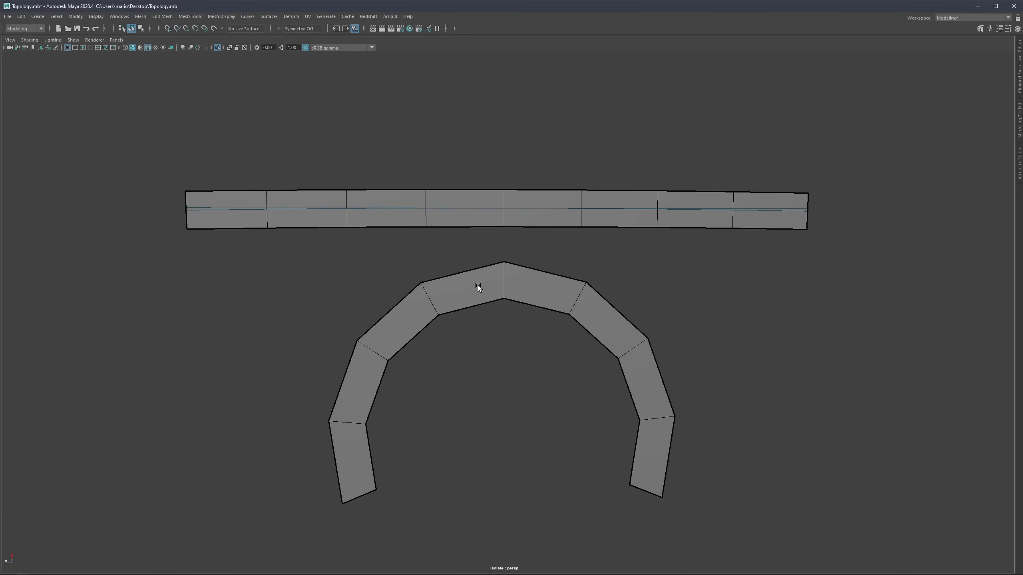
{"action": "left_click_drag", "start_coordinate": [478, 285], "coordinate": [488, 283], "text": "alt"}
{"action": "middle_click_drag", "start_coordinate": [488, 283], "coordinate": [495, 296], "text": "alt"}
{"action": "scroll", "coordinate": [495, 295], "scroll_direction": "up", "scroll_amount": 2}
{"action": "left_click_drag", "start_coordinate": [495, 295], "coordinate": [487, 284], "text": "alt"}
{"action": "scroll", "coordinate": [487, 285], "scroll_direction": "down", "scroll_amount": 2}
{"action": "middle_click_drag", "start_coordinate": [493, 289], "coordinate": [487, 309], "text": "alt"}
{"action": "scroll", "coordinate": [490, 303], "scroll_direction": "up", "scroll_amount": 2}
{"action": "mouse_move", "coordinate": [492, 300]}
{"action": "left_mouse_down", "text": "alt"}
{"action": "mouse_move", "coordinate": [477, 286]}
{"action": "mouse_move", "coordinate": [484, 293]}
{"action": "left_mouse_up", "text": "alt"}
{"action": "middle_click_drag", "start_coordinate": [484, 292], "coordinate": [482, 266], "text": "alt"}
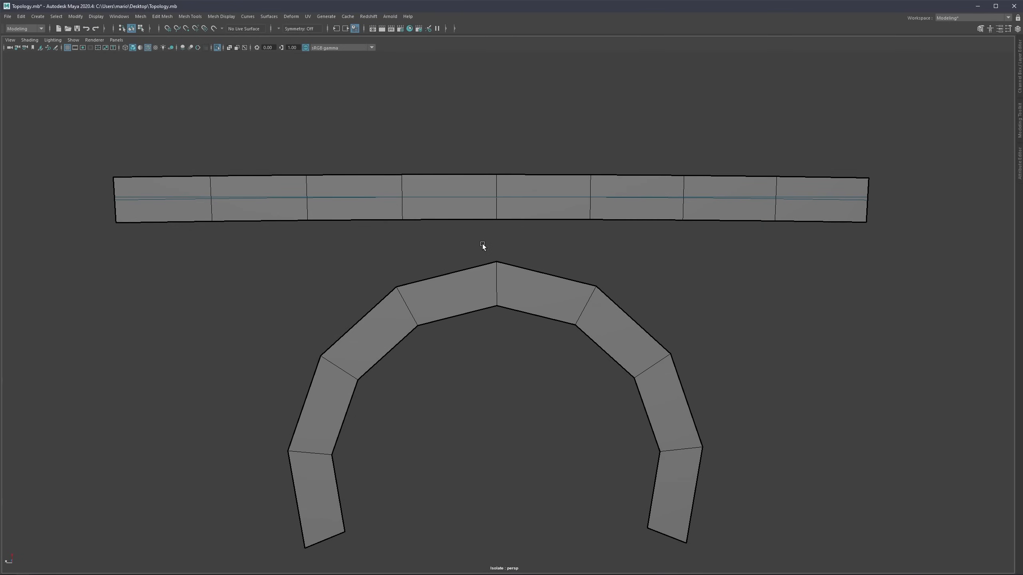
Step: Select upper edges along the straight strip to examine how its segments line up
{"action": "left_click", "coordinate": [210, 200]}
{"action": "left_click", "coordinate": [135, 177], "text": "shift"}
{"action": "double_click", "coordinate": [832, 177], "text": "shift"}
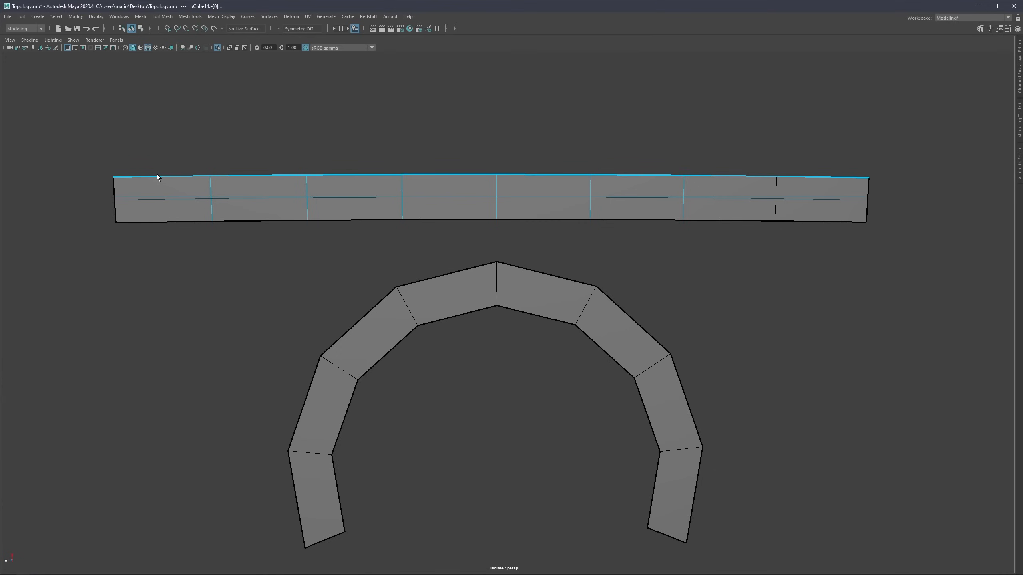
{"action": "left_click", "coordinate": [157, 176]}
{"action": "left_click", "coordinate": [844, 178]}
{"action": "double_click", "coordinate": [201, 177], "text": "shift"}
{"action": "left_click", "coordinate": [222, 187]}
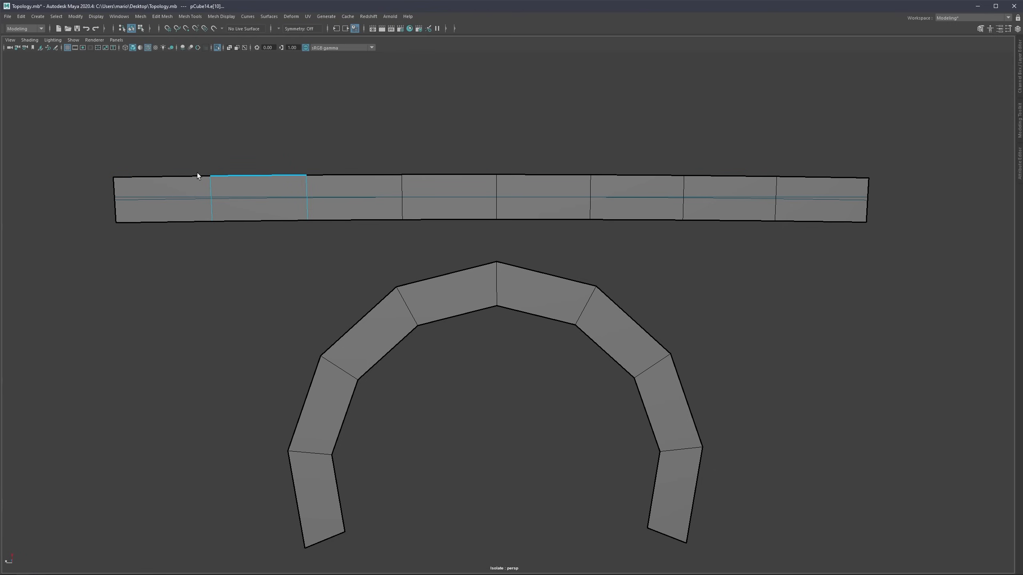
Step: Select the first three outer edges on the arch's left side to examine the angle between neighbouring segments
{"action": "middle_click_drag", "start_coordinate": [374, 365], "coordinate": [387, 278], "text": "alt"}
{"action": "scroll", "coordinate": [386, 277], "scroll_direction": "up", "scroll_amount": 3}
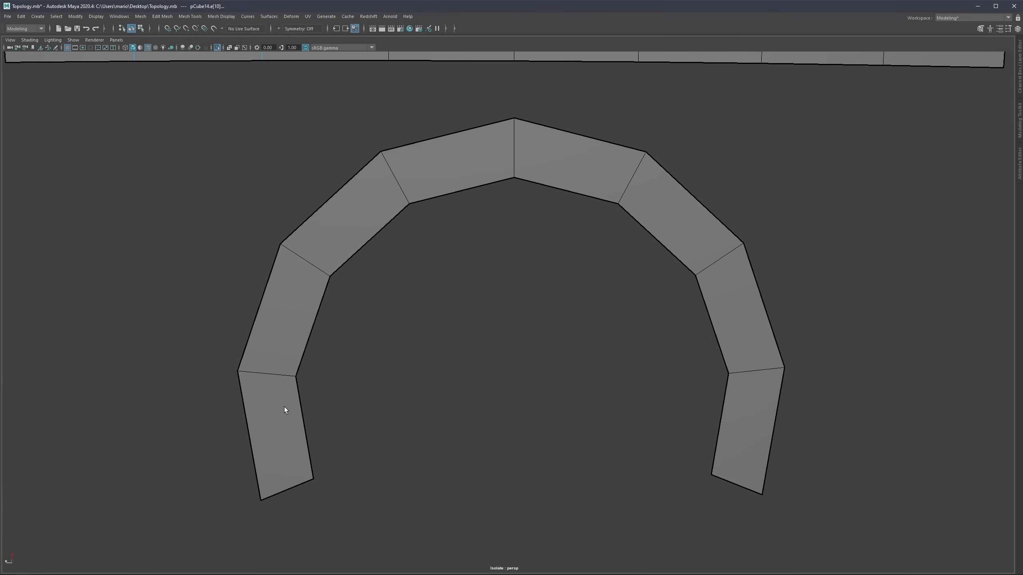
{"action": "left_click", "coordinate": [249, 435]}
{"action": "key", "text": "F10"}
{"action": "left_click", "coordinate": [242, 394]}
{"action": "left_click", "coordinate": [242, 359], "text": "shift"}
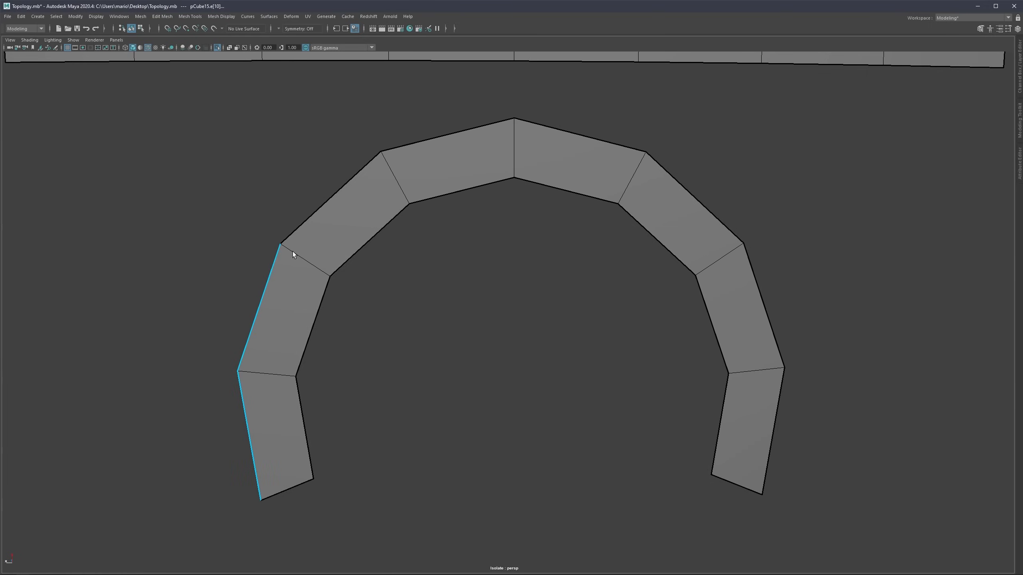
{"action": "left_click", "coordinate": [288, 236], "text": "shift"}
{"action": "middle_click_drag", "start_coordinate": [313, 255], "coordinate": [391, 212], "text": "alt"}
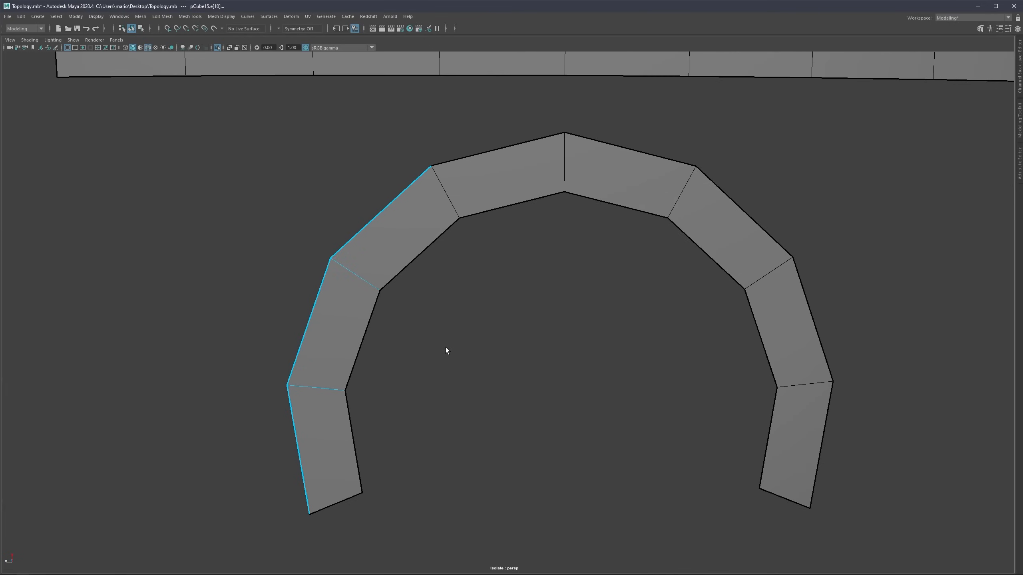
{"action": "middle_click_drag", "start_coordinate": [445, 347], "coordinate": [433, 292], "text": "alt"}
{"action": "scroll", "coordinate": [451, 304], "scroll_direction": "up", "scroll_amount": 2}
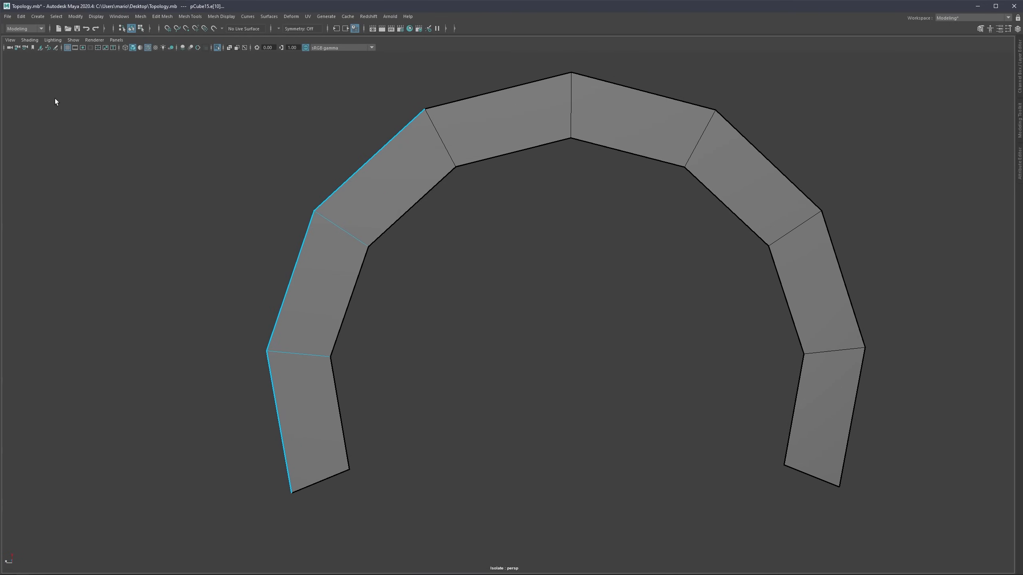
Step: End the isolation, clear the selection and open the Grease Pencil with a new frame
{"action": "key", "text": "ctrl+1"}
{"action": "left_click", "coordinate": [112, 86]}
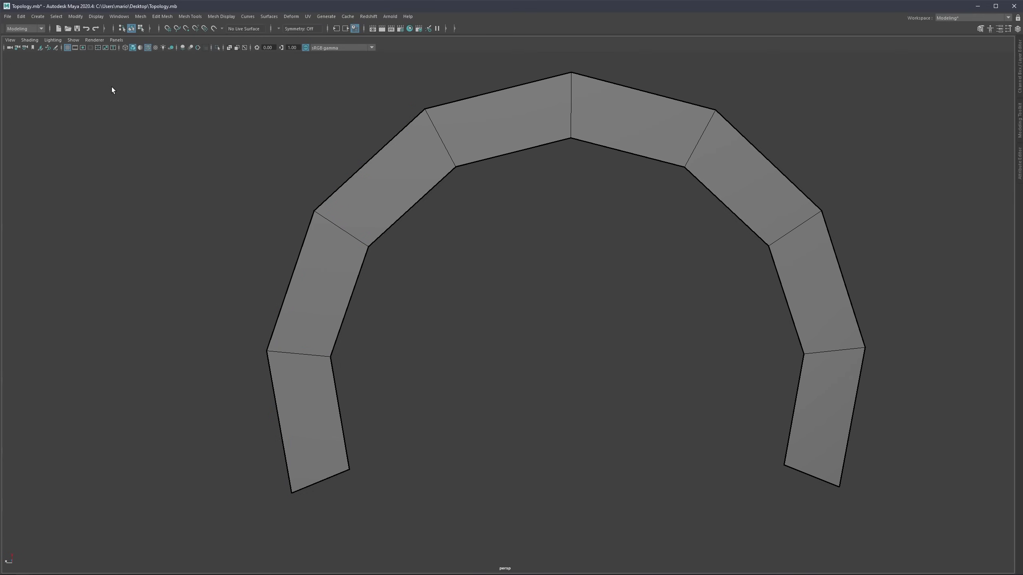
{"action": "left_click", "coordinate": [55, 48]}
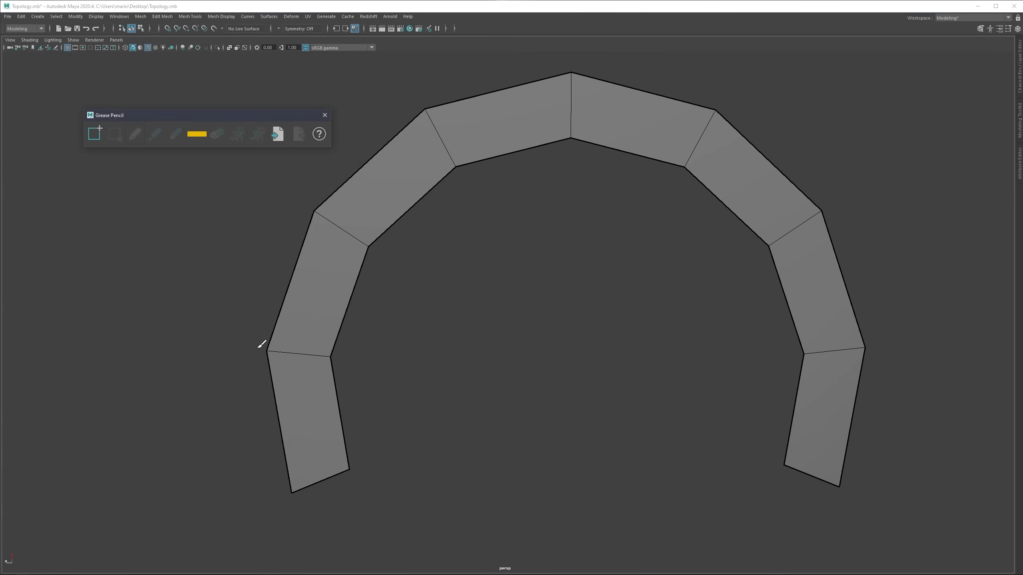
{"action": "left_click", "coordinate": [95, 133]}
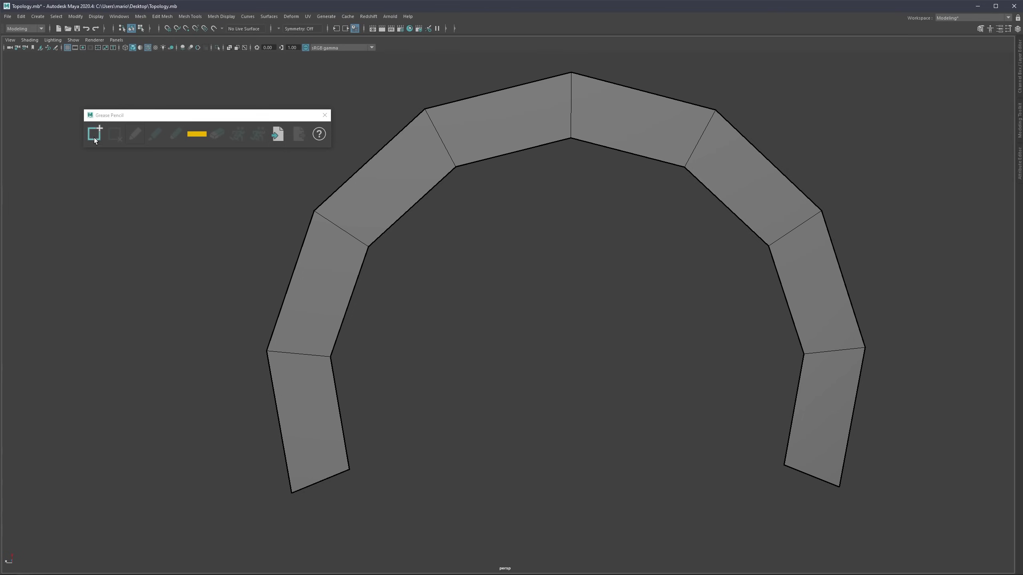
Step: Draw three yellow markers outside the arch's left side facing its surface, and a filled mark at its centre
{"action": "mouse_move", "coordinate": [266, 351]}
{"action": "left_mouse_down"}
{"action": "mouse_move", "coordinate": [226, 352]}
{"action": "mouse_move", "coordinate": [246, 366]}
{"action": "mouse_move", "coordinate": [266, 347]}
{"action": "mouse_move", "coordinate": [266, 361]}
{"action": "left_mouse_up"}
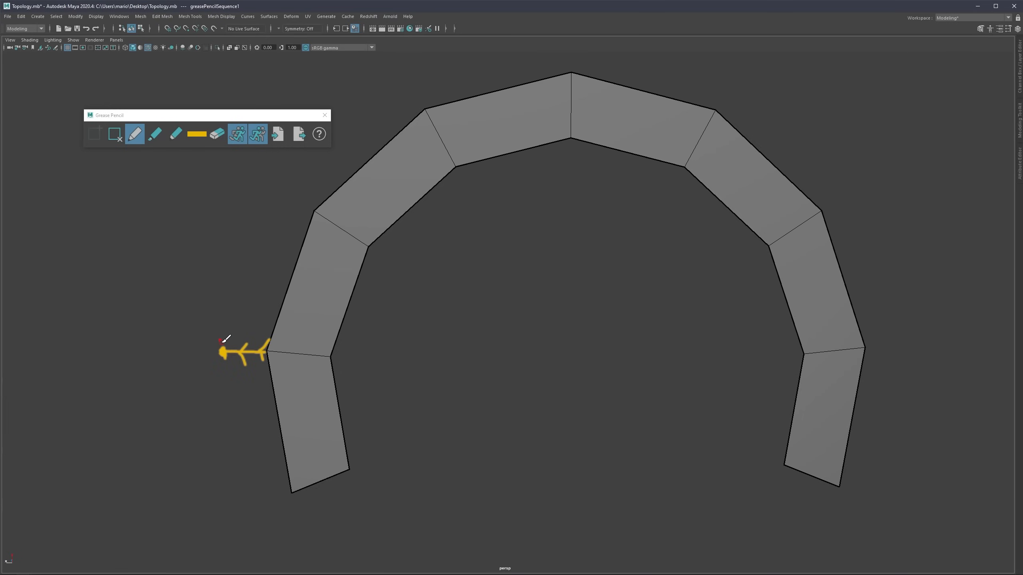
{"action": "mouse_move", "coordinate": [284, 445]}
{"action": "left_mouse_down"}
{"action": "mouse_move", "coordinate": [242, 453]}
{"action": "mouse_move", "coordinate": [269, 437]}
{"action": "mouse_move", "coordinate": [286, 462]}
{"action": "left_mouse_up"}
{"action": "mouse_move", "coordinate": [295, 260]}
{"action": "left_mouse_down"}
{"action": "mouse_move", "coordinate": [268, 230]}
{"action": "mouse_move", "coordinate": [265, 240]}
{"action": "mouse_move", "coordinate": [297, 258]}
{"action": "left_mouse_up"}
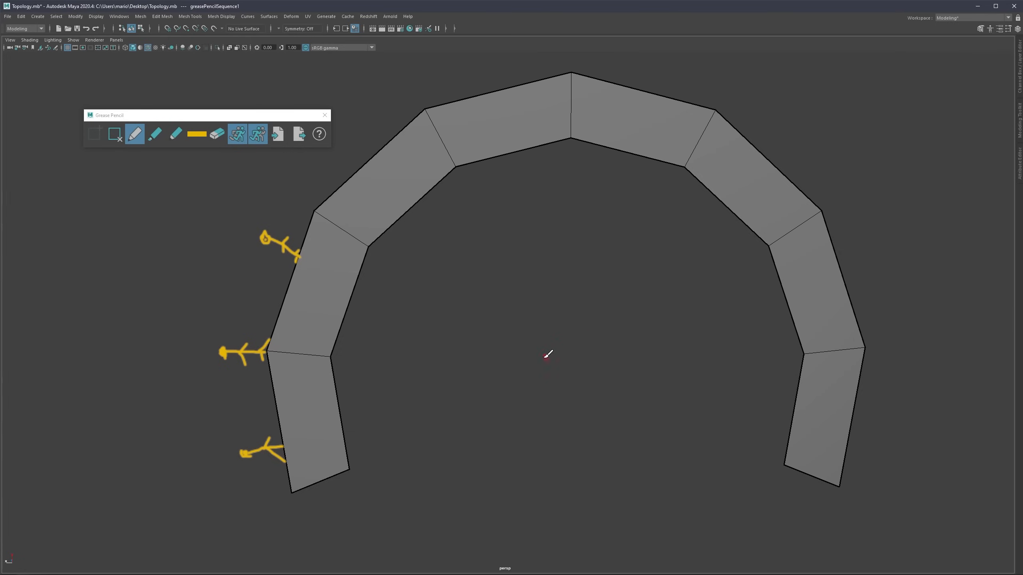
{"action": "mouse_move", "coordinate": [546, 356]}
{"action": "left_mouse_down"}
{"action": "mouse_move", "coordinate": [557, 338]}
{"action": "mouse_move", "coordinate": [552, 358]}
{"action": "left_mouse_up"}
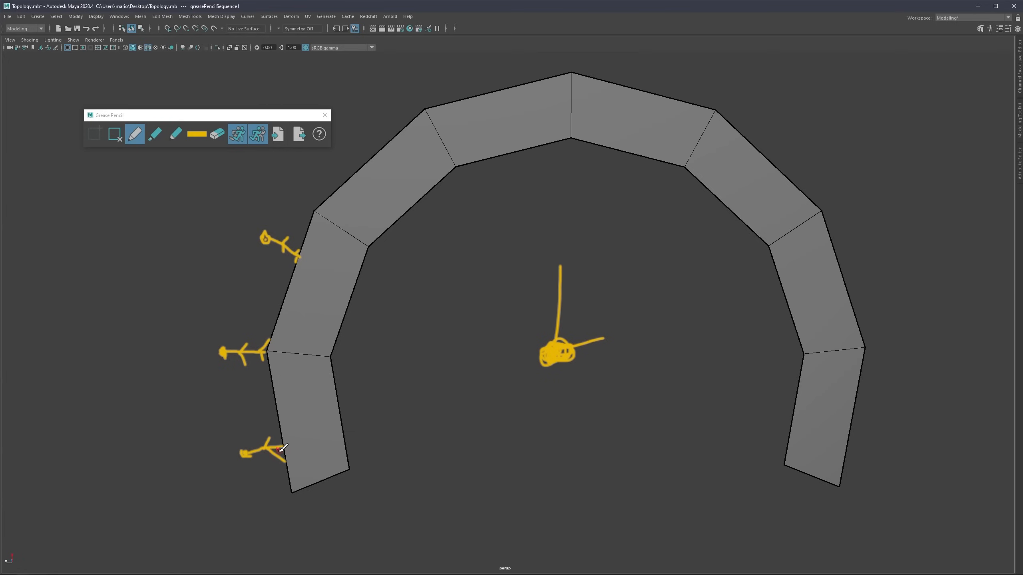
Step: Draw arrows from the three markers through the arch's left side towards the central mark
{"action": "mouse_move", "coordinate": [298, 443]}
{"action": "left_mouse_down"}
{"action": "mouse_move", "coordinate": [508, 377]}
{"action": "mouse_move", "coordinate": [479, 395]}
{"action": "left_mouse_up"}
{"action": "left_click_drag", "start_coordinate": [315, 355], "coordinate": [446, 368]}
{"action": "left_click_drag", "start_coordinate": [310, 260], "coordinate": [419, 300]}
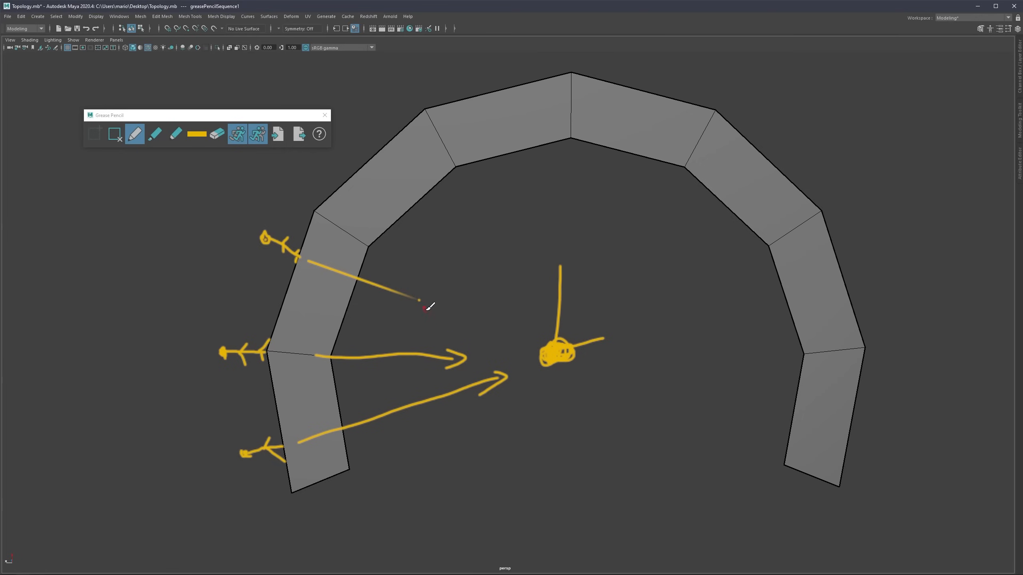
Step: Remove the drawn annotations by deleting the Grease Pencil frame, and close the tool
{"action": "key", "text": "ctrl+z"}
{"action": "left_click", "coordinate": [114, 134]}
{"action": "left_click", "coordinate": [320, 114]}
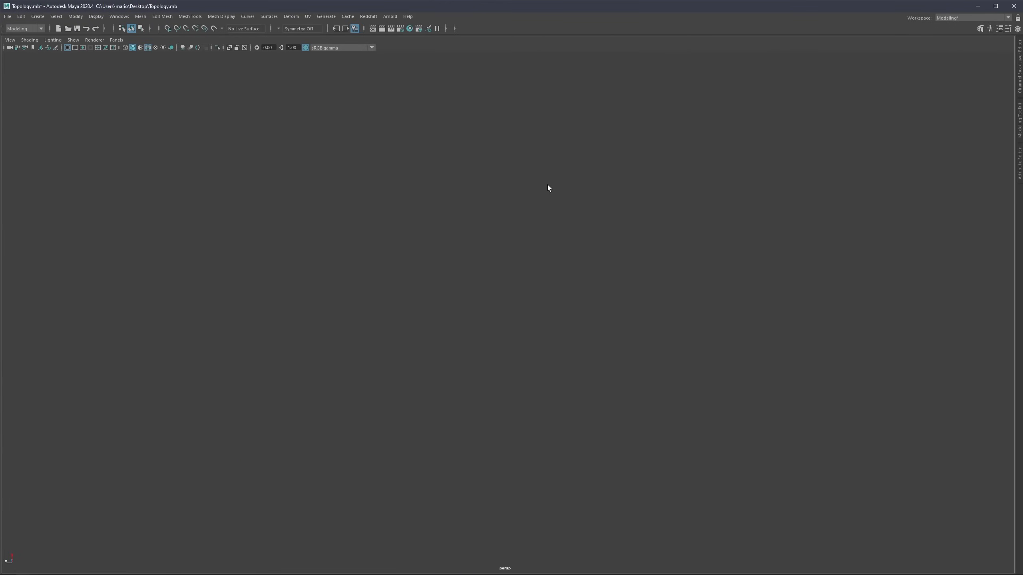
Step: Adjust the curvature of the strip's Bend deformer until its two ends nearly meet in an octagonal ring
{"action": "scroll", "coordinate": [474, 230], "scroll_direction": "up", "scroll_amount": 2}
{"action": "left_click", "coordinate": [504, 195]}
{"action": "left_click", "coordinate": [520, 189]}
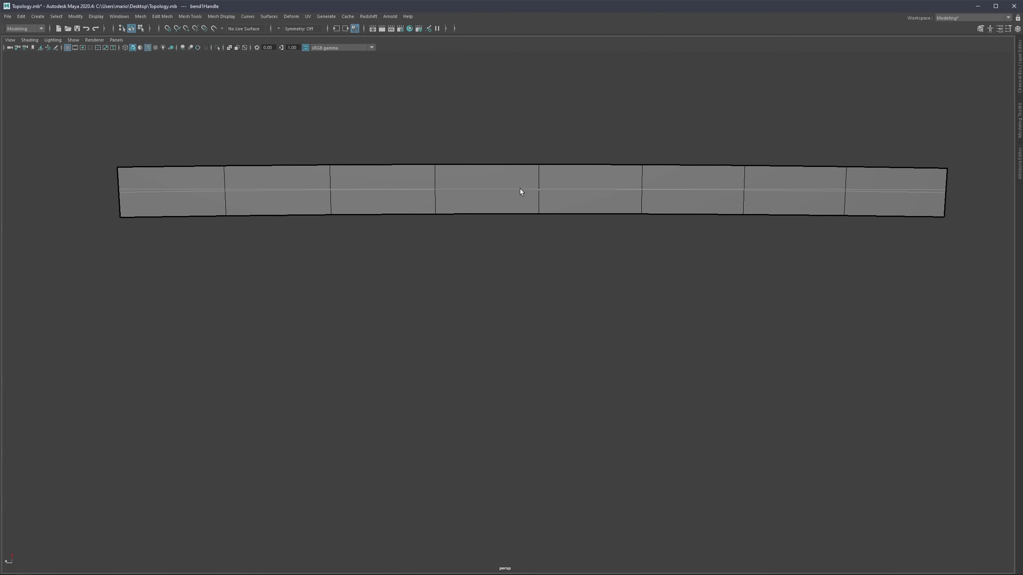
{"action": "key", "text": "t"}
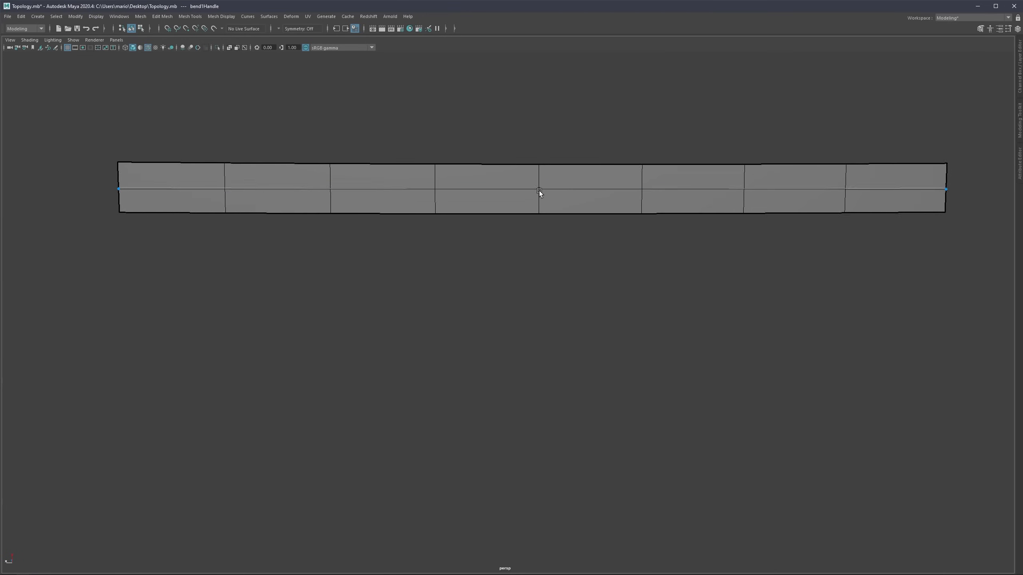
{"action": "left_click_drag", "start_coordinate": [539, 190], "coordinate": [485, 444]}
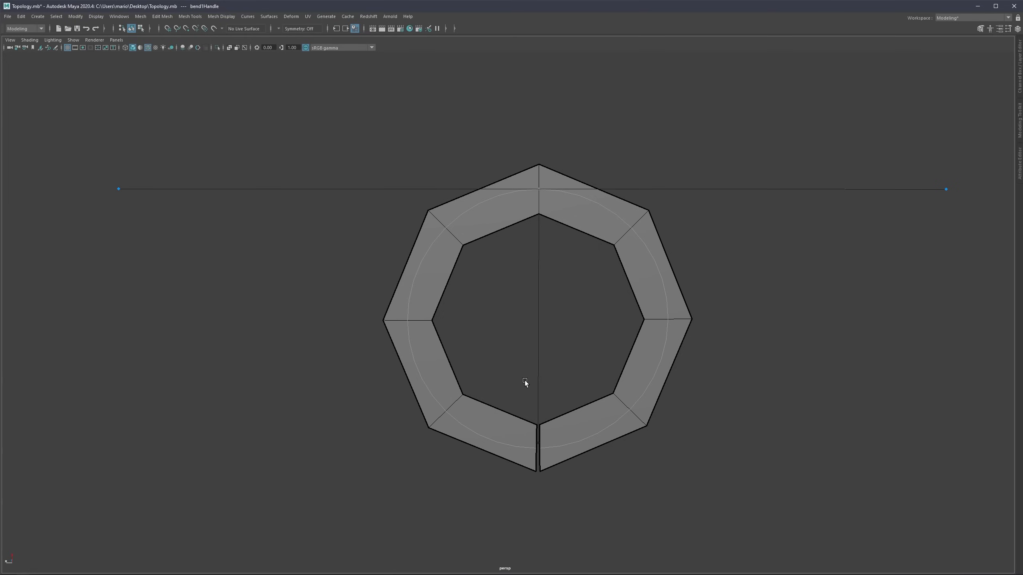
Step: Merge the vertices where the bent strip's two ends meet to close the ring
{"action": "middle_click_drag", "start_coordinate": [512, 334], "coordinate": [507, 299], "text": "alt"}
{"action": "right_click", "coordinate": [511, 306]}
{"action": "right_click_drag", "start_coordinate": [474, 285], "coordinate": [472, 265], "text": "shift"}
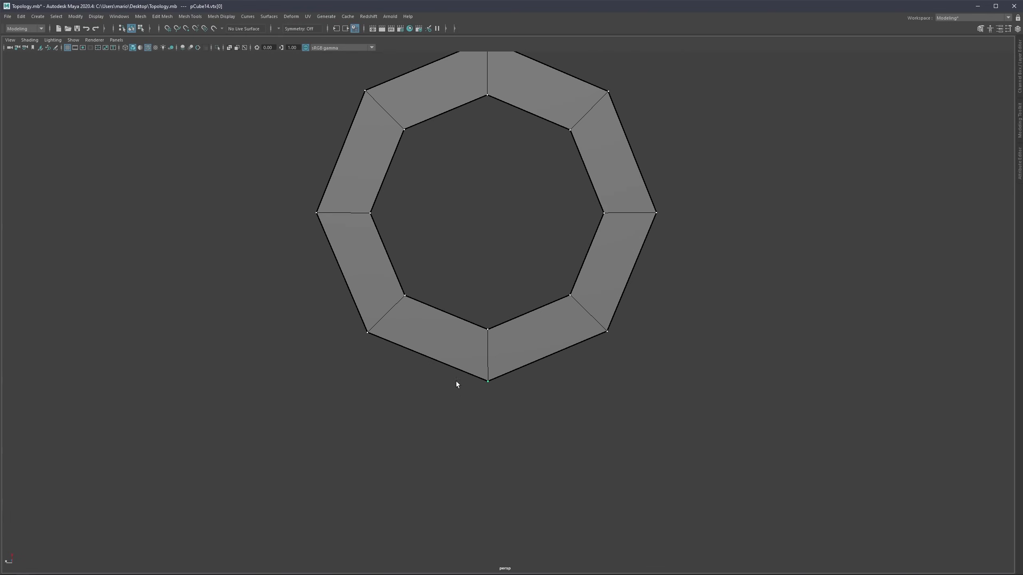
Step: Select the ring's inner edge loop and extrude it inward in three concentric steps until it meets at the centre
{"action": "right_click_drag", "start_coordinate": [455, 381], "coordinate": [463, 312]}
{"action": "left_click", "coordinate": [457, 318]}
{"action": "scroll", "coordinate": [467, 287], "scroll_direction": "down", "scroll_amount": 3}
{"action": "middle_click_drag", "start_coordinate": [461, 284], "coordinate": [442, 334], "text": "alt"}
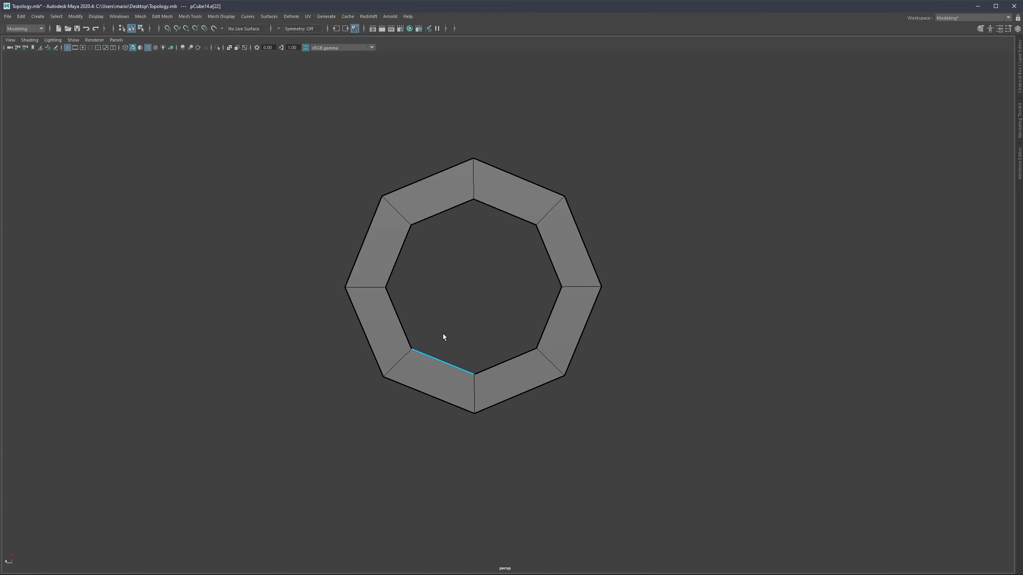
{"action": "double_click", "coordinate": [437, 358]}
{"action": "key", "text": "r"}
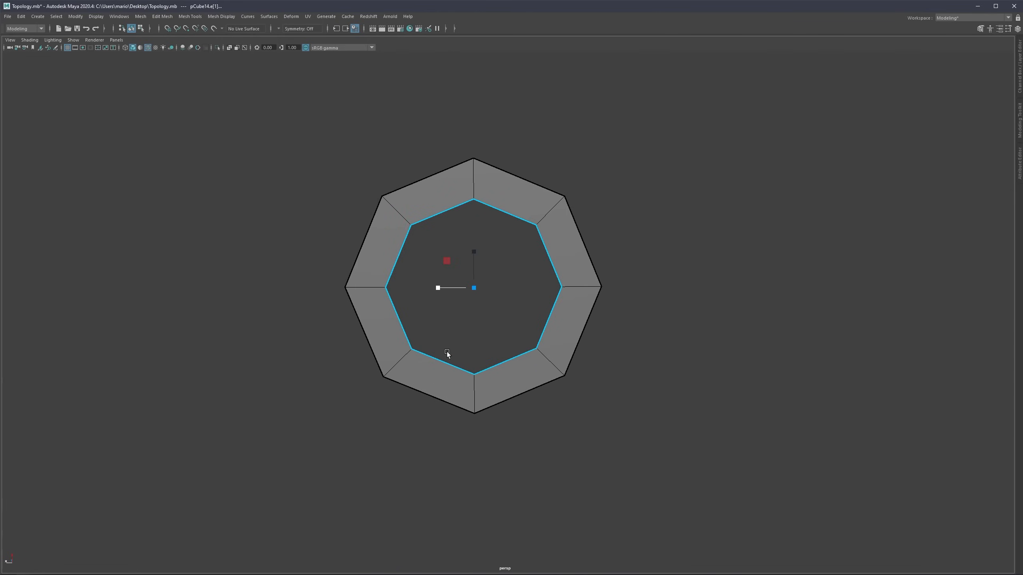
{"action": "left_click_drag", "start_coordinate": [478, 290], "coordinate": [390, 293], "text": "ctrl"}
{"action": "scroll", "coordinate": [450, 296], "scroll_direction": "up", "scroll_amount": 2}
{"action": "scroll", "coordinate": [450, 296], "scroll_direction": "up", "scroll_amount": 1}
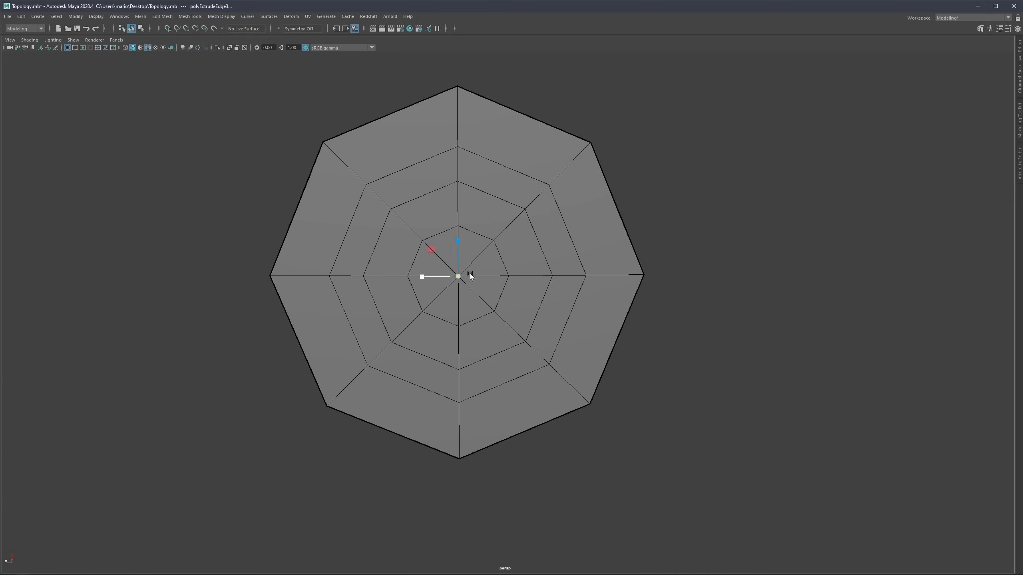
{"action": "scroll", "coordinate": [466, 304], "scroll_direction": "down", "scroll_amount": 2}
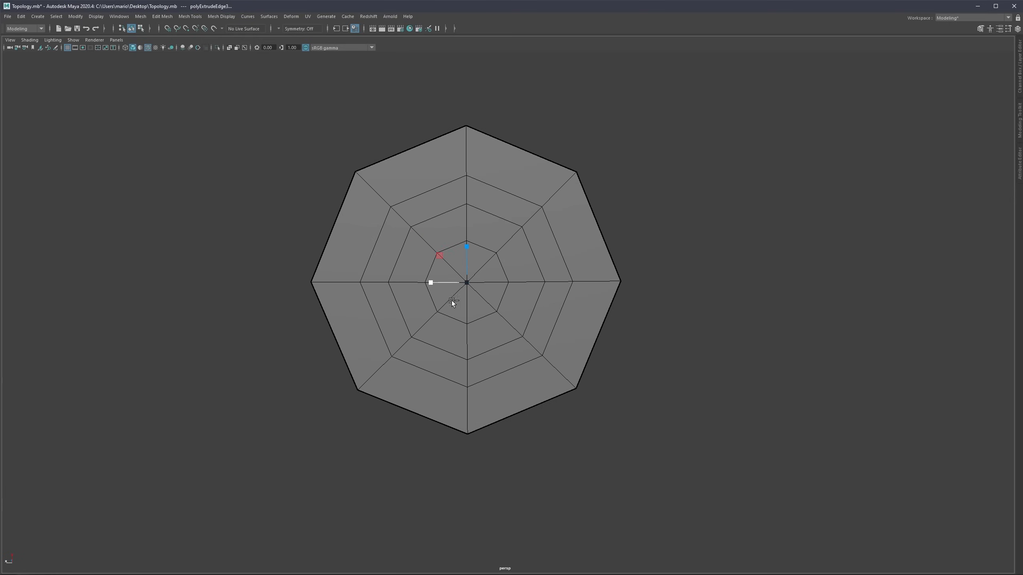
Step: Undo the last two inward extrusions and delete the ring
{"action": "key", "text": "ctrl+z"}
{"action": "key", "text": "ctrl+z"}
{"action": "scroll", "coordinate": [415, 279], "scroll_direction": "down", "scroll_amount": 2}
{"action": "key", "text": "q"}
{"action": "right_click_drag", "start_coordinate": [400, 240], "coordinate": [412, 220]}
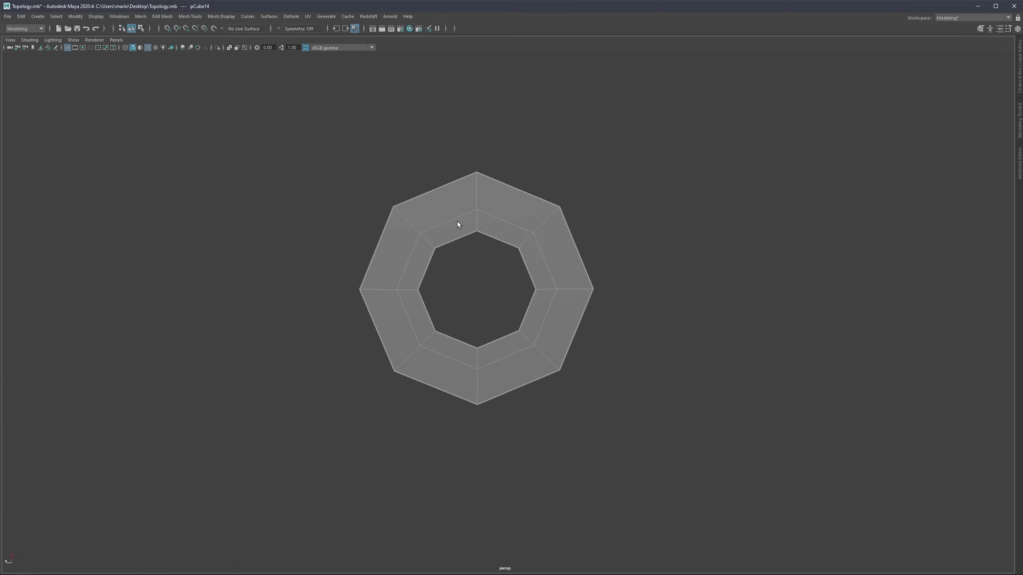
{"action": "key", "text": "Delete"}
{"action": "key", "text": "ctrl+1"}
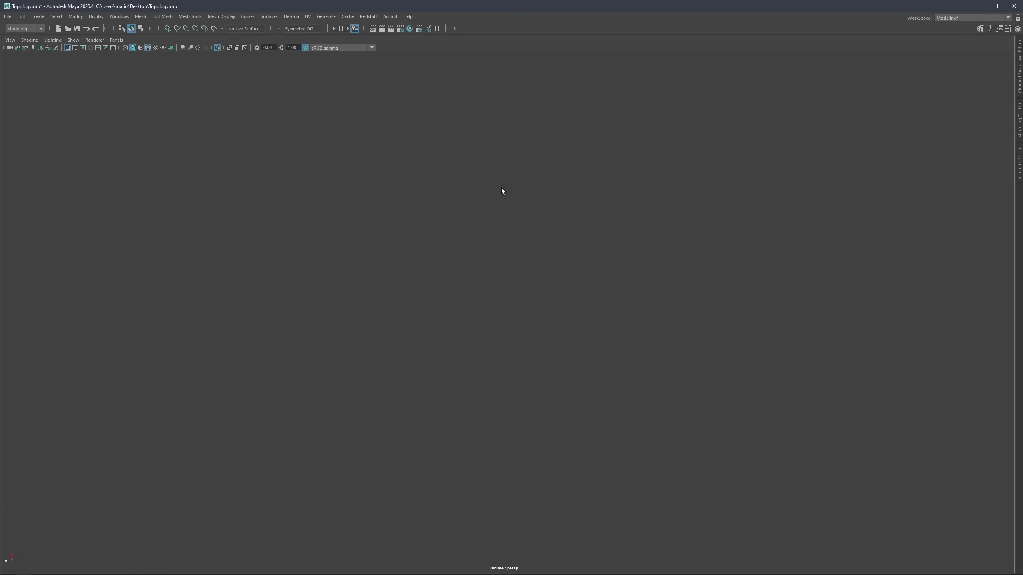
{"action": "key", "text": "ctrl+1"}
Step: Isolate the sparsely meshed flat panel of the separate group for a closer view, and end the isolation
{"action": "scroll", "coordinate": [467, 298], "scroll_direction": "up", "scroll_amount": 8}
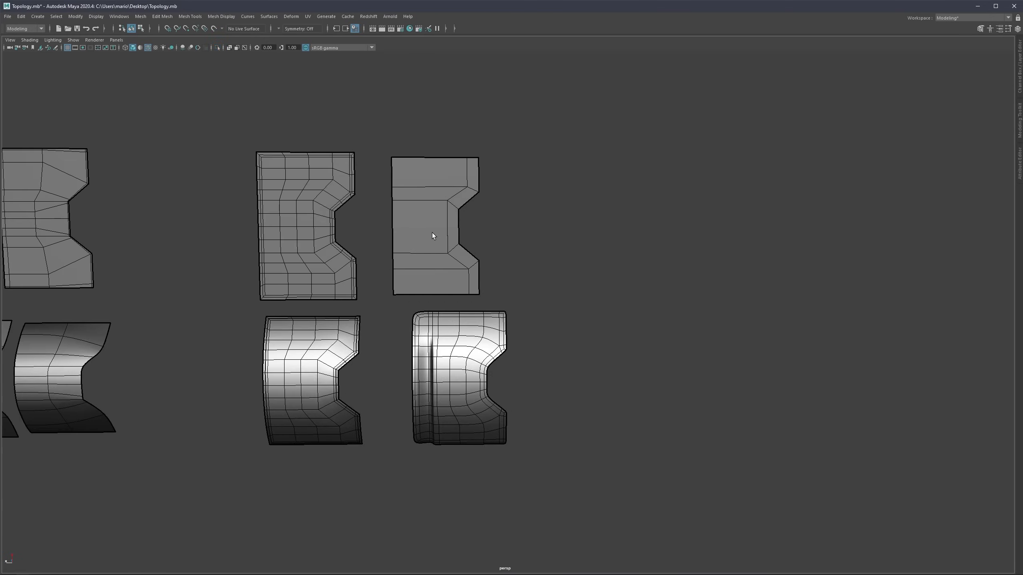
{"action": "left_click", "coordinate": [432, 236]}
{"action": "key", "text": "ctrl+1"}
{"action": "scroll", "coordinate": [424, 238], "scroll_direction": "up", "scroll_amount": 3}
{"action": "middle_click_drag", "start_coordinate": [400, 201], "coordinate": [520, 274], "text": "alt"}
{"action": "key", "text": "ctrl+1"}
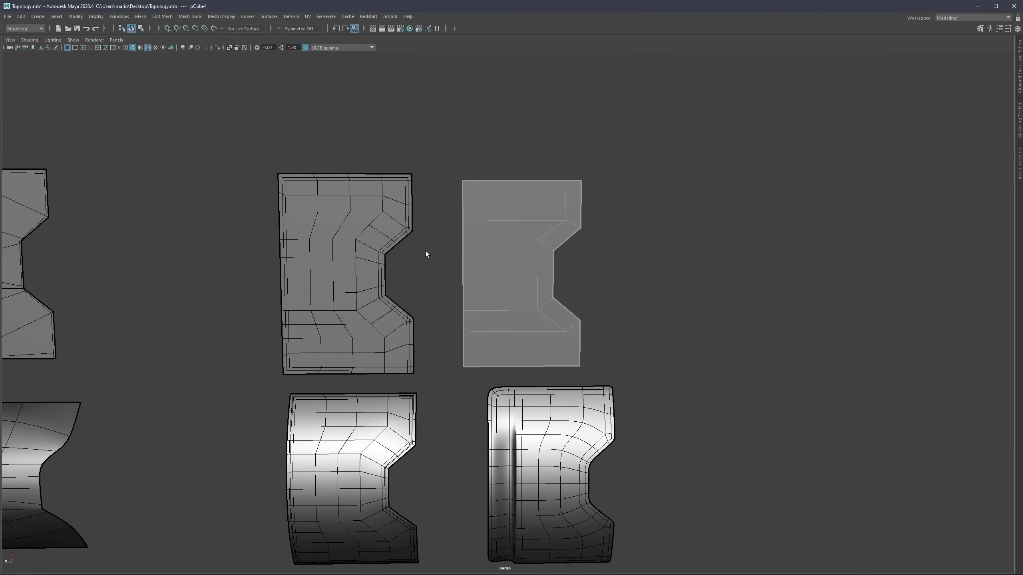
Step: Duplicate the first flat notched panel of the other group, place the copy beside the sparsely meshed panel, and isolate the two
{"action": "middle_click_drag", "start_coordinate": [425, 251], "coordinate": [534, 230], "text": "alt"}
{"action": "middle_click_drag", "start_coordinate": [143, 237], "coordinate": [322, 235], "text": "alt"}
{"action": "scroll", "coordinate": [321, 235], "scroll_direction": "down", "scroll_amount": 4}
{"action": "left_click", "coordinate": [136, 246]}
{"action": "key", "text": "w"}
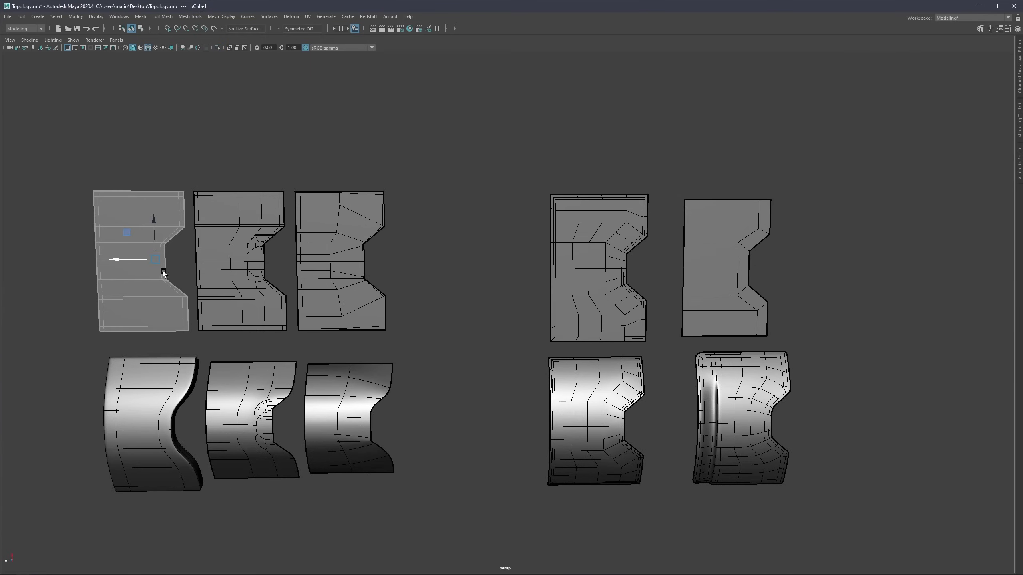
{"action": "key", "text": "ctrl+d"}
{"action": "left_click_drag", "start_coordinate": [141, 261], "coordinate": [819, 277]}
{"action": "left_click_drag", "start_coordinate": [858, 212], "coordinate": [757, 280]}
{"action": "key", "text": "ctrl+1"}
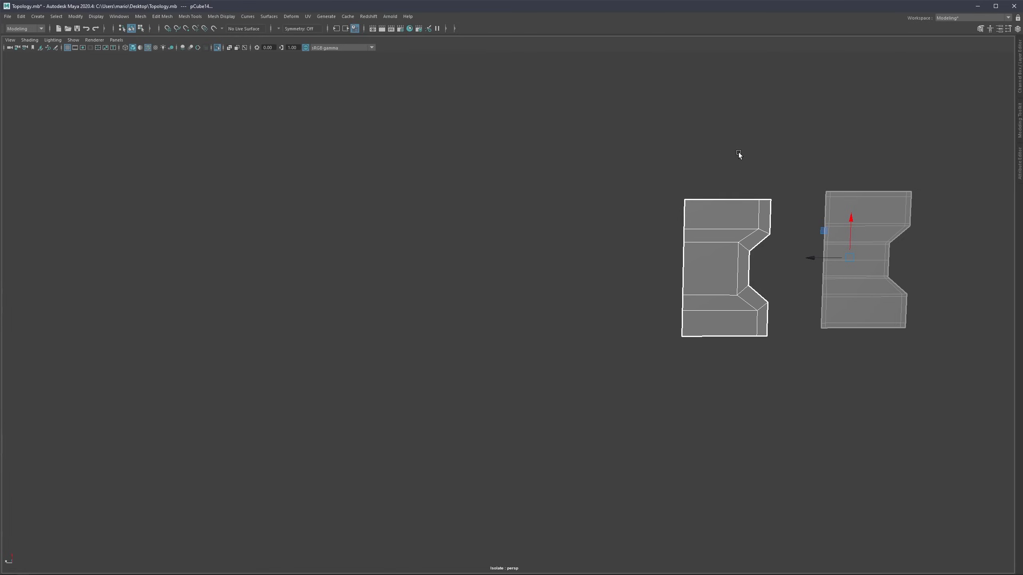
{"action": "left_click", "coordinate": [738, 152]}
Step: Lower the panel copy slightly and remove its support loops, leaving only the horizontal edges that run from the notch corners
{"action": "middle_click_drag", "start_coordinate": [759, 208], "coordinate": [447, 255], "text": "alt"}
{"action": "scroll", "coordinate": [448, 256], "scroll_direction": "up", "scroll_amount": 7}
{"action": "middle_click_drag", "start_coordinate": [616, 296], "coordinate": [399, 269], "text": "alt"}
{"action": "left_click", "coordinate": [400, 270]}
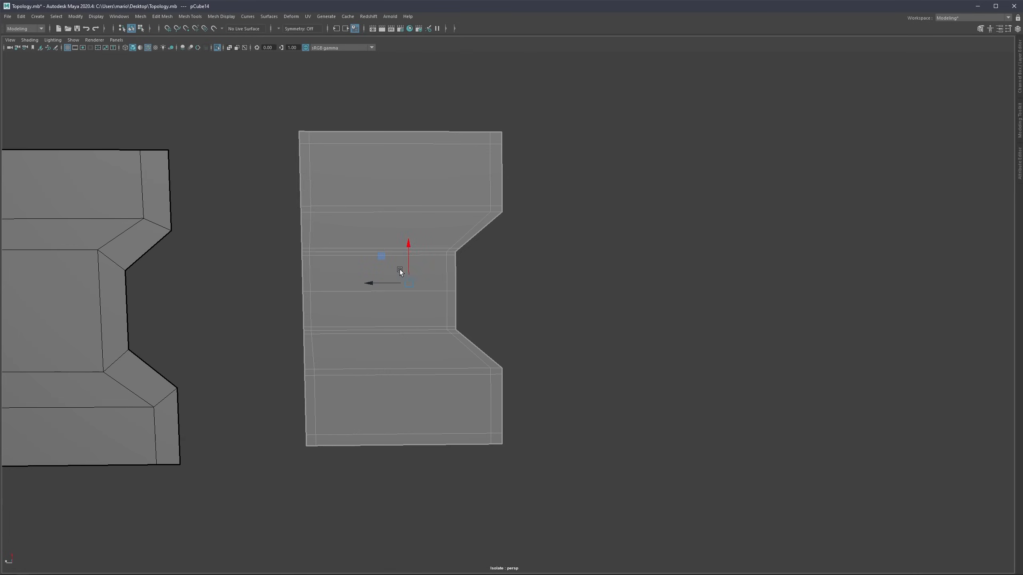
{"action": "left_click_drag", "start_coordinate": [408, 246], "coordinate": [408, 263]}
{"action": "key", "text": "F10"}
{"action": "double_click", "coordinate": [400, 272]}
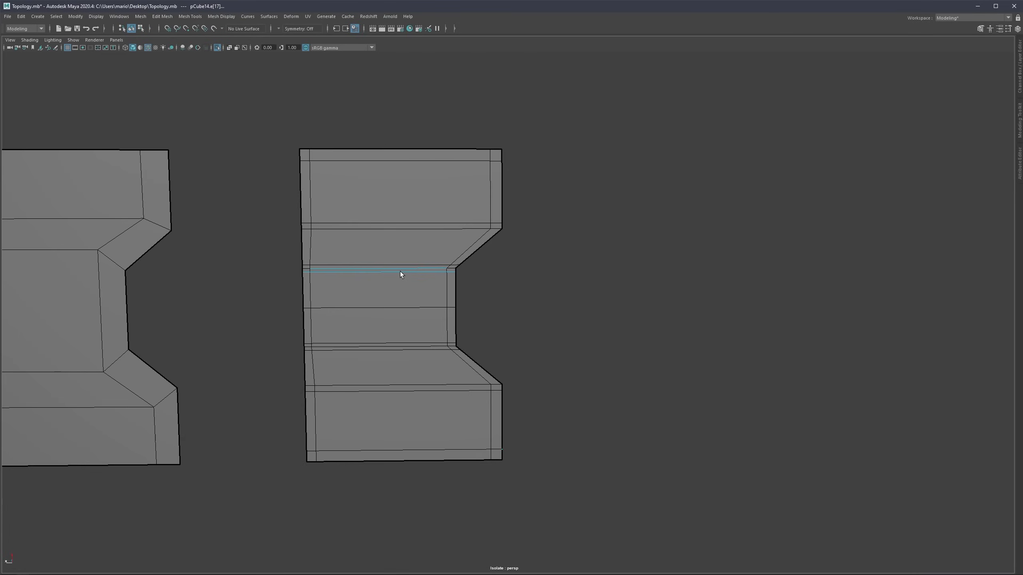
{"action": "double_click", "coordinate": [403, 265], "text": "shift"}
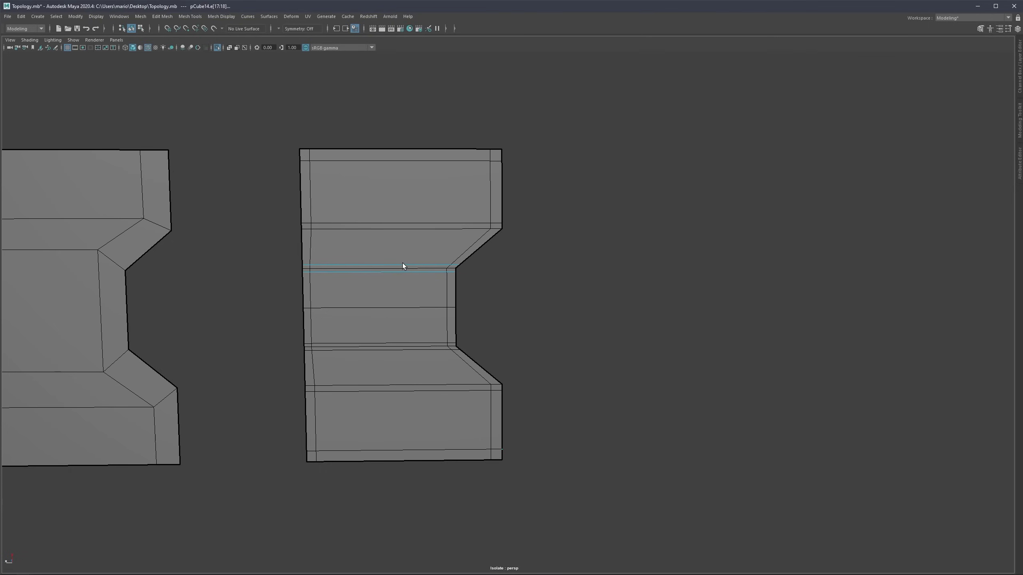
{"action": "double_click", "coordinate": [456, 390], "text": "shift"}
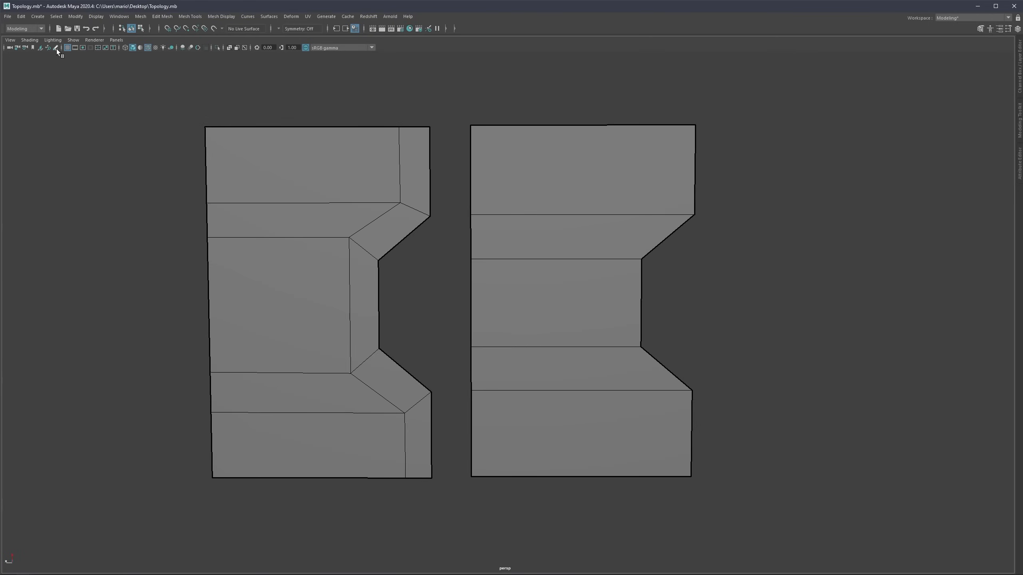
Step: Sketch short yellow Grease Pencil lines radiating outward from the copied panel's notched side, corners and lower edge
{"action": "left_click", "coordinate": [56, 48]}
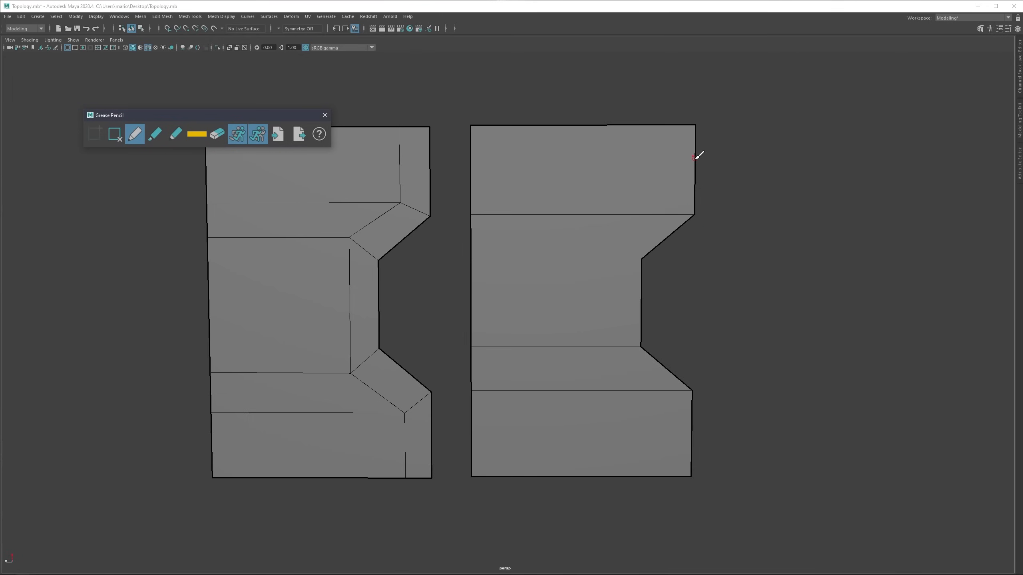
{"action": "left_click_drag", "start_coordinate": [695, 162], "coordinate": [730, 161]}
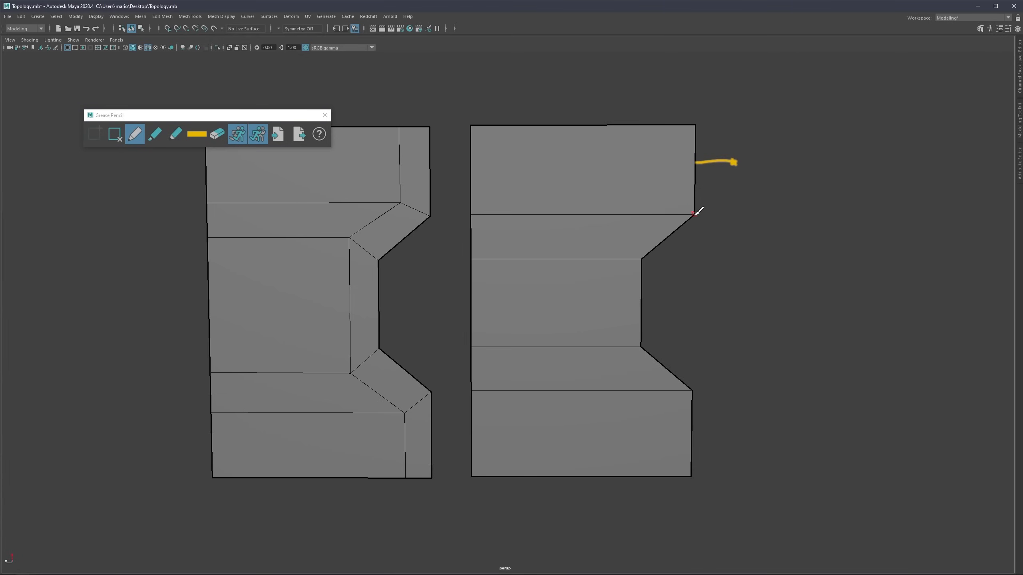
{"action": "left_click_drag", "start_coordinate": [694, 214], "coordinate": [719, 232]}
{"action": "left_click_drag", "start_coordinate": [643, 259], "coordinate": [671, 277]}
{"action": "left_click_drag", "start_coordinate": [644, 308], "coordinate": [669, 305]}
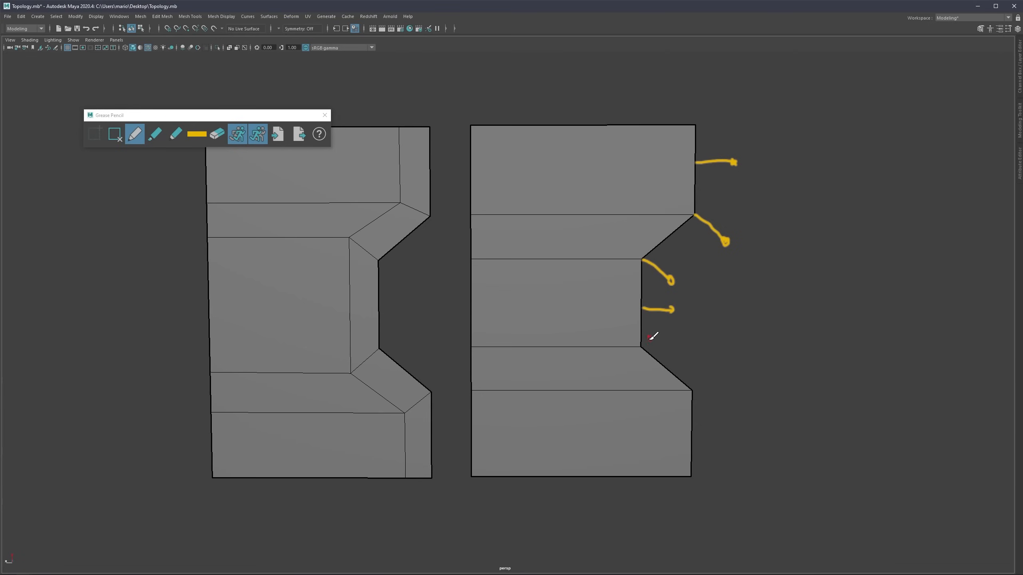
{"action": "left_click_drag", "start_coordinate": [641, 344], "coordinate": [677, 330]}
{"action": "left_click_drag", "start_coordinate": [678, 379], "coordinate": [701, 355]}
{"action": "left_click_drag", "start_coordinate": [695, 411], "coordinate": [740, 452]}
{"action": "left_click_drag", "start_coordinate": [691, 479], "coordinate": [723, 507]}
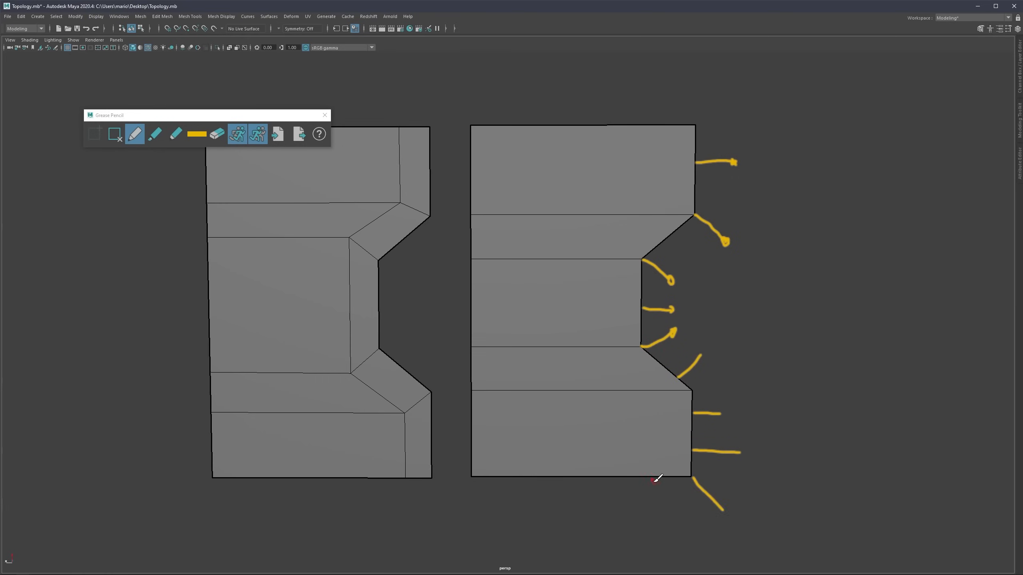
{"action": "left_click_drag", "start_coordinate": [649, 479], "coordinate": [651, 526]}
Step: Sketch diagonal lines inward from the upper notch corners and two horizontal lines from the straight side to meet them
{"action": "left_click_drag", "start_coordinate": [640, 257], "coordinate": [568, 193]}
{"action": "mouse_move", "coordinate": [695, 214]}
{"action": "left_mouse_down"}
{"action": "mouse_move", "coordinate": [642, 164]}
{"action": "mouse_move", "coordinate": [656, 165]}
{"action": "mouse_move", "coordinate": [634, 168]}
{"action": "left_mouse_up"}
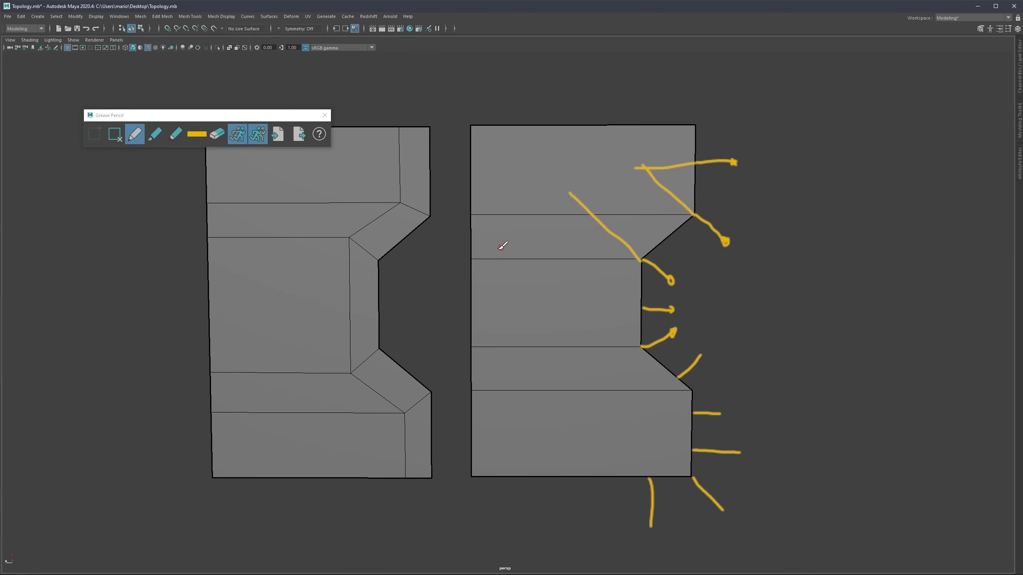
{"action": "mouse_move", "coordinate": [465, 189]}
{"action": "left_mouse_down"}
{"action": "mouse_move", "coordinate": [442, 186]}
{"action": "mouse_move", "coordinate": [595, 187]}
{"action": "left_mouse_up"}
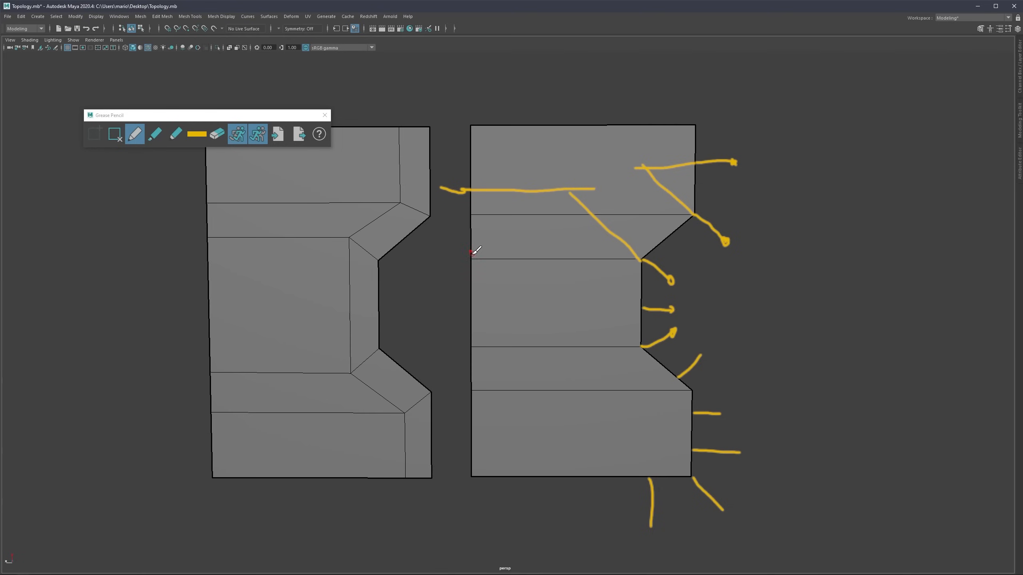
{"action": "left_click_drag", "start_coordinate": [448, 237], "coordinate": [640, 233]}
{"action": "left_click_drag", "start_coordinate": [590, 188], "coordinate": [676, 187]}
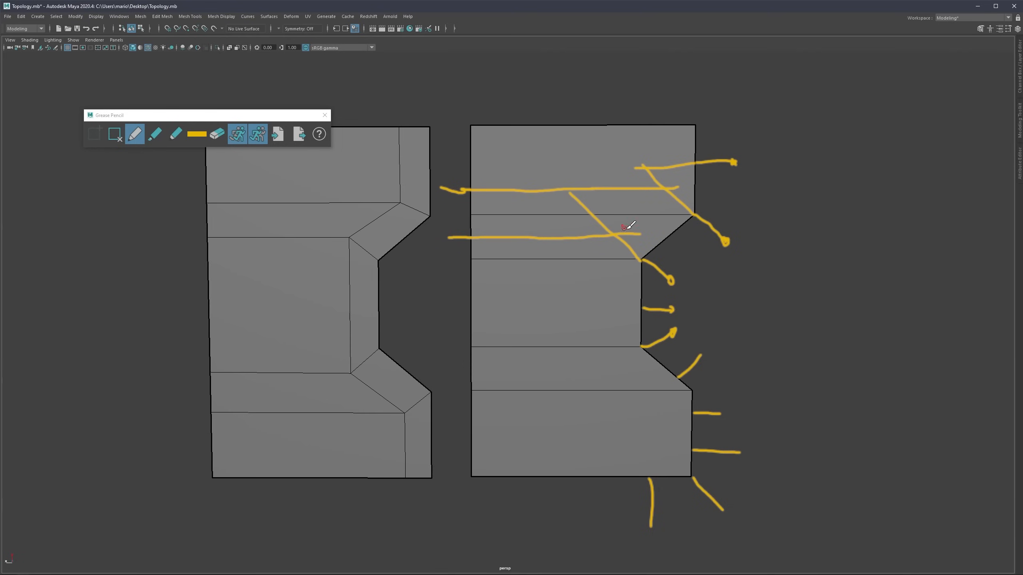
Step: Mark the two line crossings, connect them parallel to the notch, and add a vertical line with two lower horizontals meeting it
{"action": "left_click_drag", "start_coordinate": [616, 237], "coordinate": [617, 236]}
{"action": "left_click_drag", "start_coordinate": [661, 192], "coordinate": [665, 192]}
{"action": "left_click_drag", "start_coordinate": [615, 238], "coordinate": [680, 181]}
{"action": "left_click_drag", "start_coordinate": [615, 237], "coordinate": [620, 351]}
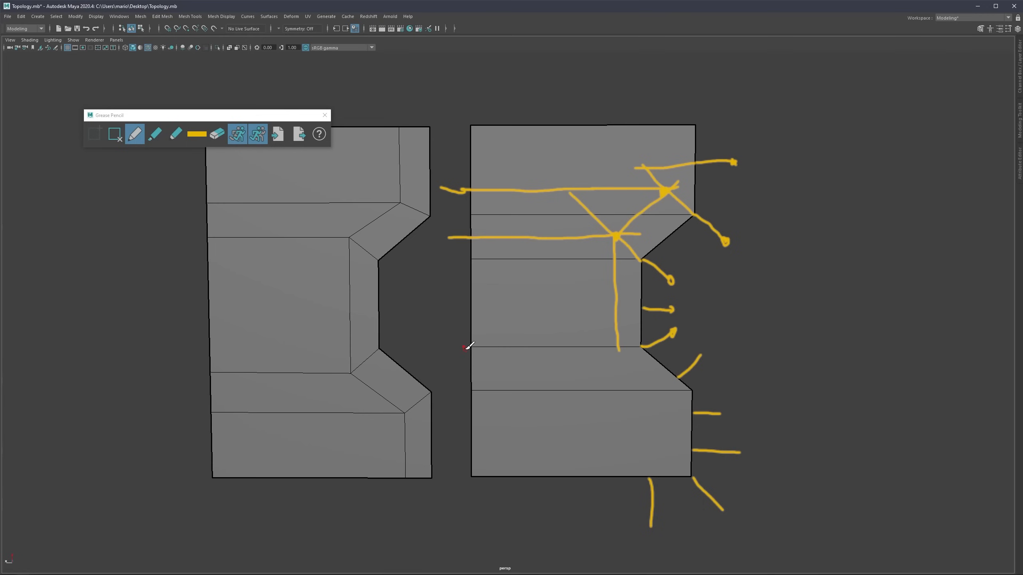
{"action": "mouse_move", "coordinate": [474, 345]}
{"action": "left_mouse_down"}
{"action": "mouse_move", "coordinate": [455, 343]}
{"action": "mouse_move", "coordinate": [619, 340]}
{"action": "left_mouse_up"}
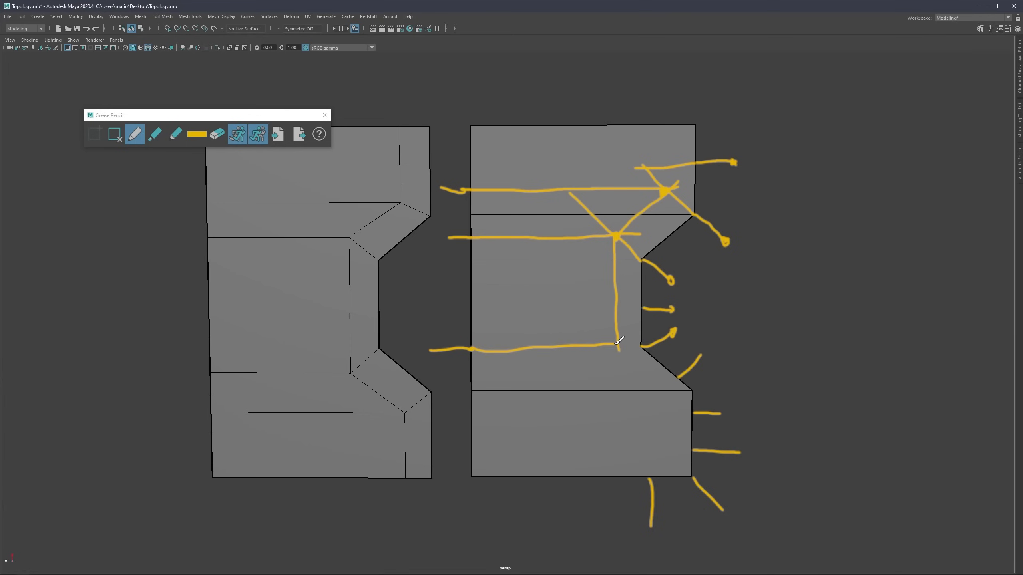
{"action": "mouse_move", "coordinate": [474, 298]}
{"action": "left_mouse_down"}
{"action": "mouse_move", "coordinate": [427, 304]}
{"action": "mouse_move", "coordinate": [644, 306]}
{"action": "mouse_move", "coordinate": [616, 305]}
{"action": "left_mouse_up"}
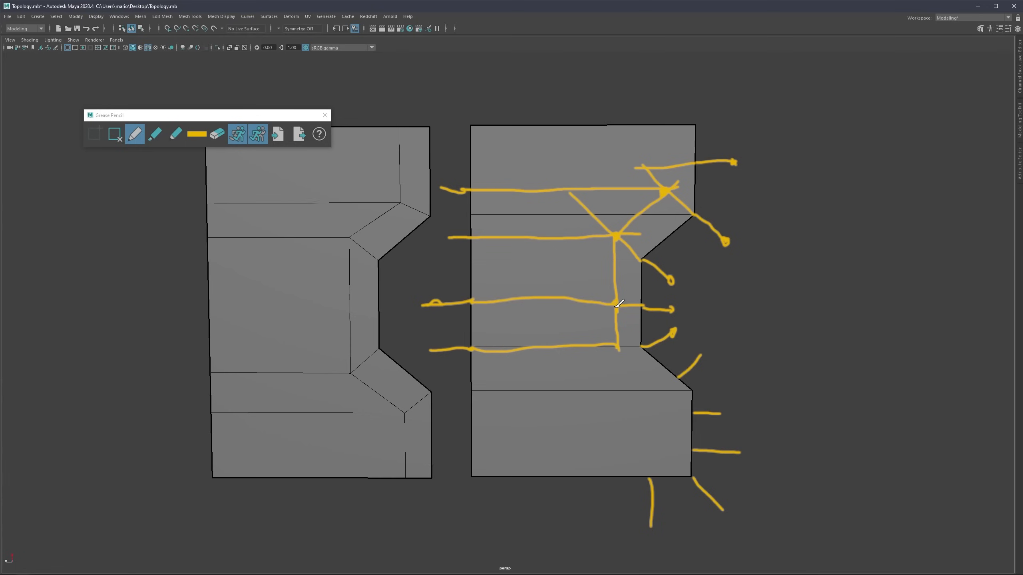
Step: Change the Grease Pencil colour to red, mark the intersection points, and trace the edge flow around the upper notch
{"action": "left_click", "coordinate": [197, 137]}
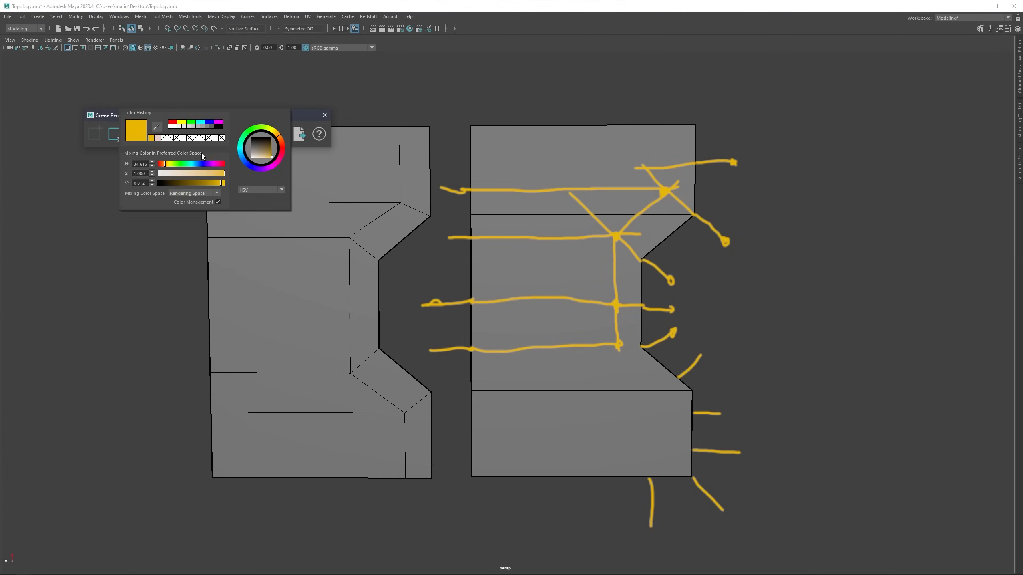
{"action": "left_click", "coordinate": [224, 164]}
{"action": "left_click", "coordinate": [615, 237]}
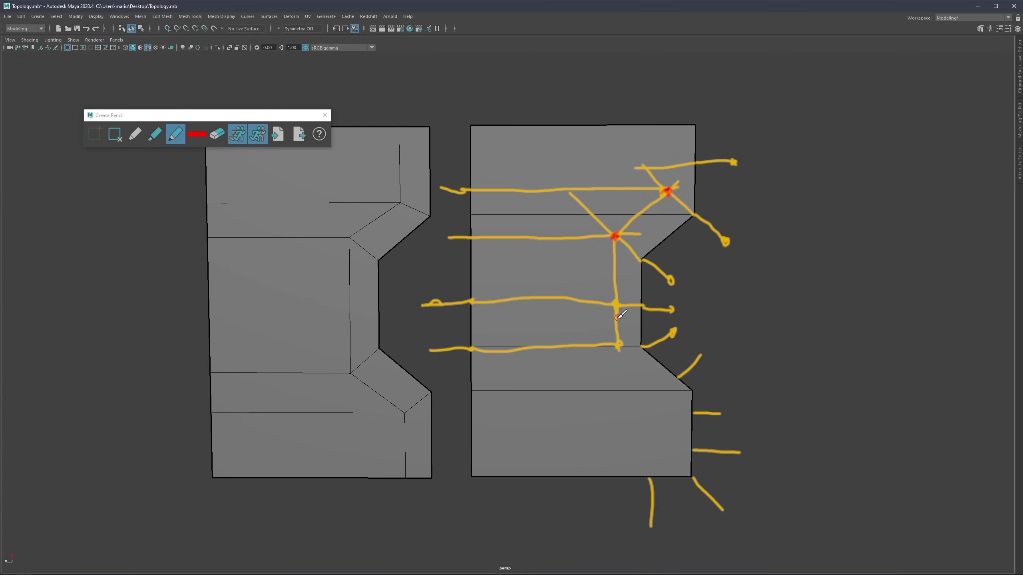
{"action": "left_click", "coordinate": [616, 303]}
{"action": "left_click_drag", "start_coordinate": [616, 304], "coordinate": [643, 306]}
{"action": "left_click_drag", "start_coordinate": [615, 237], "coordinate": [652, 203]}
{"action": "mouse_move", "coordinate": [617, 237]}
{"action": "left_mouse_down"}
{"action": "mouse_move", "coordinate": [620, 300]}
{"action": "mouse_move", "coordinate": [691, 210]}
{"action": "mouse_move", "coordinate": [663, 123]}
{"action": "left_mouse_up"}
{"action": "mouse_move", "coordinate": [667, 167]}
{"action": "left_mouse_down"}
{"action": "mouse_move", "coordinate": [684, 166]}
{"action": "mouse_move", "coordinate": [694, 199]}
{"action": "left_mouse_up"}
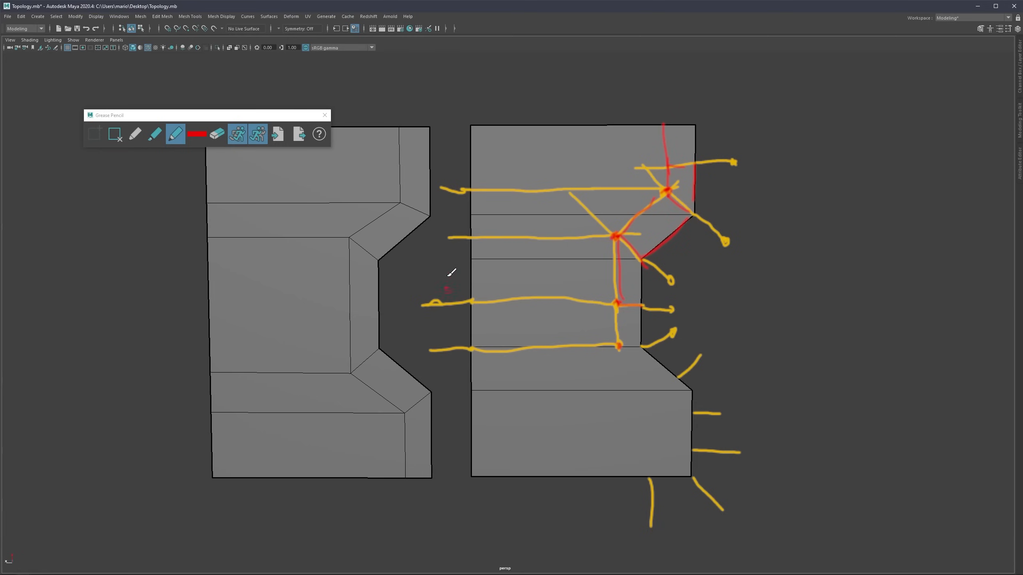
Step: Delete the Grease Pencil frame to clear all annotations, and exit the Grease Pencil
{"action": "left_click", "coordinate": [325, 115]}
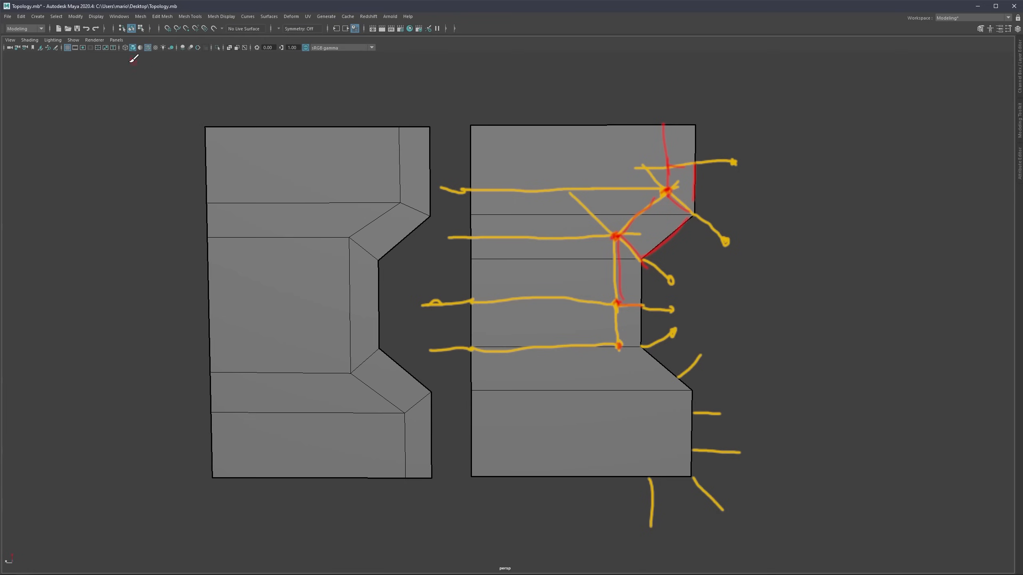
{"action": "left_click", "coordinate": [55, 48]}
{"action": "left_click", "coordinate": [115, 135]}
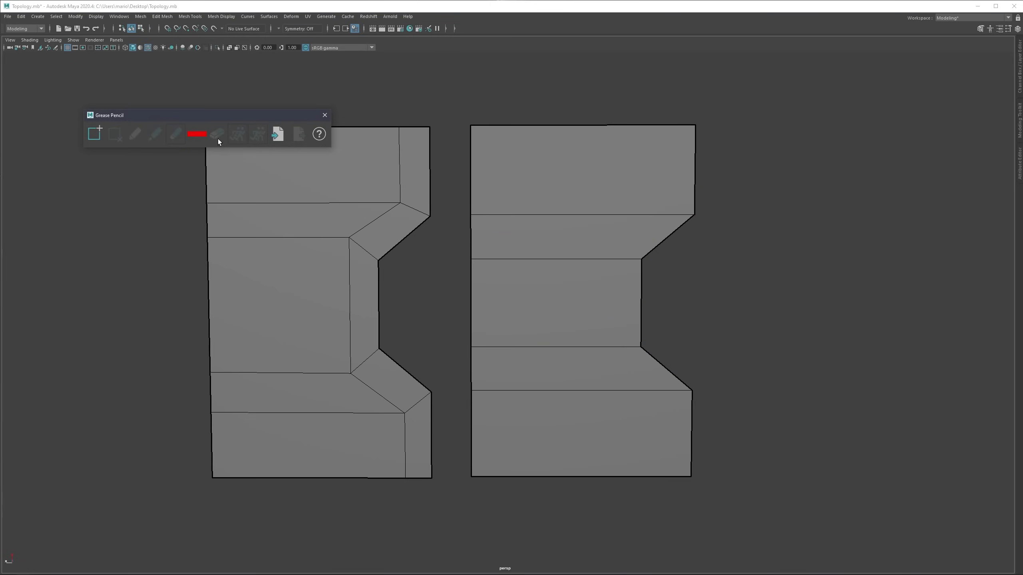
{"action": "left_click", "coordinate": [324, 115]}
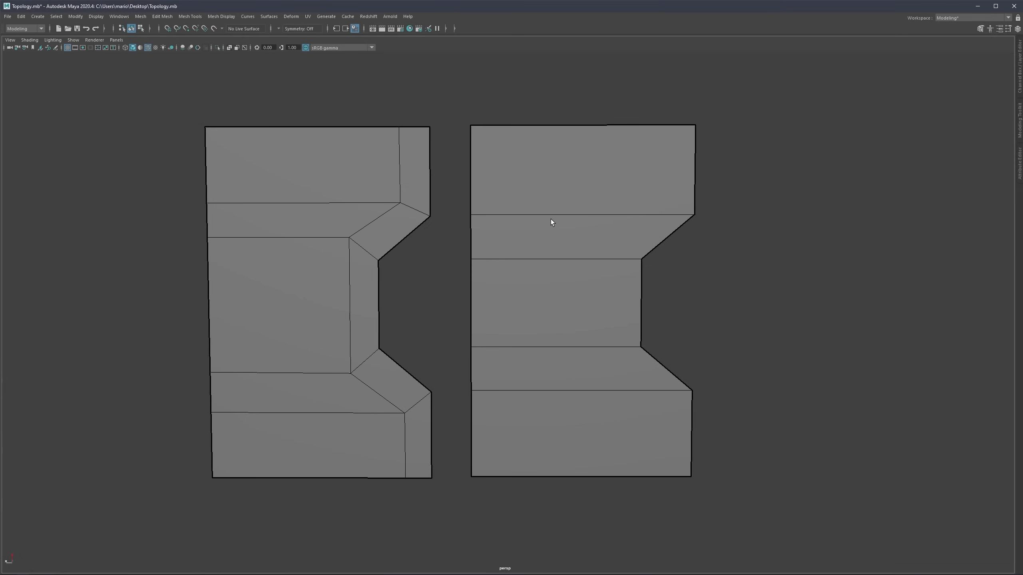
Step: Insert three evenly spaced vertical edge loops across the copied panel with the Multi-Cut tool
{"action": "key", "text": "ctrl+shift+x"}
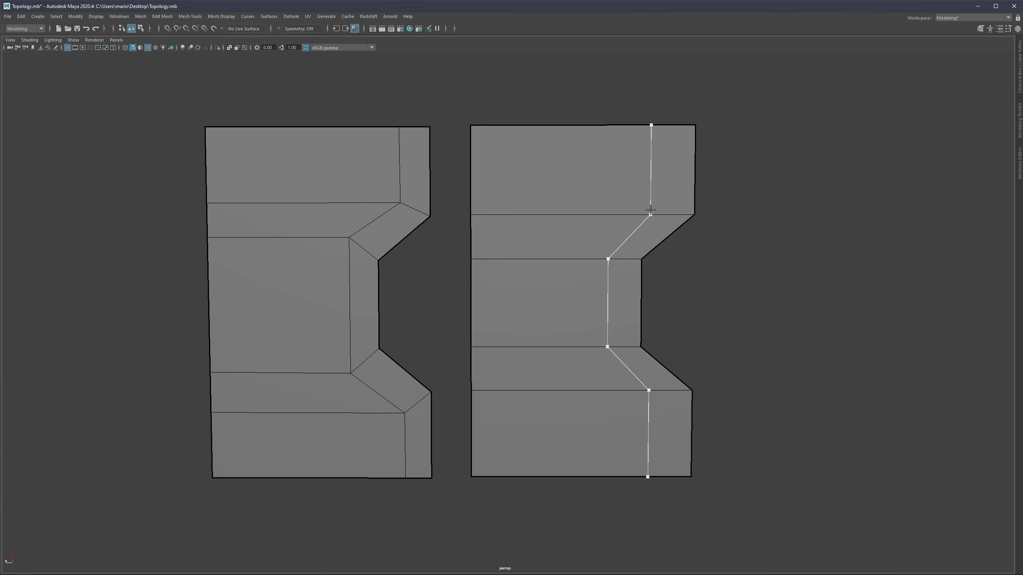
{"action": "middle_click", "coordinate": [641, 211], "text": "ctrl"}
{"action": "middle_click", "coordinate": [645, 212], "text": "ctrl"}
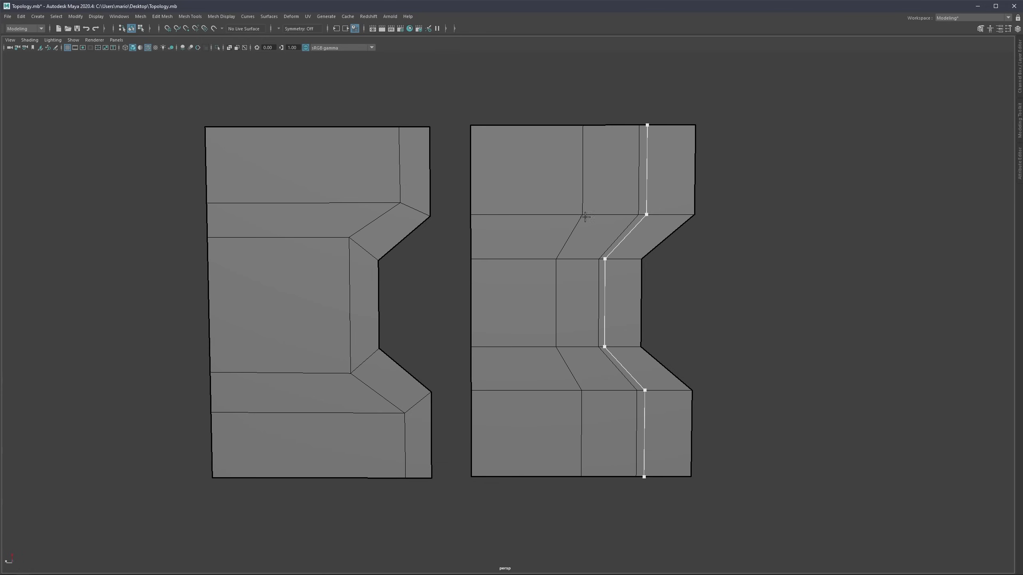
{"action": "middle_click", "coordinate": [549, 214], "text": "ctrl"}
{"action": "middle_click_drag", "start_coordinate": [641, 223], "coordinate": [575, 196], "text": "alt"}
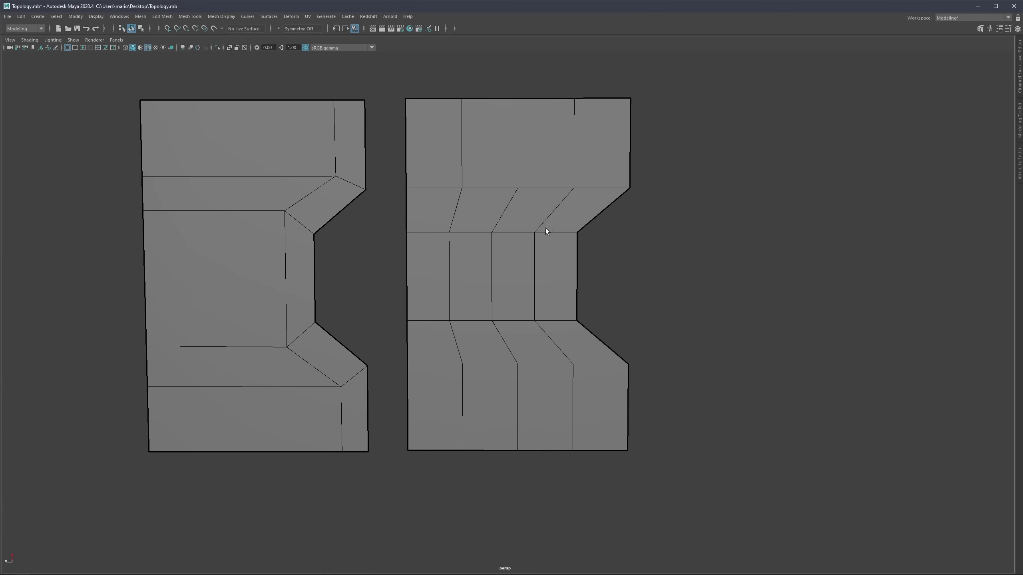
{"action": "right_click_drag", "start_coordinate": [530, 218], "coordinate": [544, 225], "text": "alt"}
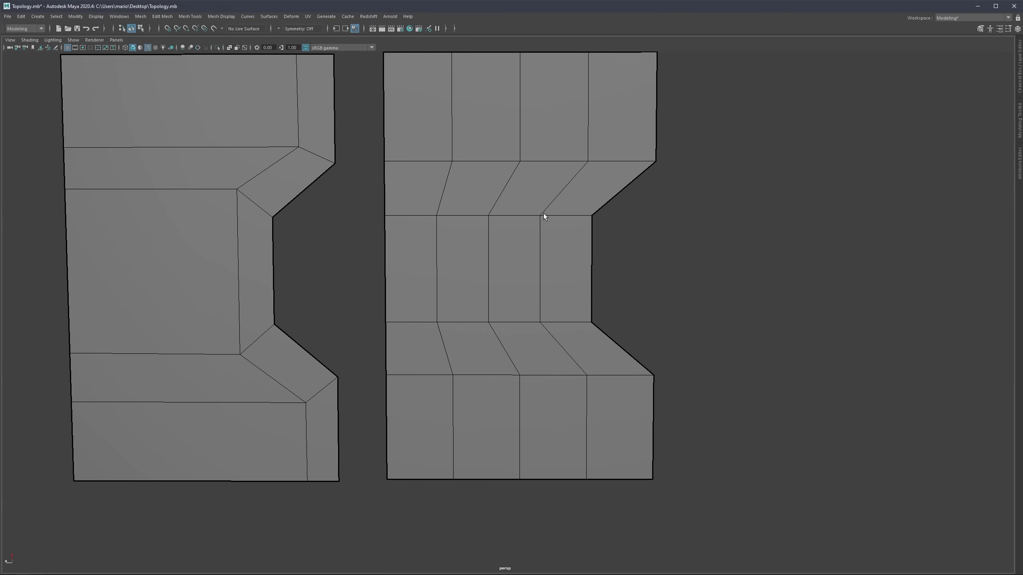
Step: Delete the two vertical loops farthest from the notch, keeping only the one nearest to it
{"action": "left_click", "coordinate": [539, 216]}
{"action": "right_click_drag", "start_coordinate": [490, 252], "coordinate": [488, 242]}
{"action": "double_click", "coordinate": [488, 242]}
{"action": "double_click", "coordinate": [437, 255], "text": "shift"}
{"action": "key", "text": "Delete"}
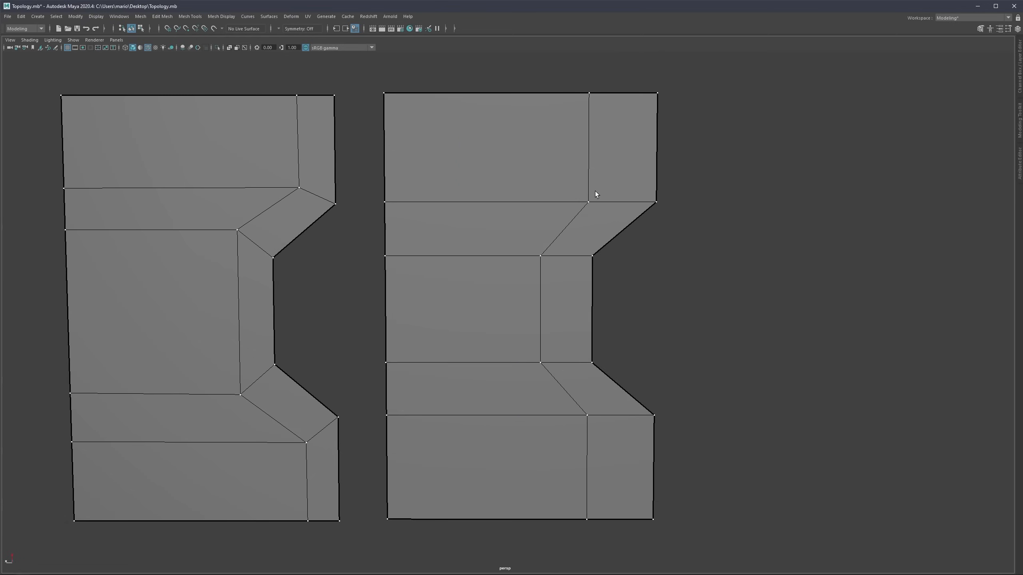
Step: Move the loop's upper vertices so it runs parallel to the panel's outline around the upper notch corners
{"action": "left_click", "coordinate": [589, 201]}
{"action": "middle_click_drag", "start_coordinate": [588, 201], "coordinate": [614, 174], "text": "ctrl+shift"}
{"action": "left_click", "coordinate": [576, 96]}
{"action": "left_click", "coordinate": [590, 93]}
{"action": "middle_click_drag", "start_coordinate": [590, 92], "coordinate": [610, 93], "text": "ctrl+shift"}
{"action": "left_click", "coordinate": [531, 260]}
{"action": "middle_click_drag", "start_coordinate": [530, 260], "coordinate": [560, 221], "text": "ctrl+shift"}
{"action": "left_click", "coordinate": [610, 171]}
{"action": "middle_click_drag", "start_coordinate": [611, 172], "coordinate": [621, 169], "text": "ctrl+shift"}
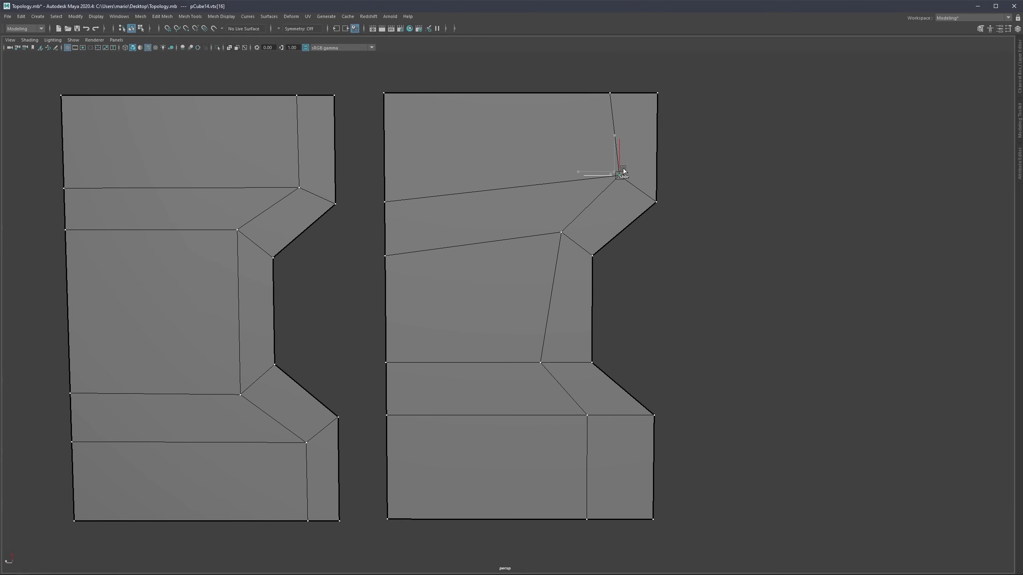
{"action": "left_click", "coordinate": [606, 91]}
{"action": "middle_click_drag", "start_coordinate": [606, 92], "coordinate": [614, 92], "text": "ctrl+shift"}
Step: Straighten the vertical loop edge beside the notch and shift it slightly away from the notch
{"action": "middle_click_drag", "start_coordinate": [586, 314], "coordinate": [545, 244], "text": "alt"}
{"action": "key", "text": "F11"}
{"action": "left_click", "coordinate": [555, 197]}
{"action": "left_click", "coordinate": [578, 116]}
{"action": "mouse_move", "coordinate": [537, 182]}
{"action": "right_mouse_down"}
{"action": "mouse_move", "coordinate": [510, 184]}
{"action": "mouse_move", "coordinate": [536, 166]}
{"action": "right_mouse_up"}
{"action": "left_click", "coordinate": [538, 169]}
{"action": "middle_click_drag", "start_coordinate": [545, 182], "coordinate": [566, 240], "text": "alt"}
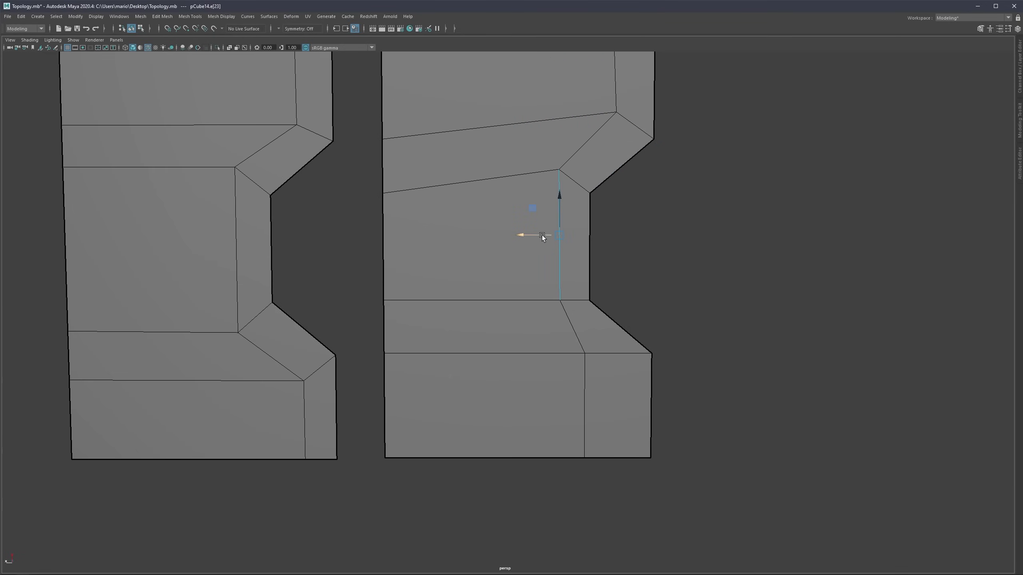
{"action": "left_click_drag", "start_coordinate": [536, 234], "coordinate": [526, 235], "text": "ctrl+shift"}
Step: Move the loop's lower vertices so it follows the lower notch corners and runs straight down to the bottom border
{"action": "key", "text": "F9"}
{"action": "left_click", "coordinate": [558, 291]}
{"action": "mouse_move", "coordinate": [551, 304]}
{"action": "left_mouse_down"}
{"action": "mouse_move", "coordinate": [552, 319]}
{"action": "mouse_move", "coordinate": [552, 303]}
{"action": "mouse_move", "coordinate": [538, 317]}
{"action": "left_mouse_up"}
{"action": "middle_click_drag", "start_coordinate": [563, 331], "coordinate": [541, 230], "text": "alt"}
{"action": "left_click_drag", "start_coordinate": [564, 239], "coordinate": [568, 288]}
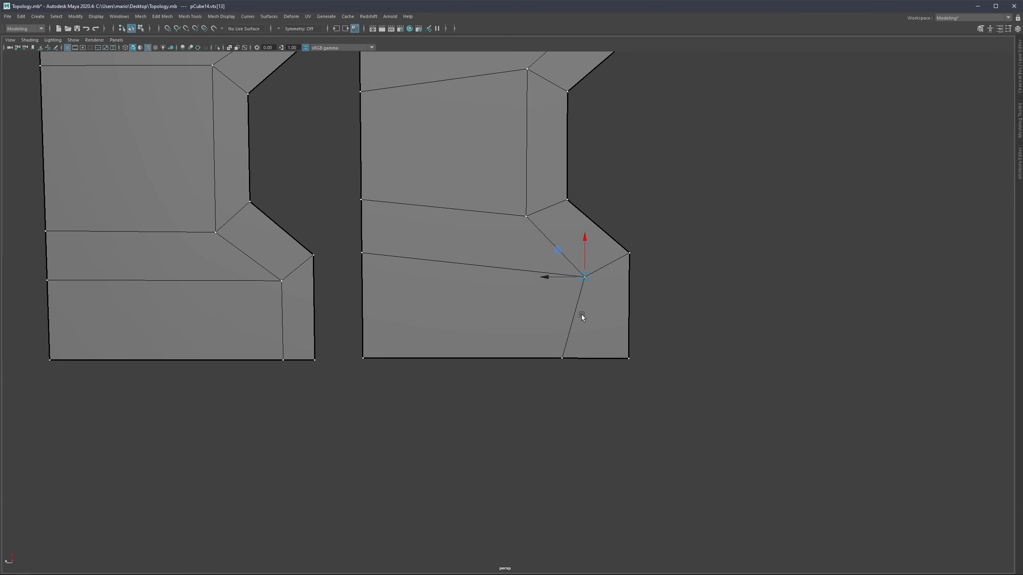
{"action": "left_click", "coordinate": [562, 358]}
{"action": "mouse_move", "coordinate": [563, 360]}
{"action": "left_mouse_down", "text": "ctrl+shift"}
{"action": "mouse_move", "coordinate": [543, 359]}
{"action": "mouse_move", "coordinate": [554, 358]}
{"action": "left_mouse_up", "text": "ctrl+shift"}
Step: Level the two lower horizontal edges by lowering their end vertices on the panel's straight side
{"action": "left_click", "coordinate": [360, 252]}
{"action": "mouse_move", "coordinate": [357, 243]}
{"action": "left_mouse_down", "text": "ctrl+shift"}
{"action": "mouse_move", "coordinate": [356, 256]}
{"action": "mouse_move", "coordinate": [358, 238]}
{"action": "mouse_move", "coordinate": [361, 249]}
{"action": "left_mouse_up", "text": "ctrl+shift"}
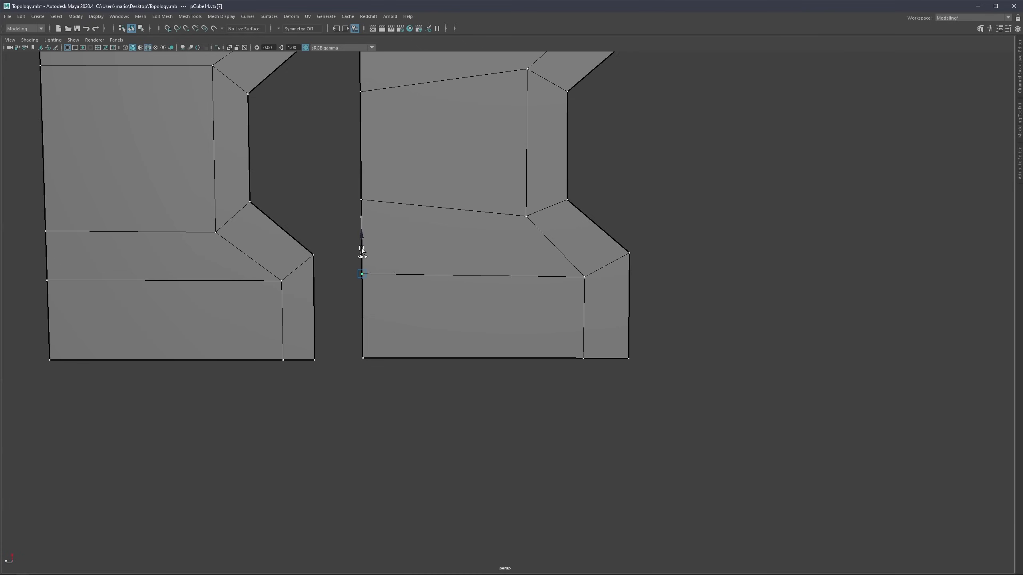
{"action": "middle_click_drag", "start_coordinate": [371, 262], "coordinate": [391, 286], "text": "alt"}
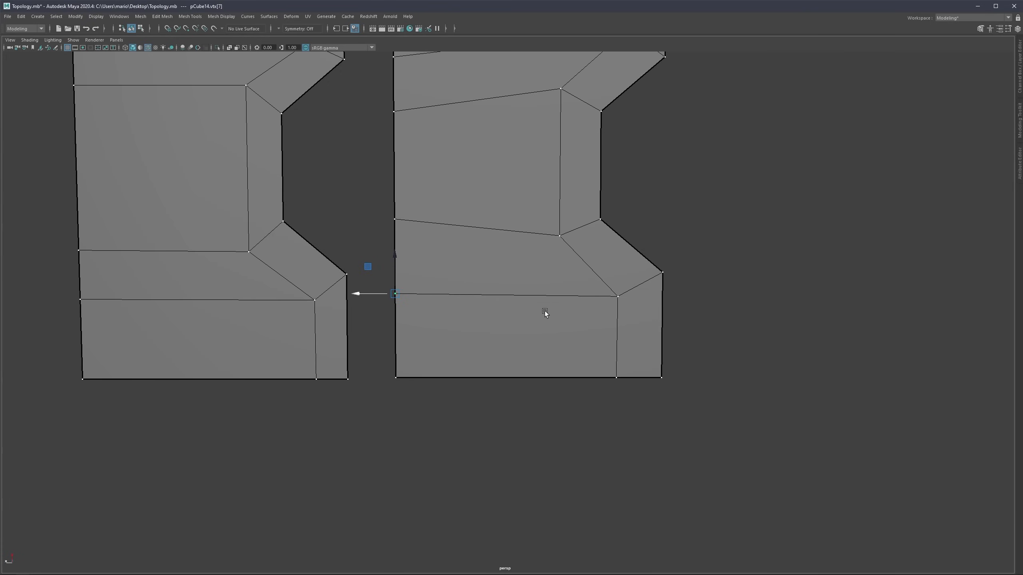
{"action": "left_click", "coordinate": [618, 296]}
{"action": "left_click", "coordinate": [406, 307]}
{"action": "left_click_drag", "start_coordinate": [669, 265], "coordinate": [657, 277]}
{"action": "middle_click_drag", "start_coordinate": [555, 271], "coordinate": [597, 321], "text": "alt"}
{"action": "left_click_drag", "start_coordinate": [460, 250], "coordinate": [432, 276]}
{"action": "left_click_drag", "start_coordinate": [438, 229], "coordinate": [437, 245]}
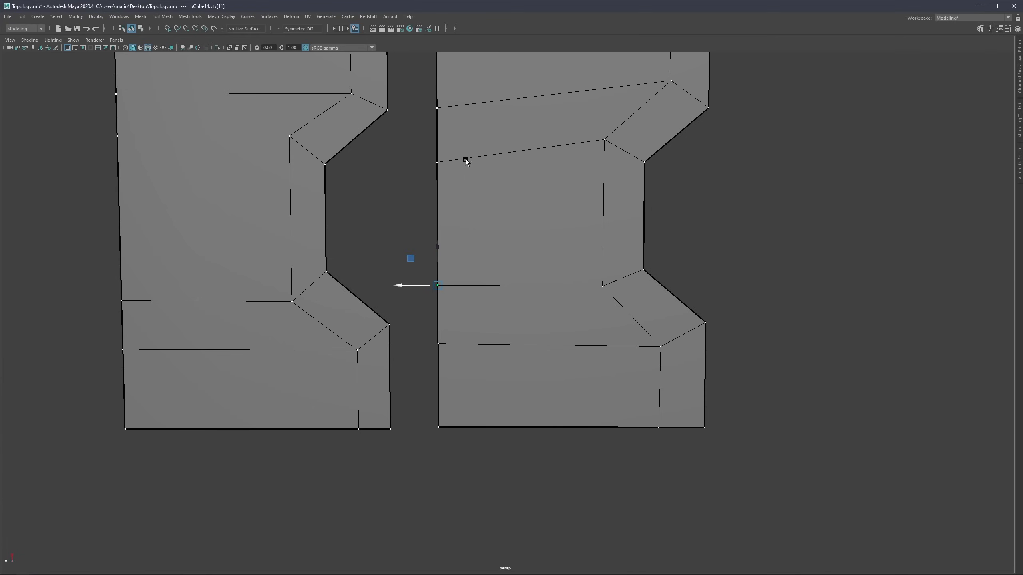
Step: Level the two upper horizontal edges by raising their end vertices on the panel's straight side
{"action": "middle_click_drag", "start_coordinate": [467, 159], "coordinate": [484, 246], "text": "alt"}
{"action": "left_click", "coordinate": [449, 205]}
{"action": "left_click_drag", "start_coordinate": [451, 180], "coordinate": [451, 152], "text": "ctrl+shift"}
{"action": "left_click", "coordinate": [450, 260]}
{"action": "left_click_drag", "start_coordinate": [450, 226], "coordinate": [457, 218], "text": "ctrl+shift"}
{"action": "scroll", "coordinate": [504, 229], "scroll_direction": "down", "scroll_amount": 2}
{"action": "middle_click_drag", "start_coordinate": [548, 240], "coordinate": [520, 188], "text": "alt"}
{"action": "key", "text": "q"}
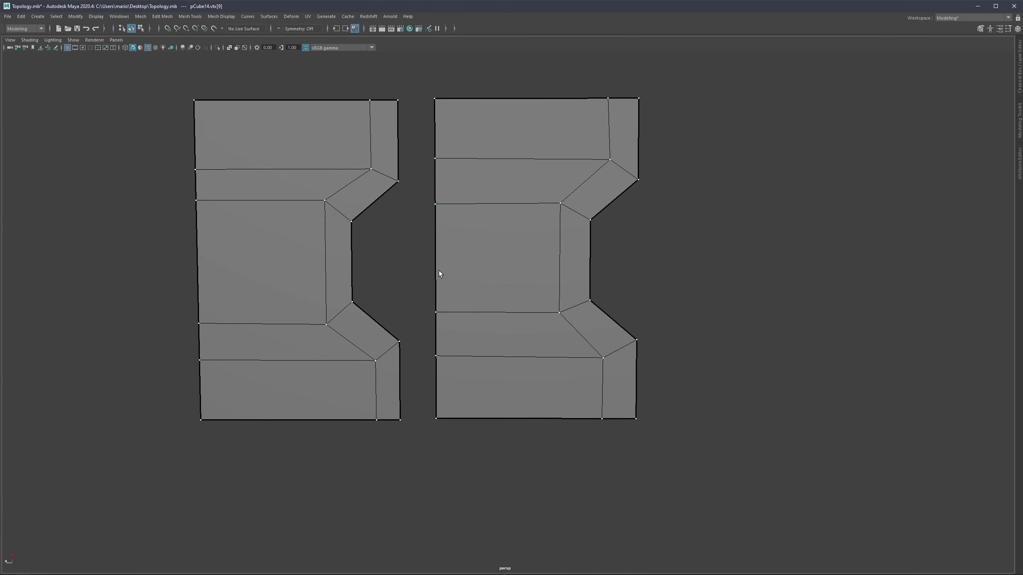
Step: Return to object selection and delete the reworked panel copy
{"action": "middle_click_drag", "start_coordinate": [438, 270], "coordinate": [479, 248], "text": "alt"}
{"action": "right_click_drag", "start_coordinate": [567, 200], "coordinate": [576, 192]}
{"action": "key", "text": "Delete"}
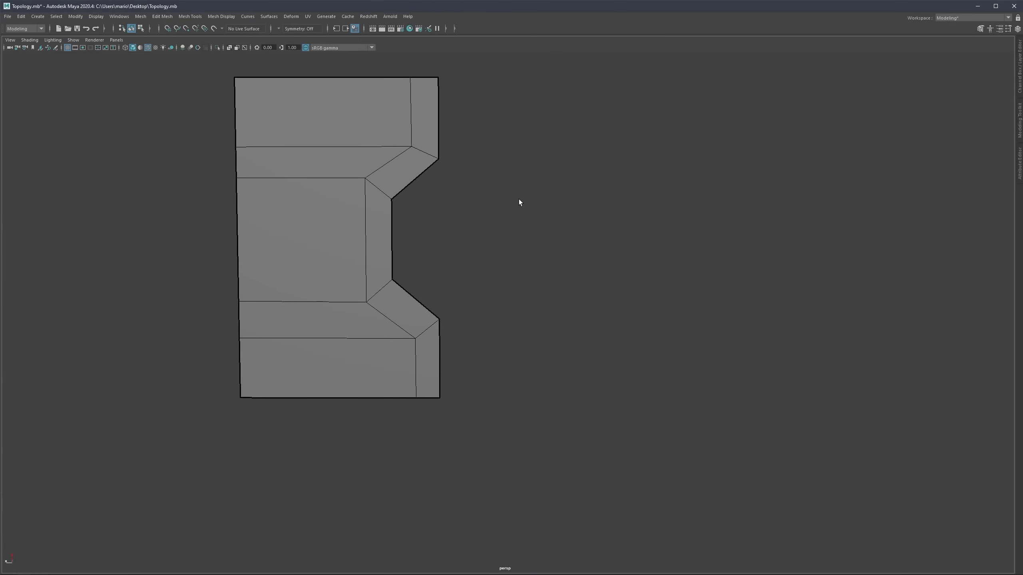
Step: Insert three evenly spaced vertical edge loops through the panel's wide faces, between its straight side and the loop following the notch
{"action": "key", "text": "f"}
{"action": "scroll", "coordinate": [418, 221], "scroll_direction": "up", "scroll_amount": 3}
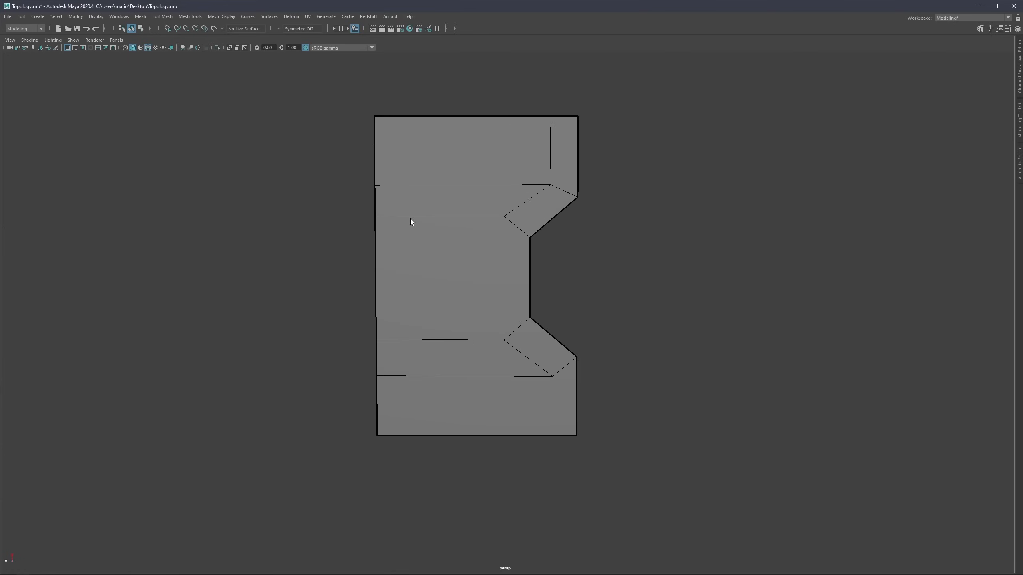
{"action": "key", "text": "F8"}
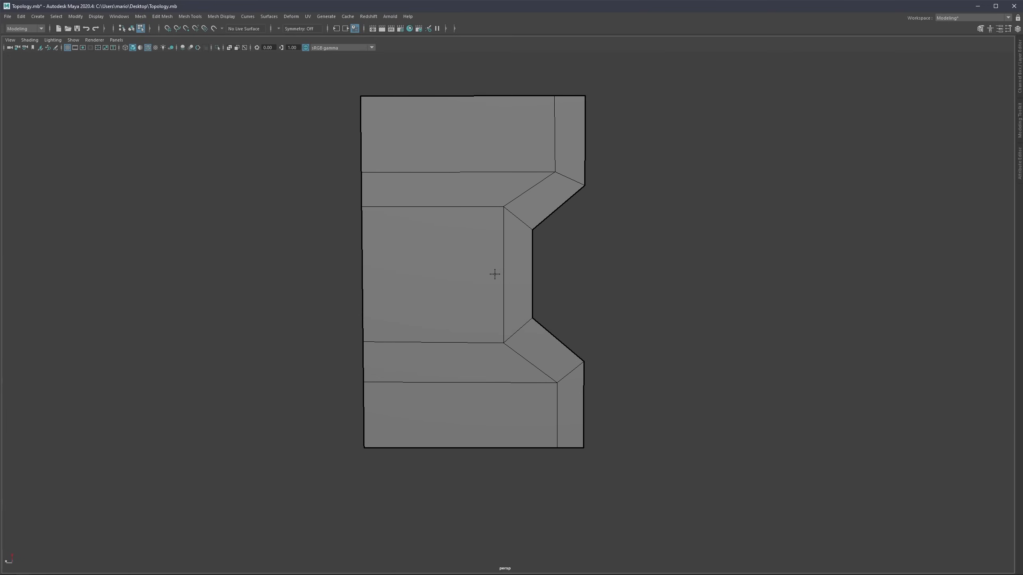
{"action": "key", "text": "F8"}
{"action": "left_click", "coordinate": [507, 256]}
{"action": "key", "text": "ctrl+shift+x"}
{"action": "middle_click", "coordinate": [479, 208], "text": "ctrl"}
{"action": "middle_click", "coordinate": [477, 208], "text": "ctrl"}
{"action": "middle_click", "coordinate": [412, 204], "text": "ctrl"}
Step: Insert centred horizontal edge loops through the panel: three across the middle section and one across each band above and below it
{"action": "middle_click", "coordinate": [463, 278], "text": "ctrl"}
{"action": "middle_click", "coordinate": [473, 300], "text": "ctrl"}
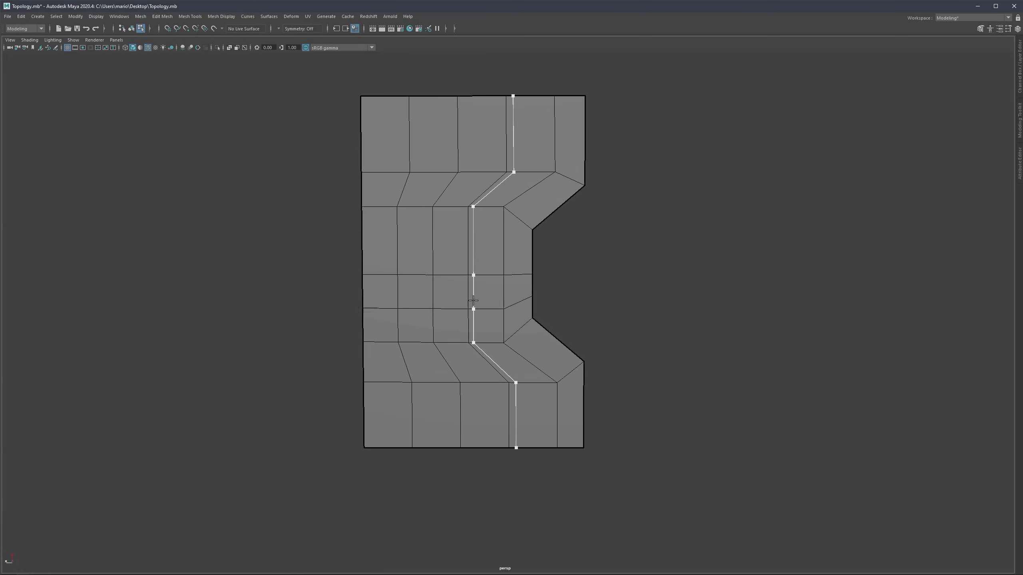
{"action": "middle_click", "coordinate": [475, 245], "text": "ctrl"}
{"action": "middle_click", "coordinate": [488, 145], "text": "ctrl"}
{"action": "middle_click", "coordinate": [523, 401], "text": "ctrl"}
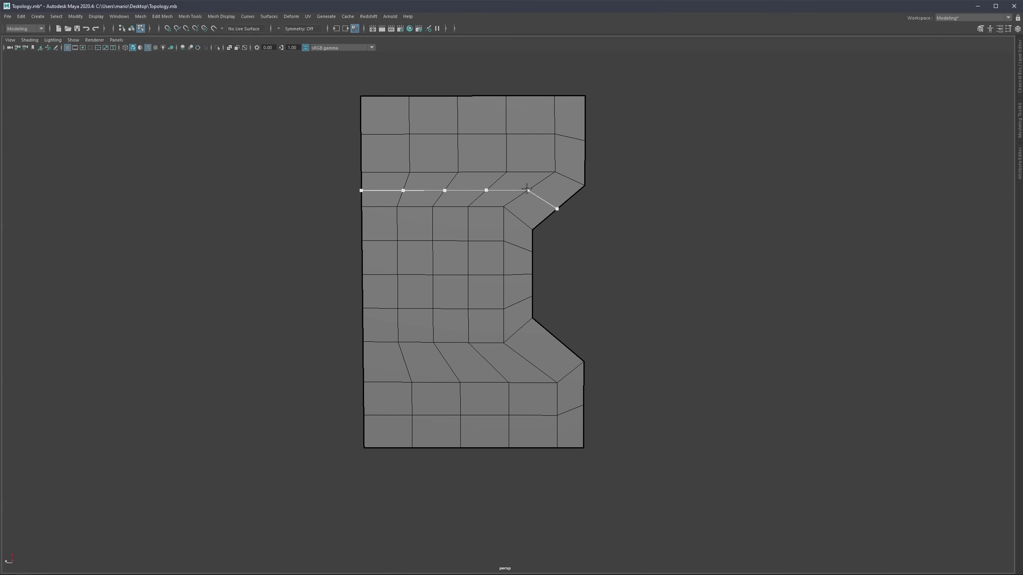
{"action": "middle_click", "coordinate": [535, 200], "text": "ctrl"}
{"action": "middle_click", "coordinate": [524, 347], "text": "ctrl"}
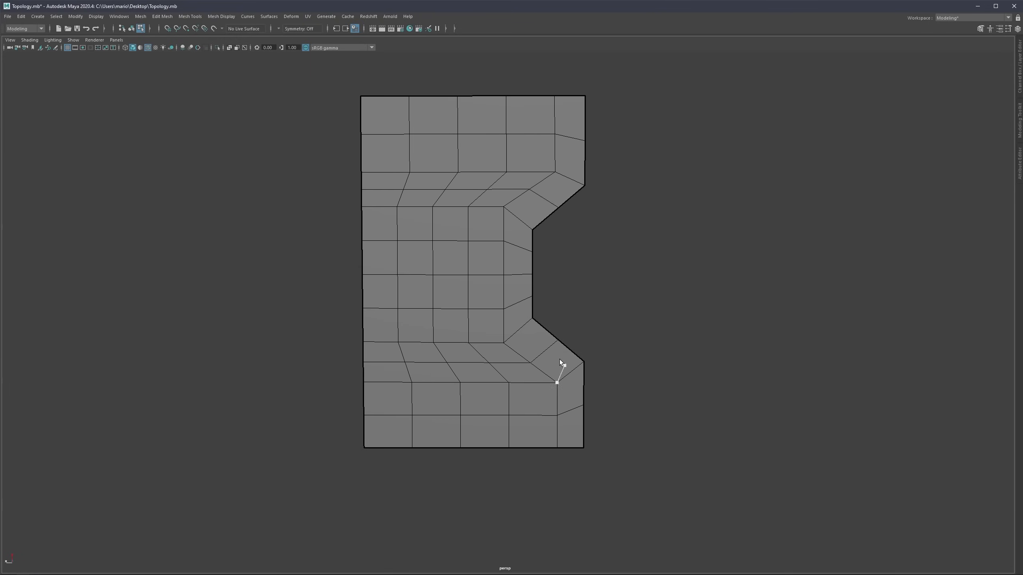
Step: Extrude the panel's border edges with an offset to form a narrow frame around the whole outline
{"action": "double_click", "coordinate": [546, 330]}
{"action": "key", "text": "ctrl+e"}
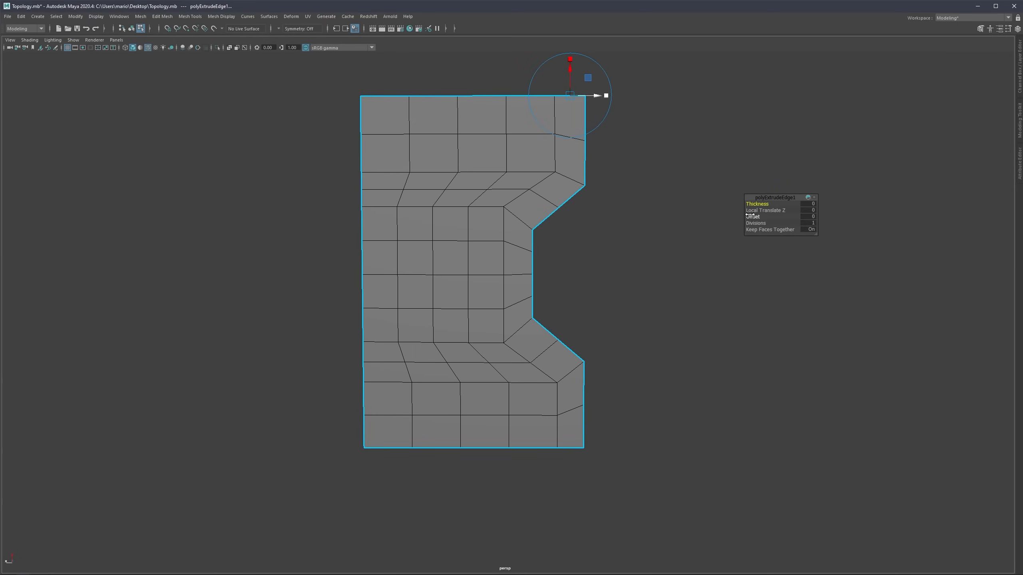
{"action": "left_click_drag", "start_coordinate": [753, 216], "coordinate": [836, 220]}
{"action": "key", "text": "q"}
{"action": "left_click_drag", "start_coordinate": [419, 272], "coordinate": [441, 261], "text": "alt"}
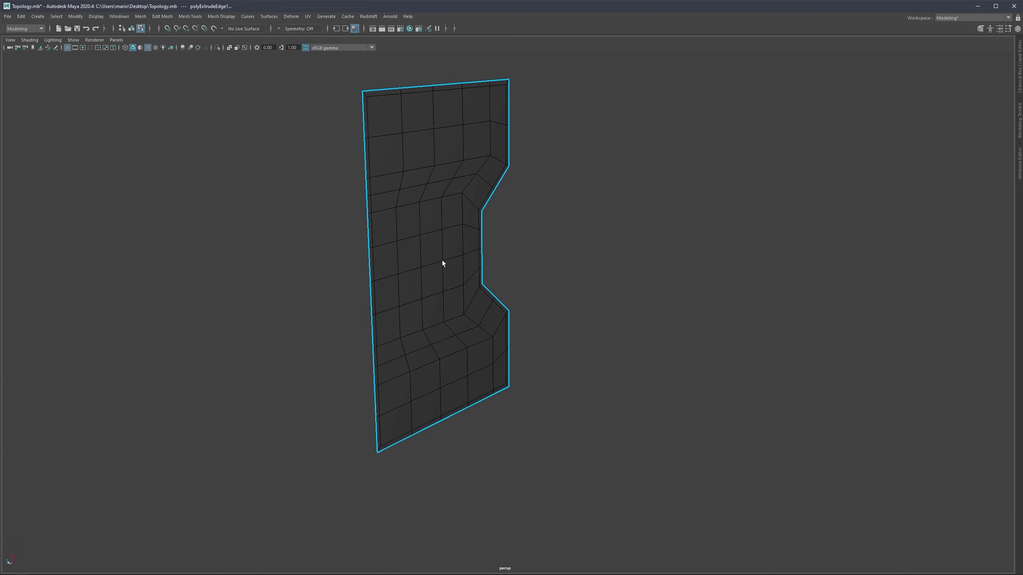
Step: Extrude all of the panel's faces with a thickness value to turn the flat sheet into a solid slab
{"action": "right_click_drag", "start_coordinate": [398, 236], "coordinate": [422, 231]}
{"action": "key", "text": "w"}
{"action": "key", "text": "ctrl+e"}
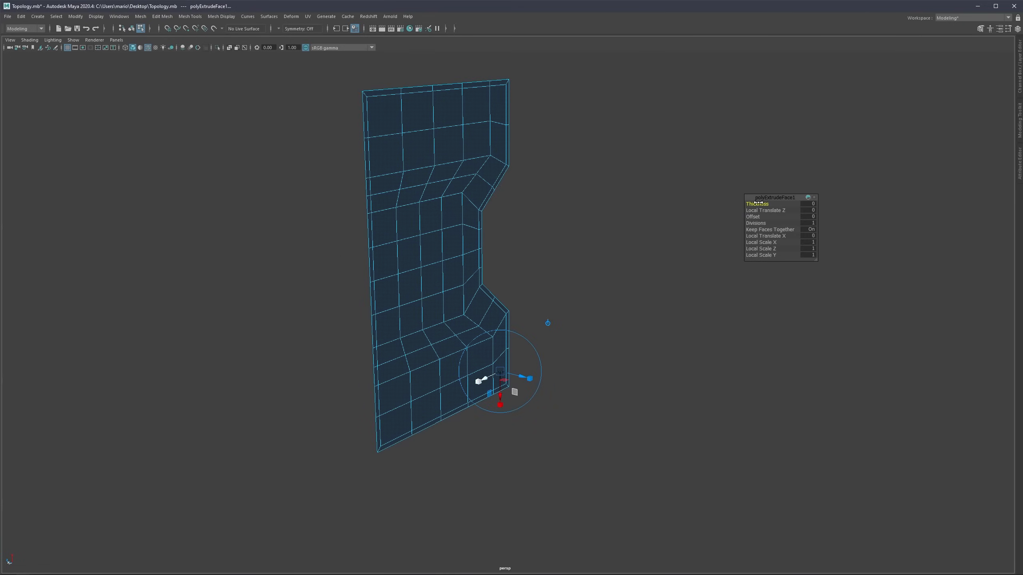
{"action": "left_click_drag", "start_coordinate": [759, 204], "coordinate": [1021, 216]}
{"action": "left_click_drag", "start_coordinate": [750, 203], "coordinate": [1014, 222]}
Step: Insert supporting edge loops around the slab's rim, close to its front and back edges
{"action": "right_click_drag", "start_coordinate": [555, 196], "coordinate": [417, 196], "text": "shift"}
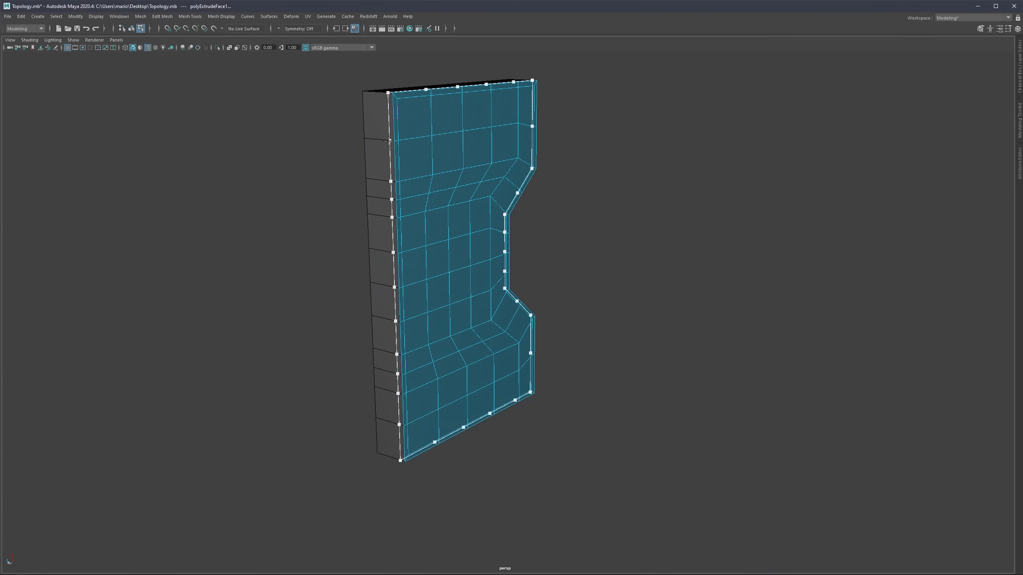
{"action": "left_click", "coordinate": [390, 140], "text": "ctrl"}
{"action": "left_click", "coordinate": [368, 139], "text": "ctrl"}
Step: Preview the thickened panel smoothed in object mode, view it from the front, and return it to the unsmoothed display
{"action": "key", "text": "3"}
{"action": "right_click_drag", "start_coordinate": [572, 228], "coordinate": [618, 196]}
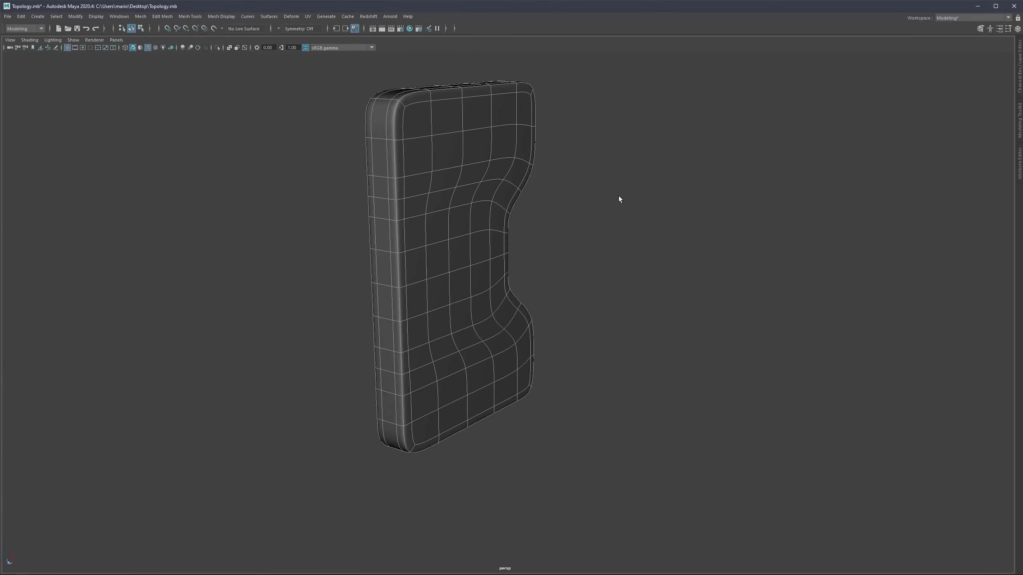
{"action": "left_click", "coordinate": [619, 196]}
{"action": "left_click_drag", "start_coordinate": [618, 196], "coordinate": [416, 192], "text": "alt"}
{"action": "scroll", "coordinate": [510, 210], "scroll_direction": "down", "scroll_amount": 2}
{"action": "left_click", "coordinate": [486, 203]}
{"action": "key", "text": "1"}
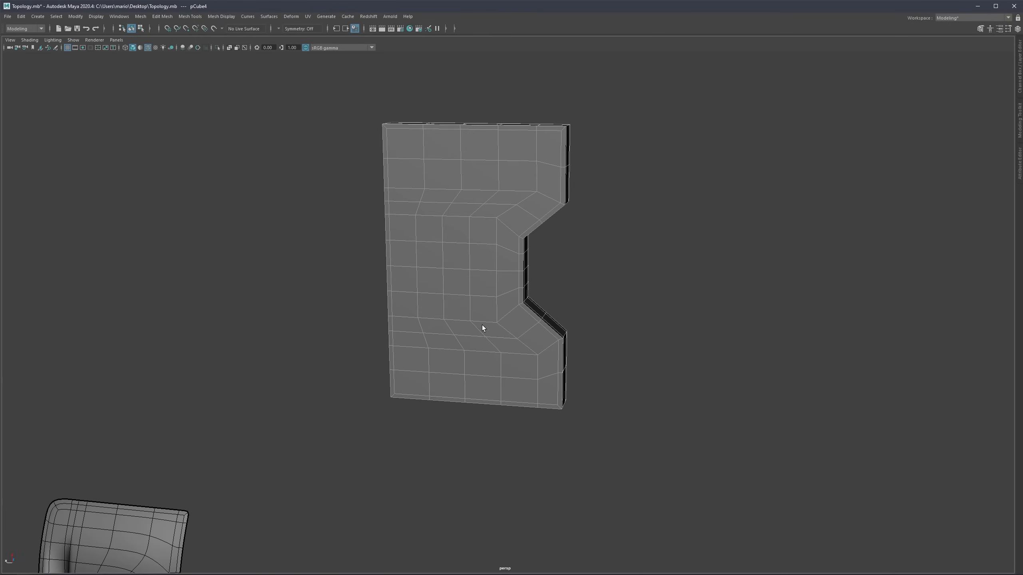
Step: Delete the thickened panel and bring the bordered flat panel into closer view
{"action": "middle_click_drag", "start_coordinate": [481, 327], "coordinate": [577, 213], "text": "alt"}
{"action": "scroll", "coordinate": [577, 213], "scroll_direction": "down", "scroll_amount": 4}
{"action": "middle_click_drag", "start_coordinate": [514, 291], "coordinate": [604, 257], "text": "alt"}
{"action": "left_click_drag", "start_coordinate": [604, 226], "coordinate": [638, 204], "text": "alt"}
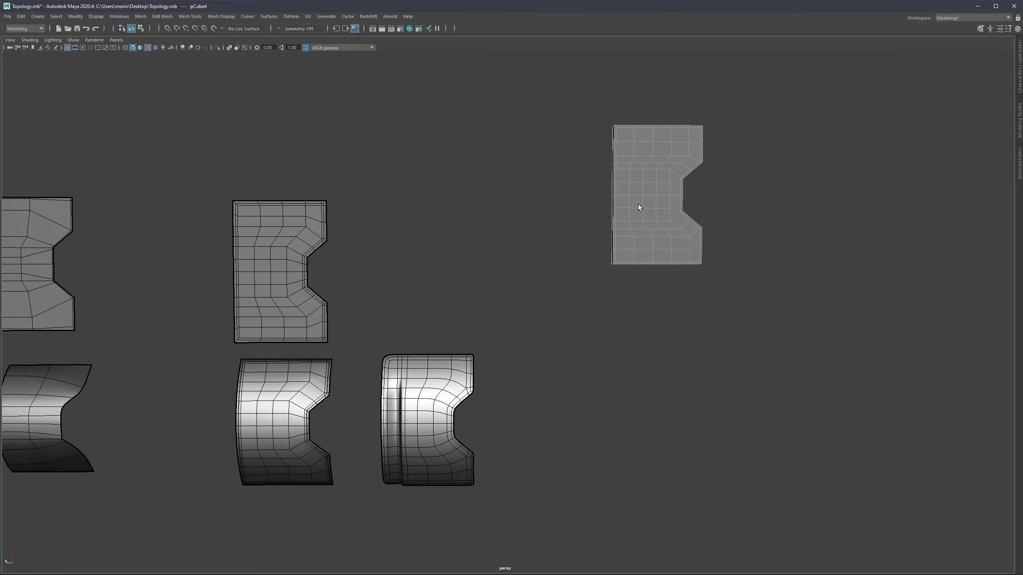
{"action": "key", "text": "Delete"}
{"action": "scroll", "coordinate": [322, 258], "scroll_direction": "up", "scroll_amount": 3}
{"action": "middle_click_drag", "start_coordinate": [257, 269], "coordinate": [433, 261], "text": "alt"}
{"action": "left_click", "coordinate": [464, 270]}
{"action": "scroll", "coordinate": [443, 276], "scroll_direction": "up", "scroll_amount": 3}
Step: Undo the deletion, the thickness and the border extrusion of the far-right panel
{"action": "key", "text": "ctrl+z"}
{"action": "key", "text": "ctrl+z"}
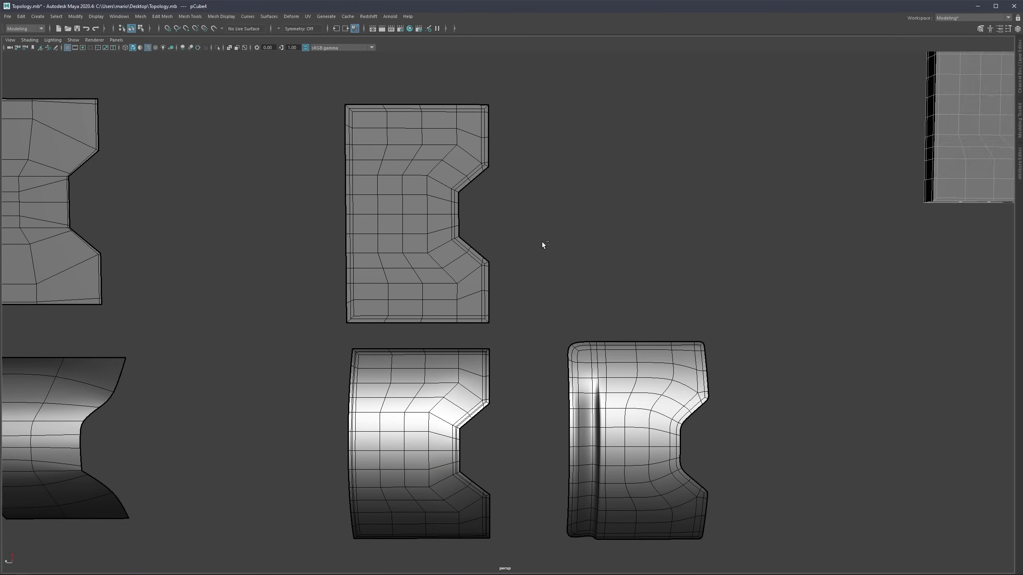
{"action": "scroll", "coordinate": [596, 229], "scroll_direction": "down", "scroll_amount": 3}
{"action": "key", "text": "ctrl+z"}
{"action": "key", "text": "ctrl+z"}
{"action": "key", "text": "ctrl+z"}
{"action": "key", "text": "ctrl+z"}
{"action": "key", "text": "ctrl+z"}
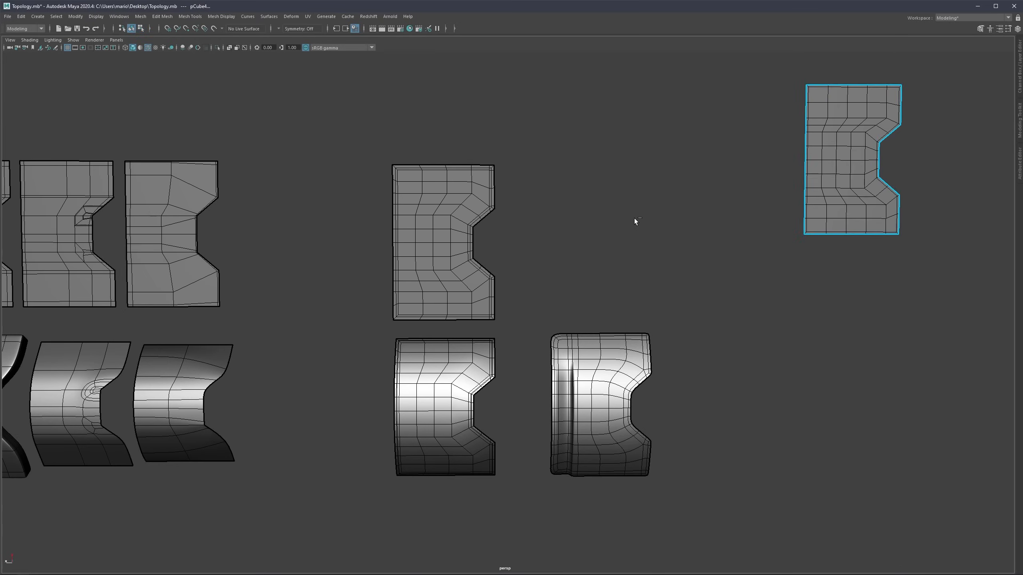
Step: Delete the far-right panel and isolate the flat bordered panel together with its borderless counterpart
{"action": "scroll", "coordinate": [623, 218], "scroll_direction": "up", "scroll_amount": 2}
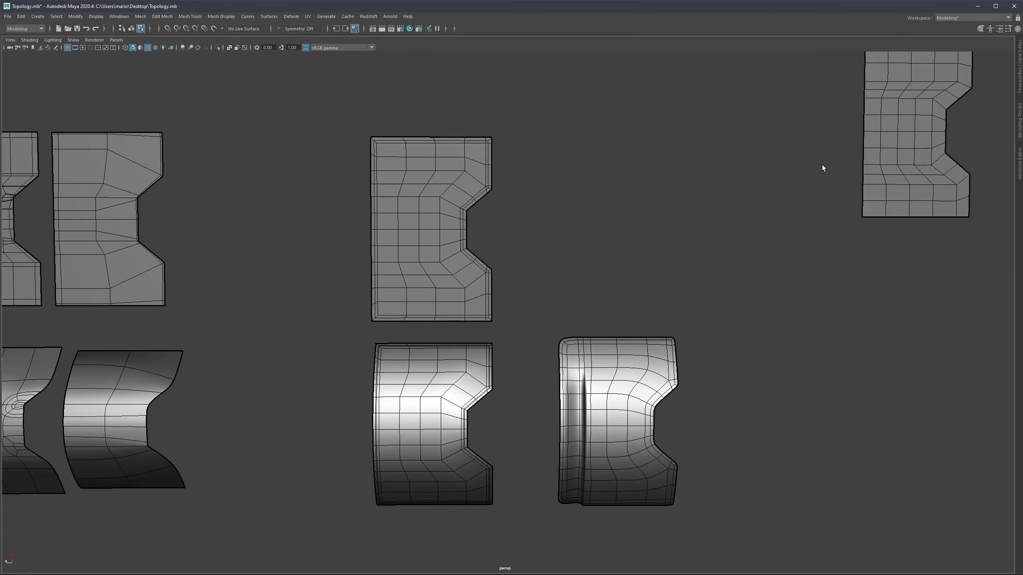
{"action": "left_click", "coordinate": [886, 124]}
{"action": "key", "text": "Delete"}
{"action": "left_click", "coordinate": [419, 205]}
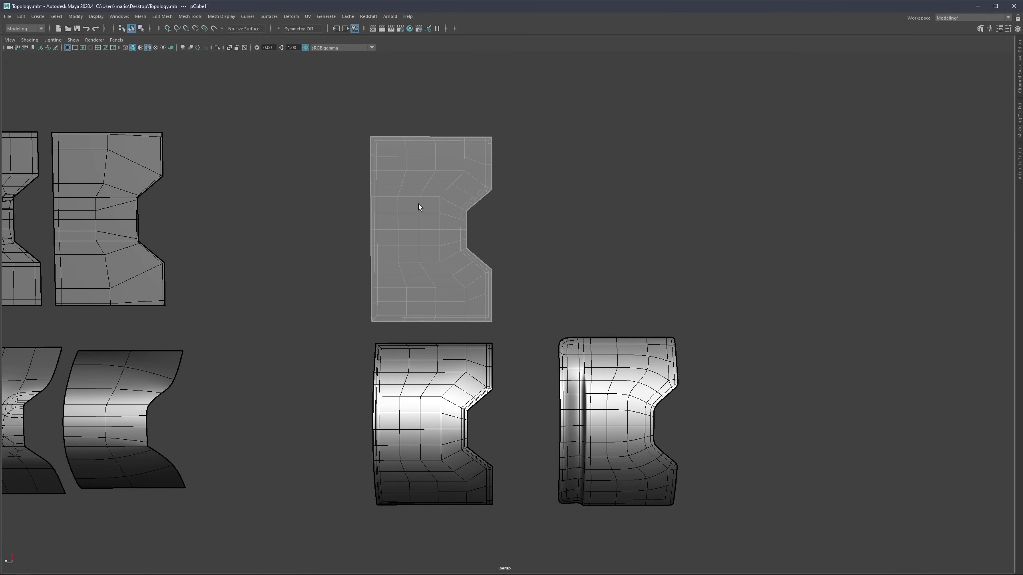
{"action": "left_click", "coordinate": [478, 267]}
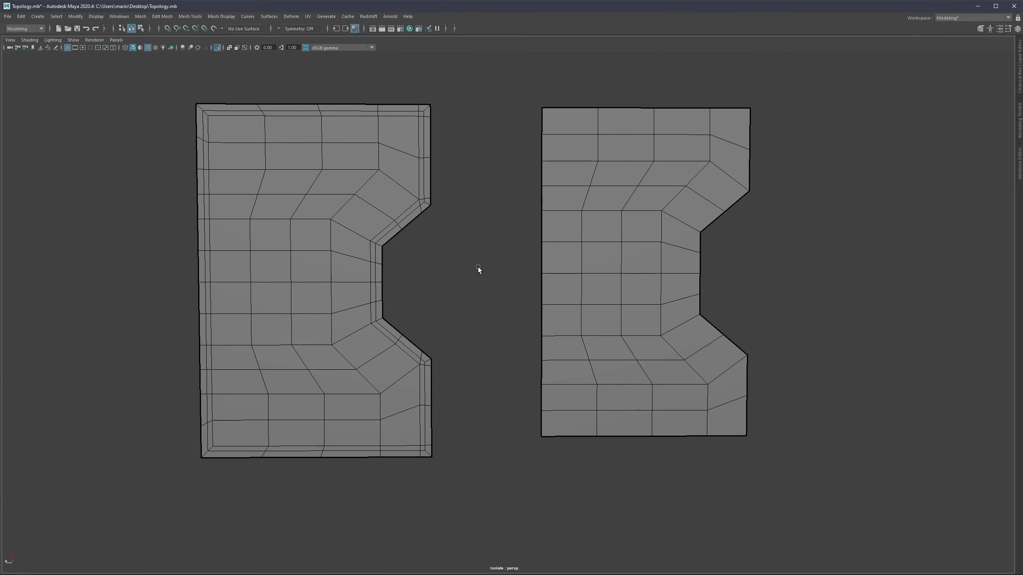
Step: Turn on smooth preview for the bordered panel and the borderless panel to compare how their corners round
{"action": "middle_click_drag", "start_coordinate": [543, 277], "coordinate": [524, 275], "text": "alt"}
{"action": "left_click", "coordinate": [525, 276]}
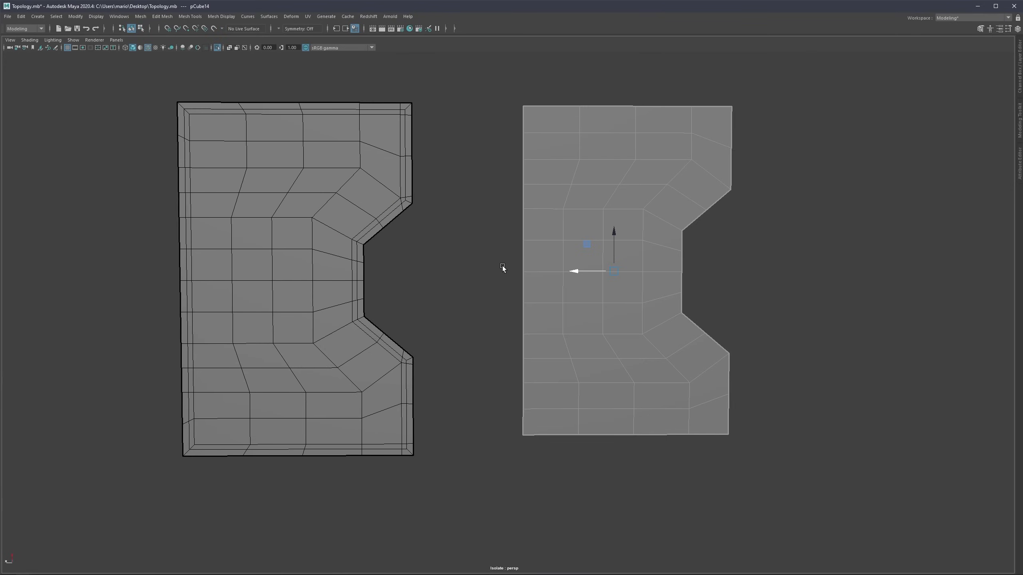
{"action": "key", "text": "3"}
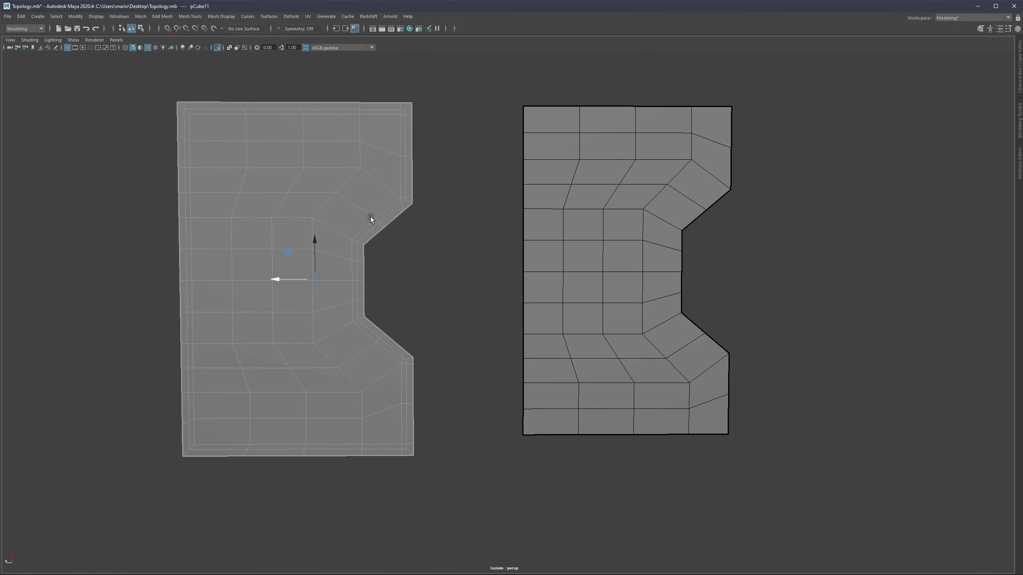
{"action": "left_click", "coordinate": [470, 279]}
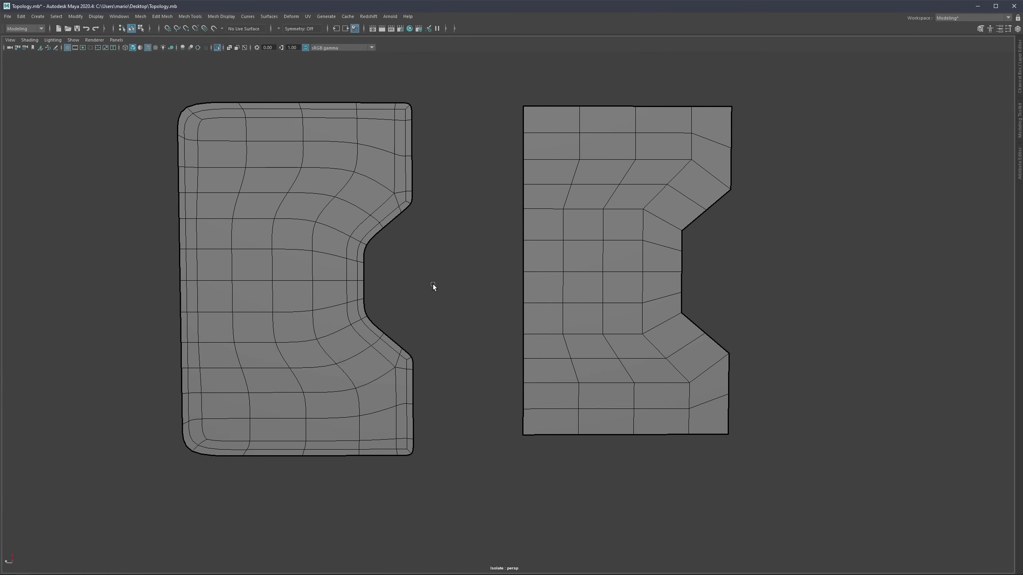
{"action": "left_click", "coordinate": [528, 224]}
{"action": "key", "text": "3"}
{"action": "left_click", "coordinate": [747, 180]}
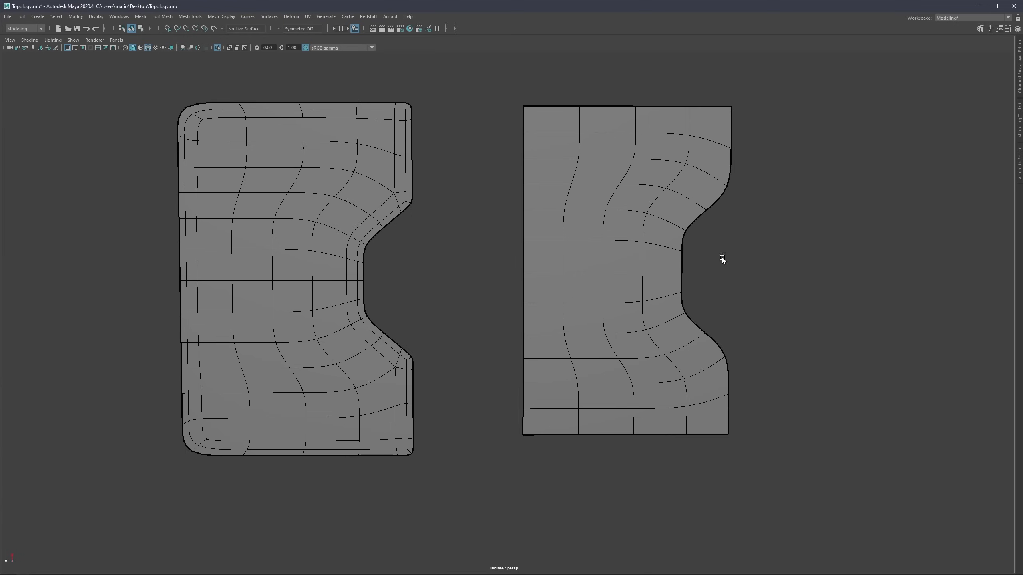
Step: Turn off the borderless panel's smooth preview and extrude its border edges outward twice, forming two narrow frame loops around the outline
{"action": "left_click", "coordinate": [626, 225]}
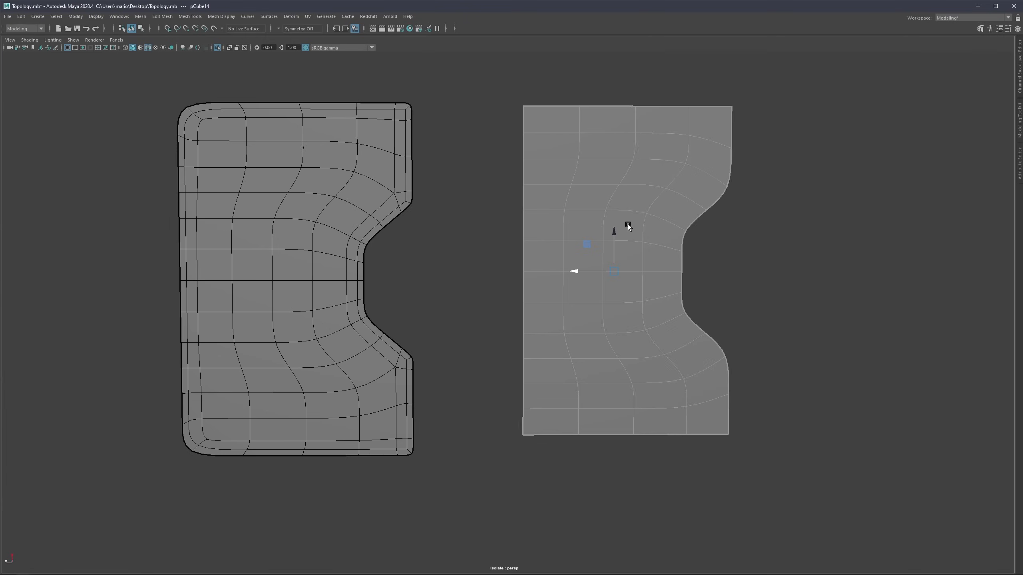
{"action": "key", "text": "1"}
{"action": "middle_click_drag", "start_coordinate": [668, 256], "coordinate": [635, 257], "text": "alt"}
{"action": "right_click_drag", "start_coordinate": [615, 254], "coordinate": [611, 218]}
{"action": "left_click", "coordinate": [495, 152]}
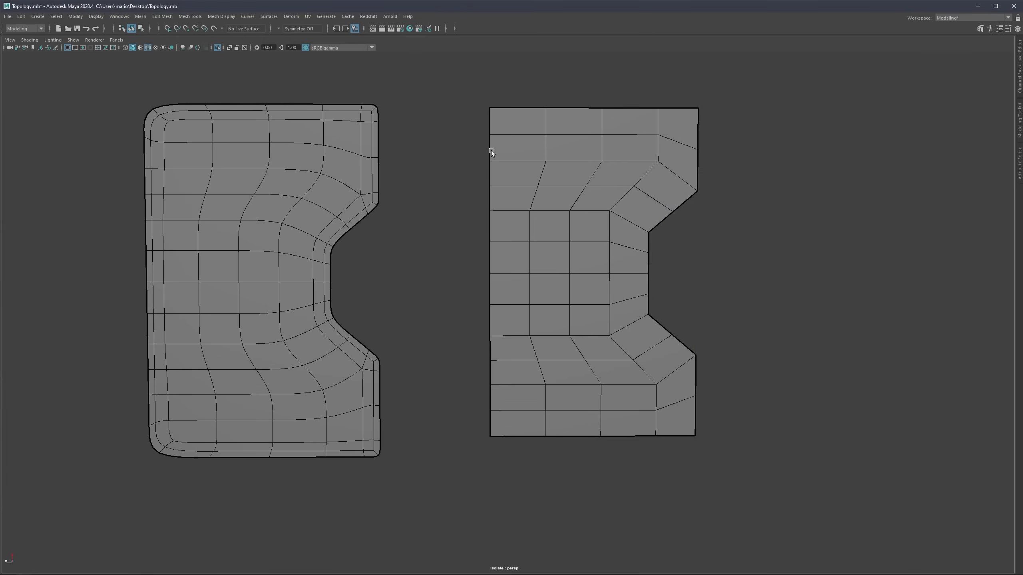
{"action": "double_click", "coordinate": [489, 153]}
{"action": "key", "text": "ctrl+e"}
{"action": "mouse_move", "coordinate": [752, 217]}
{"action": "left_mouse_down"}
{"action": "mouse_move", "coordinate": [829, 214]}
{"action": "mouse_move", "coordinate": [770, 223]}
{"action": "left_mouse_up"}
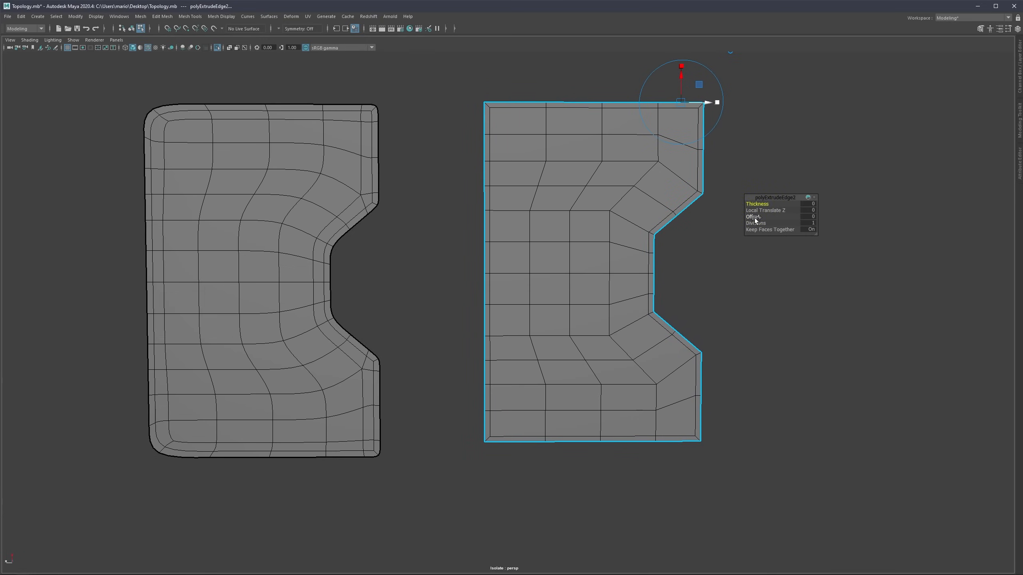
{"action": "key", "text": "ctrl+e"}
{"action": "mouse_move", "coordinate": [840, 210]}
{"action": "left_mouse_down"}
{"action": "mouse_move", "coordinate": [858, 215]}
{"action": "mouse_move", "coordinate": [839, 214]}
{"action": "left_mouse_up"}
{"action": "key", "text": "q"}
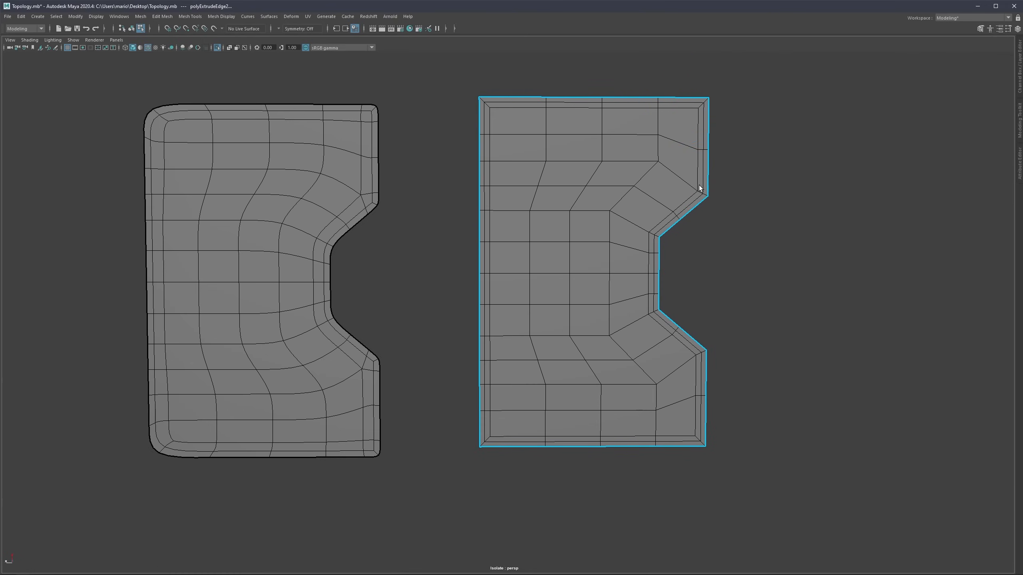
Step: Cut edges from the inner frame vertex at the upper corner on the notched side straight out to the adjacent borders
{"action": "middle_click_drag", "start_coordinate": [703, 190], "coordinate": [609, 253], "text": "alt"}
{"action": "scroll", "coordinate": [560, 206], "scroll_direction": "up", "scroll_amount": 3}
{"action": "middle_click_drag", "start_coordinate": [560, 206], "coordinate": [483, 275], "text": "alt"}
{"action": "scroll", "coordinate": [480, 263], "scroll_direction": "up", "scroll_amount": 6}
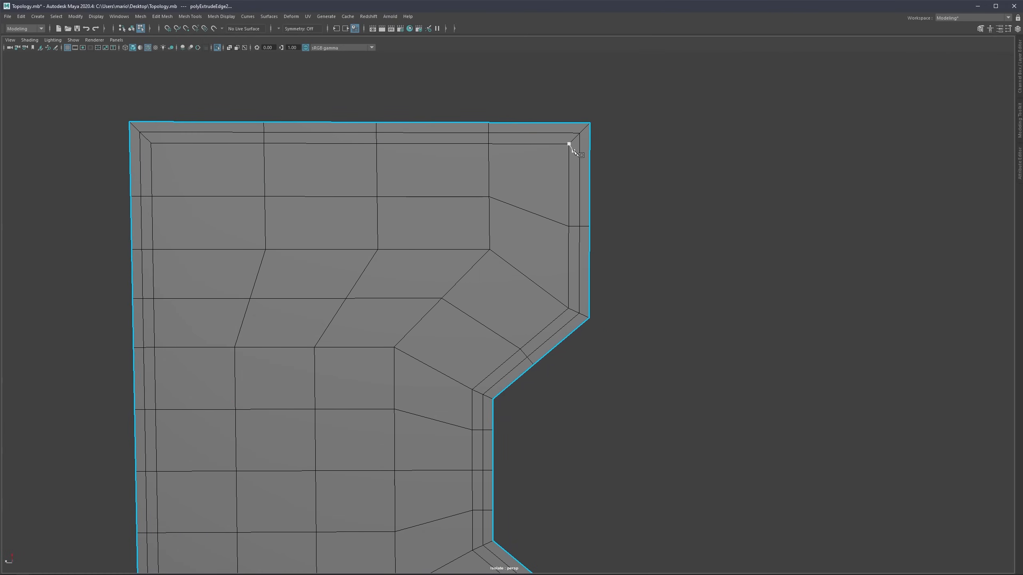
{"action": "left_click", "coordinate": [596, 149]}
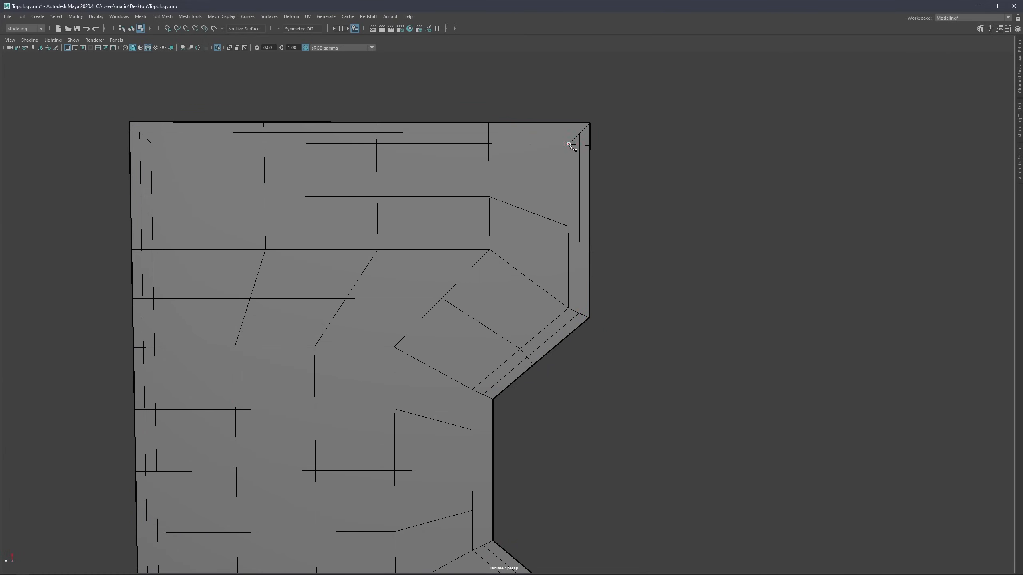
Step: Cut matching edges at the frame's upper notch corner and delete the leftover diagonal corner edges
{"action": "middle_click_drag", "start_coordinate": [576, 325], "coordinate": [554, 301], "text": "alt"}
{"action": "scroll", "coordinate": [553, 297], "scroll_direction": "up", "scroll_amount": 1}
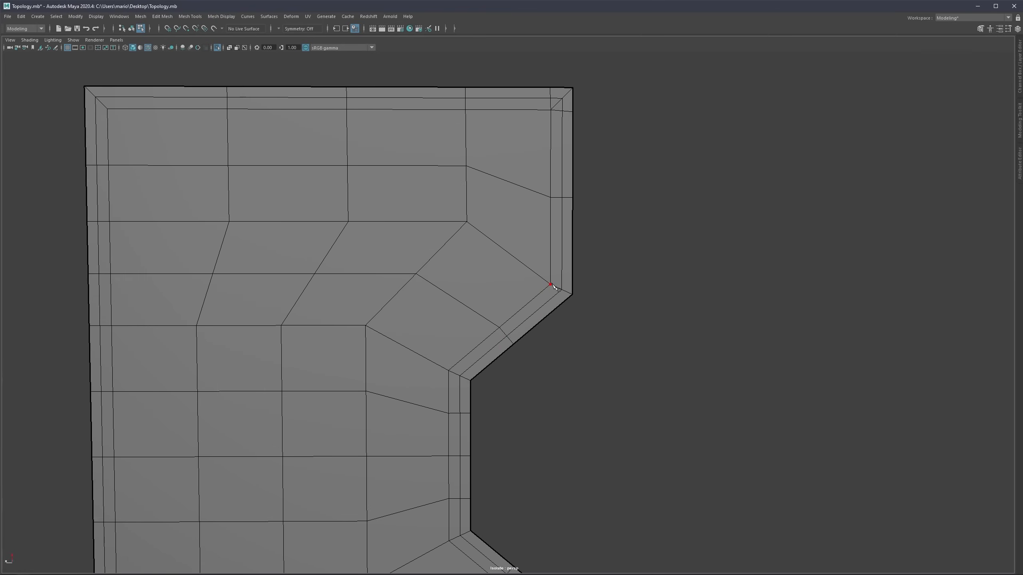
{"action": "left_click", "coordinate": [552, 286]}
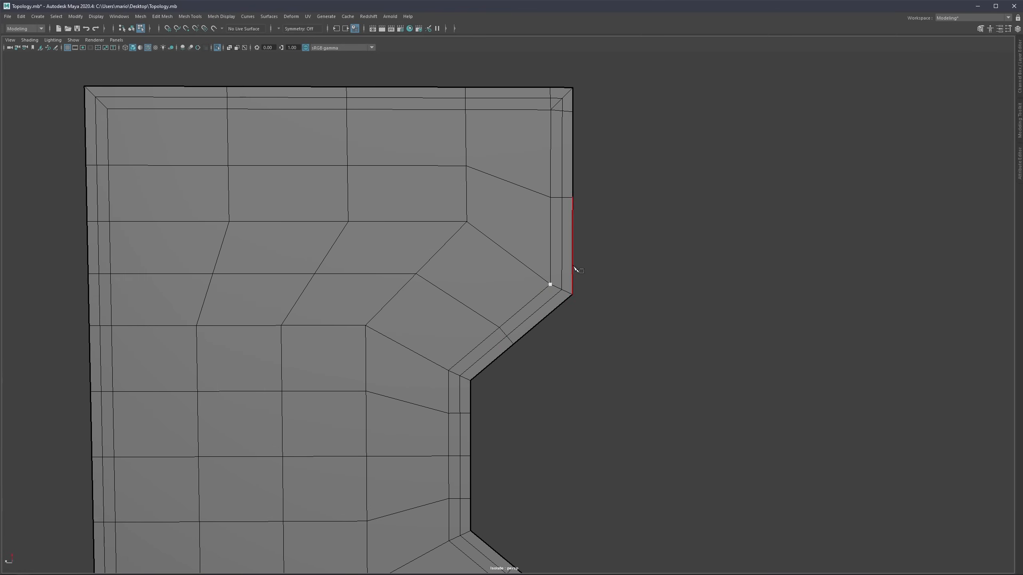
{"action": "key", "text": "F10"}
{"action": "left_click", "coordinate": [556, 286]}
{"action": "key", "text": "Delete"}
Step: Preview the edited panel smoothed in object mode and check its corners with the wireframe overlay switched off and back on
{"action": "key", "text": "3"}
{"action": "key", "text": "F8"}
{"action": "left_click", "coordinate": [641, 157]}
{"action": "scroll", "coordinate": [538, 224], "scroll_direction": "down", "scroll_amount": 8}
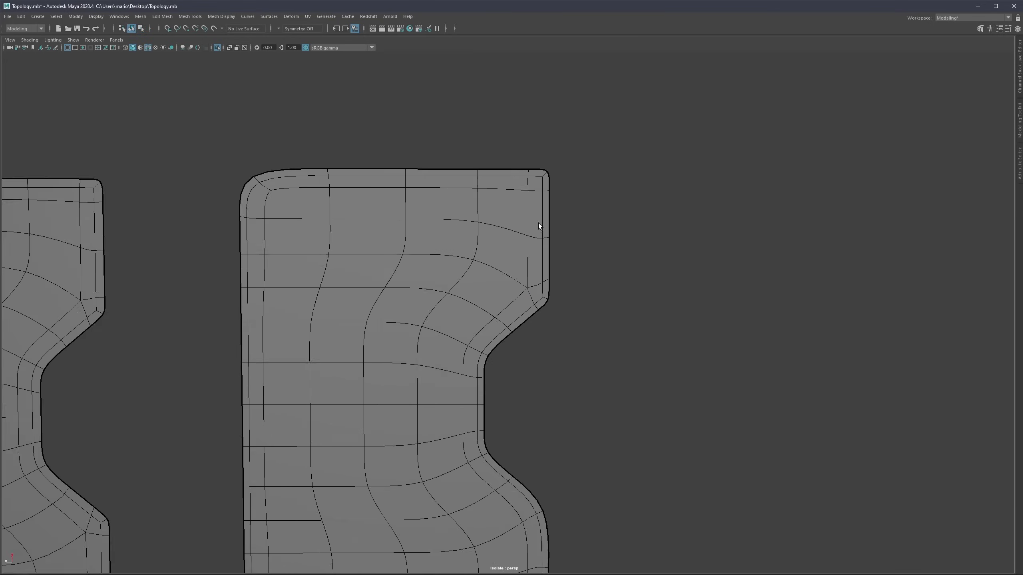
{"action": "key", "text": "alt+5"}
{"action": "scroll", "coordinate": [527, 232], "scroll_direction": "down", "scroll_amount": 4}
{"action": "middle_click_drag", "start_coordinate": [516, 283], "coordinate": [558, 231], "text": "alt"}
{"action": "scroll", "coordinate": [405, 260], "scroll_direction": "up", "scroll_amount": 2}
{"action": "key", "text": "alt+5"}
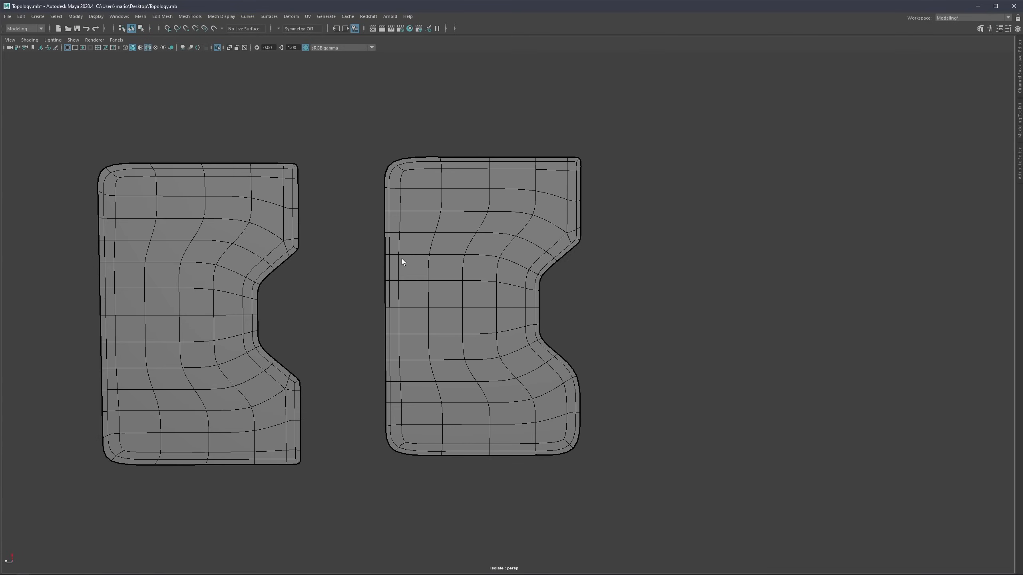
{"action": "middle_click_drag", "start_coordinate": [402, 259], "coordinate": [499, 246], "text": "alt"}
Step: Leave isolation and turn on smooth preview for the curved panel directly below the flat bordered one
{"action": "key", "text": "ctrl+1"}
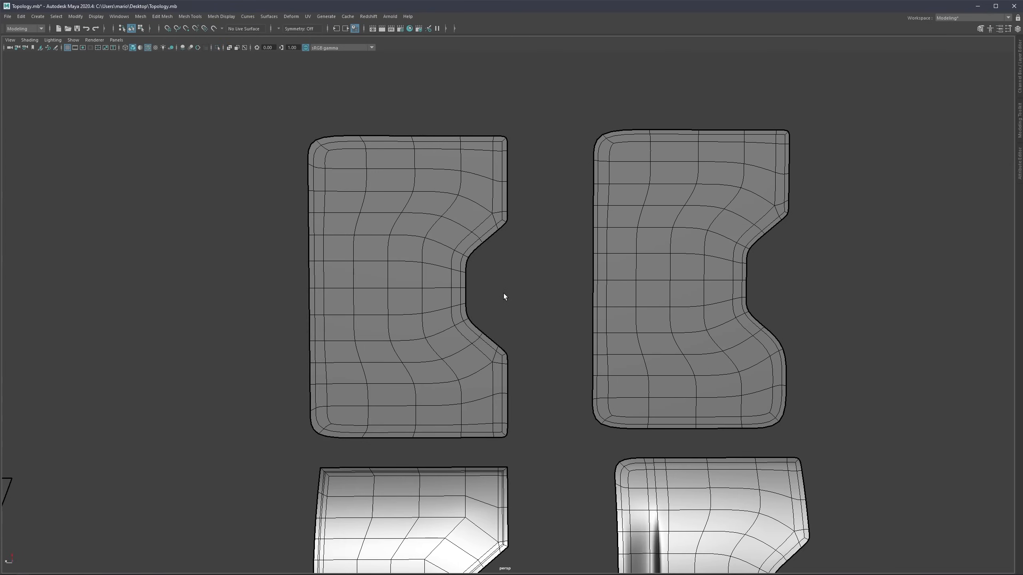
{"action": "middle_click_drag", "start_coordinate": [503, 293], "coordinate": [503, 236], "text": "alt"}
{"action": "right_click_drag", "start_coordinate": [504, 236], "coordinate": [481, 242], "text": "alt"}
{"action": "middle_click_drag", "start_coordinate": [507, 311], "coordinate": [496, 249], "text": "alt"}
{"action": "left_click", "coordinate": [477, 344]}
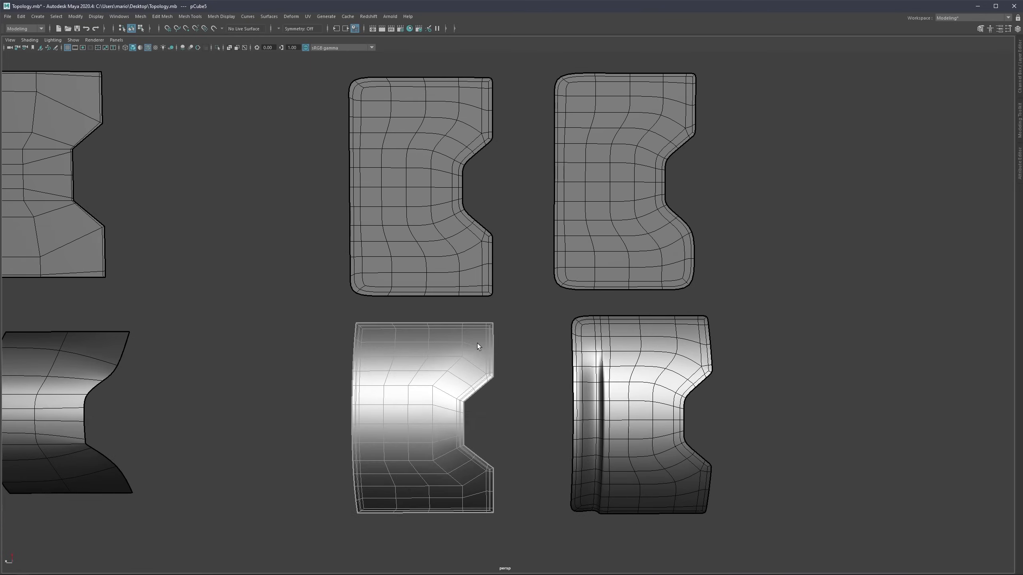
{"action": "key", "text": "3"}
{"action": "left_click", "coordinate": [494, 343]}
Step: Hide the wireframe overlay and examine the shading of all the curved panels from different angles
{"action": "key", "text": "alt+5"}
{"action": "mouse_move", "coordinate": [457, 369]}
{"action": "left_mouse_down", "text": "alt"}
{"action": "mouse_move", "coordinate": [507, 353]}
{"action": "mouse_move", "coordinate": [512, 246]}
{"action": "mouse_move", "coordinate": [506, 259]}
{"action": "mouse_move", "coordinate": [484, 244]}
{"action": "mouse_move", "coordinate": [454, 286]}
{"action": "mouse_move", "coordinate": [360, 253]}
{"action": "left_mouse_up", "text": "alt"}
{"action": "middle_click_drag", "start_coordinate": [606, 307], "coordinate": [483, 267], "text": "alt"}
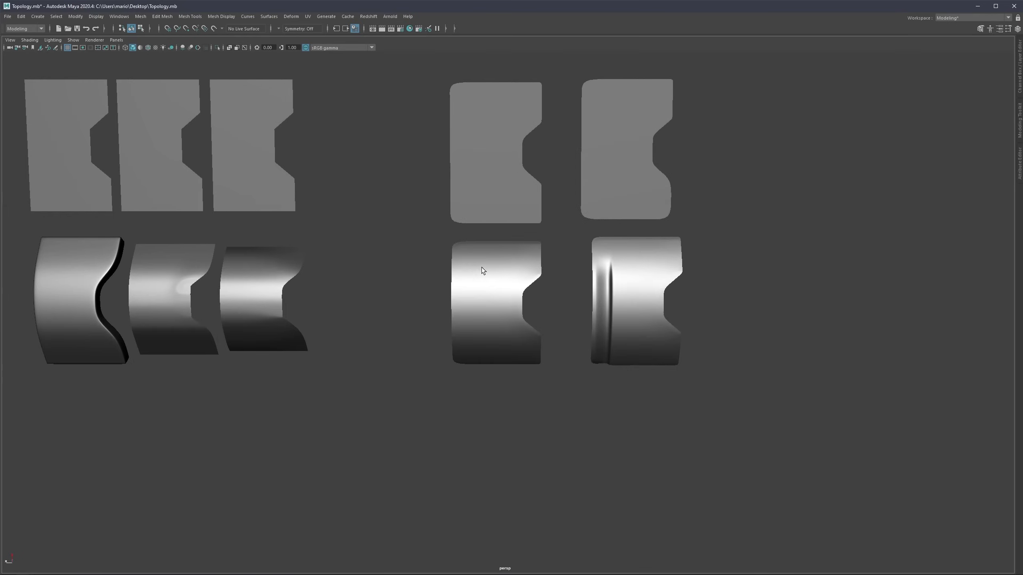
{"action": "left_click_drag", "start_coordinate": [485, 266], "coordinate": [508, 287], "text": "alt"}
{"action": "left_click_drag", "start_coordinate": [544, 340], "coordinate": [524, 316], "text": "alt"}
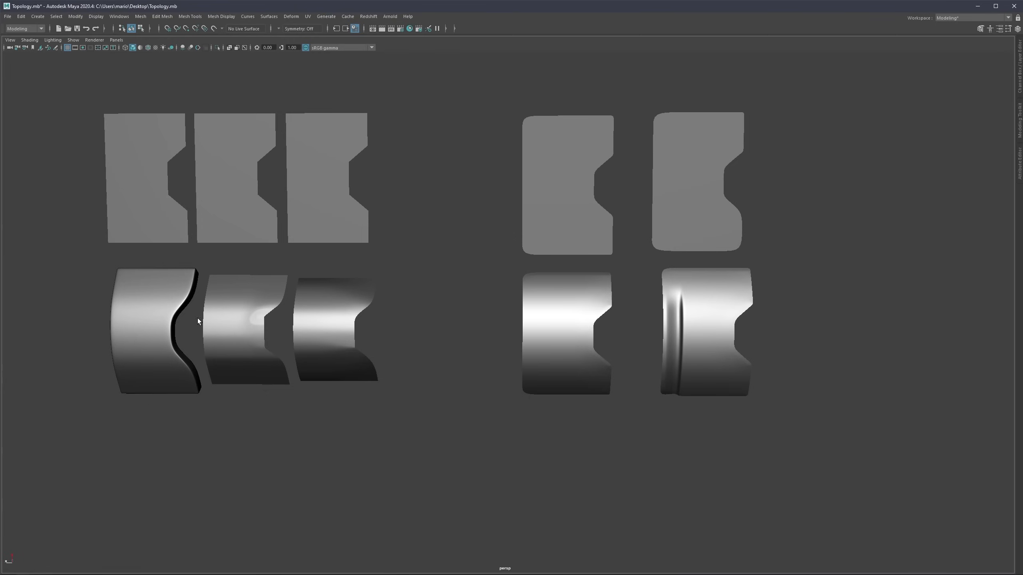
Step: Delete the leftmost curved panel and examine the shading of the remaining curved panels from other angles
{"action": "left_click", "coordinate": [169, 322]}
{"action": "key", "text": "Delete"}
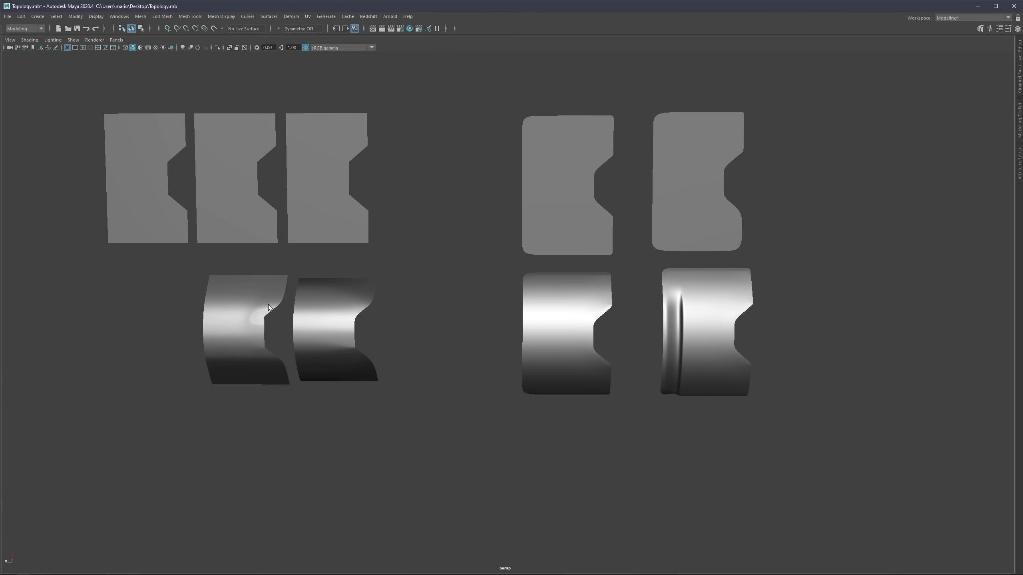
{"action": "middle_click_drag", "start_coordinate": [573, 339], "coordinate": [523, 324], "text": "alt"}
{"action": "left_click_drag", "start_coordinate": [523, 325], "coordinate": [495, 310], "text": "alt"}
{"action": "middle_click_drag", "start_coordinate": [511, 270], "coordinate": [508, 297], "text": "alt"}
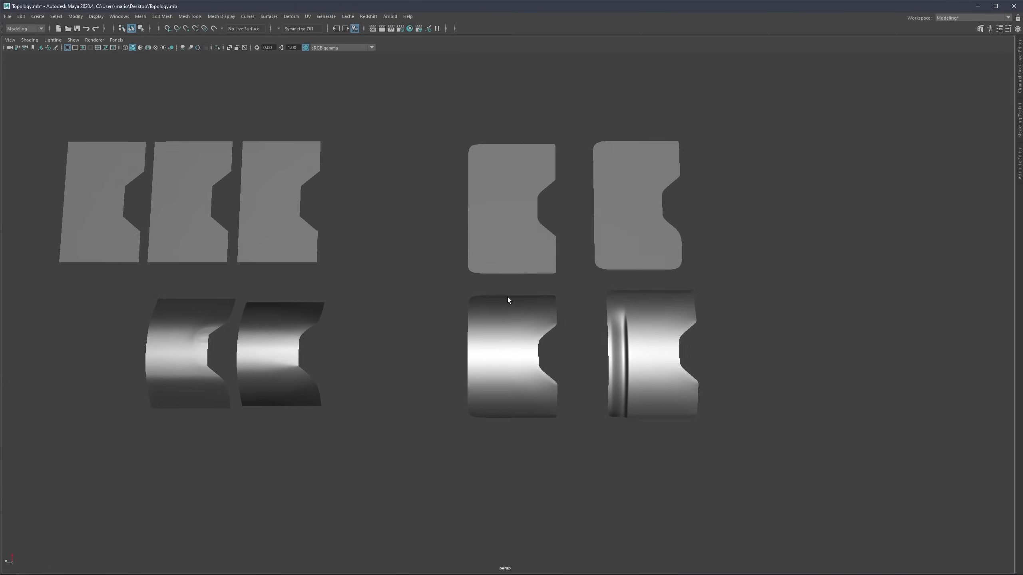
{"action": "left_click_drag", "start_coordinate": [483, 238], "coordinate": [506, 242], "text": "alt"}
{"action": "left_click", "coordinate": [507, 243]}
{"action": "left_click", "coordinate": [449, 305]}
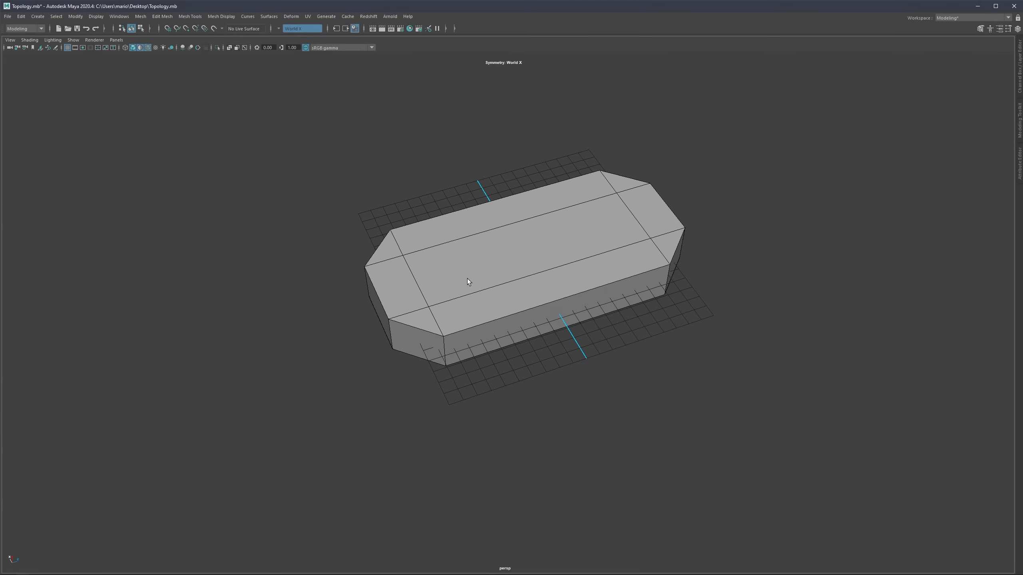
Step: Add a Grease Pencil frame over the block's top face and sketch red supporting edge flow around one chamfered corner
{"action": "left_click_drag", "start_coordinate": [467, 279], "coordinate": [477, 250], "text": "alt"}
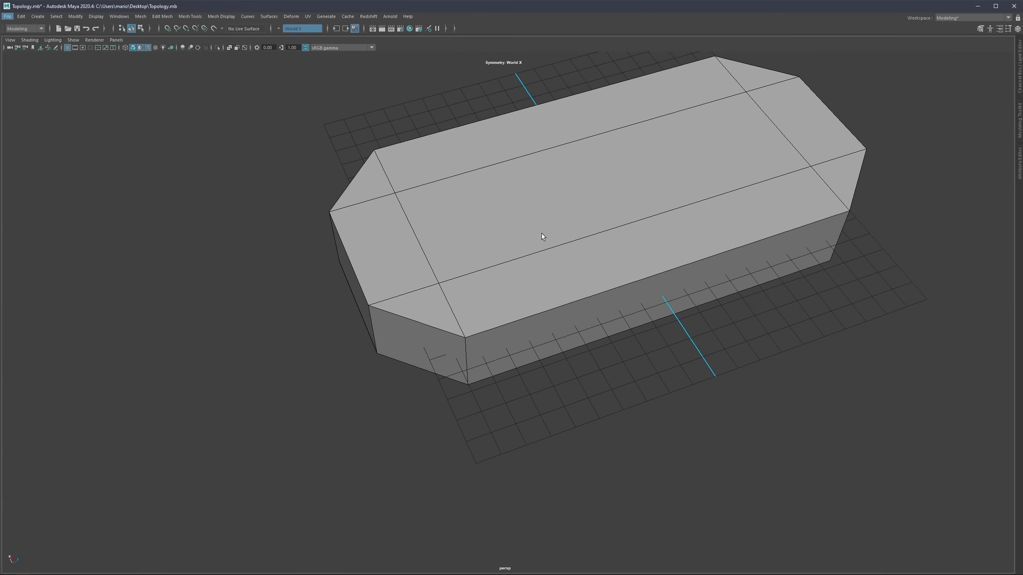
{"action": "left_click_drag", "start_coordinate": [542, 233], "coordinate": [451, 231], "text": "alt"}
{"action": "left_click", "coordinate": [54, 47]}
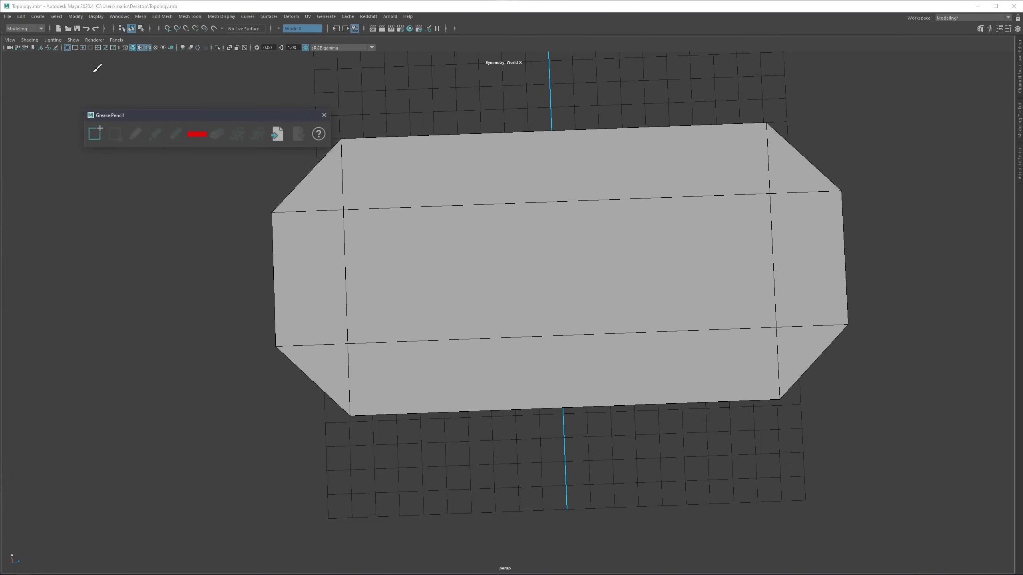
{"action": "left_click", "coordinate": [97, 134]}
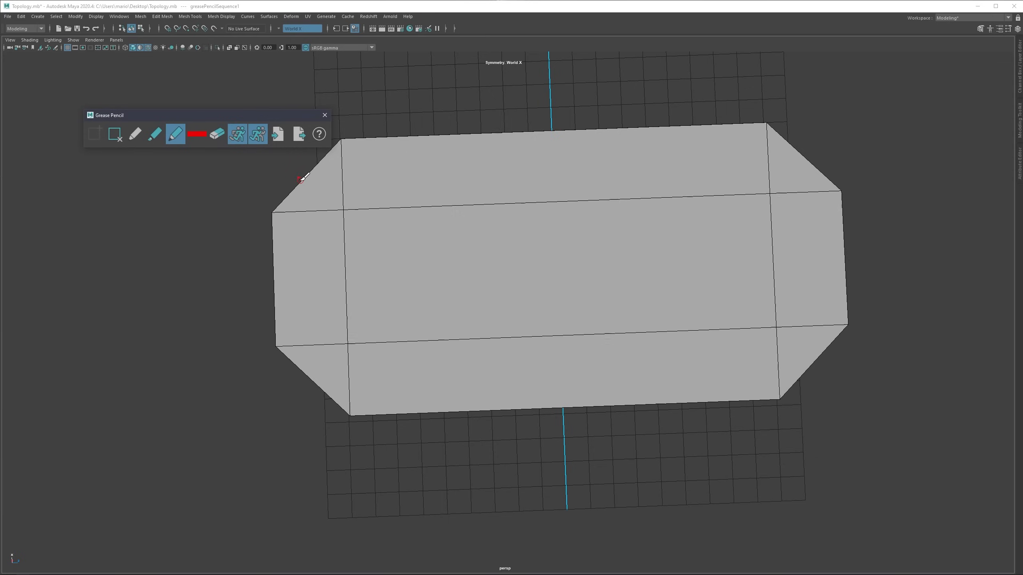
{"action": "left_click_drag", "start_coordinate": [302, 182], "coordinate": [340, 210]}
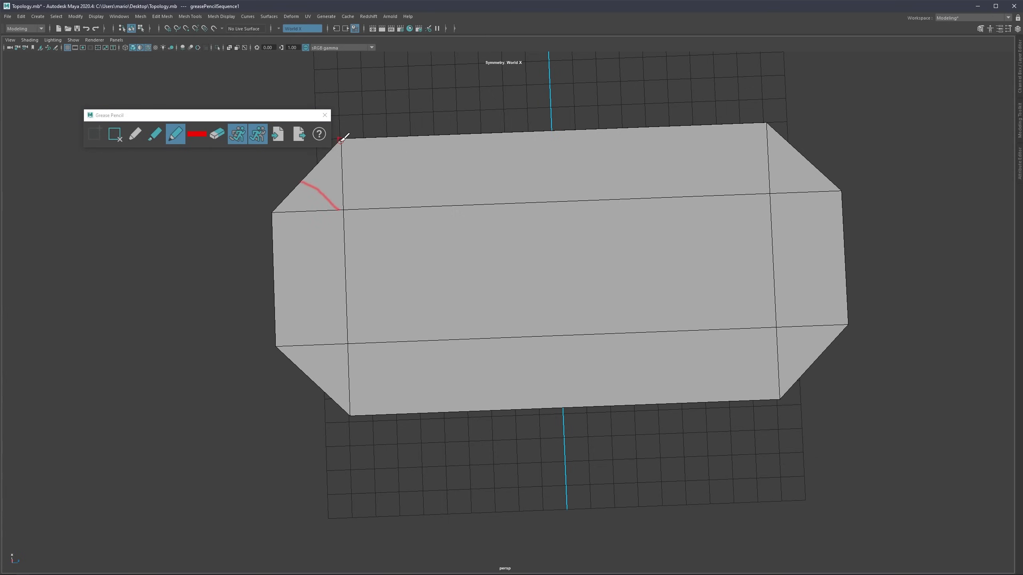
{"action": "left_click_drag", "start_coordinate": [342, 140], "coordinate": [368, 160]}
{"action": "mouse_move", "coordinate": [275, 211]}
{"action": "left_mouse_down"}
{"action": "mouse_move", "coordinate": [299, 223]}
{"action": "mouse_move", "coordinate": [376, 163]}
{"action": "mouse_move", "coordinate": [461, 161]}
{"action": "left_mouse_up"}
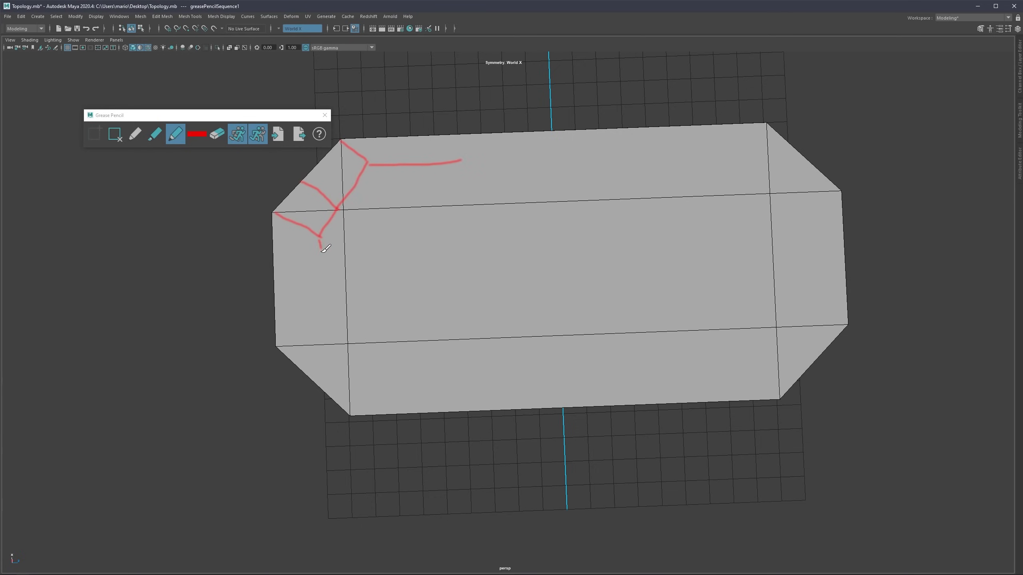
Step: Sketch the edge flow along the block's short end and around the second chamfered corner, and delete the Grease Pencil frame
{"action": "left_click_drag", "start_coordinate": [322, 252], "coordinate": [326, 278]}
{"action": "left_click_drag", "start_coordinate": [294, 340], "coordinate": [327, 316]}
{"action": "left_click_drag", "start_coordinate": [361, 401], "coordinate": [371, 389]}
{"action": "mouse_move", "coordinate": [317, 317]}
{"action": "left_mouse_down"}
{"action": "mouse_move", "coordinate": [367, 391]}
{"action": "mouse_move", "coordinate": [317, 296]}
{"action": "mouse_move", "coordinate": [315, 241]}
{"action": "left_mouse_up"}
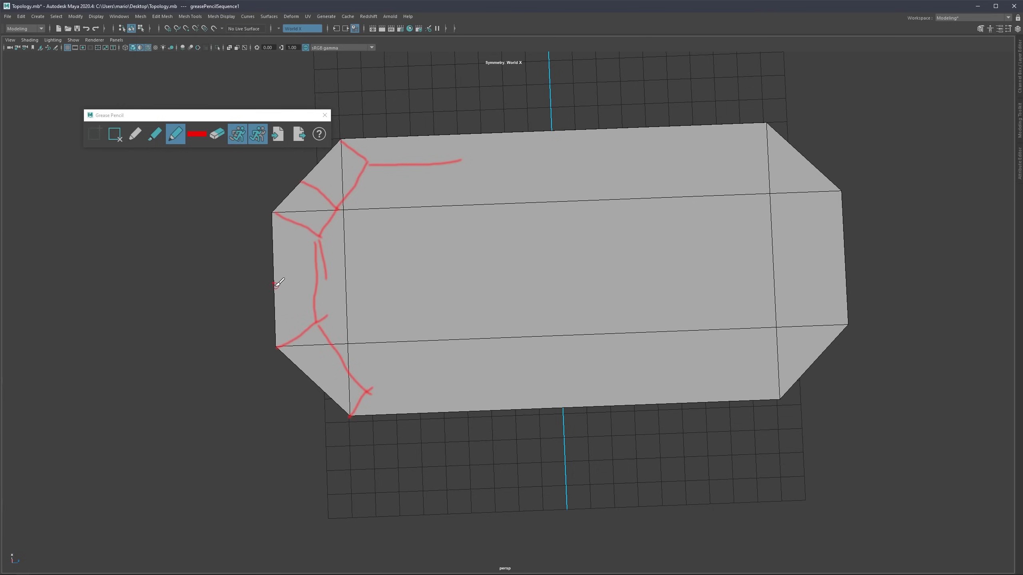
{"action": "left_click_drag", "start_coordinate": [272, 280], "coordinate": [338, 282]}
{"action": "left_click_drag", "start_coordinate": [315, 386], "coordinate": [339, 357]}
{"action": "left_click_drag", "start_coordinate": [368, 390], "coordinate": [427, 393]}
{"action": "left_click", "coordinate": [115, 134]}
Step: Sketch crossing subdivision lines and an outline on the chamfered side face in a new Grease Pencil frame, and delete the frame
{"action": "mouse_move", "coordinate": [413, 338]}
{"action": "left_mouse_down", "text": "alt"}
{"action": "mouse_move", "coordinate": [411, 315]}
{"action": "mouse_move", "coordinate": [454, 267]}
{"action": "mouse_move", "coordinate": [450, 251]}
{"action": "left_mouse_up", "text": "alt"}
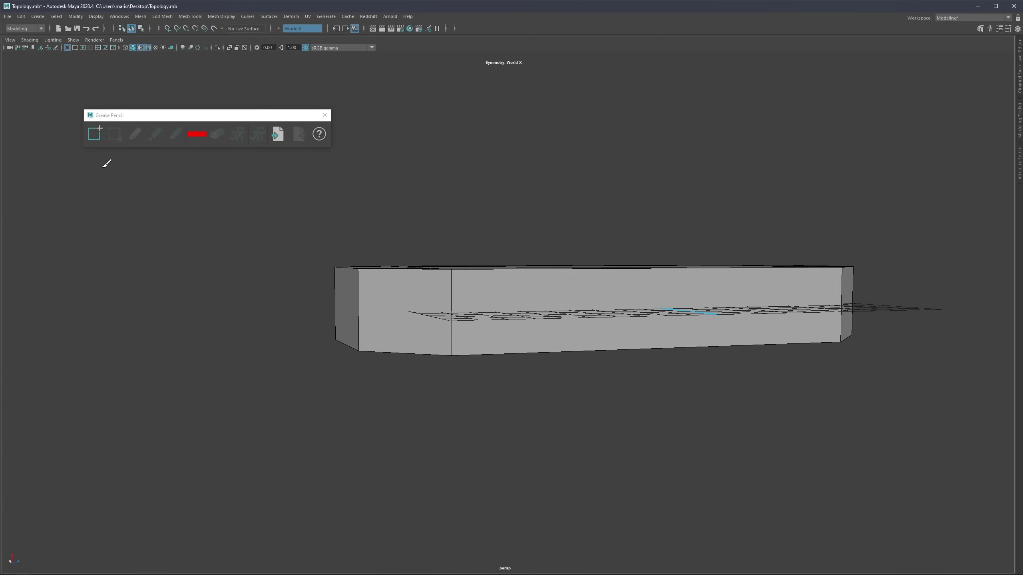
{"action": "left_click", "coordinate": [94, 134]}
{"action": "left_click_drag", "start_coordinate": [404, 272], "coordinate": [400, 345]}
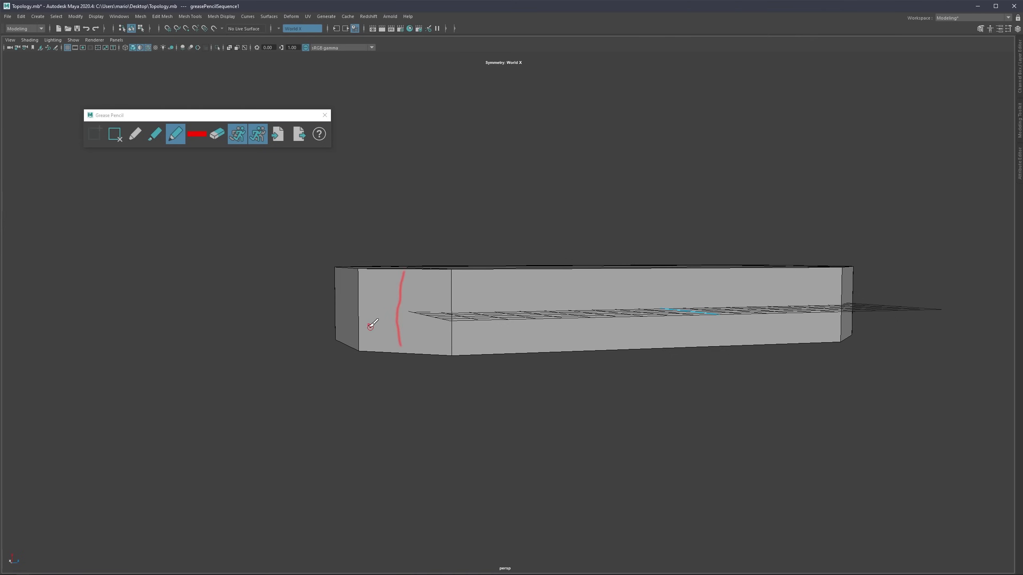
{"action": "left_click_drag", "start_coordinate": [358, 310], "coordinate": [458, 316]}
{"action": "left_click_drag", "start_coordinate": [452, 272], "coordinate": [463, 357]}
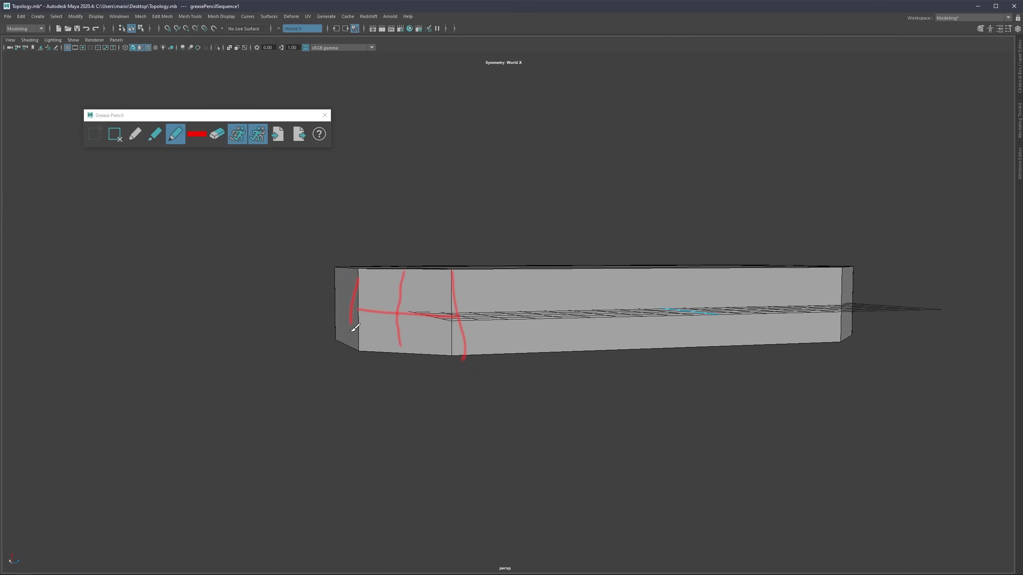
{"action": "left_click_drag", "start_coordinate": [380, 266], "coordinate": [457, 271]}
{"action": "left_click_drag", "start_coordinate": [359, 354], "coordinate": [478, 348]}
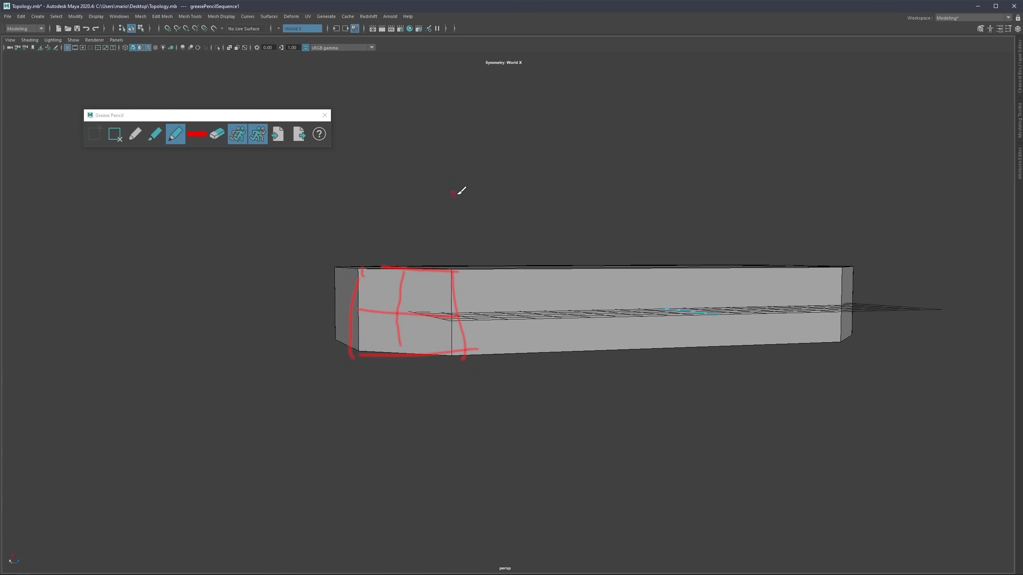
{"action": "left_click", "coordinate": [116, 135]}
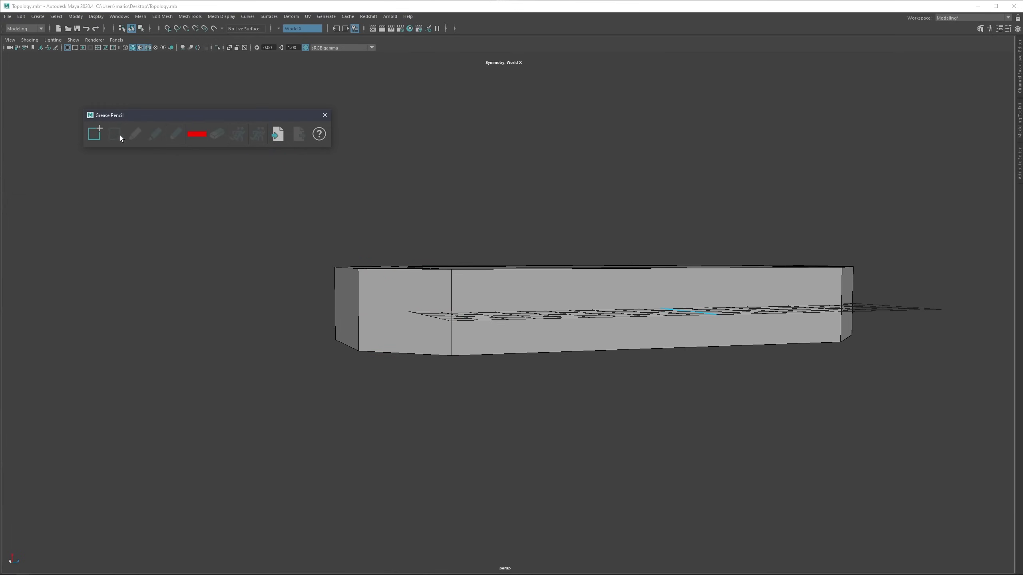
Step: Cut mirrored edges from the outer chamfer vertices at one end to the long inner edges of the top face
{"action": "mouse_move", "coordinate": [365, 141]}
{"action": "left_mouse_down", "text": "alt"}
{"action": "mouse_move", "coordinate": [482, 229]}
{"action": "mouse_move", "coordinate": [421, 227]}
{"action": "mouse_move", "coordinate": [418, 252]}
{"action": "mouse_move", "coordinate": [419, 240]}
{"action": "left_mouse_up", "text": "alt"}
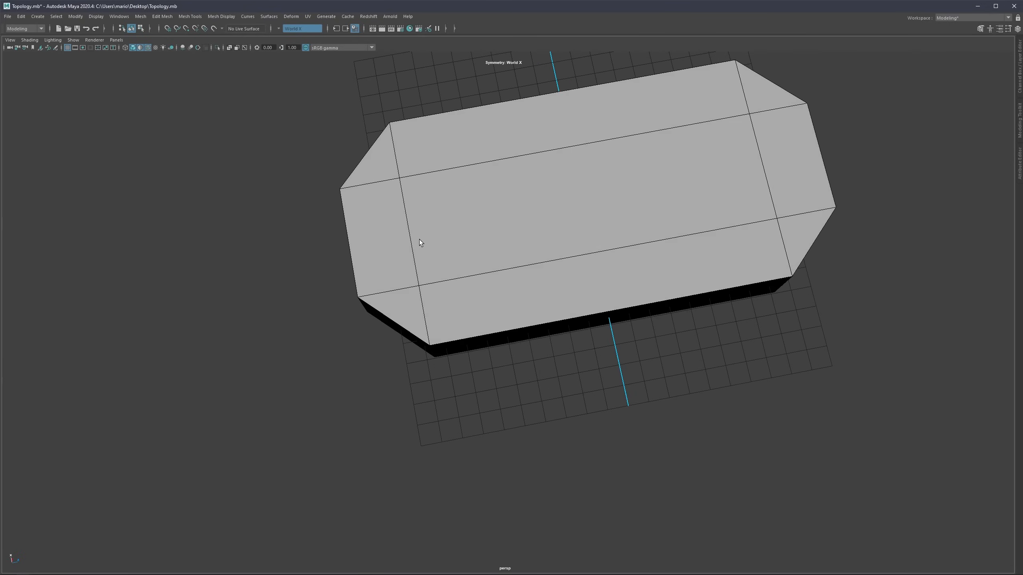
{"action": "right_click_drag", "start_coordinate": [407, 197], "coordinate": [428, 165]}
{"action": "left_click", "coordinate": [425, 283]}
{"action": "left_click_drag", "start_coordinate": [425, 283], "coordinate": [392, 259]}
{"action": "left_click", "coordinate": [274, 246]}
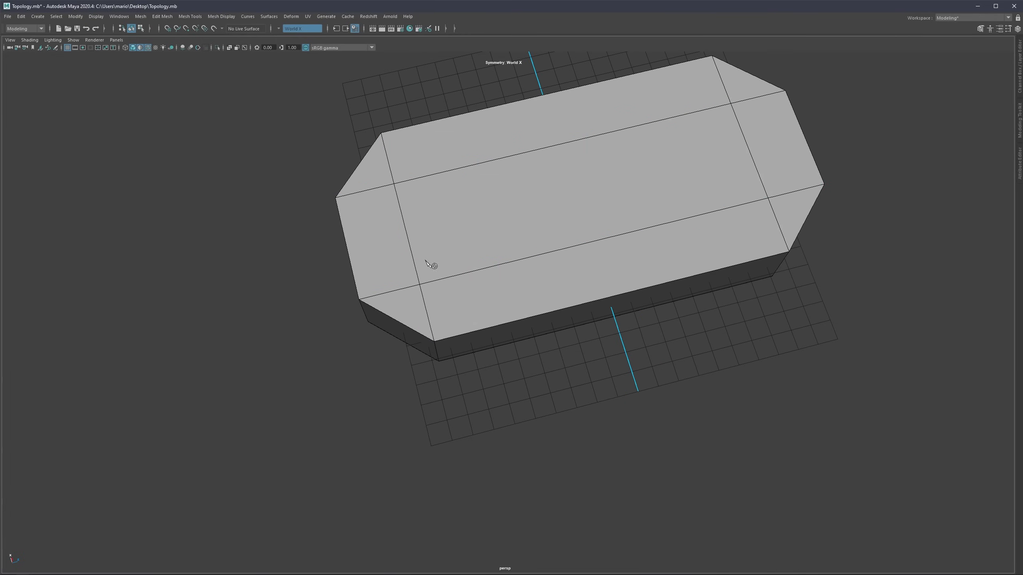
{"action": "left_click_drag", "start_coordinate": [415, 277], "coordinate": [428, 267], "text": "alt"}
{"action": "scroll", "coordinate": [425, 270], "scroll_direction": "up", "scroll_amount": 3}
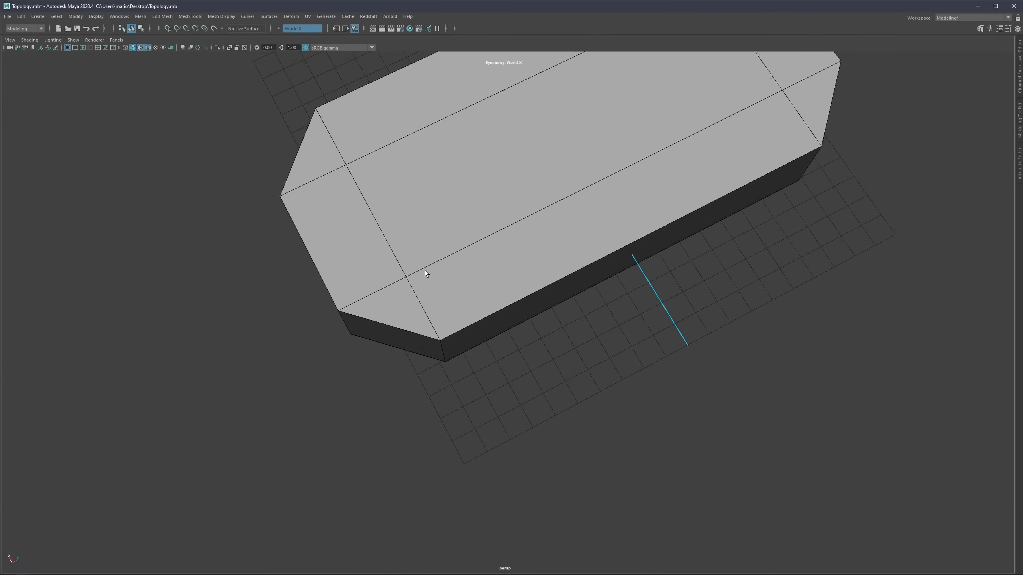
{"action": "key", "text": "ctrl+shift+x"}
{"action": "left_click", "coordinate": [396, 274]}
{"action": "left_click_drag", "start_coordinate": [366, 285], "coordinate": [365, 290], "text": "alt"}
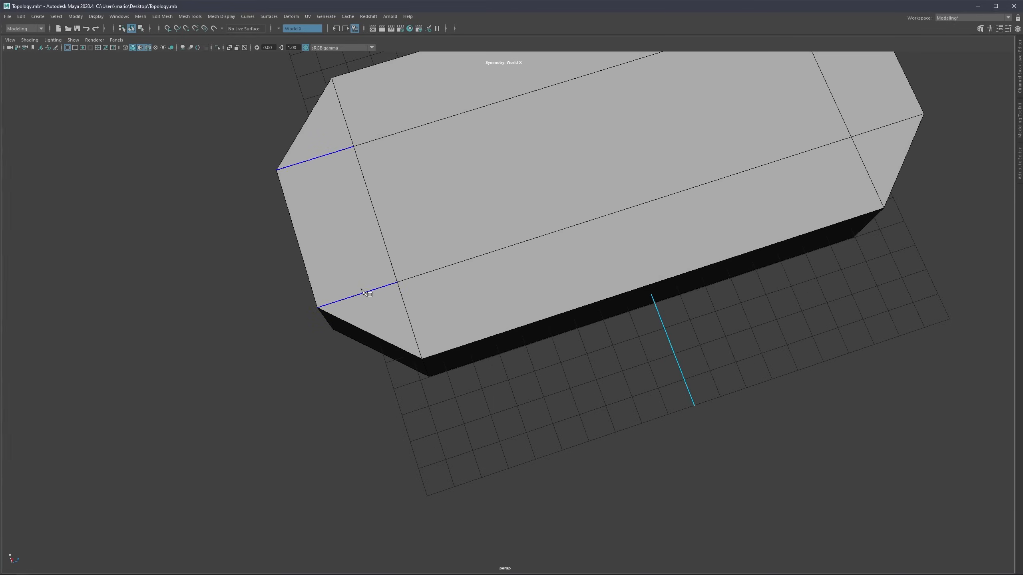
{"action": "left_click", "coordinate": [422, 358]}
{"action": "left_click", "coordinate": [442, 268]}
{"action": "right_click", "coordinate": [442, 268]}
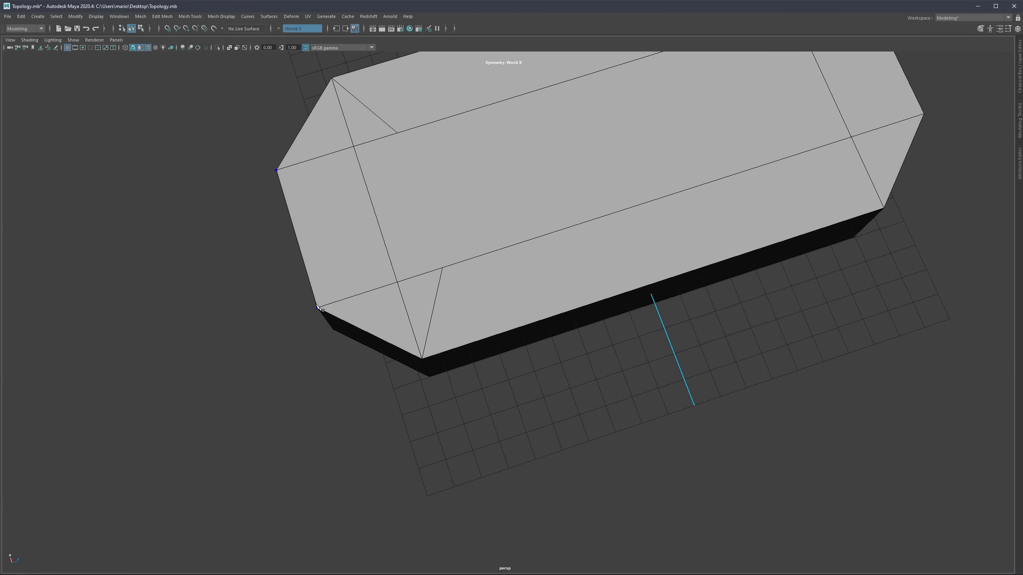
Step: Insert a lengthwise centre edge loop and cut from the short end's corner vertices to the inner cross edge
{"action": "left_click", "coordinate": [375, 227], "text": "ctrl"}
{"action": "left_click_drag", "start_coordinate": [416, 230], "coordinate": [371, 258], "text": "alt"}
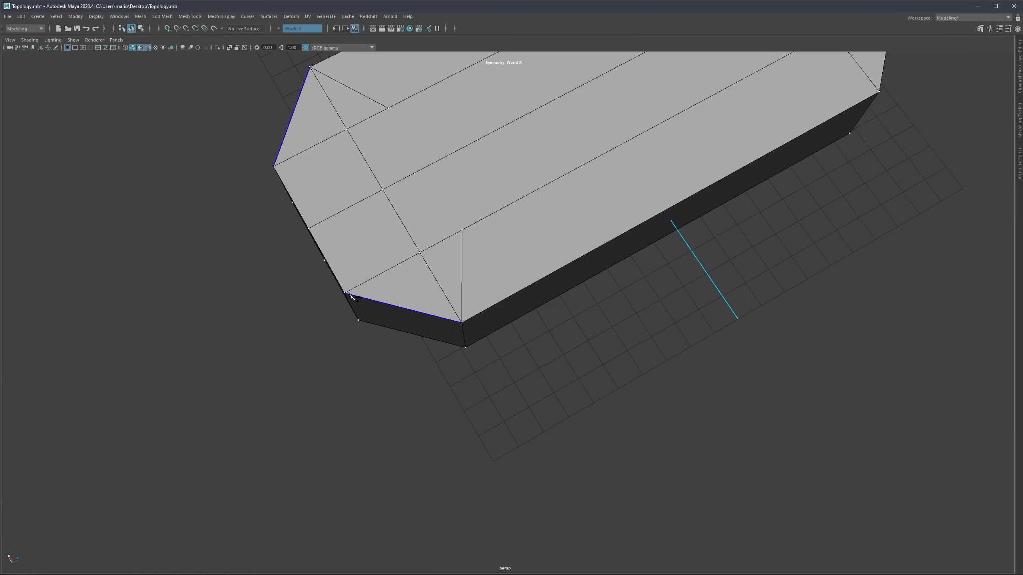
{"action": "left_click", "coordinate": [404, 224]}
{"action": "right_click", "coordinate": [403, 224]}
Step: Delete the old inner corner edges and cut from each inner corner to the middle of its chamfer edge
{"action": "key", "text": "q"}
{"action": "right_click_drag", "start_coordinate": [401, 274], "coordinate": [419, 252]}
{"action": "left_click", "coordinate": [406, 260]}
{"action": "left_click", "coordinate": [427, 267], "text": "shift"}
{"action": "key", "text": "ctrl+Delete"}
{"action": "left_click_drag", "start_coordinate": [419, 252], "coordinate": [433, 265], "text": "alt"}
{"action": "key", "text": "ctrl+z"}
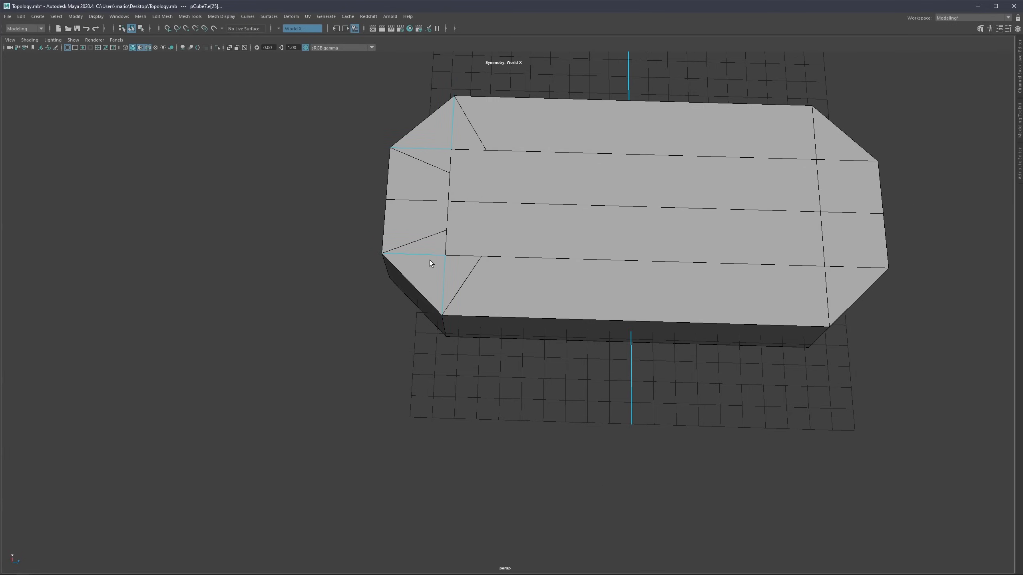
{"action": "key", "text": "ctrl+shift+x"}
{"action": "left_click", "coordinate": [444, 254]}
{"action": "left_click", "coordinate": [411, 283]}
{"action": "key", "text": "Return"}
{"action": "left_click_drag", "start_coordinate": [443, 277], "coordinate": [460, 174], "text": "alt"}
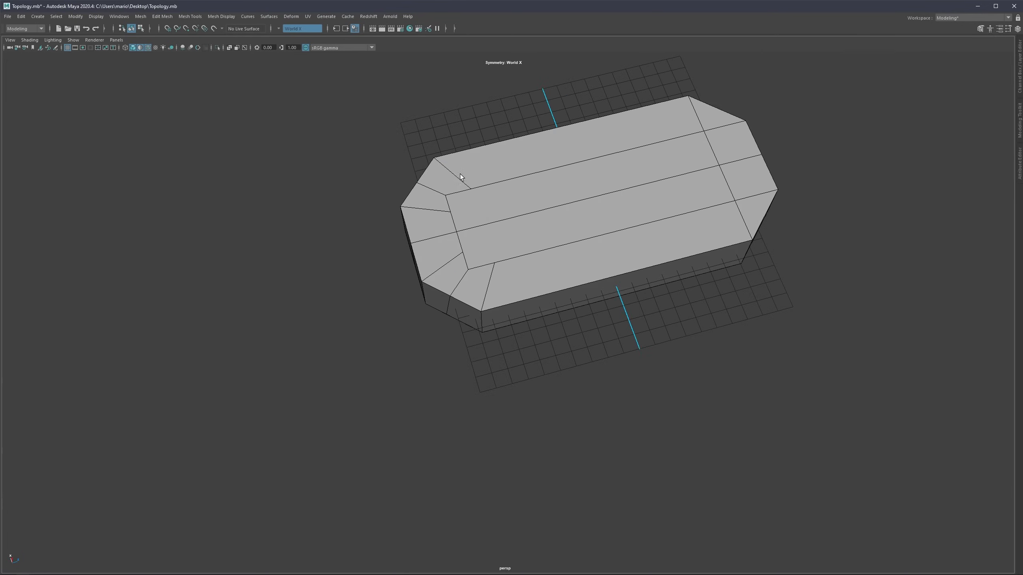
Step: Cut a cross edge between the support vertices on the long inner edges, and try another cut from the end support vertices
{"action": "key", "text": "ctrl+shift+x"}
{"action": "left_click", "coordinate": [495, 262]}
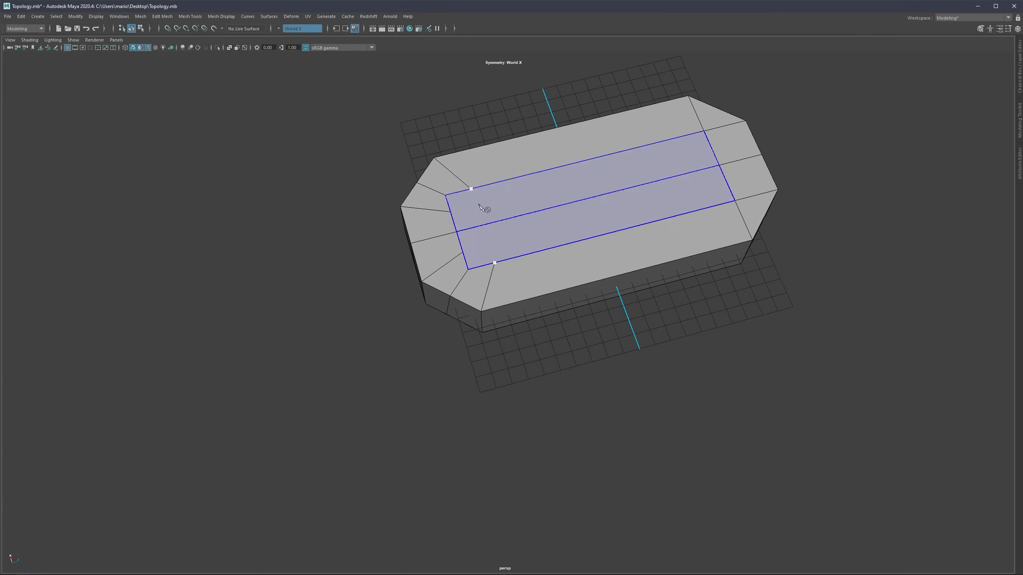
{"action": "left_click", "coordinate": [484, 225]}
{"action": "key", "text": "Return"}
{"action": "left_click", "coordinate": [450, 212]}
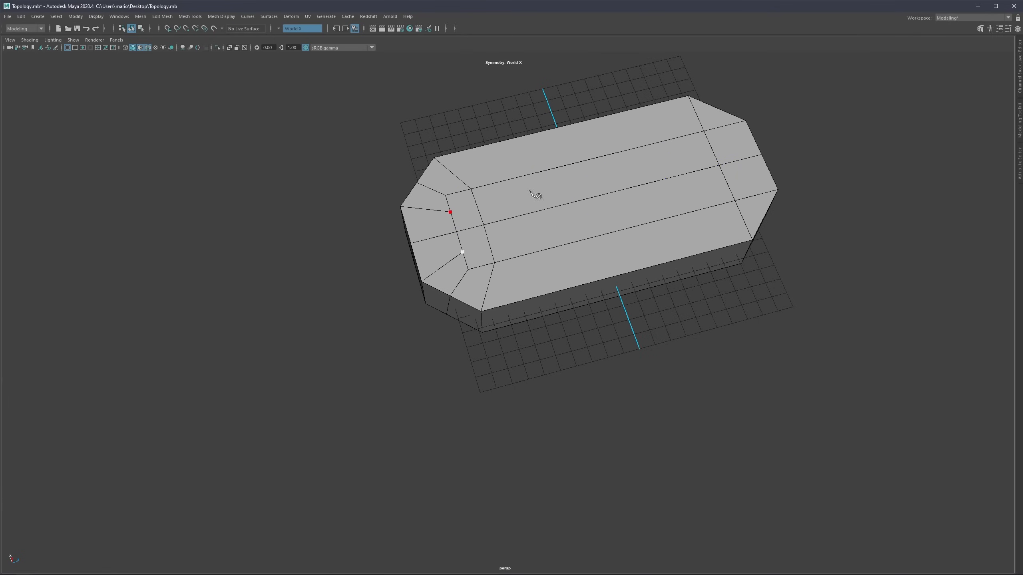
{"action": "left_click", "coordinate": [711, 147]}
{"action": "key", "text": "Return"}
Step: Undo all the cuts and edge loops made on the block, back to its original top-face layout
{"action": "key", "text": "ctrl+z"}
{"action": "key", "text": "ctrl+z"}
{"action": "key", "text": "ctrl+z"}
{"action": "key", "text": "ctrl+z"}
{"action": "key", "text": "ctrl+z"}
{"action": "key", "text": "ctrl+z"}
{"action": "key", "text": "ctrl+z"}
{"action": "key", "text": "ctrl+z"}
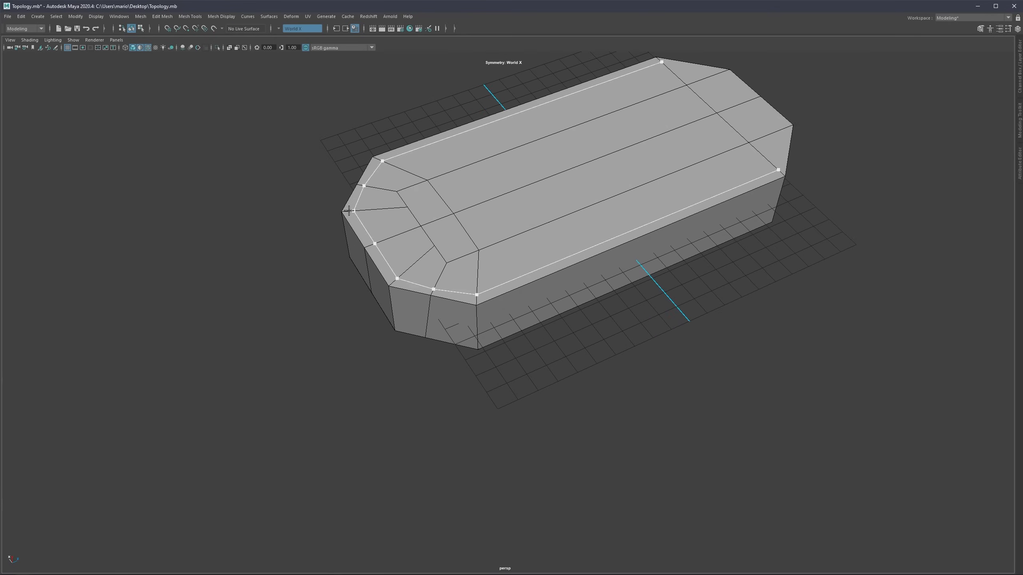
{"action": "key", "text": "ctrl+z"}
{"action": "key", "text": "ctrl+z"}
{"action": "key", "text": "ctrl+z"}
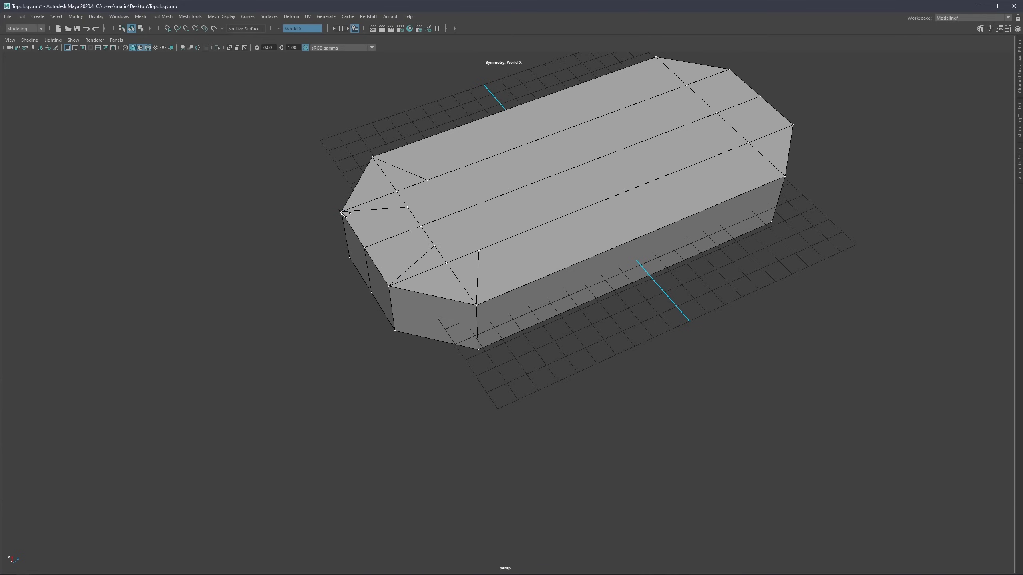
{"action": "key", "text": "ctrl+z"}
{"action": "key", "text": "ctrl+z"}
{"action": "key", "text": "ctrl+z"}
{"action": "key", "text": "ctrl+z"}
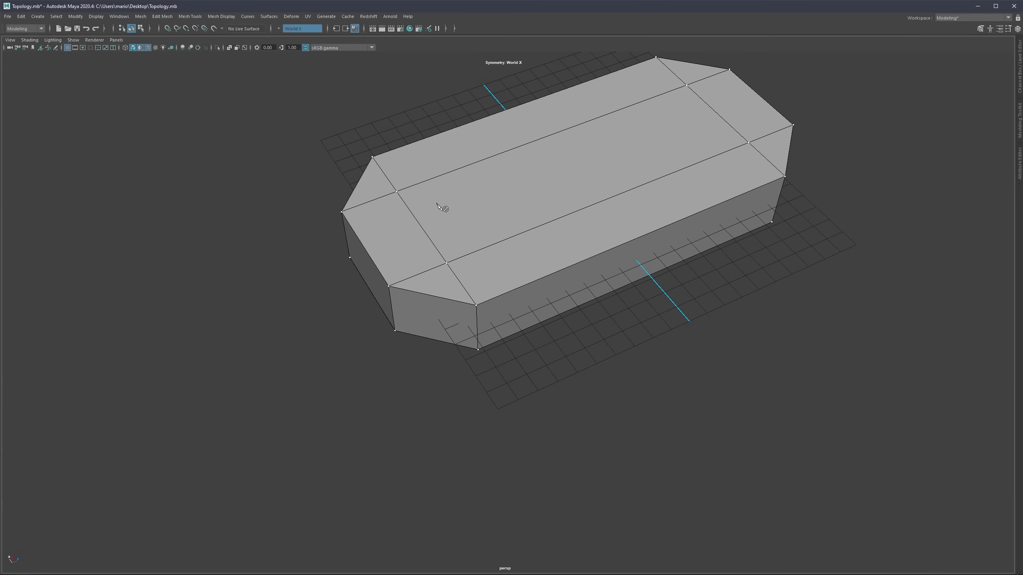
Step: Insert a lengthwise centre loop and mirrored outer loops on the block, and move the outer loops' near-end vertices inward
{"action": "left_click_drag", "start_coordinate": [432, 196], "coordinate": [432, 278], "text": "alt"}
{"action": "middle_click", "coordinate": [410, 241], "text": "ctrl"}
{"action": "left_click", "coordinate": [351, 237]}
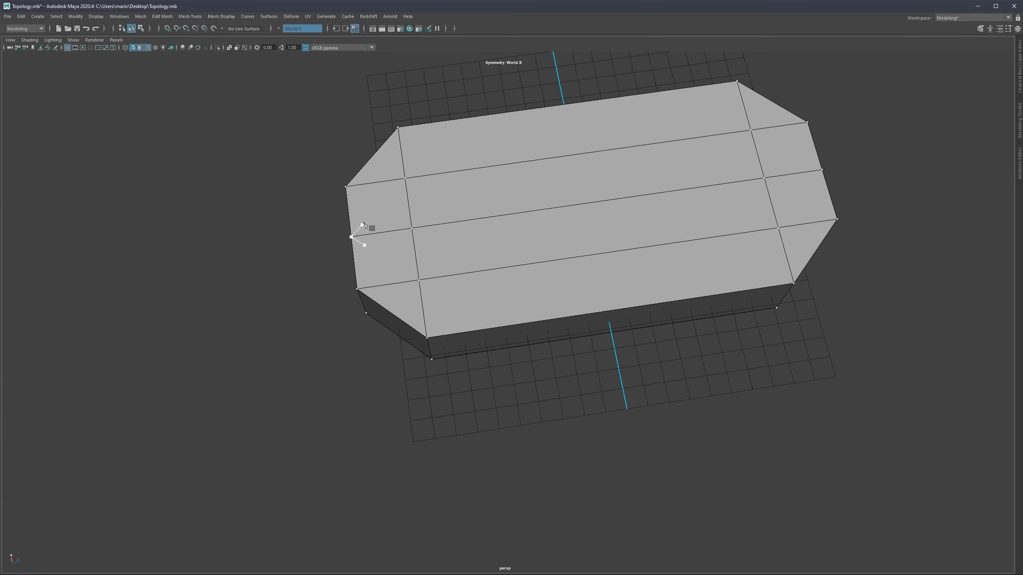
{"action": "left_click_drag", "start_coordinate": [363, 224], "coordinate": [456, 264], "text": "alt"}
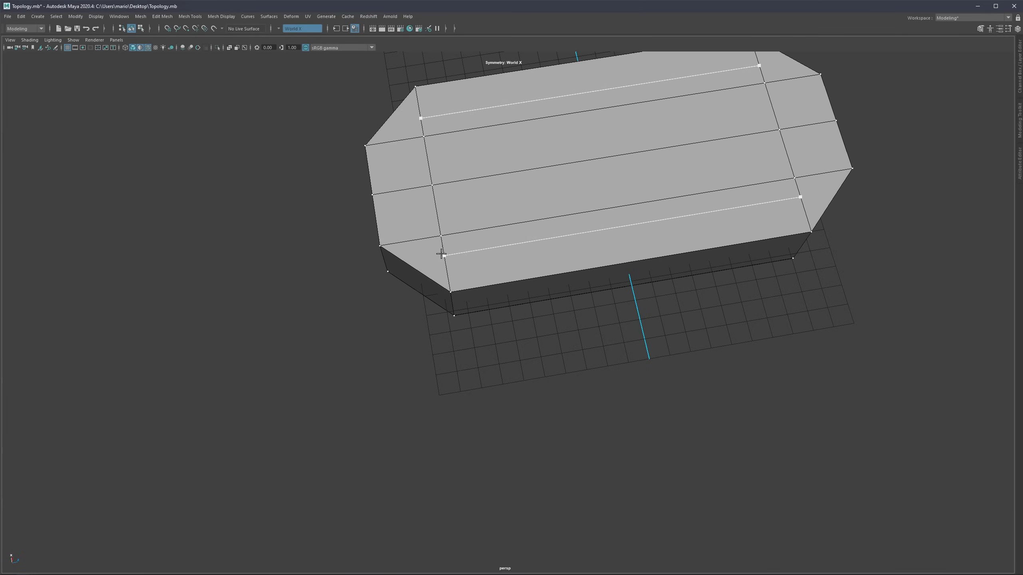
{"action": "left_click", "coordinate": [441, 253], "text": "ctrl"}
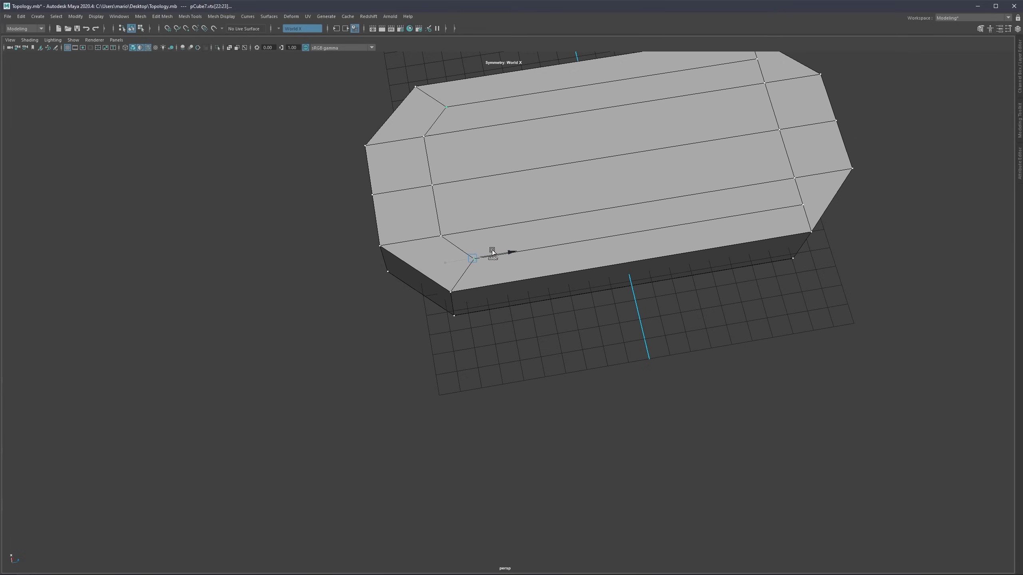
Step: Try to reposition the inner vertices at the near end so that the inner edges follow the chamfered outline
{"action": "left_click_drag", "start_coordinate": [472, 227], "coordinate": [444, 197], "text": "alt"}
{"action": "left_click", "coordinate": [442, 211]}
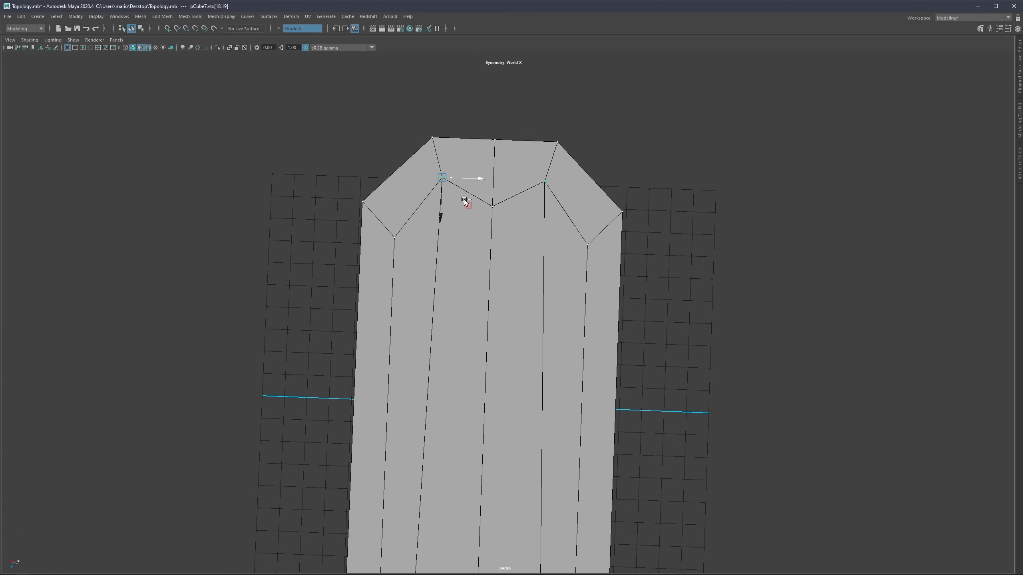
{"action": "left_click", "coordinate": [482, 222]}
{"action": "left_click_drag", "start_coordinate": [492, 236], "coordinate": [448, 199]}
{"action": "scroll", "coordinate": [497, 205], "scroll_direction": "down", "scroll_amount": 1}
{"action": "left_click", "coordinate": [451, 194]}
{"action": "left_click", "coordinate": [409, 251]}
{"action": "left_click_drag", "start_coordinate": [409, 250], "coordinate": [403, 247], "text": "ctrl+shift"}
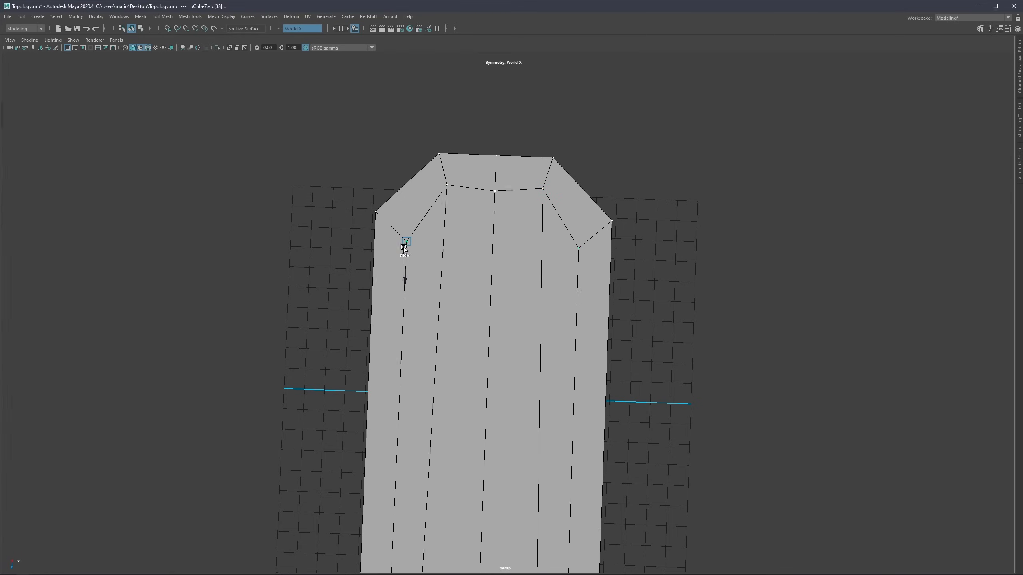
Step: Undo the repositioning of the inner vertices at the near end
{"action": "scroll", "coordinate": [388, 232], "scroll_direction": "down", "scroll_amount": 2}
{"action": "key", "text": "ctrl+z"}
{"action": "key", "text": "ctrl+z"}
{"action": "key", "text": "ctrl+z"}
{"action": "key", "text": "ctrl+z"}
{"action": "key", "text": "ctrl+z"}
{"action": "key", "text": "ctrl+z"}
{"action": "key", "text": "ctrl+z"}
{"action": "key", "text": "ctrl+z"}
{"action": "key", "text": "ctrl+z"}
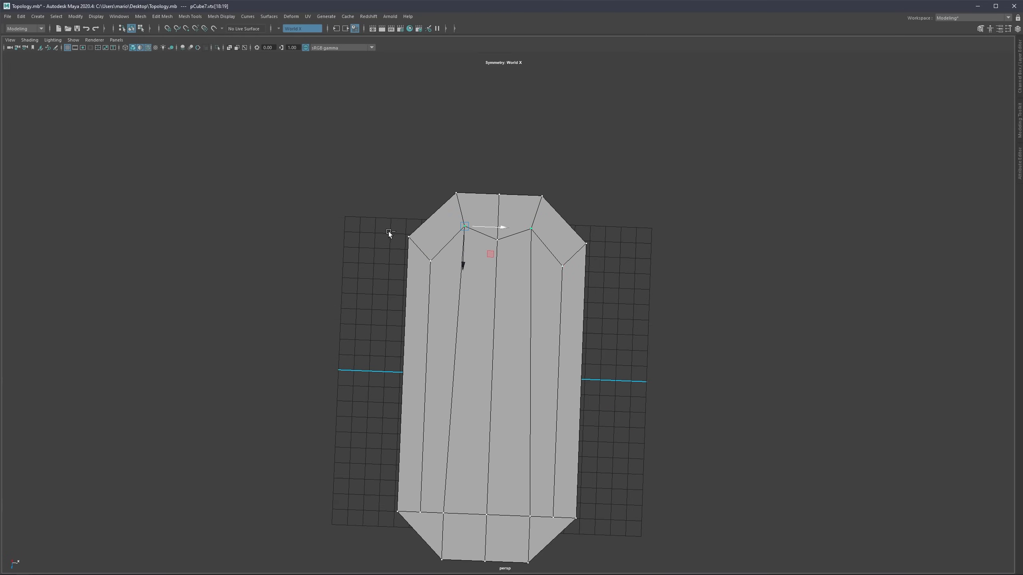
Step: Move the outer loops' vertices at the block's far end inward to mirror the corner flow of the near end
{"action": "left_click_drag", "start_coordinate": [453, 234], "coordinate": [549, 224], "text": "alt"}
{"action": "right_click_drag", "start_coordinate": [503, 208], "coordinate": [673, 169], "text": "alt"}
{"action": "middle_click_drag", "start_coordinate": [673, 170], "coordinate": [620, 218], "text": "alt"}
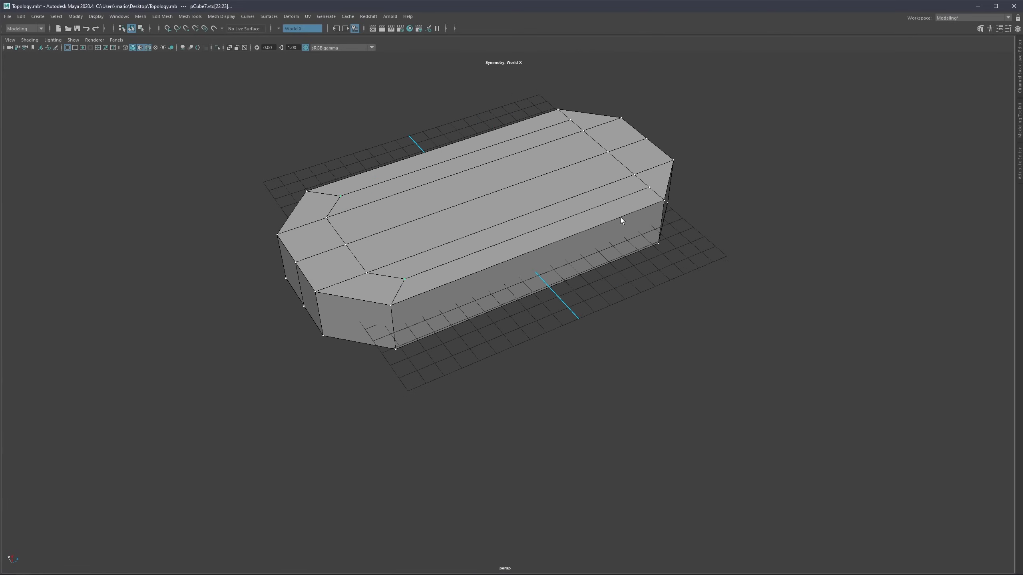
{"action": "left_click", "coordinate": [652, 185]}
{"action": "left_click_drag", "start_coordinate": [667, 182], "coordinate": [648, 188]}
{"action": "middle_click_drag", "start_coordinate": [415, 270], "coordinate": [433, 257], "text": "alt"}
{"action": "left_click_drag", "start_coordinate": [433, 257], "coordinate": [407, 264], "text": "alt"}
{"action": "key", "text": "q"}
Step: Select the side faces around the block's perimeter and reduce their height so the top slopes down outside the inner loops
{"action": "middle_click_drag", "start_coordinate": [430, 264], "coordinate": [440, 275], "text": "alt"}
{"action": "right_click_drag", "start_coordinate": [440, 275], "coordinate": [454, 290], "text": "alt"}
{"action": "left_click_drag", "start_coordinate": [454, 291], "coordinate": [435, 278], "text": "alt"}
{"action": "right_click_drag", "start_coordinate": [393, 313], "coordinate": [392, 334]}
{"action": "left_click", "coordinate": [385, 346]}
{"action": "left_click", "coordinate": [435, 356], "text": "shift"}
{"action": "key", "text": "w"}
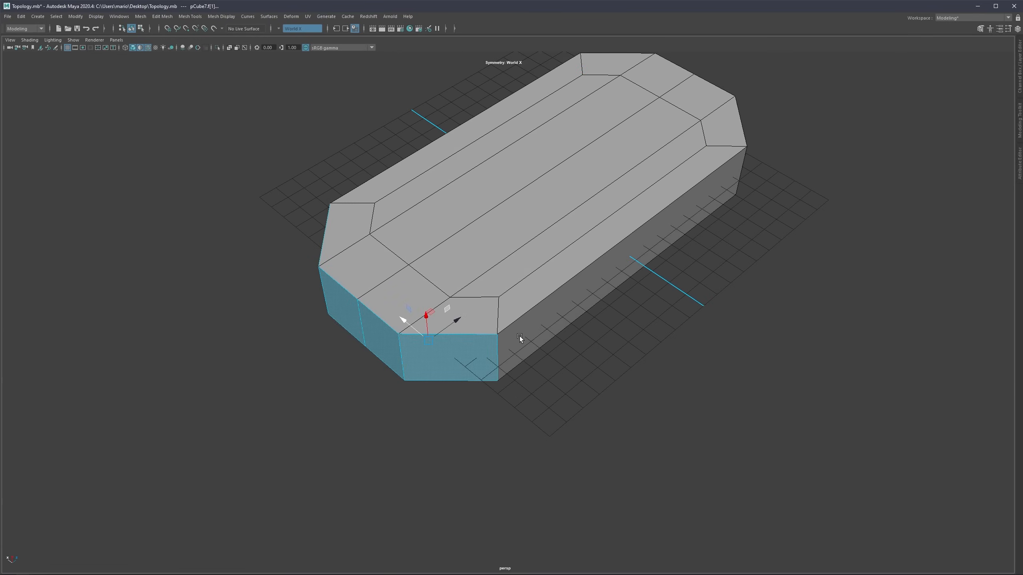
{"action": "left_click", "coordinate": [520, 336]}
{"action": "left_click", "coordinate": [392, 343], "text": "shift"}
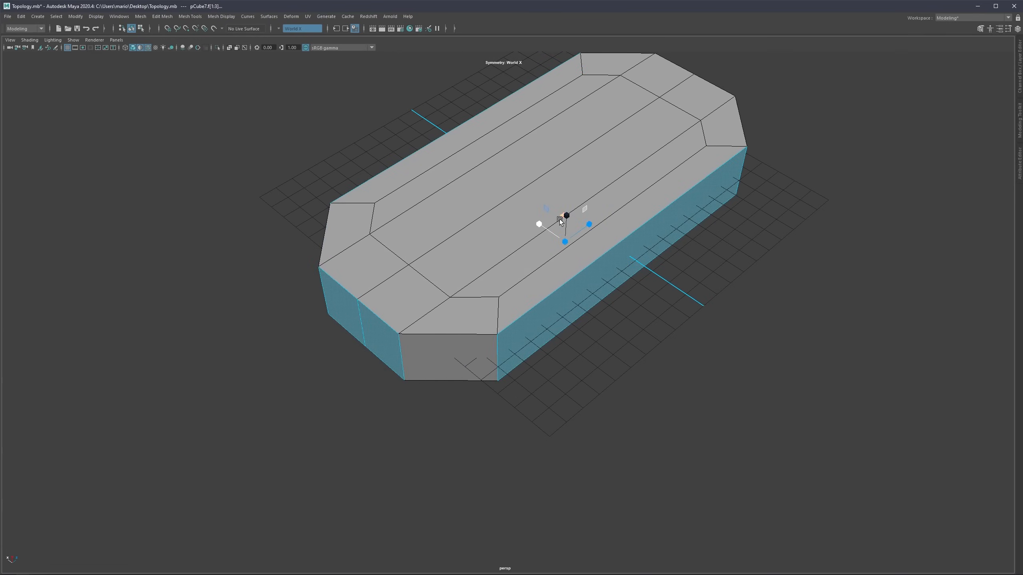
{"action": "mouse_move", "coordinate": [566, 216]}
{"action": "left_mouse_down"}
{"action": "mouse_move", "coordinate": [563, 236]}
{"action": "mouse_move", "coordinate": [558, 221]}
{"action": "left_mouse_up"}
{"action": "left_click_drag", "start_coordinate": [542, 229], "coordinate": [484, 303]}
{"action": "right_click_drag", "start_coordinate": [484, 303], "coordinate": [478, 306]}
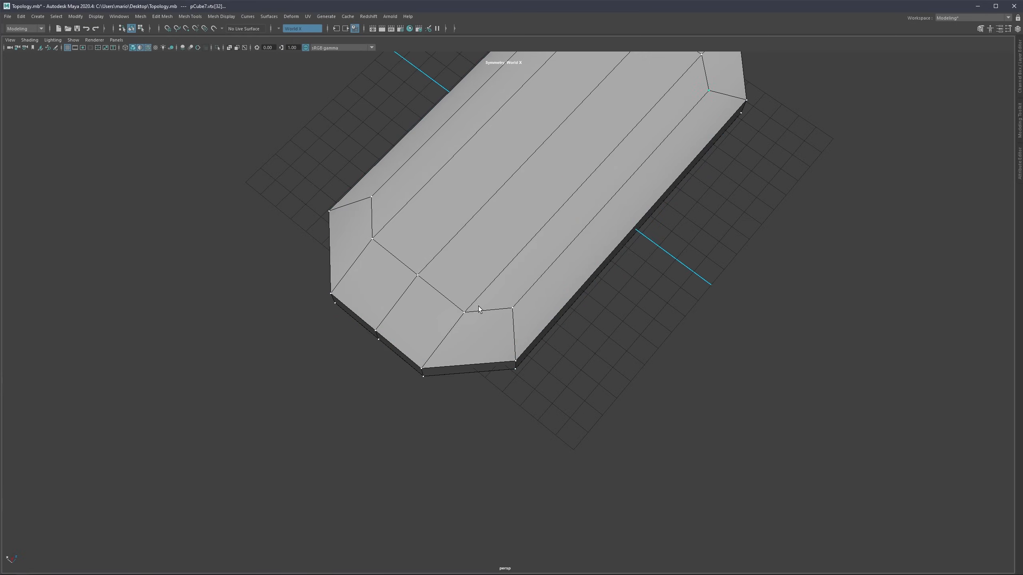
{"action": "left_click_drag", "start_coordinate": [448, 300], "coordinate": [482, 318]}
{"action": "scroll", "coordinate": [433, 286], "scroll_direction": "down", "scroll_amount": 2}
{"action": "right_click_drag", "start_coordinate": [482, 321], "coordinate": [476, 314]}
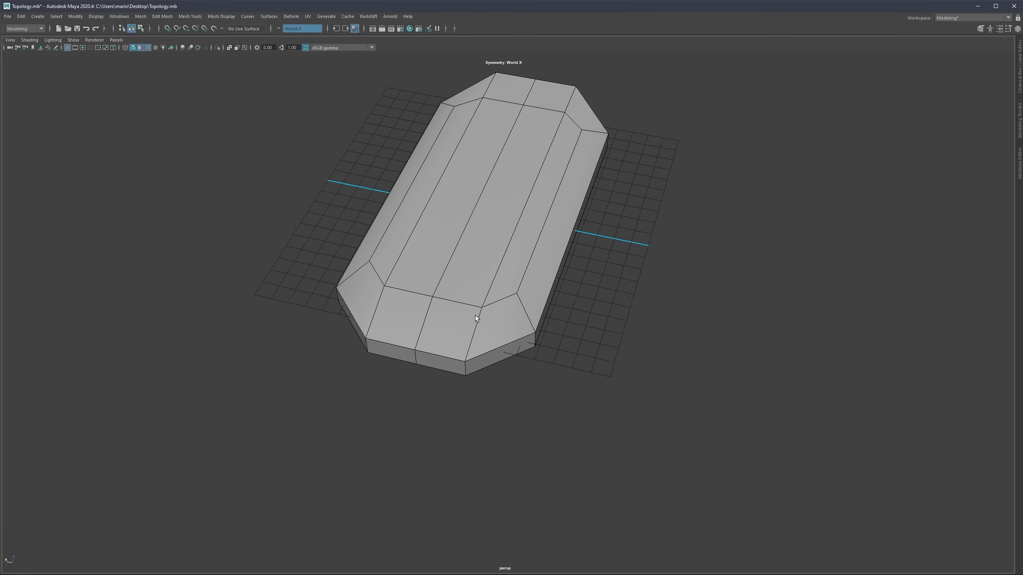
{"action": "left_click", "coordinate": [479, 317]}
{"action": "double_click", "coordinate": [480, 317]}
{"action": "key", "text": "Delete"}
{"action": "left_click_drag", "start_coordinate": [480, 317], "coordinate": [463, 201], "text": "alt"}
{"action": "key", "text": "ctrl+z"}
{"action": "key", "text": "ctrl+z"}
{"action": "key", "text": "ctrl+z"}
Step: Slide the centre vertex of the inner edge at the block's end outward, in line with the mirrored inner corner vertices
{"action": "key", "text": "F11"}
{"action": "left_click", "coordinate": [452, 221]}
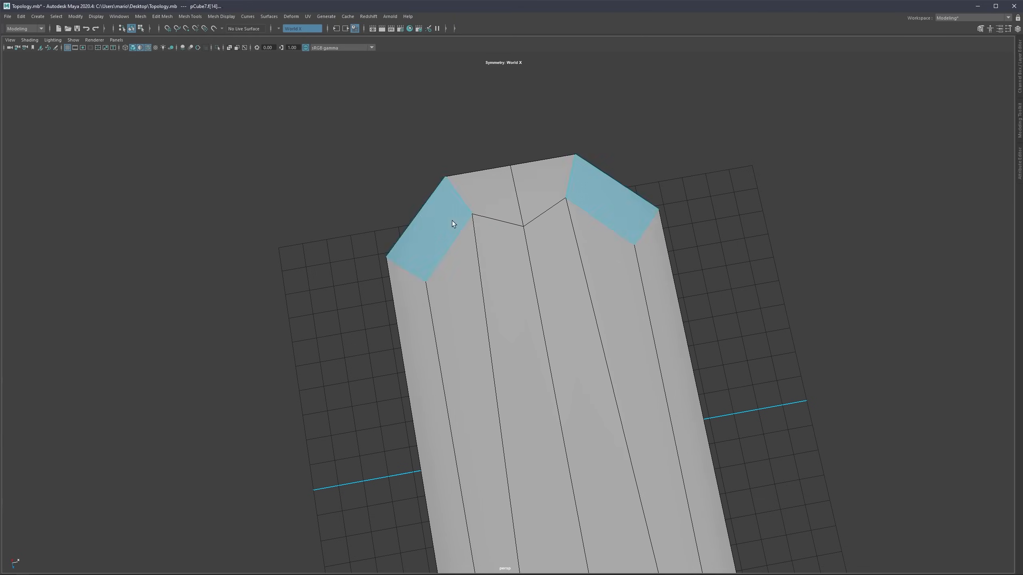
{"action": "double_click", "coordinate": [484, 198], "text": "shift"}
{"action": "key", "text": "F9"}
{"action": "left_click", "coordinate": [523, 228]}
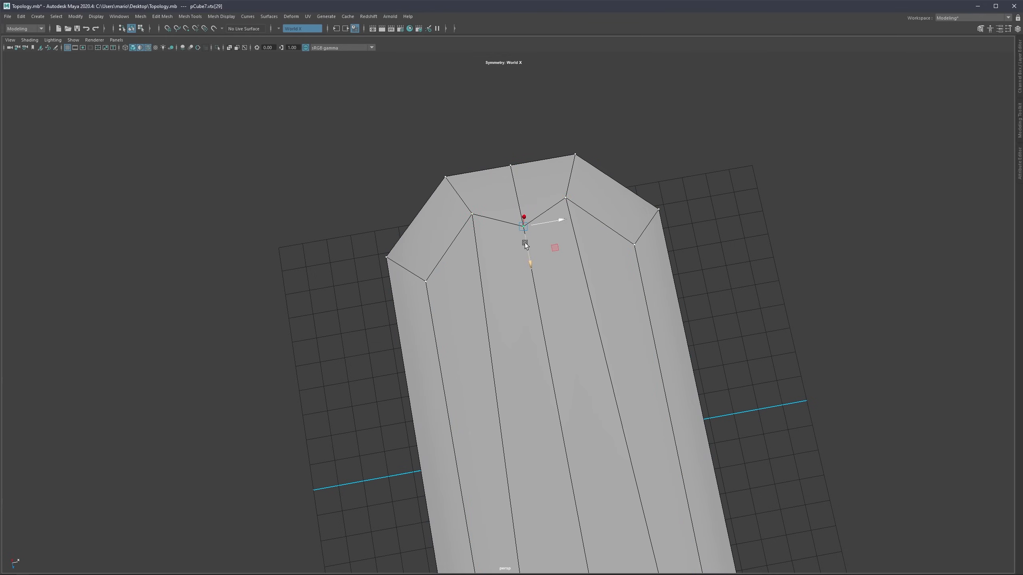
{"action": "left_click_drag", "start_coordinate": [526, 246], "coordinate": [519, 185], "text": "ctrl+shift"}
Step: Try to slide the mirrored inner corner vertices at the block's end along their edges, and revert the slide
{"action": "key", "text": "F11"}
{"action": "left_click", "coordinate": [474, 200]}
{"action": "double_click", "coordinate": [455, 227], "text": "shift"}
{"action": "key", "text": "F9"}
{"action": "left_click_drag", "start_coordinate": [494, 213], "coordinate": [359, 254], "text": "ctrl+shift"}
{"action": "key", "text": "ctrl+z"}
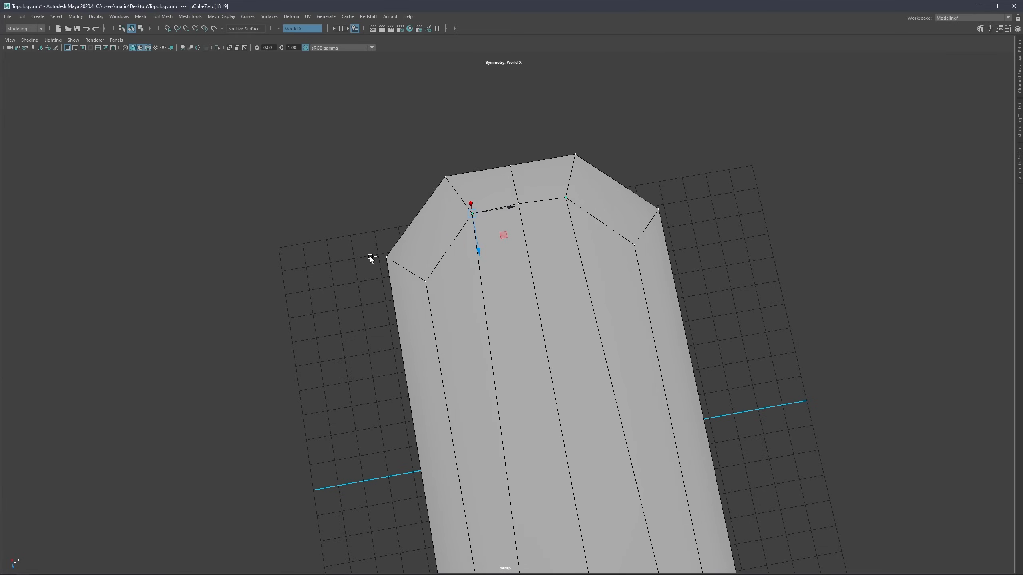
Step: Insert mirrored support loops on both sides of the lengthwise corner loops and preview the block smoothed
{"action": "key", "text": "ctrl+shift+x"}
{"action": "left_click", "coordinate": [478, 209], "text": "ctrl"}
{"action": "left_click", "coordinate": [469, 218], "text": "ctrl"}
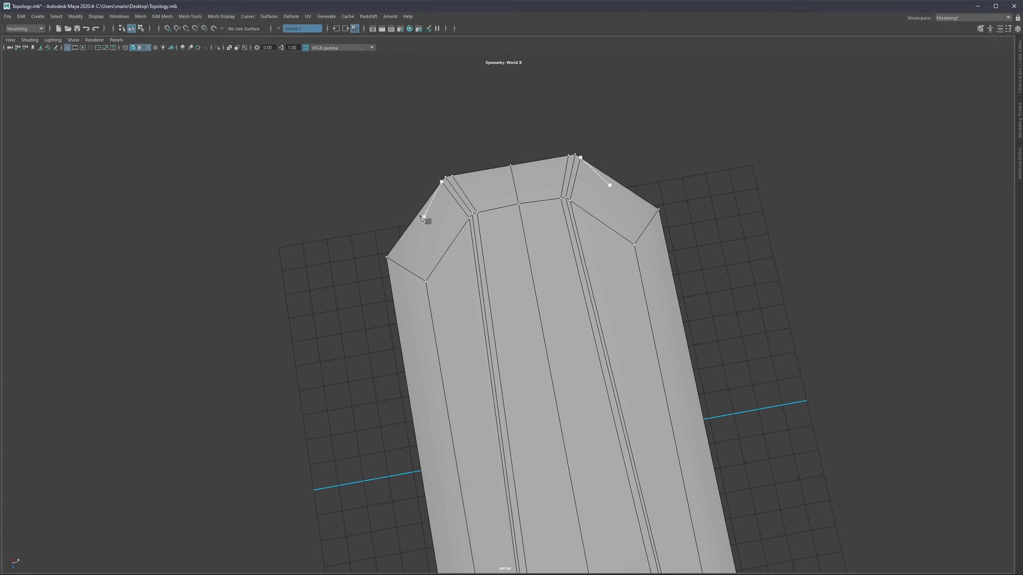
{"action": "left_click_drag", "start_coordinate": [423, 219], "coordinate": [460, 209], "text": "alt"}
{"action": "key", "text": "3"}
{"action": "key", "text": "1"}
Step: Insert support loops around the inner outline and along the upper and lower rim edges, and preview the block smoothed
{"action": "left_click_drag", "start_coordinate": [425, 250], "coordinate": [524, 265], "text": "alt"}
{"action": "key", "text": "q"}
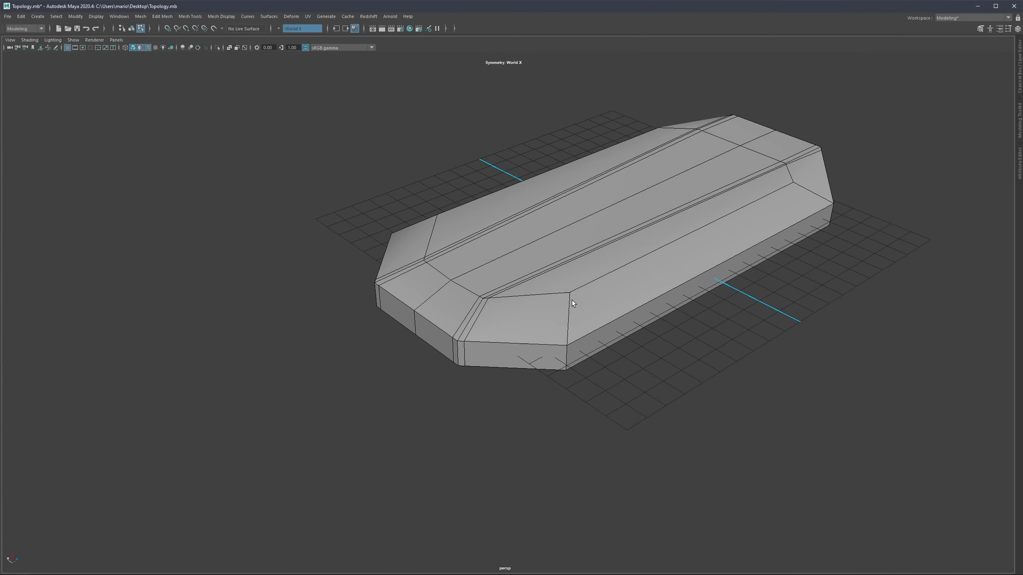
{"action": "left_click", "coordinate": [569, 297], "text": "ctrl"}
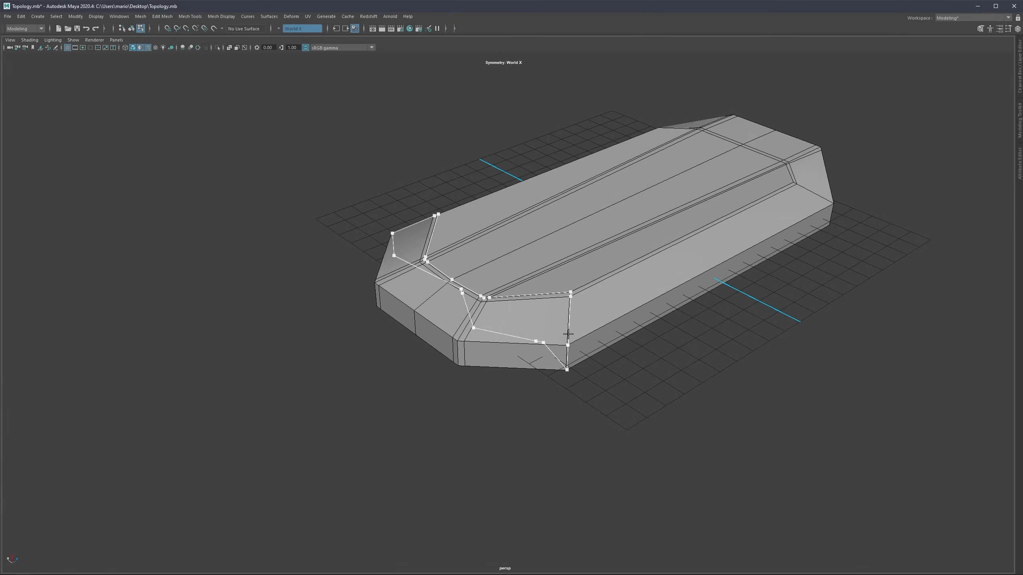
{"action": "left_click", "coordinate": [567, 348], "text": "ctrl"}
{"action": "left_click", "coordinate": [565, 366], "text": "ctrl"}
{"action": "key", "text": "q"}
{"action": "key", "text": "3"}
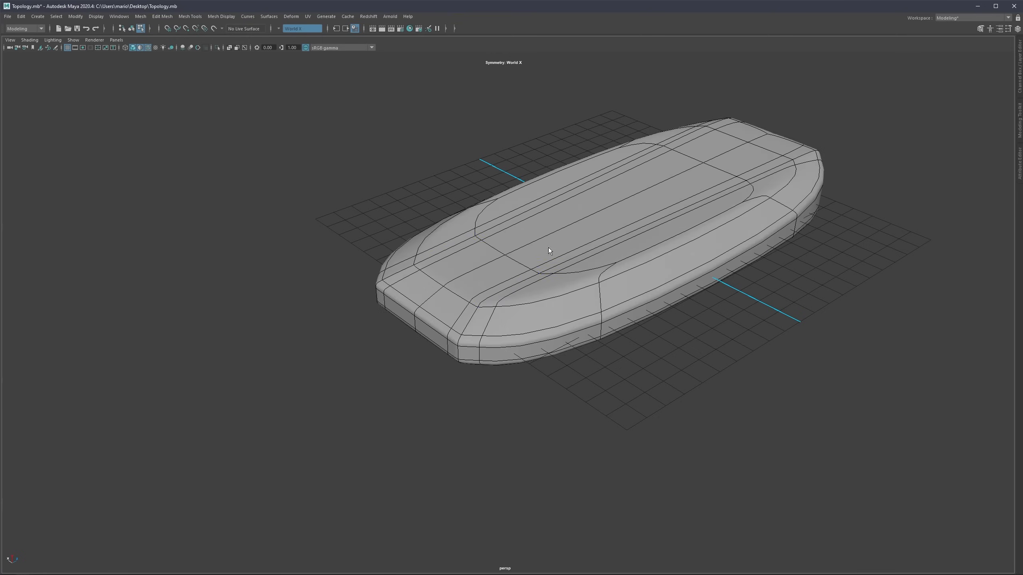
Step: Insert a crosswise loop at the block's middle and others beside the chamfered corners, and preview the smoothed shape from several angles
{"action": "key", "text": "F8"}
{"action": "key", "text": "1"}
{"action": "key", "text": "F8"}
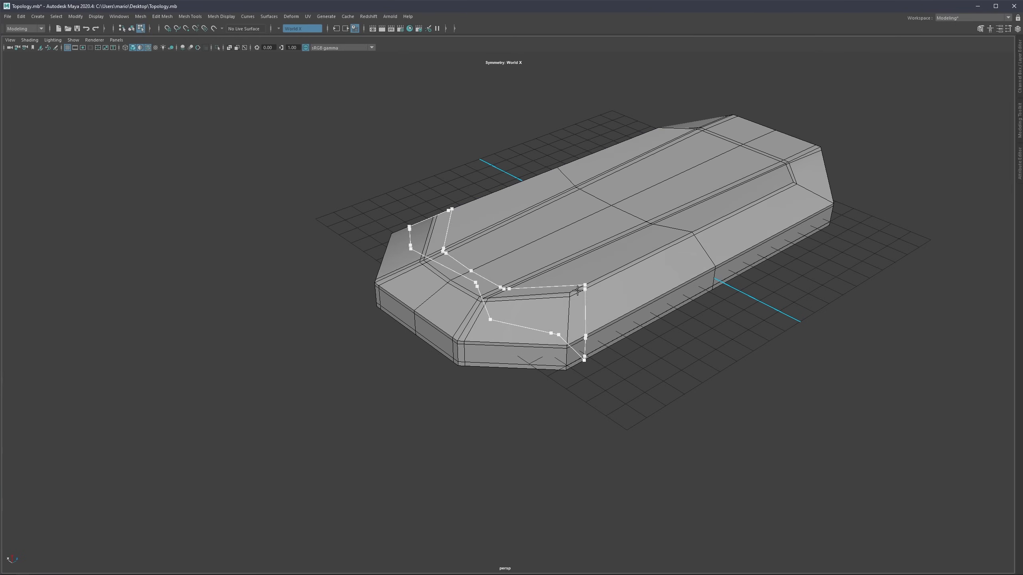
{"action": "key", "text": "3"}
{"action": "key", "text": "F8"}
{"action": "left_click", "coordinate": [608, 385]}
{"action": "key", "text": "5"}
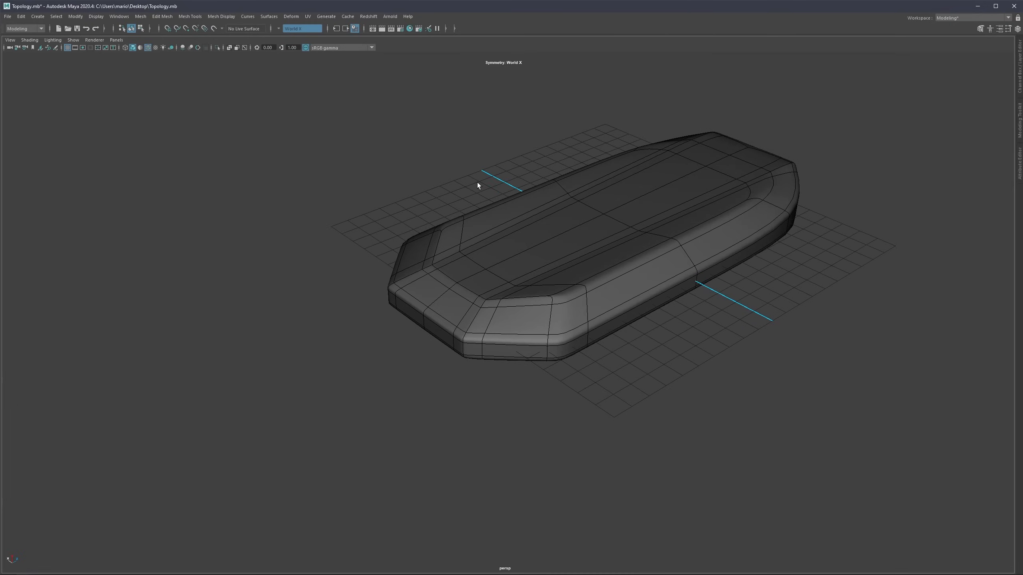
{"action": "mouse_move", "coordinate": [479, 184]}
{"action": "left_mouse_down", "text": "alt"}
{"action": "mouse_move", "coordinate": [468, 222]}
{"action": "mouse_move", "coordinate": [348, 232]}
{"action": "left_mouse_up", "text": "alt"}
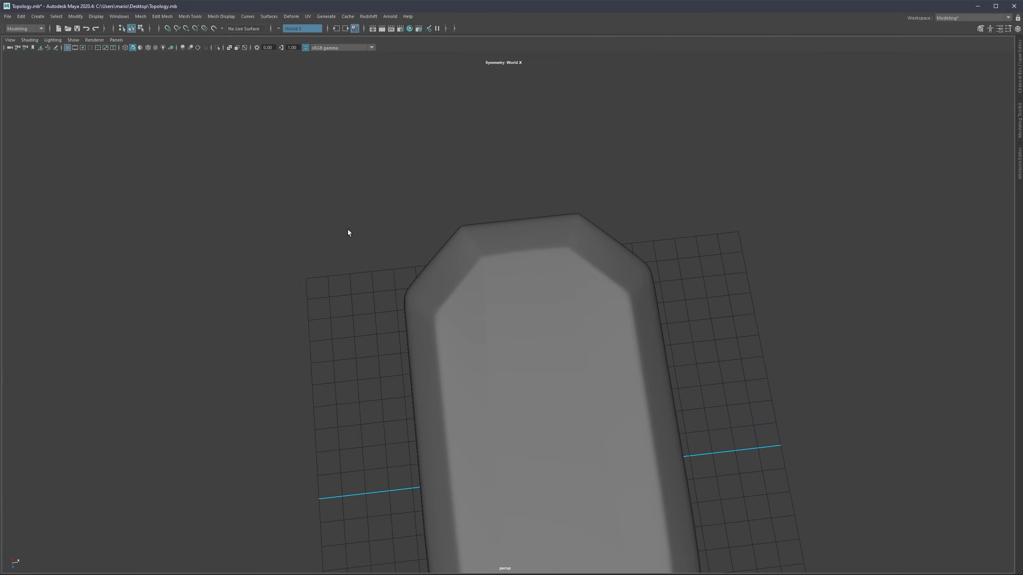
{"action": "mouse_move", "coordinate": [465, 229]}
{"action": "left_mouse_down", "text": "alt"}
{"action": "mouse_move", "coordinate": [660, 224]}
{"action": "mouse_move", "coordinate": [568, 244]}
{"action": "left_mouse_up", "text": "alt"}
{"action": "left_click", "coordinate": [519, 240]}
Step: Undo all the support loops and end vertex slides, back to the sloped block with its two lengthwise corner loops selected
{"action": "key", "text": "ctrl+z"}
{"action": "key", "text": "ctrl+z"}
{"action": "key", "text": "ctrl+z"}
{"action": "key", "text": "ctrl+z"}
{"action": "key", "text": "ctrl+z"}
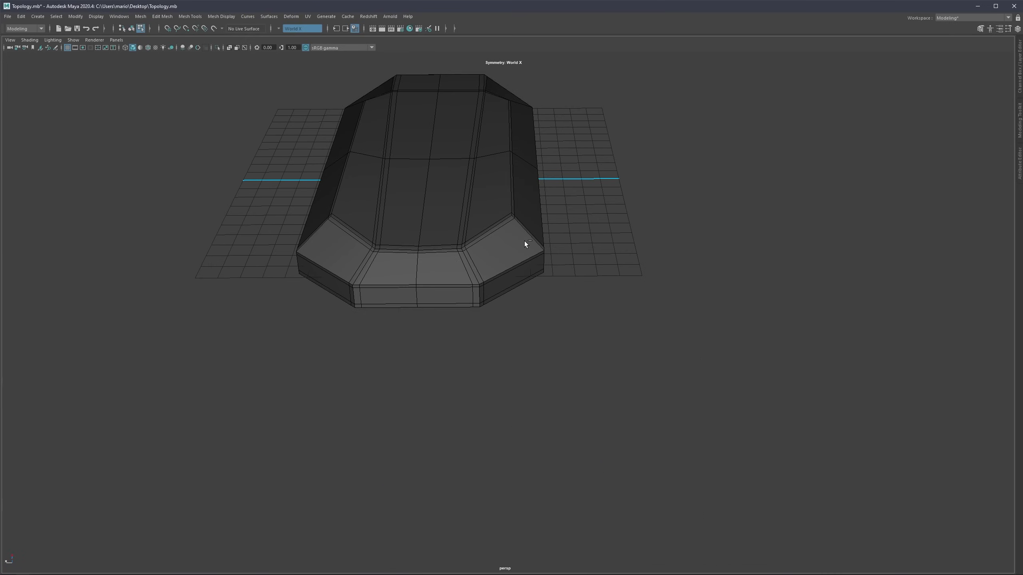
{"action": "key", "text": "ctrl+z"}
{"action": "key", "text": "ctrl+z"}
{"action": "key", "text": "ctrl+z"}
{"action": "key", "text": "ctrl+z"}
{"action": "key", "text": "ctrl+z"}
{"action": "key", "text": "ctrl+z"}
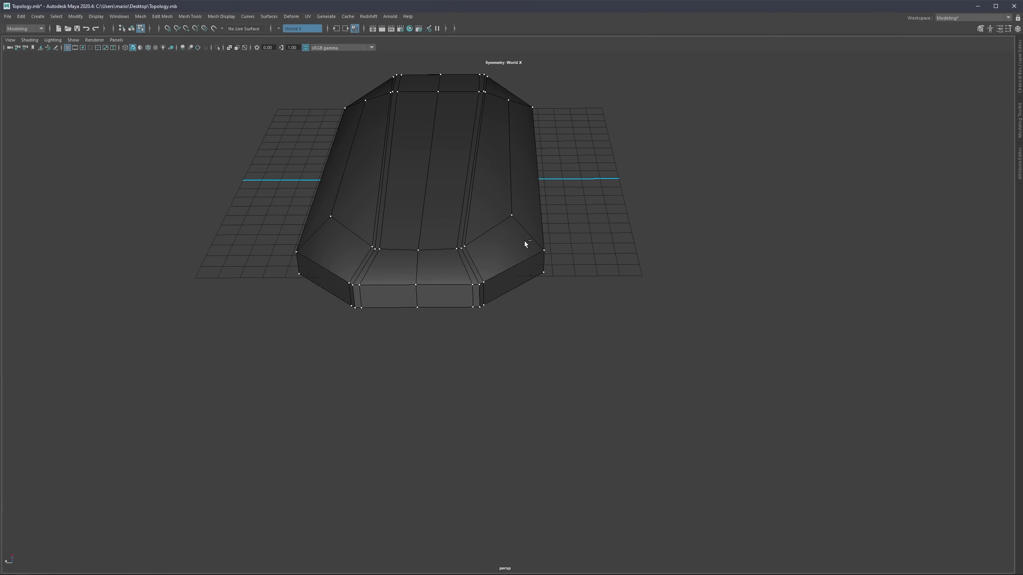
{"action": "key", "text": "ctrl+z"}
{"action": "key", "text": "ctrl+z"}
{"action": "key", "text": "ctrl+z"}
{"action": "key", "text": "ctrl+z"}
{"action": "key", "text": "ctrl+z"}
{"action": "key", "text": "ctrl+z"}
{"action": "key", "text": "ctrl+z"}
{"action": "key", "text": "ctrl+z"}
{"action": "key", "text": "ctrl+z"}
{"action": "key", "text": "ctrl+z"}
{"action": "key", "text": "ctrl+z"}
{"action": "key", "text": "ctrl+z"}
{"action": "key", "text": "ctrl+z"}
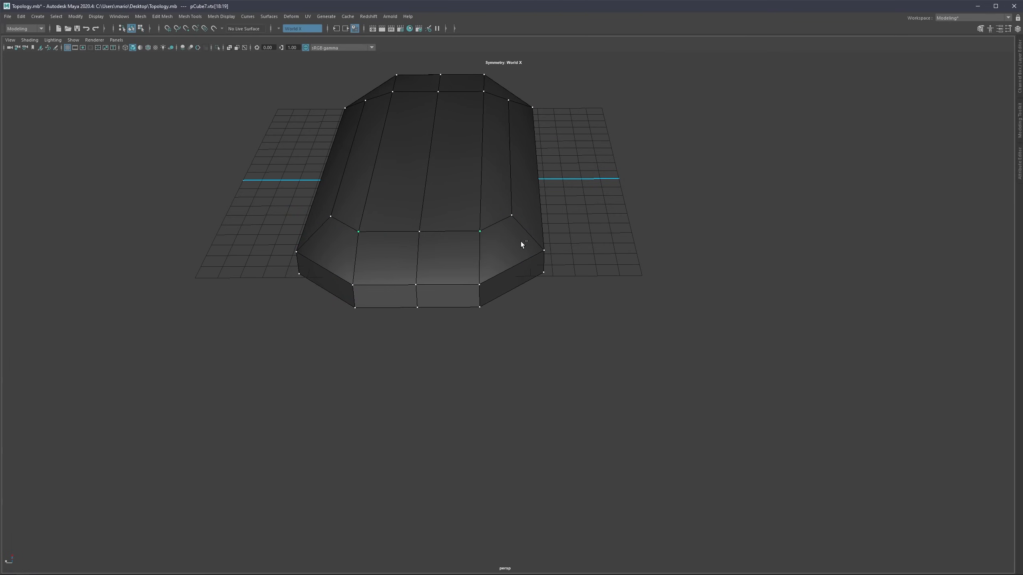
{"action": "key", "text": "ctrl+z"}
{"action": "key", "text": "ctrl+z"}
{"action": "key", "text": "ctrl+z"}
{"action": "key", "text": "ctrl+z"}
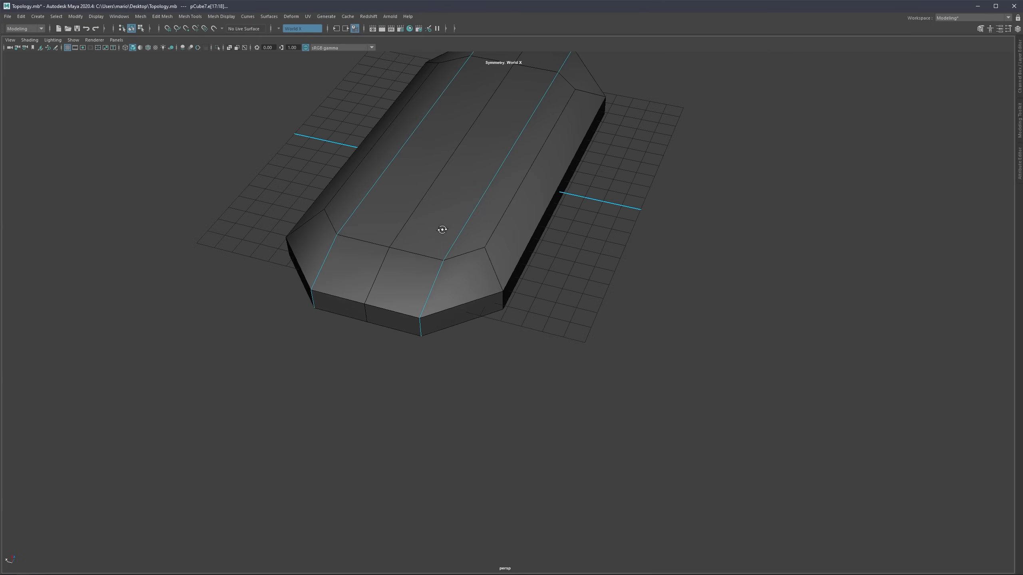
Step: Bevel the two lengthwise corner loops with Chamfer off and a fraction of 0.077
{"action": "left_click", "coordinate": [790, 236]}
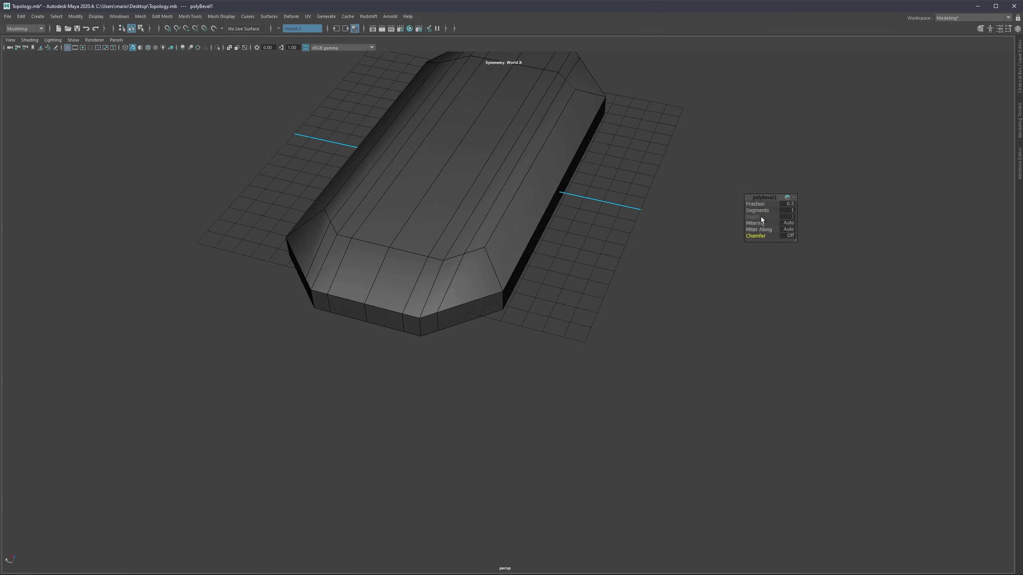
{"action": "left_click_drag", "start_coordinate": [755, 204], "coordinate": [586, 194]}
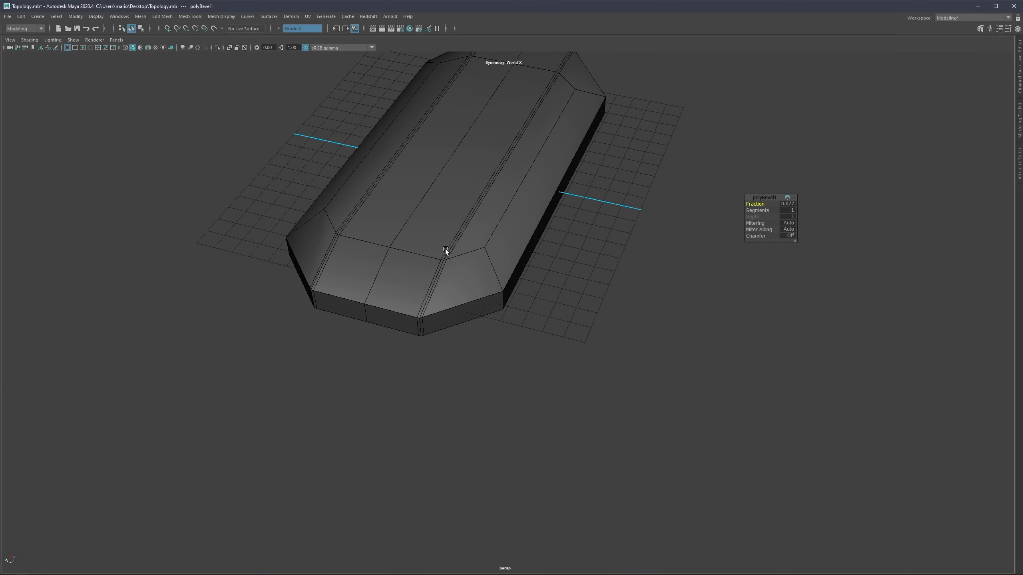
{"action": "left_click_drag", "start_coordinate": [445, 250], "coordinate": [424, 230], "text": "alt"}
Step: Bevel the upper and lower perimeter edge loops with Chamfer off and a fraction well below 0.5
{"action": "double_click", "coordinate": [422, 285]}
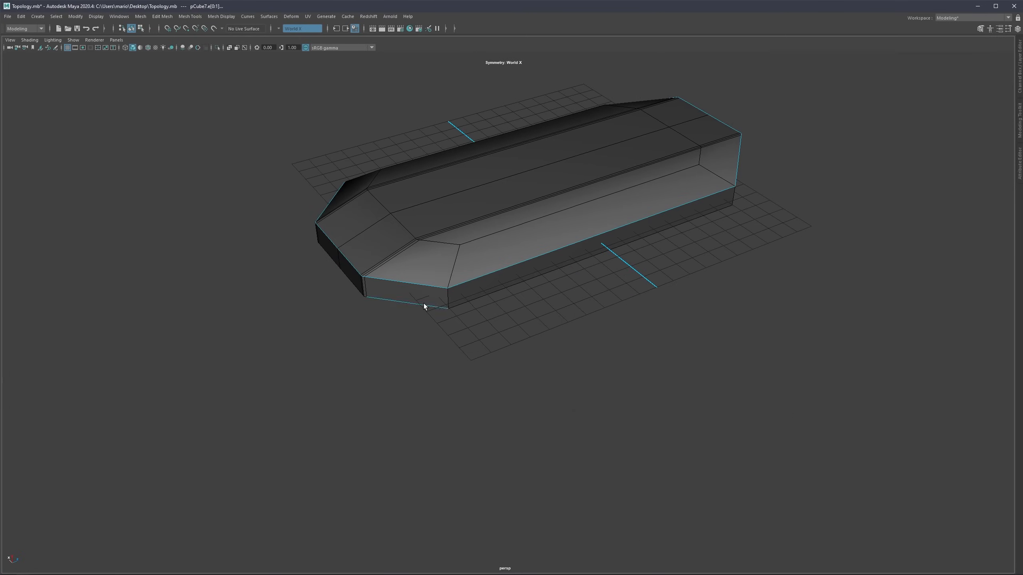
{"action": "double_click", "coordinate": [423, 304], "text": "shift"}
{"action": "key", "text": "ctrl+b"}
{"action": "left_click", "coordinate": [791, 236]}
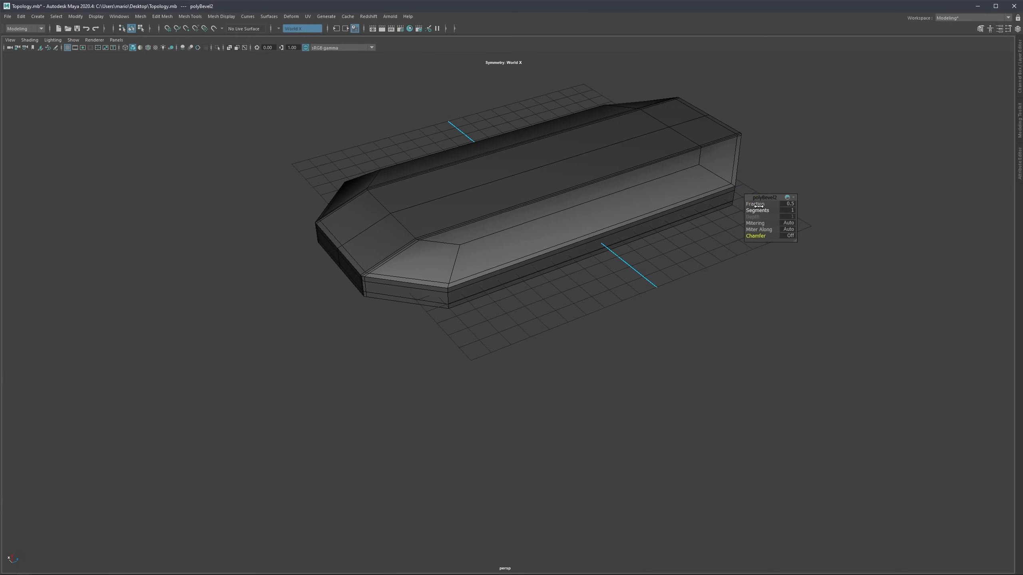
{"action": "left_click_drag", "start_coordinate": [759, 206], "coordinate": [663, 210]}
Step: Insert support loops on both sides of the remaining chamfered corners and around the inner outline, and preview the block smoothed
{"action": "left_click", "coordinate": [445, 251]}
{"action": "middle_click_drag", "start_coordinate": [439, 247], "coordinate": [436, 269], "text": "alt"}
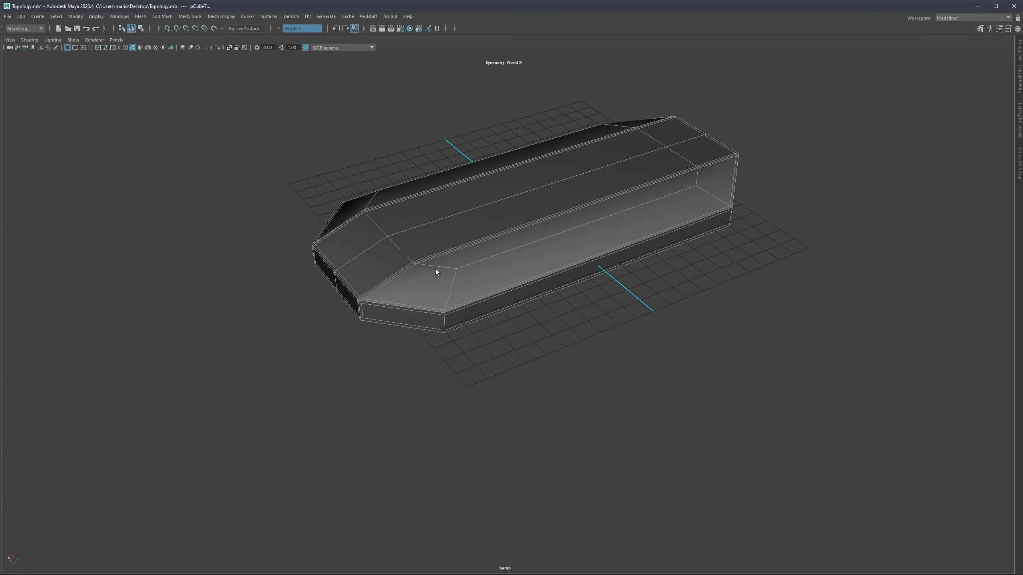
{"action": "scroll", "coordinate": [435, 269], "scroll_direction": "up", "scroll_amount": 2}
{"action": "key", "text": "ctrl+shift+x"}
{"action": "left_click", "coordinate": [450, 255], "text": "ctrl"}
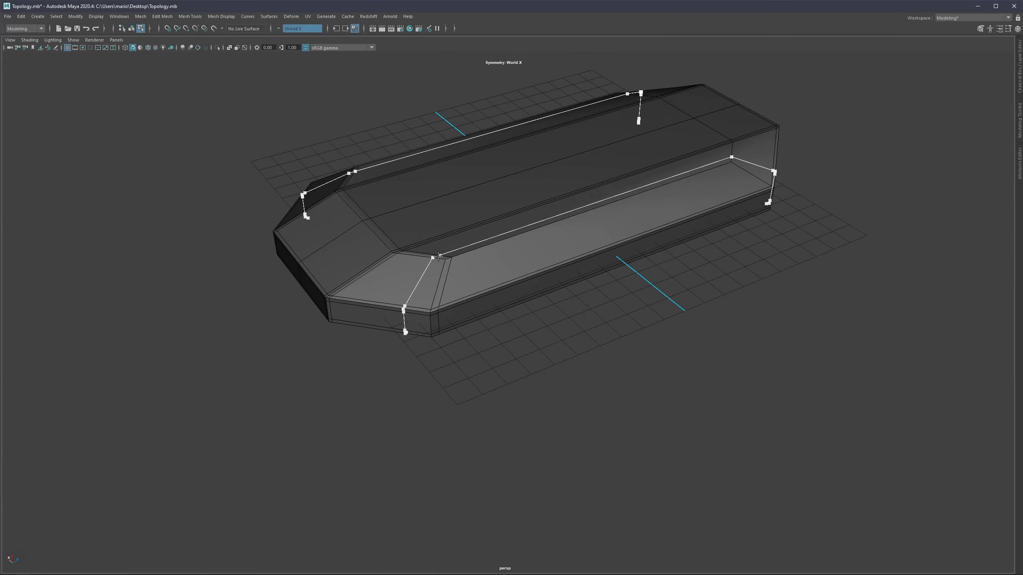
{"action": "left_click", "coordinate": [434, 257], "text": "ctrl"}
{"action": "left_click", "coordinate": [445, 262], "text": "ctrl"}
{"action": "key", "text": "3"}
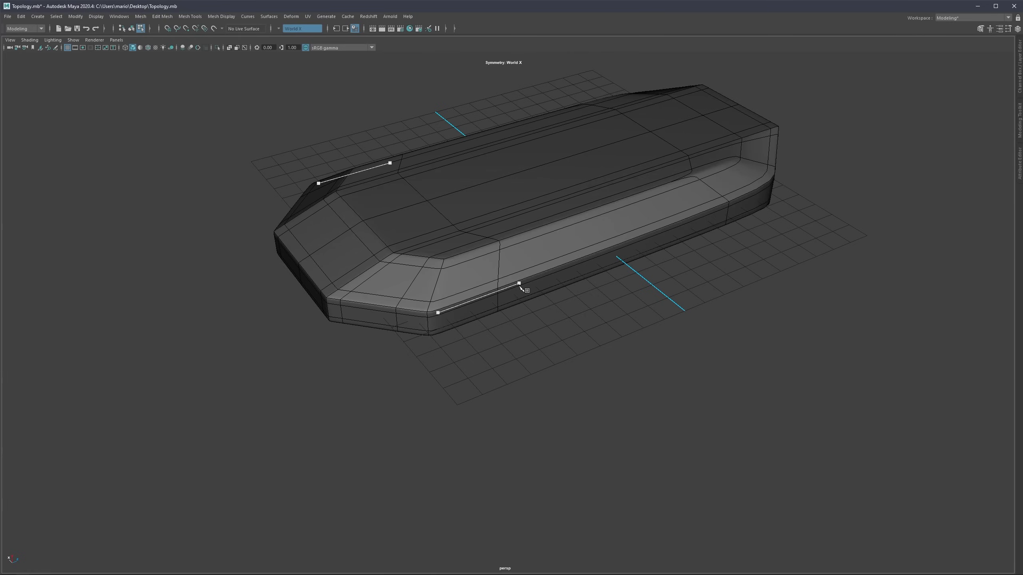
{"action": "key", "text": "q"}
{"action": "left_click", "coordinate": [549, 342]}
{"action": "scroll", "coordinate": [475, 274], "scroll_direction": "down", "scroll_amount": 3}
{"action": "left_click_drag", "start_coordinate": [469, 259], "coordinate": [447, 257], "text": "alt"}
{"action": "scroll", "coordinate": [450, 245], "scroll_direction": "down", "scroll_amount": 3}
{"action": "left_click", "coordinate": [451, 245]}
Step: Insert a crosswise loop through the block's middle and lower the lengthwise edges to sink a recess along both long sides
{"action": "key", "text": "1"}
{"action": "scroll", "coordinate": [469, 266], "scroll_direction": "up", "scroll_amount": 2}
{"action": "key", "text": "ctrl+shift+x"}
{"action": "left_click", "coordinate": [538, 229], "text": "ctrl"}
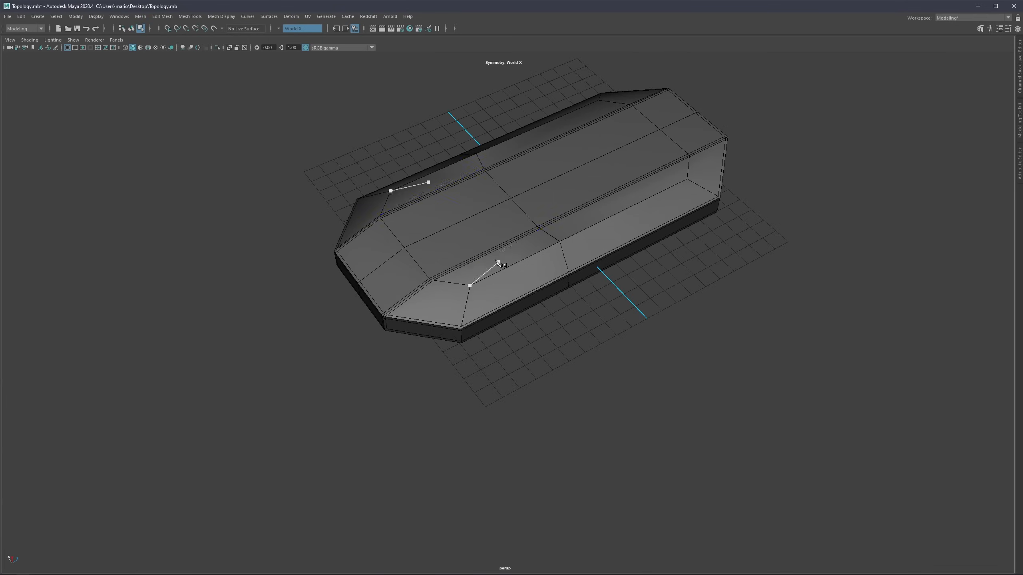
{"action": "key", "text": "w"}
{"action": "left_click", "coordinate": [490, 254]}
{"action": "left_click_drag", "start_coordinate": [487, 227], "coordinate": [498, 231]}
Step: Insert crosswise loops beside the recess corners and at intervals along the block, and preview it smoothed
{"action": "key", "text": "ctrl+shift+x"}
{"action": "left_click", "coordinate": [439, 287]}
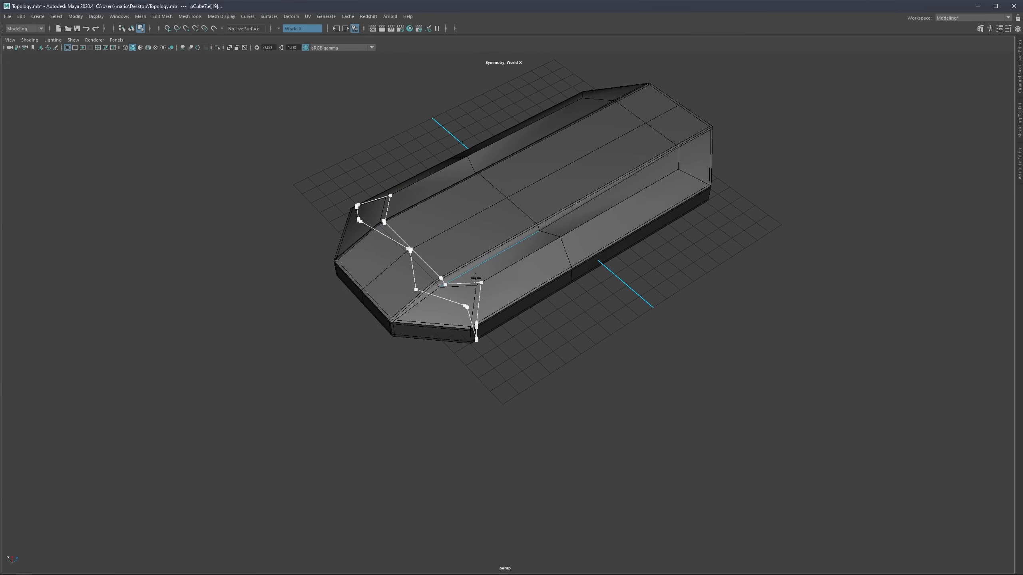
{"action": "left_click", "coordinate": [480, 283], "text": "ctrl"}
{"action": "left_click", "coordinate": [469, 284], "text": "ctrl"}
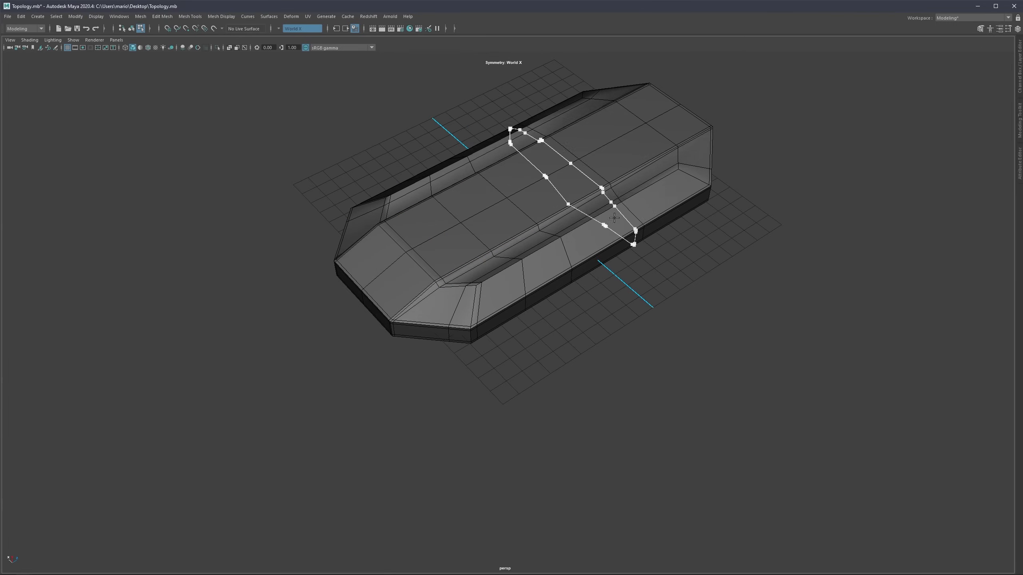
{"action": "left_click", "coordinate": [623, 243], "text": "ctrl"}
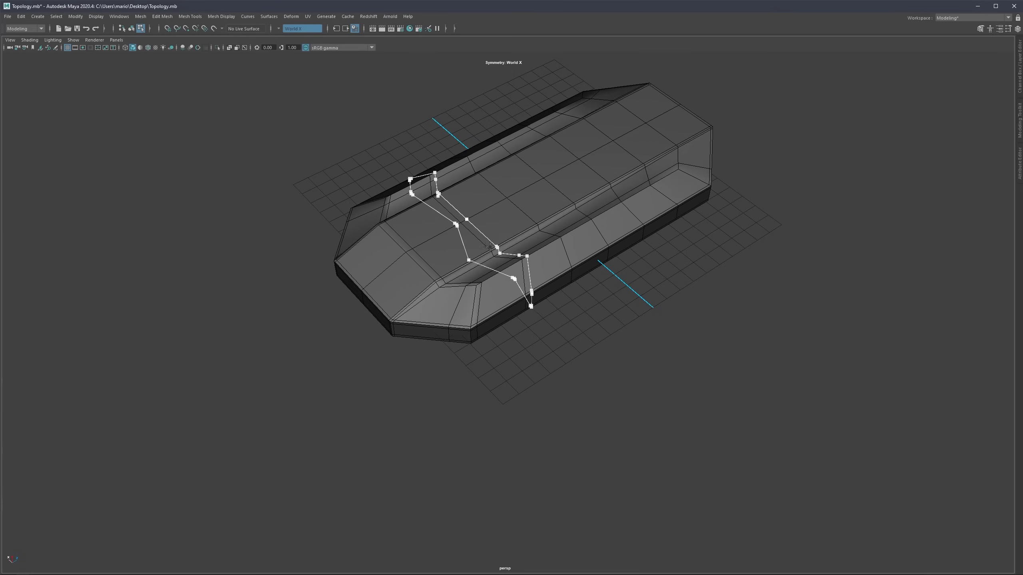
{"action": "left_click", "coordinate": [428, 296], "text": "ctrl"}
{"action": "scroll", "coordinate": [515, 347], "scroll_direction": "down", "scroll_amount": 4}
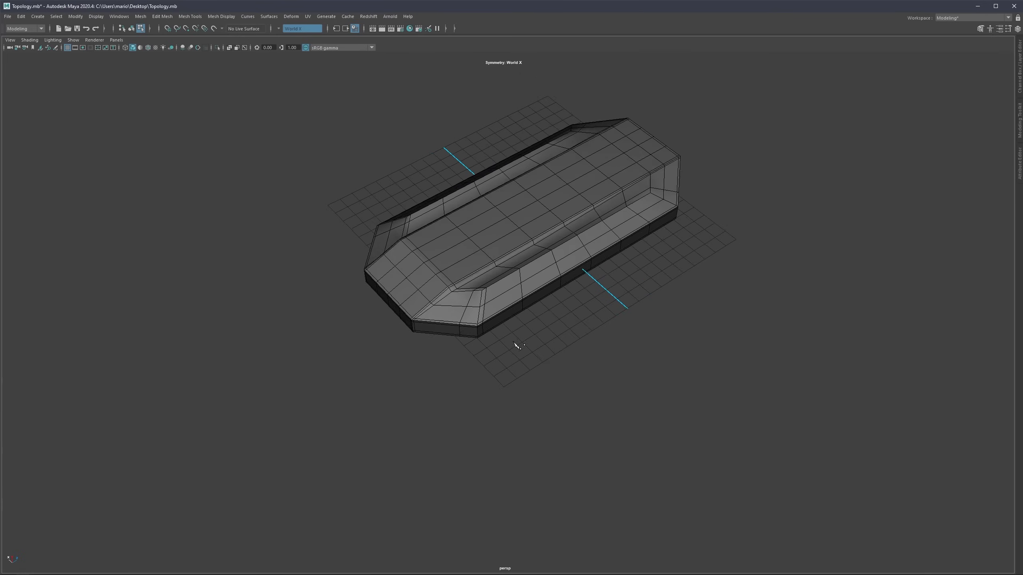
{"action": "key", "text": "q"}
{"action": "key", "text": "3"}
{"action": "left_click", "coordinate": [575, 310]}
{"action": "left_click_drag", "start_coordinate": [509, 278], "coordinate": [474, 258], "text": "alt"}
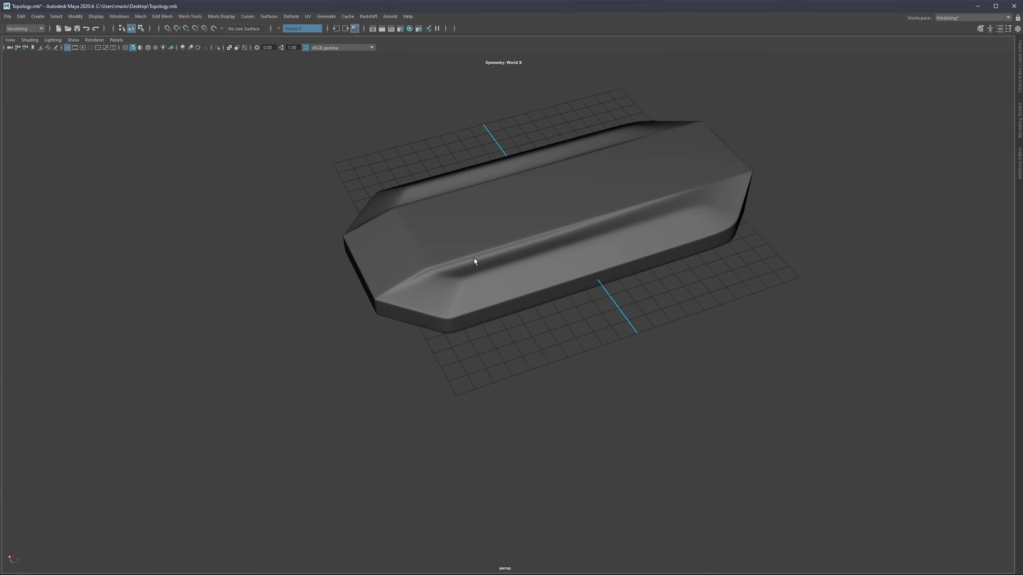
Step: Insert a support loop around the inner outline next to the recess's outer edge, and preview the smoothed block from the side
{"action": "key", "text": "1"}
{"action": "left_click", "coordinate": [468, 283]}
{"action": "scroll", "coordinate": [478, 286], "scroll_direction": "up", "scroll_amount": 5}
{"action": "key", "text": "F10"}
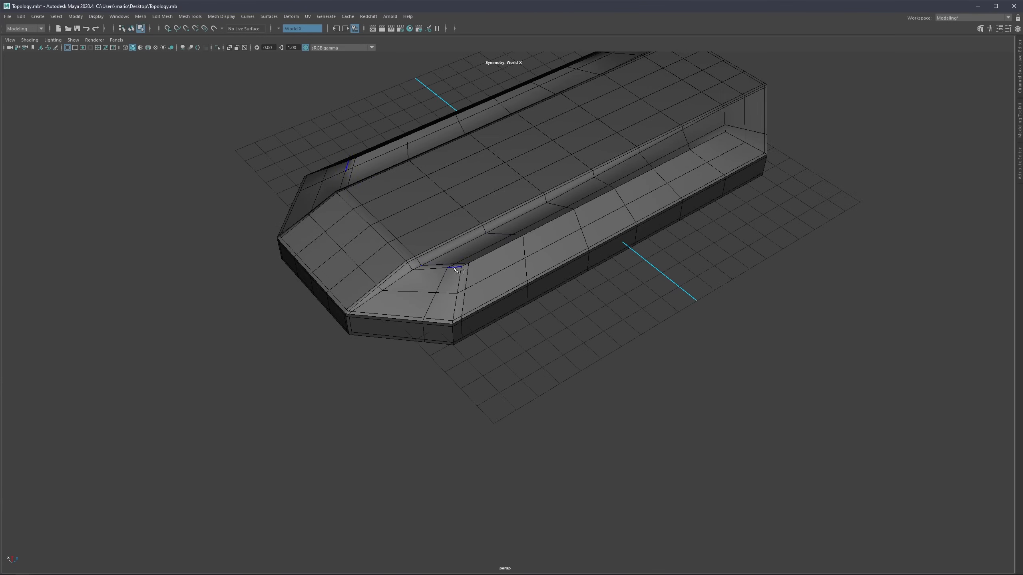
{"action": "double_click", "coordinate": [461, 269]}
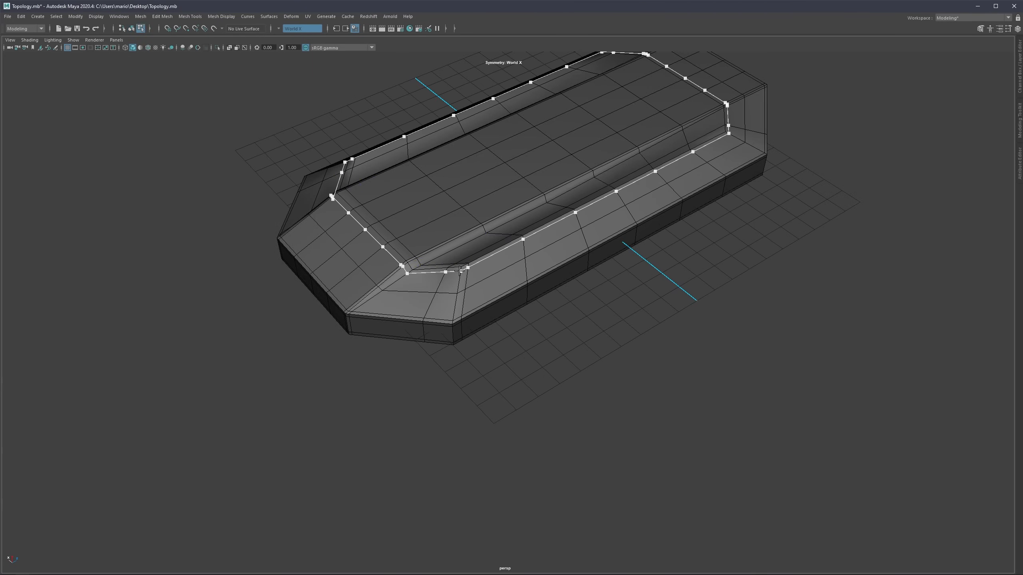
{"action": "left_click", "coordinate": [461, 270], "text": "ctrl"}
{"action": "scroll", "coordinate": [541, 335], "scroll_direction": "down", "scroll_amount": 4}
{"action": "key", "text": "3"}
{"action": "key", "text": "F8"}
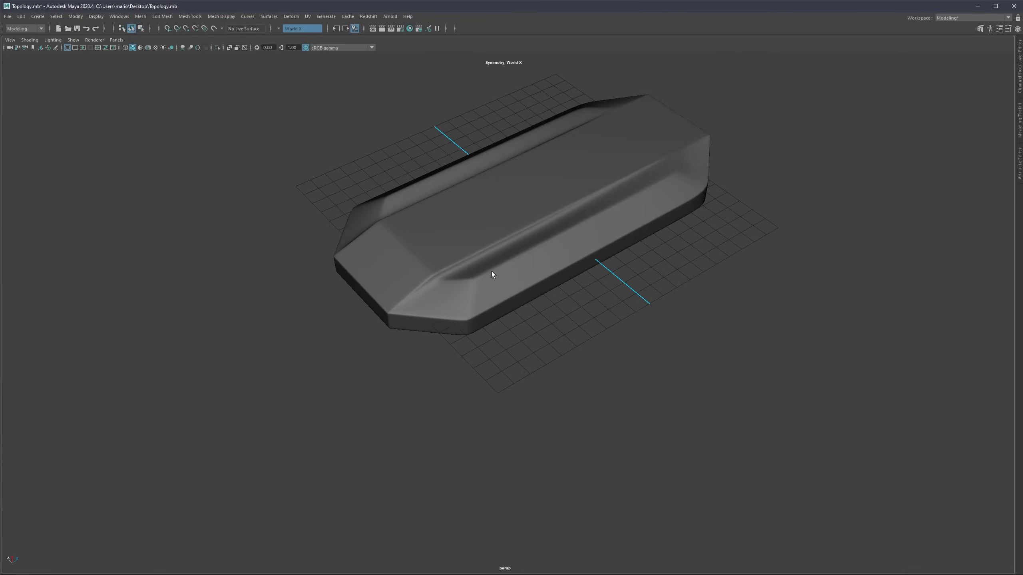
{"action": "left_click_drag", "start_coordinate": [486, 274], "coordinate": [421, 243], "text": "alt"}
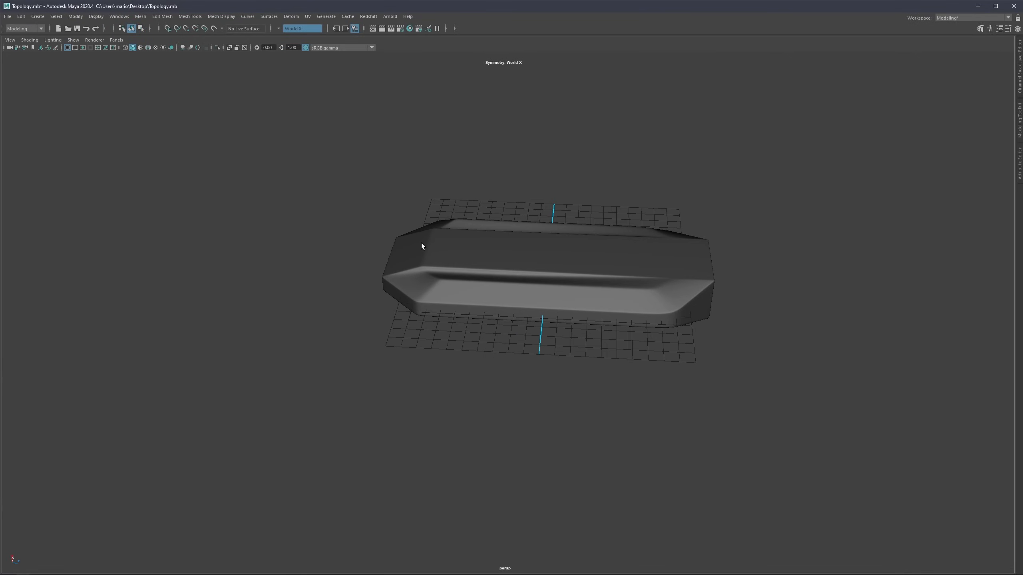
Step: Examine the smoothed block's recess corner from several angles, with its wireframe shown and hidden
{"action": "left_click_drag", "start_coordinate": [490, 251], "coordinate": [493, 269], "text": "alt"}
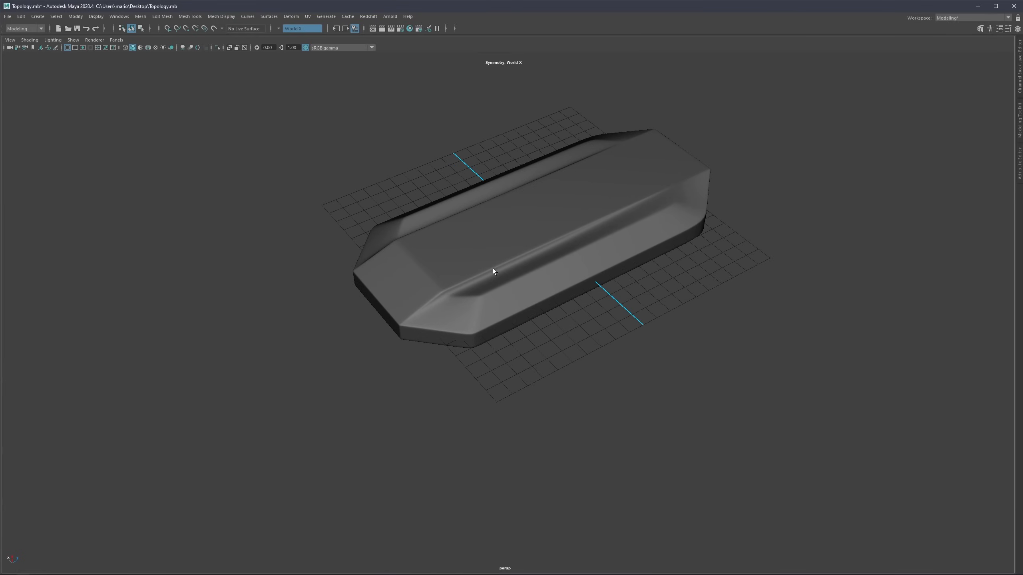
{"action": "left_click_drag", "start_coordinate": [472, 254], "coordinate": [542, 267], "text": "alt"}
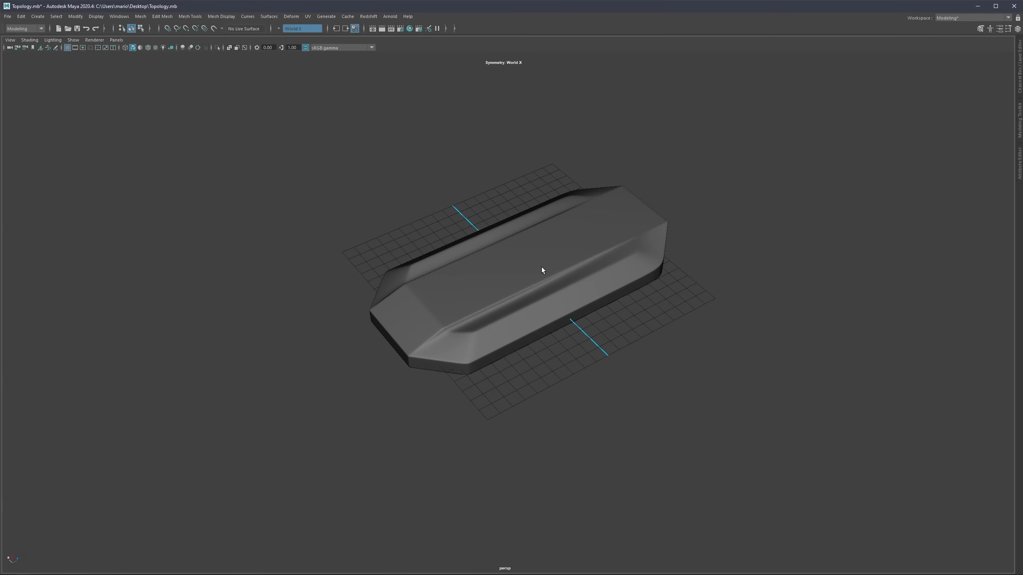
{"action": "scroll", "coordinate": [425, 357], "scroll_direction": "up", "scroll_amount": 5}
{"action": "middle_click_drag", "start_coordinate": [425, 357], "coordinate": [455, 306], "text": "alt"}
{"action": "left_click_drag", "start_coordinate": [455, 306], "coordinate": [422, 291], "text": "alt"}
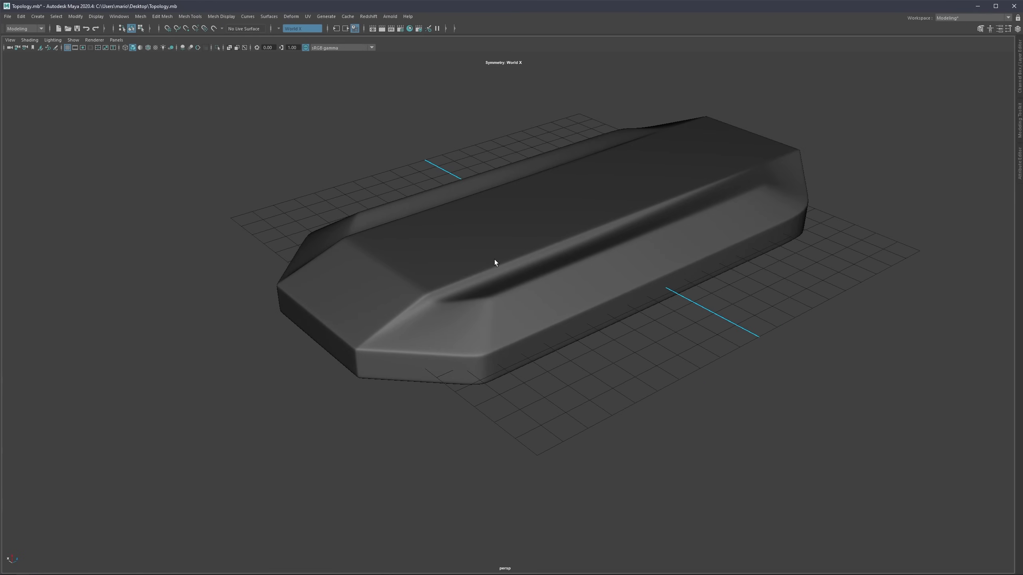
{"action": "key", "text": "alt+5"}
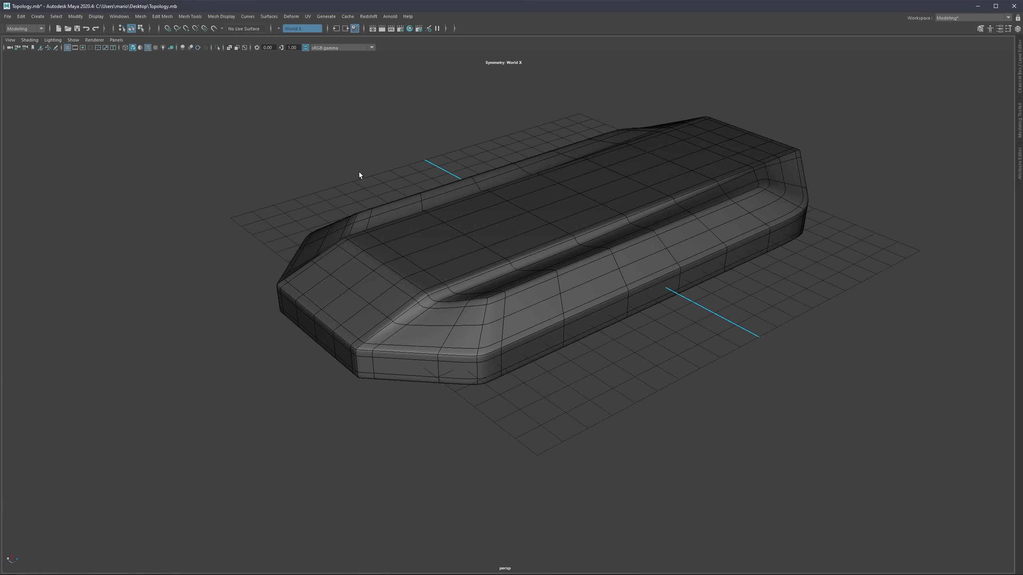
{"action": "key", "text": "alt+5"}
{"action": "scroll", "coordinate": [439, 286], "scroll_direction": "up", "scroll_amount": 5}
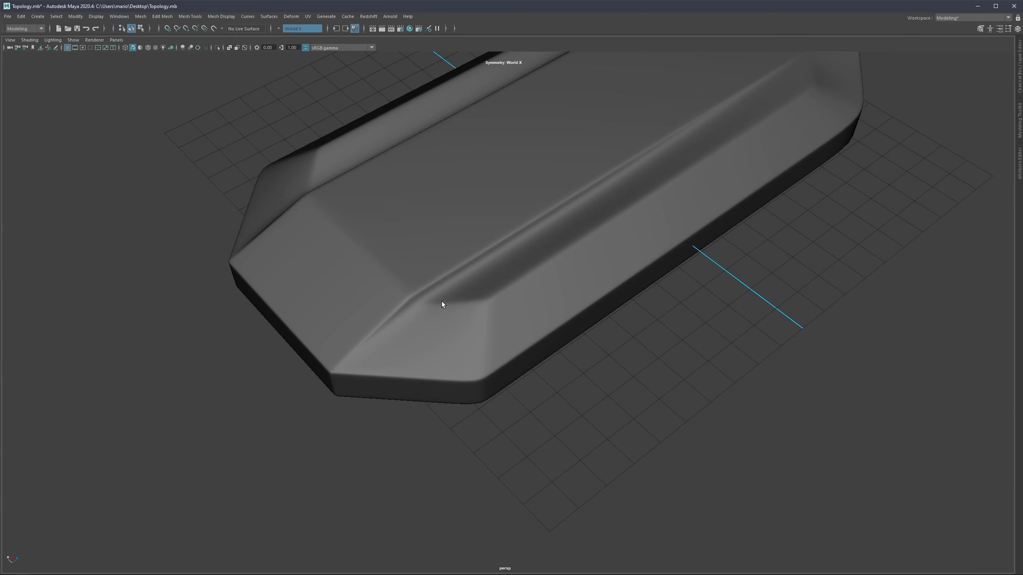
Step: Mark the recess corner, the edge running down from it and the block's adjoining outer edges with red Grease Pencil strokes
{"action": "left_click", "coordinate": [58, 48]}
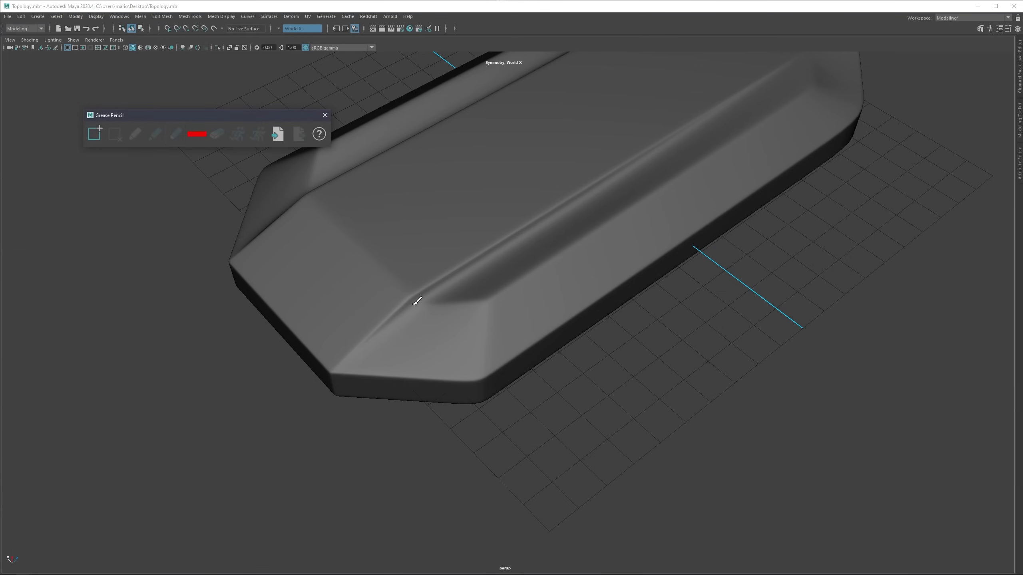
{"action": "left_click", "coordinate": [95, 133]}
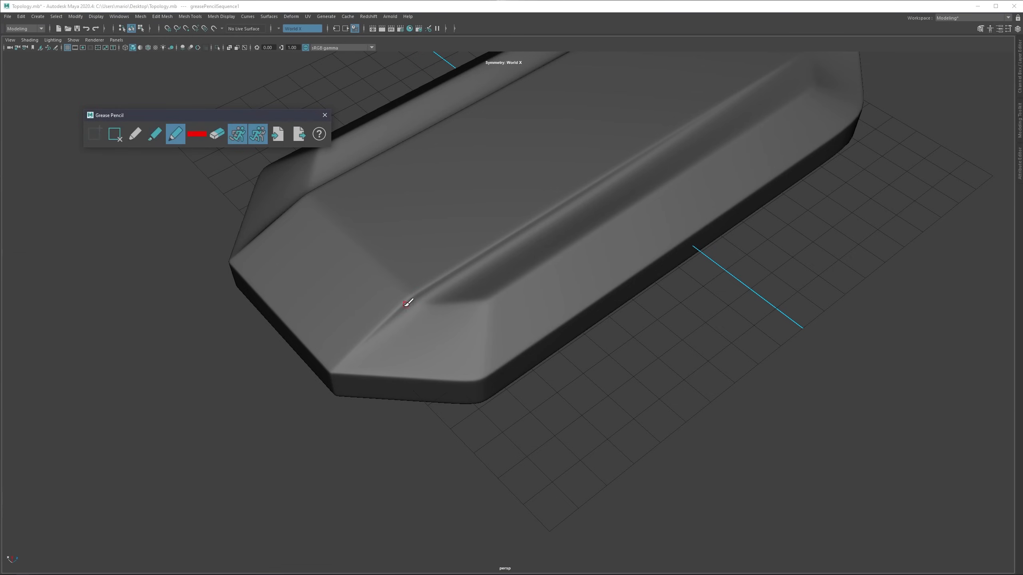
{"action": "mouse_move", "coordinate": [426, 309]}
{"action": "left_mouse_down"}
{"action": "mouse_move", "coordinate": [485, 303]}
{"action": "mouse_move", "coordinate": [570, 252]}
{"action": "left_mouse_up"}
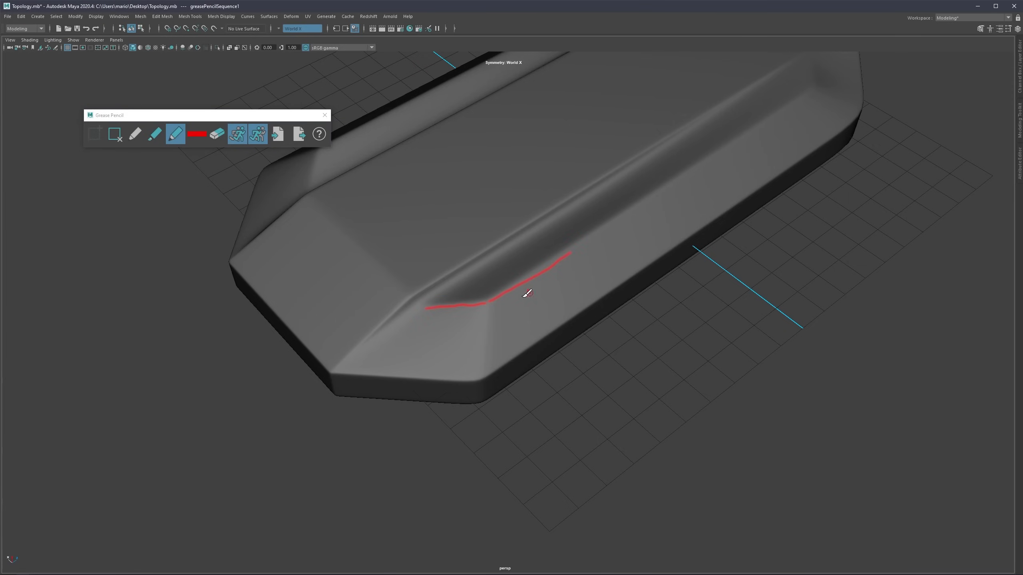
{"action": "left_click_drag", "start_coordinate": [485, 302], "coordinate": [478, 366]}
{"action": "mouse_move", "coordinate": [338, 374]}
{"action": "left_mouse_down"}
{"action": "mouse_move", "coordinate": [464, 375]}
{"action": "mouse_move", "coordinate": [682, 278]}
{"action": "left_mouse_up"}
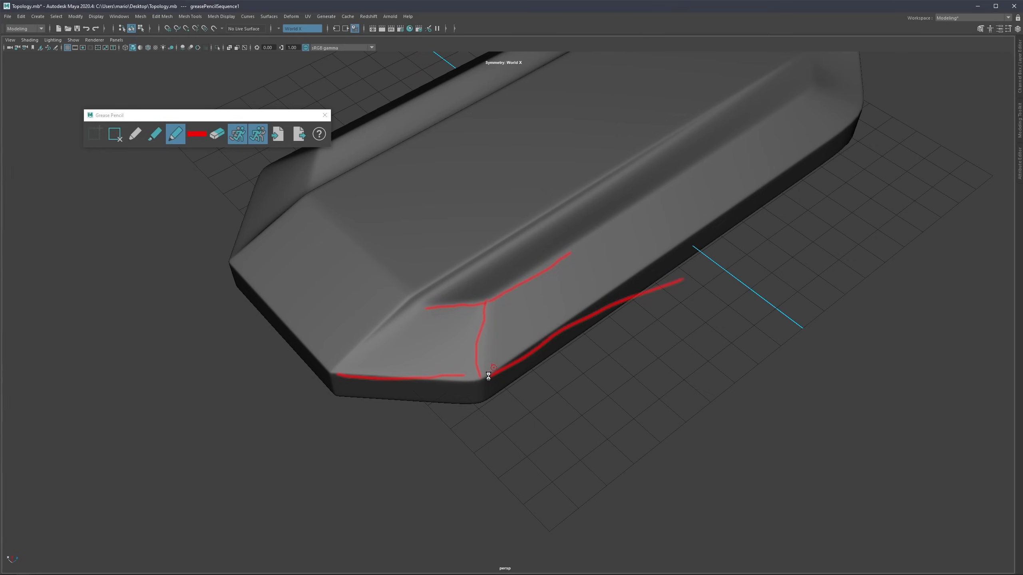
{"action": "key", "text": "ctrl+z"}
{"action": "left_click_drag", "start_coordinate": [493, 375], "coordinate": [670, 262]}
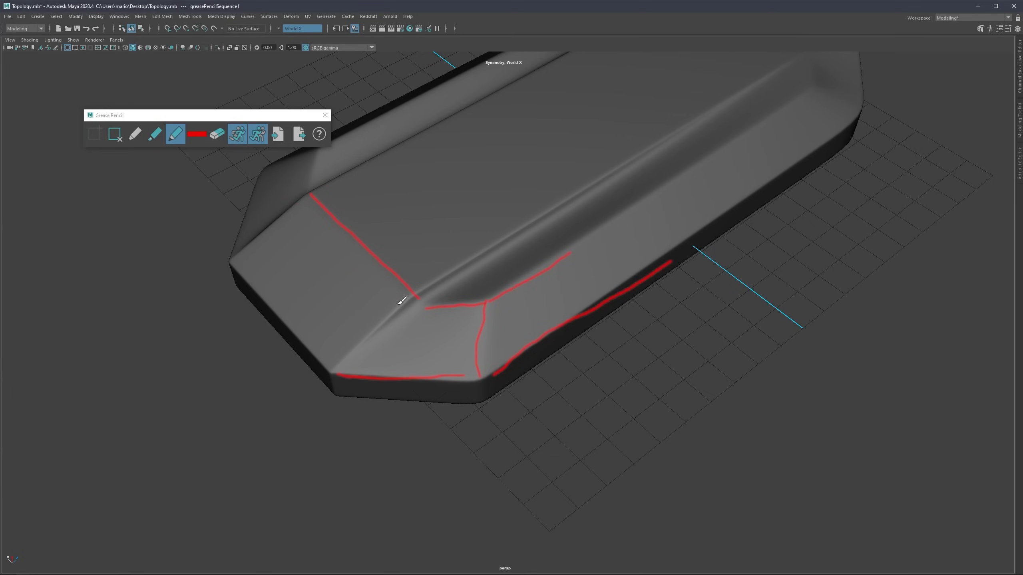
Step: Undo most of the red strokes and mark the crease along the recess's inner edge with two parallel lines
{"action": "key", "text": "ctrl+z"}
{"action": "key", "text": "ctrl+z"}
{"action": "key", "text": "ctrl+z"}
{"action": "key", "text": "ctrl+z"}
{"action": "key", "text": "ctrl+z"}
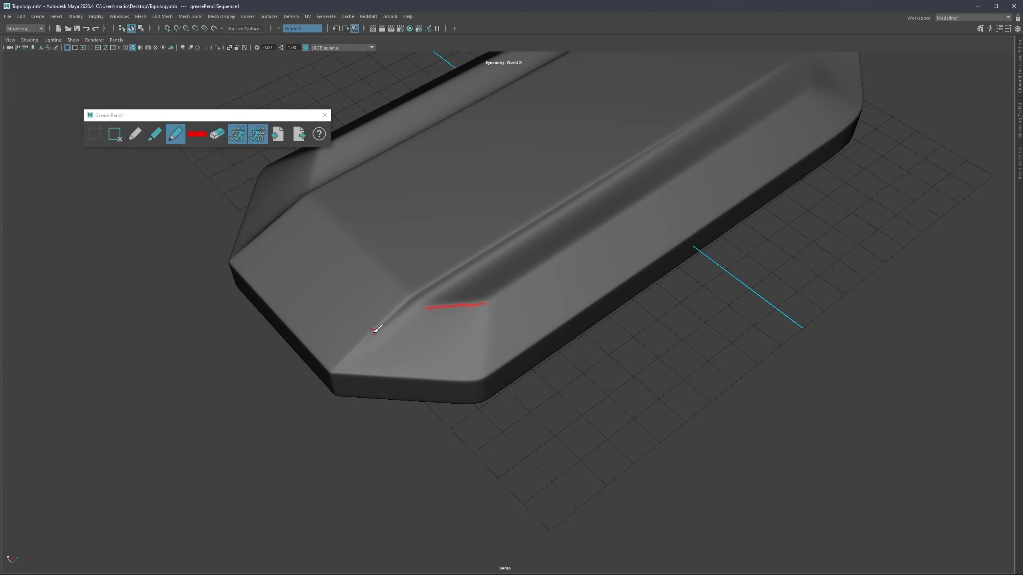
{"action": "mouse_move", "coordinate": [367, 340]}
{"action": "left_mouse_down"}
{"action": "mouse_move", "coordinate": [455, 268]}
{"action": "mouse_move", "coordinate": [365, 328]}
{"action": "left_mouse_up"}
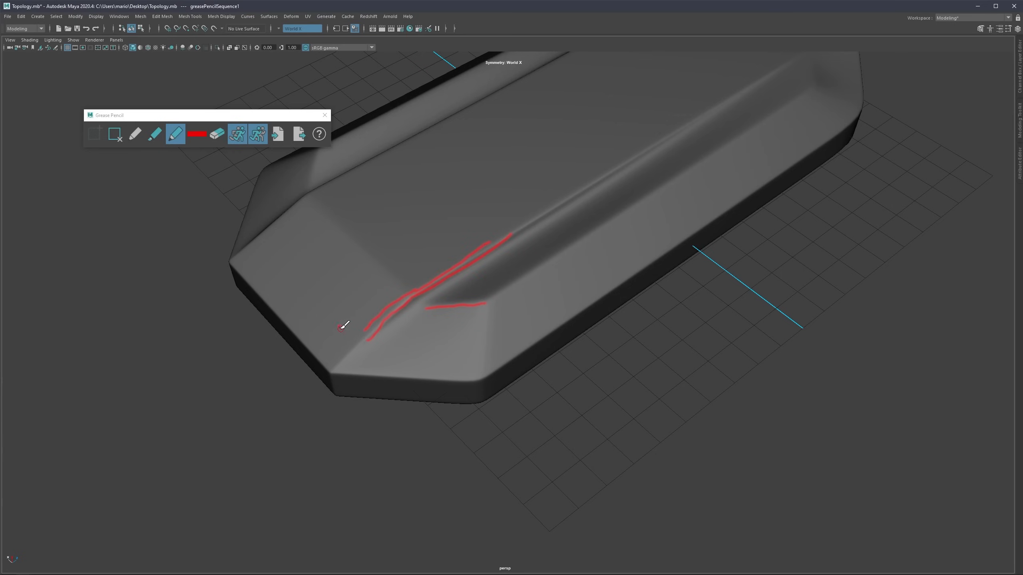
Step: Undo the remaining annotation strokes and close the Grease Pencil tool
{"action": "key", "text": "ctrl+z"}
{"action": "key", "text": "ctrl+z"}
{"action": "key", "text": "ctrl+z"}
{"action": "key", "text": "ctrl+z"}
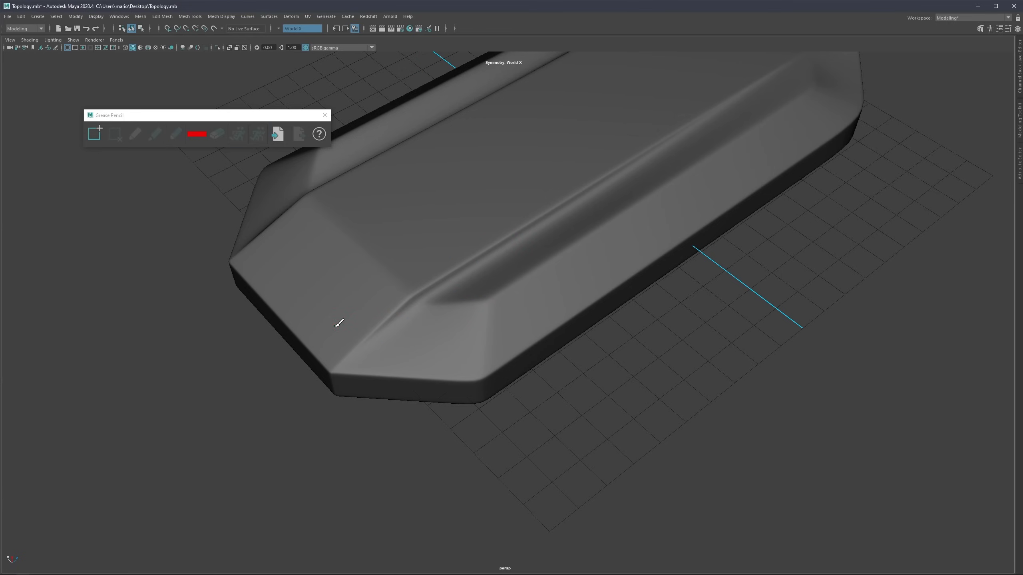
{"action": "left_click", "coordinate": [94, 133]}
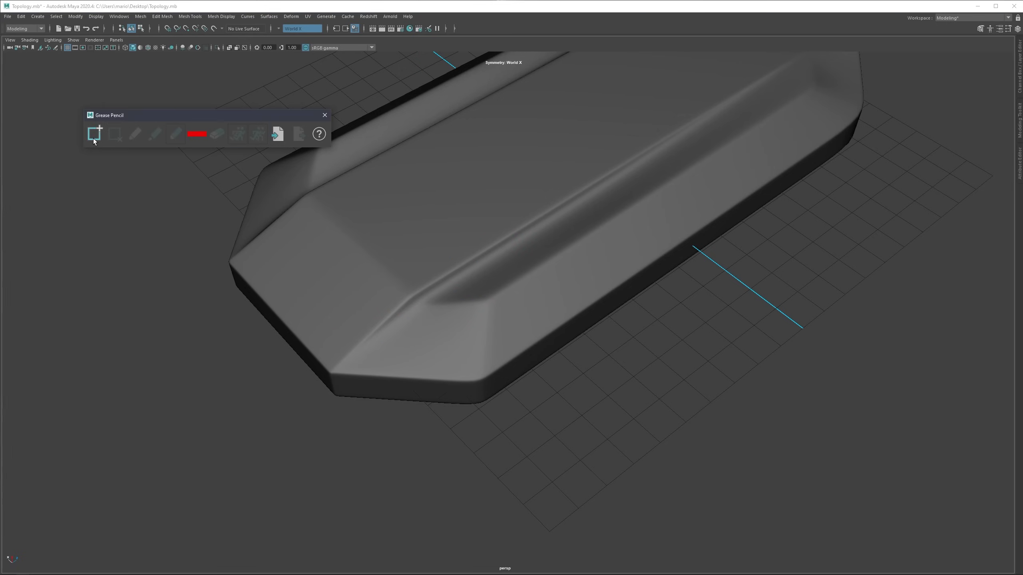
{"action": "left_click", "coordinate": [324, 115]}
Step: Hide the Example layer, show the Bot layer and collapse the channel box to frame the three robots
{"action": "scroll", "coordinate": [512, 250], "scroll_direction": "down", "scroll_amount": 5}
{"action": "left_click_drag", "start_coordinate": [511, 252], "coordinate": [450, 278], "text": "alt"}
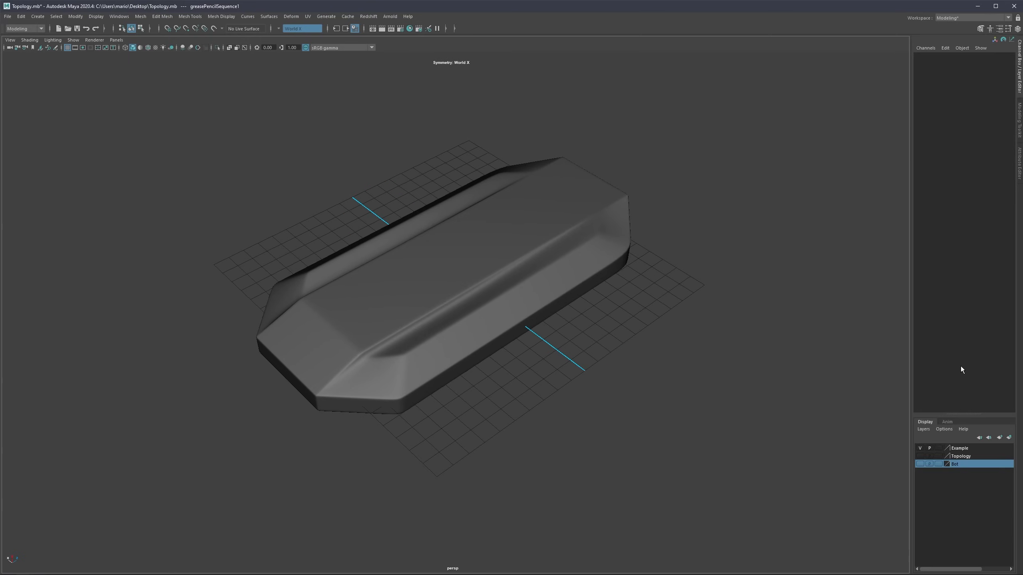
{"action": "left_click", "coordinate": [921, 448]}
{"action": "left_click", "coordinate": [920, 463]}
{"action": "scroll", "coordinate": [516, 271], "scroll_direction": "down", "scroll_amount": 6}
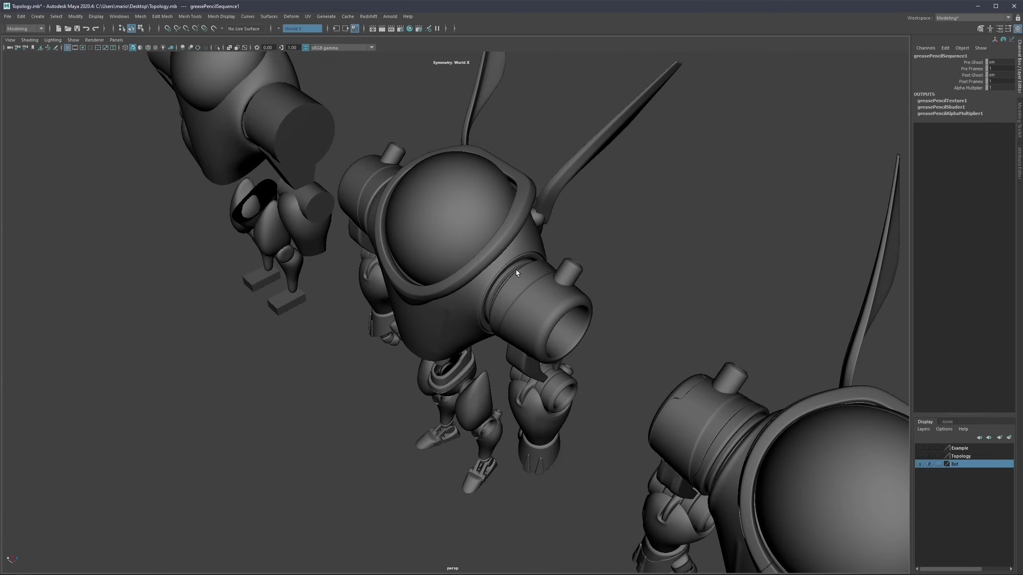
{"action": "scroll", "coordinate": [435, 249], "scroll_direction": "down", "scroll_amount": 6}
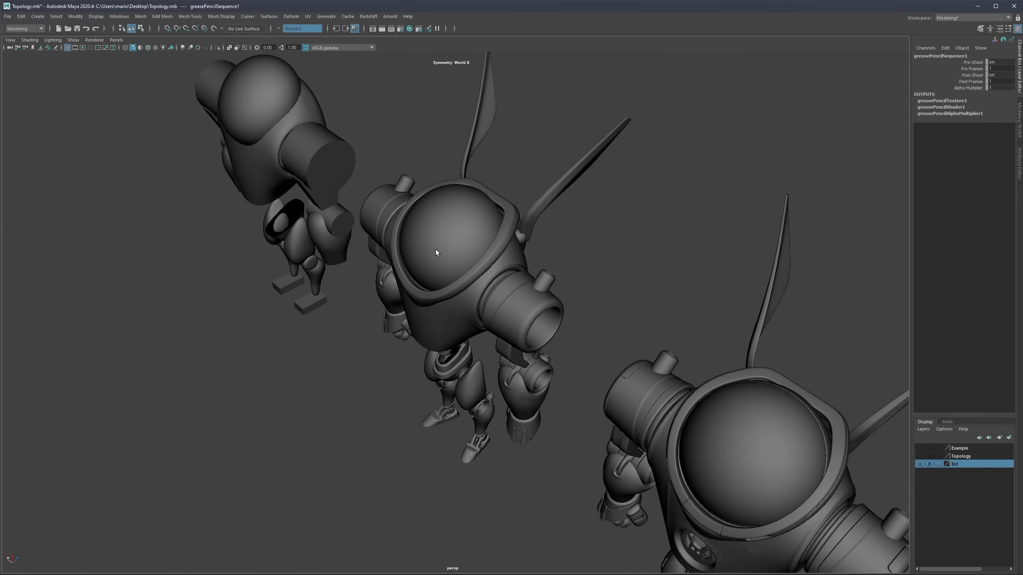
{"action": "left_click_drag", "start_coordinate": [436, 249], "coordinate": [497, 235], "text": "alt"}
{"action": "left_click", "coordinate": [1019, 84]}
{"action": "middle_click_drag", "start_coordinate": [504, 260], "coordinate": [539, 221], "text": "alt"}
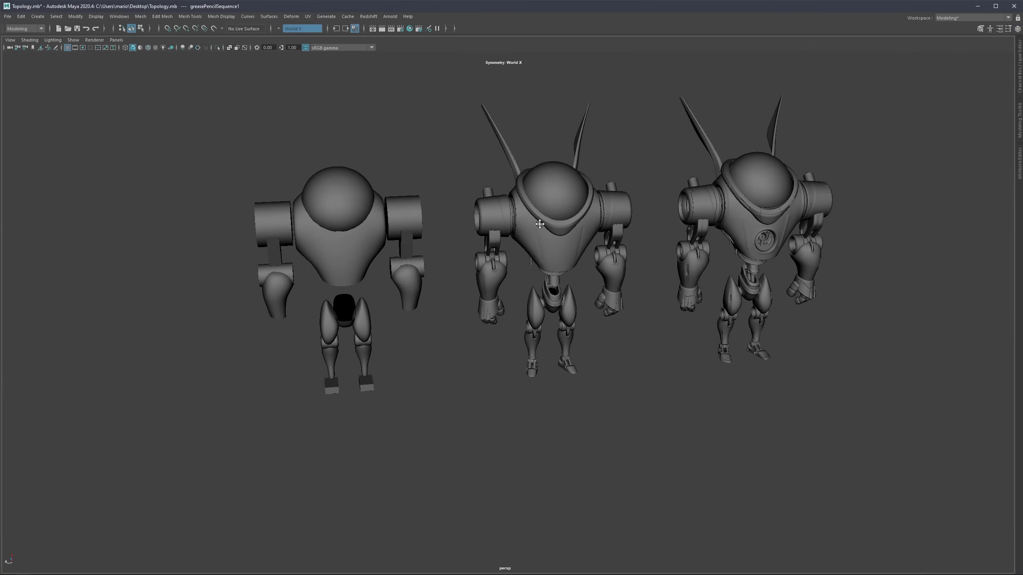
Step: Isolate the simple blockout robot to examine its basic shapes, and bring the other two robots back into view
{"action": "left_click_drag", "start_coordinate": [539, 222], "coordinate": [500, 206], "text": "alt"}
{"action": "left_click_drag", "start_coordinate": [446, 148], "coordinate": [216, 404]}
{"action": "key", "text": "ctrl+1"}
{"action": "left_click", "coordinate": [300, 310]}
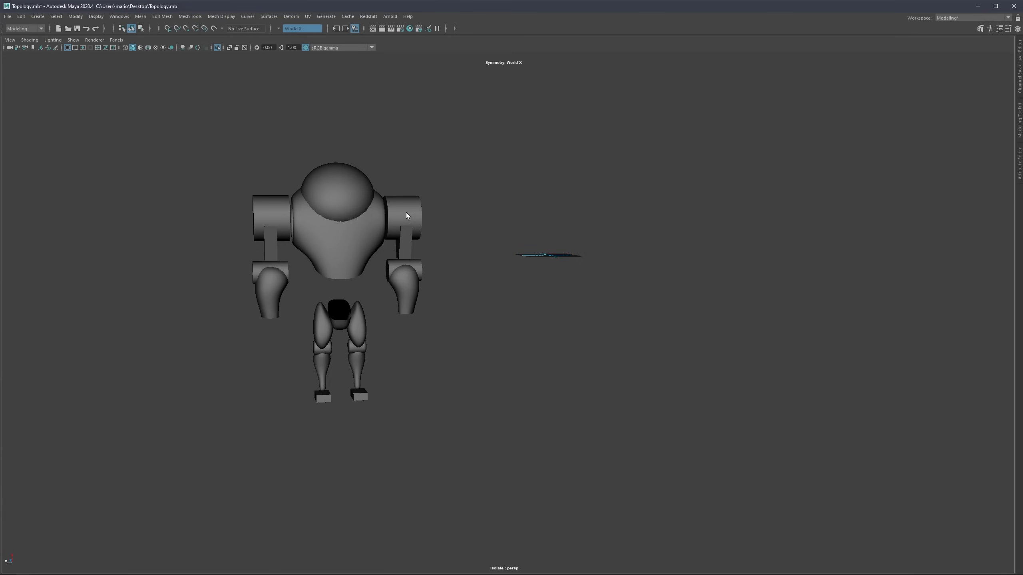
{"action": "scroll", "coordinate": [406, 212], "scroll_direction": "up", "scroll_amount": 5}
{"action": "middle_click_drag", "start_coordinate": [406, 213], "coordinate": [518, 229], "text": "alt"}
{"action": "left_click_drag", "start_coordinate": [517, 229], "coordinate": [467, 211], "text": "alt"}
{"action": "key", "text": "ctrl+1"}
{"action": "scroll", "coordinate": [445, 193], "scroll_direction": "down", "scroll_amount": 4}
{"action": "middle_click_drag", "start_coordinate": [610, 239], "coordinate": [457, 210], "text": "alt"}
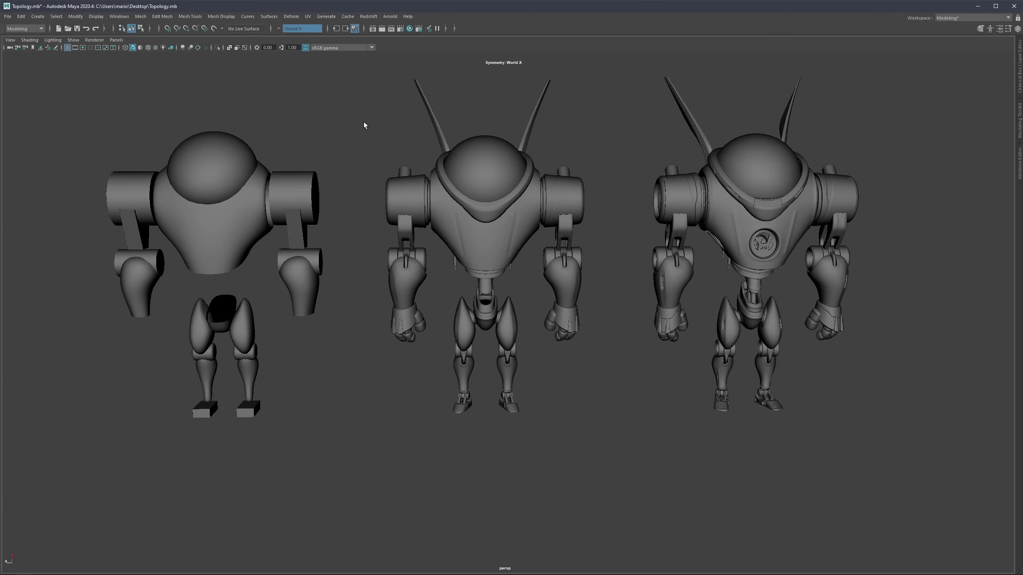
Step: Compare the refined middle robot's torso, shoulder and arm with those of the detailed robot
{"action": "left_click", "coordinate": [231, 337]}
{"action": "left_click", "coordinate": [541, 326]}
{"action": "scroll", "coordinate": [479, 250], "scroll_direction": "up", "scroll_amount": 3}
{"action": "middle_click_drag", "start_coordinate": [849, 220], "coordinate": [598, 266], "text": "alt"}
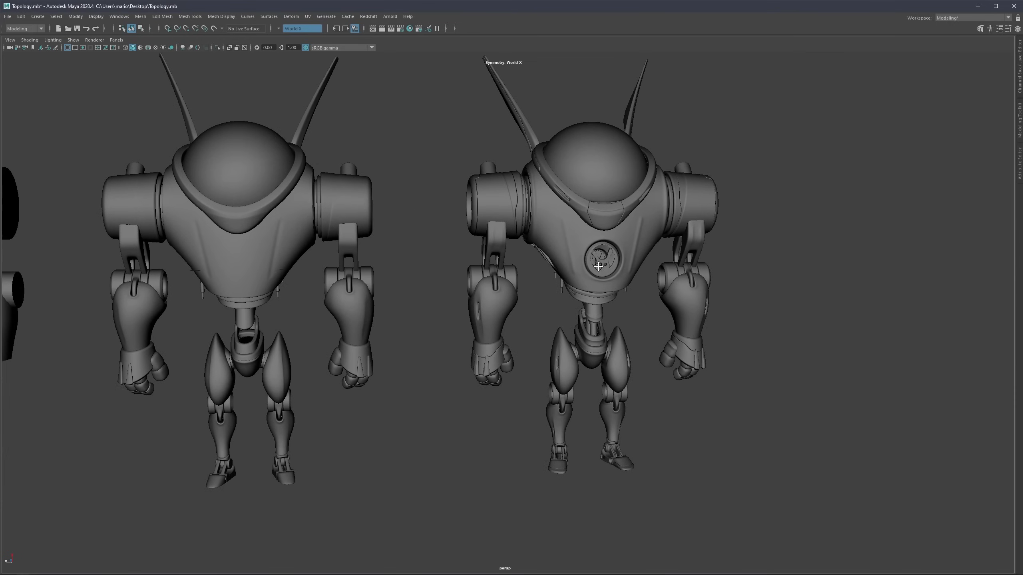
{"action": "left_click_drag", "start_coordinate": [551, 242], "coordinate": [523, 192], "text": "alt"}
{"action": "scroll", "coordinate": [613, 244], "scroll_direction": "up", "scroll_amount": 6}
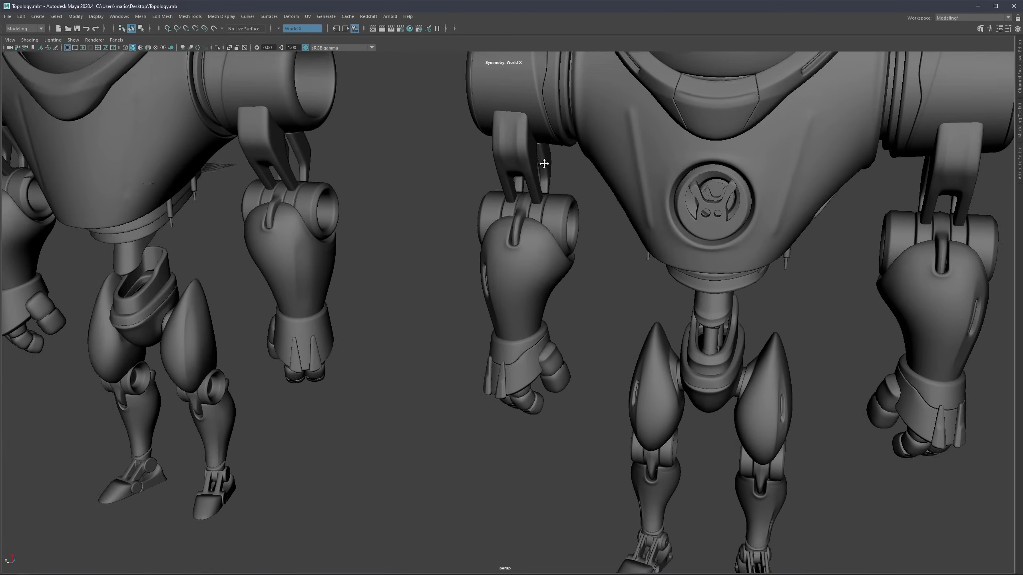
{"action": "middle_click_drag", "start_coordinate": [543, 164], "coordinate": [544, 247], "text": "alt"}
{"action": "scroll", "coordinate": [543, 247], "scroll_direction": "up", "scroll_amount": 3}
{"action": "middle_click_drag", "start_coordinate": [320, 230], "coordinate": [478, 279], "text": "alt"}
{"action": "scroll", "coordinate": [478, 279], "scroll_direction": "up", "scroll_amount": 3}
{"action": "scroll", "coordinate": [447, 256], "scroll_direction": "down", "scroll_amount": 6}
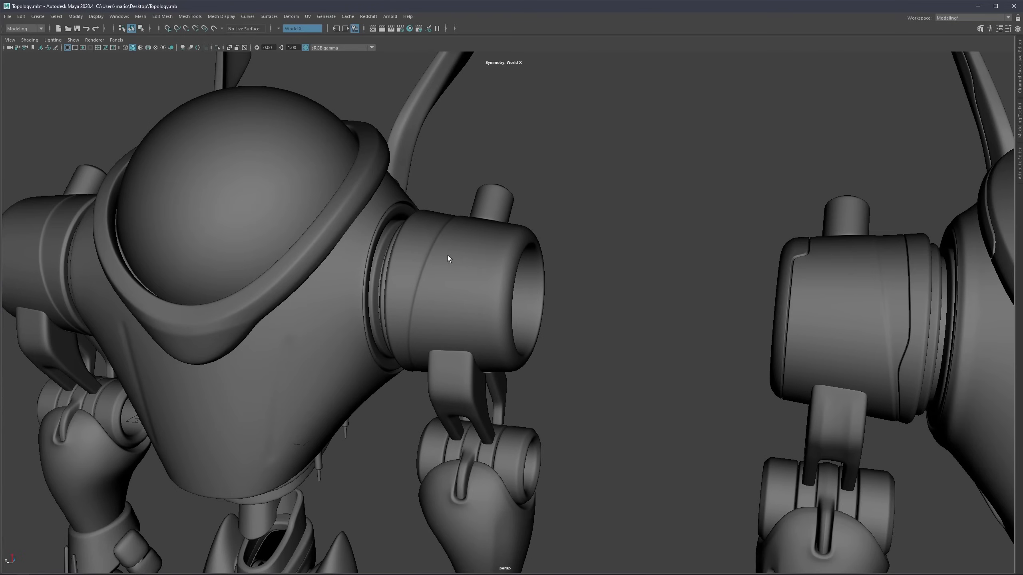
{"action": "middle_click_drag", "start_coordinate": [747, 326], "coordinate": [605, 219], "text": "alt"}
{"action": "scroll", "coordinate": [664, 286], "scroll_direction": "down", "scroll_amount": 5}
{"action": "left_click_drag", "start_coordinate": [644, 226], "coordinate": [620, 205], "text": "alt"}
{"action": "middle_click_drag", "start_coordinate": [643, 268], "coordinate": [740, 257], "text": "alt"}
{"action": "scroll", "coordinate": [690, 228], "scroll_direction": "down", "scroll_amount": 3}
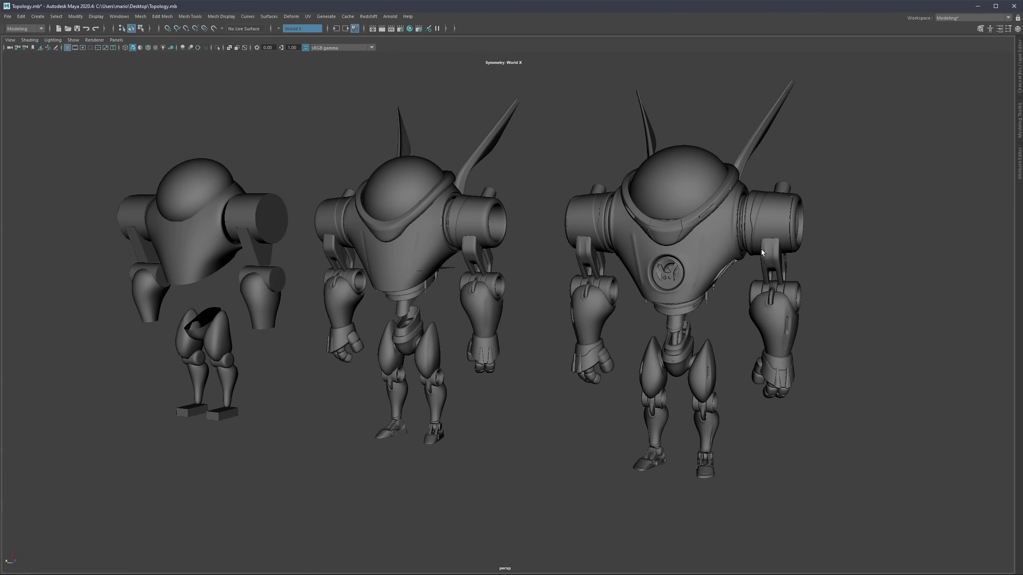
Step: Examine the detailed robot's shoulder panel lines, helmet rim and chest emblem up close
{"action": "right_click_drag", "start_coordinate": [620, 241], "coordinate": [699, 202], "text": "alt"}
{"action": "middle_click_drag", "start_coordinate": [877, 173], "coordinate": [657, 248], "text": "alt"}
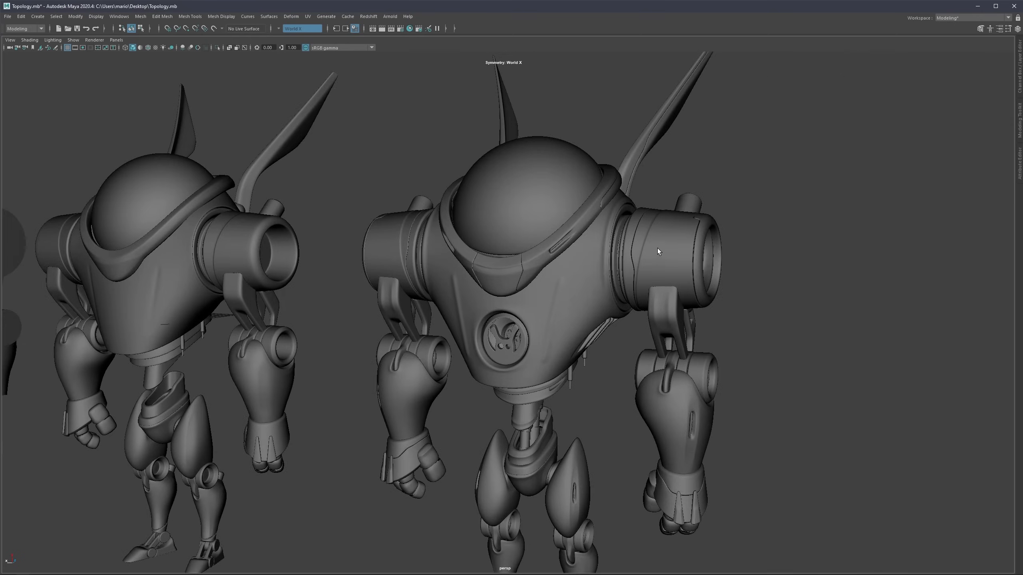
{"action": "right_click_drag", "start_coordinate": [657, 248], "coordinate": [734, 211], "text": "alt"}
{"action": "middle_click_drag", "start_coordinate": [733, 211], "coordinate": [614, 242], "text": "alt"}
{"action": "left_click_drag", "start_coordinate": [614, 243], "coordinate": [623, 224], "text": "alt"}
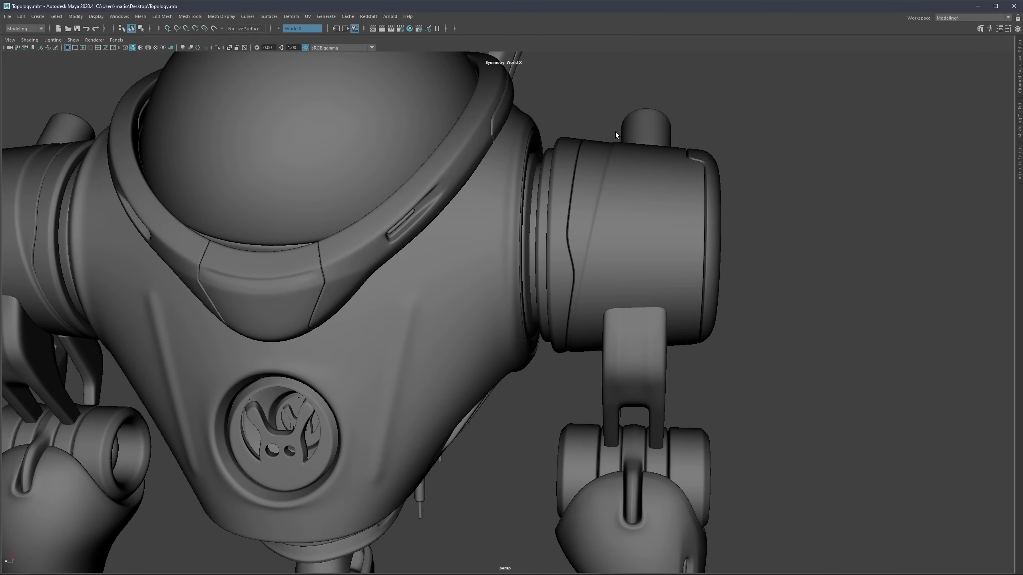
{"action": "right_click_drag", "start_coordinate": [599, 271], "coordinate": [431, 318], "text": "alt"}
{"action": "middle_click_drag", "start_coordinate": [432, 318], "coordinate": [580, 241], "text": "alt"}
{"action": "left_click_drag", "start_coordinate": [581, 242], "coordinate": [553, 245], "text": "alt"}
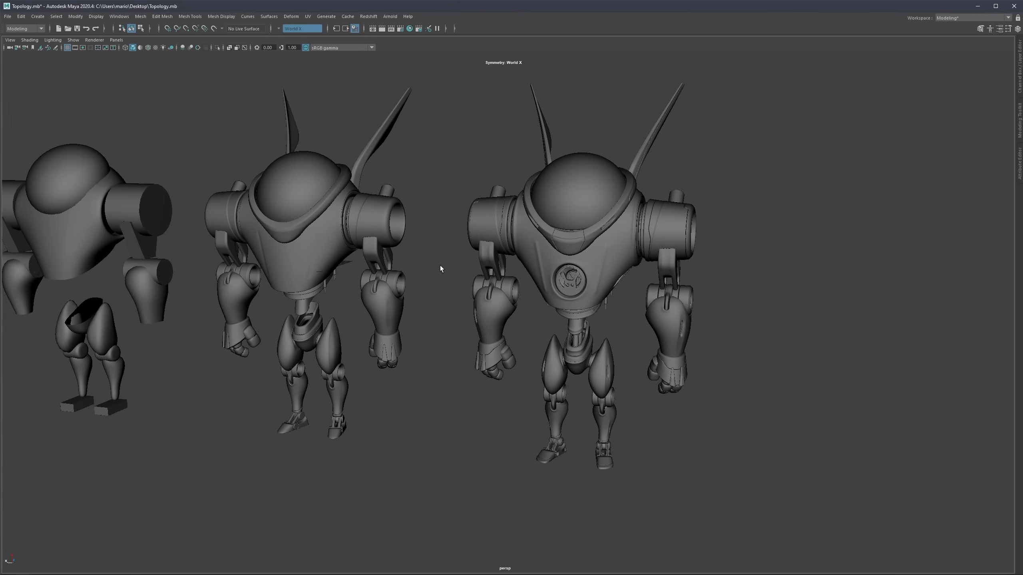
Step: Display wireframes on all three robots and compare the blockout's mesh density with that of the refined versions
{"action": "left_click_drag", "start_coordinate": [439, 266], "coordinate": [558, 256], "text": "alt"}
{"action": "middle_click_drag", "start_coordinate": [558, 256], "coordinate": [676, 211], "text": "alt"}
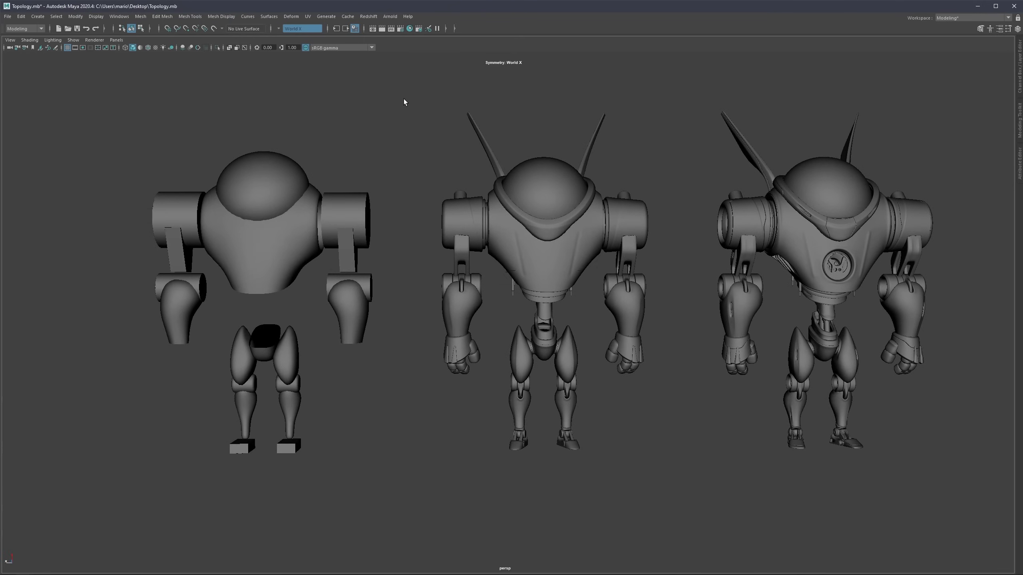
{"action": "left_click_drag", "start_coordinate": [407, 98], "coordinate": [110, 514]}
{"action": "left_click", "coordinate": [353, 414]}
{"action": "key", "text": "alt+5"}
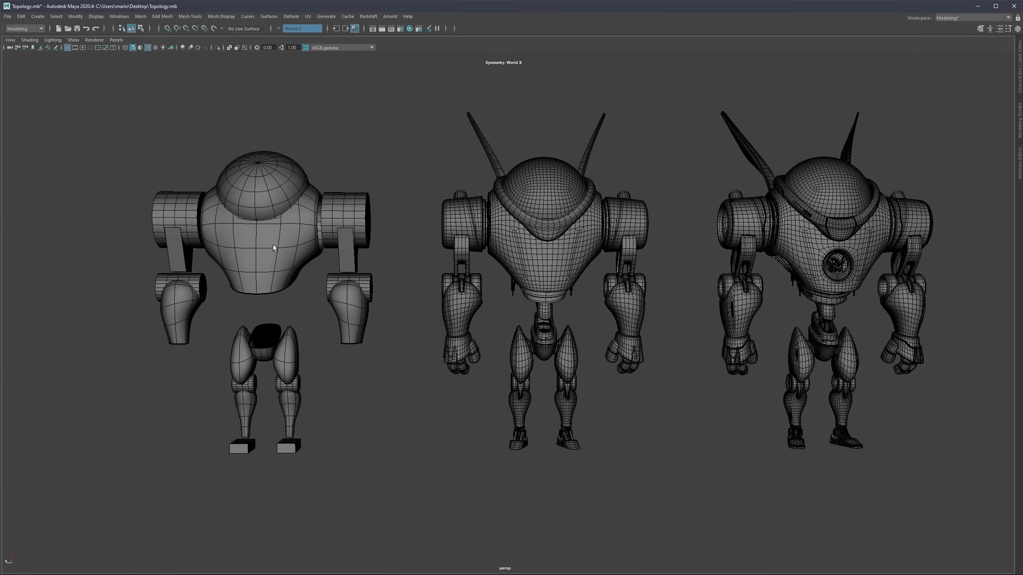
{"action": "middle_click_drag", "start_coordinate": [299, 262], "coordinate": [421, 273], "text": "alt"}
{"action": "scroll", "coordinate": [422, 272], "scroll_direction": "up", "scroll_amount": 2}
{"action": "scroll", "coordinate": [330, 220], "scroll_direction": "up", "scroll_amount": 3}
{"action": "middle_click_drag", "start_coordinate": [303, 205], "coordinate": [367, 230], "text": "alt"}
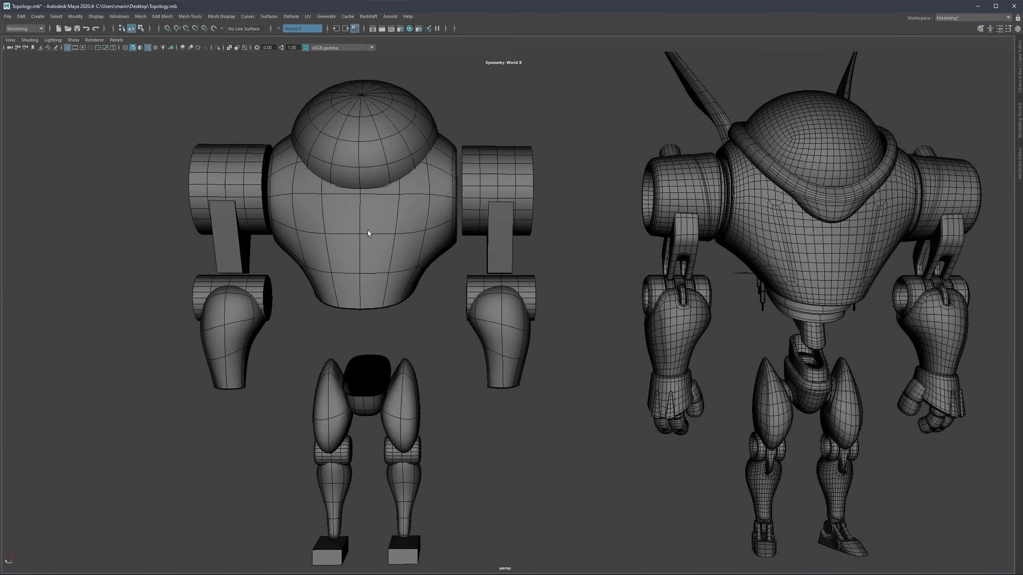
{"action": "left_click_drag", "start_coordinate": [367, 231], "coordinate": [405, 253], "text": "alt"}
{"action": "scroll", "coordinate": [262, 295], "scroll_direction": "down", "scroll_amount": 3}
{"action": "scroll", "coordinate": [379, 249], "scroll_direction": "up", "scroll_amount": 2}
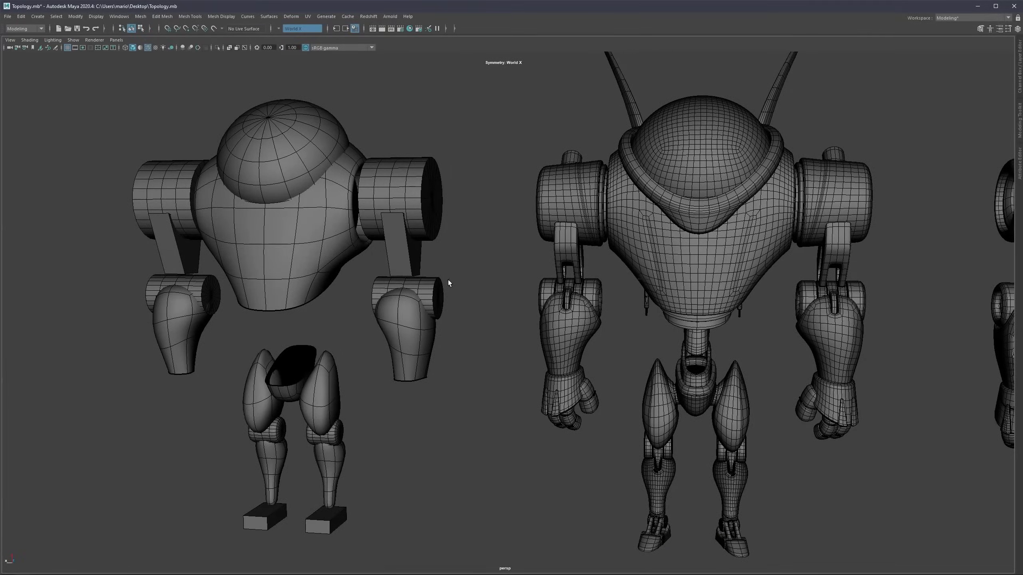
Step: Hide the wireframes and compare the three shaded robots from the front and at an angle
{"action": "key", "text": "alt+5"}
{"action": "scroll", "coordinate": [503, 285], "scroll_direction": "down", "scroll_amount": 3}
{"action": "middle_click_drag", "start_coordinate": [596, 293], "coordinate": [383, 246], "text": "alt"}
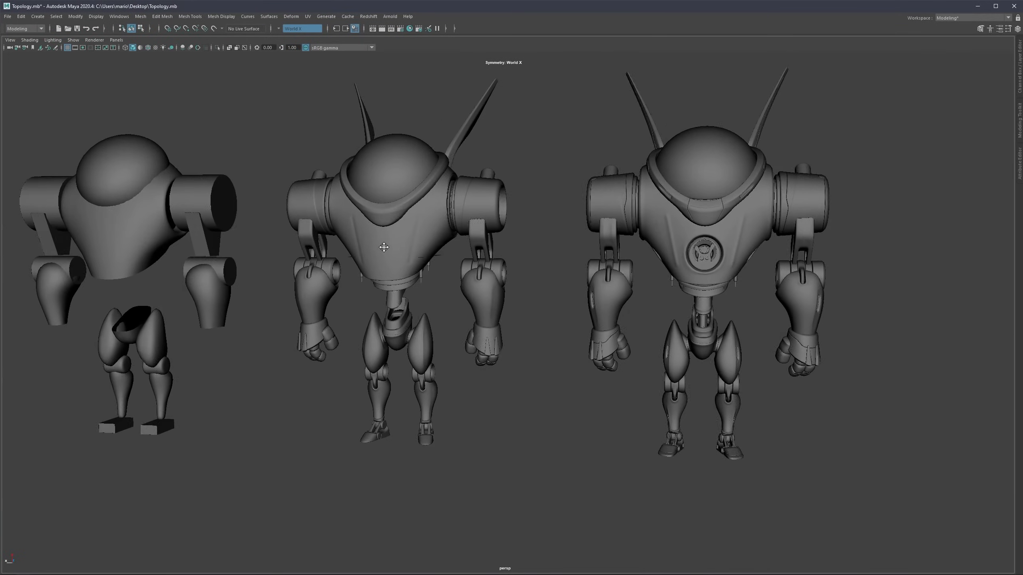
{"action": "left_click_drag", "start_coordinate": [383, 246], "coordinate": [406, 246], "text": "alt"}
{"action": "middle_click_drag", "start_coordinate": [794, 258], "coordinate": [715, 265], "text": "alt"}
{"action": "left_click_drag", "start_coordinate": [721, 228], "coordinate": [633, 291], "text": "alt"}
{"action": "scroll", "coordinate": [613, 296], "scroll_direction": "down", "scroll_amount": 3}
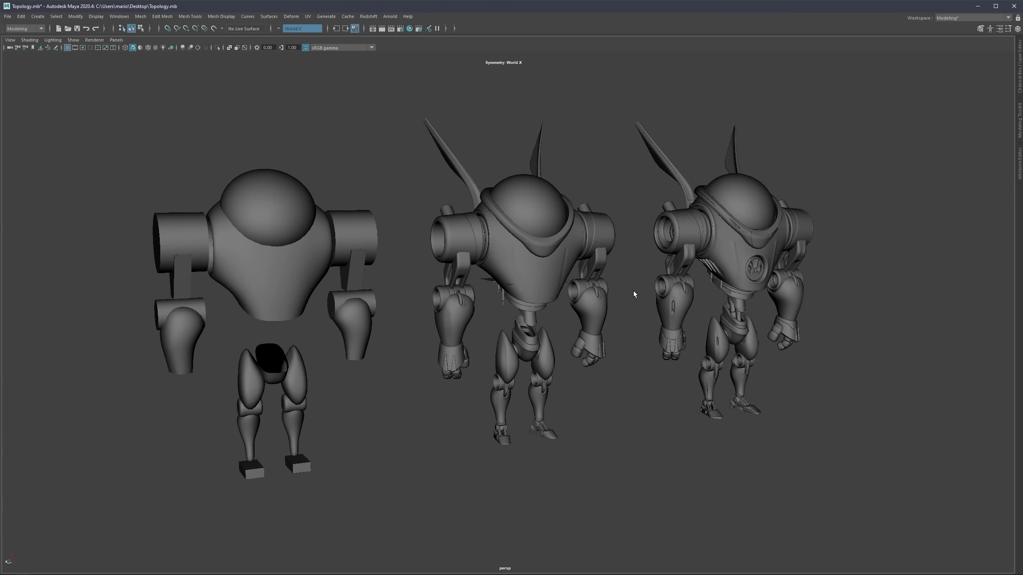
Step: Highlight the detailed robot's mesh, clear the selection and examine its arm and torso details up close
{"action": "left_click", "coordinate": [677, 269]}
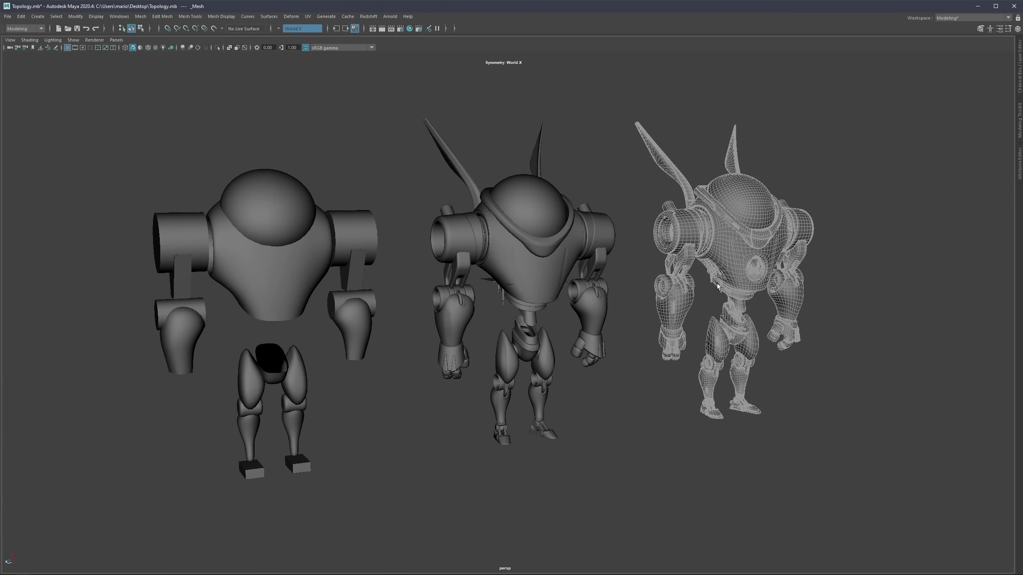
{"action": "left_click", "coordinate": [700, 301]}
{"action": "scroll", "coordinate": [699, 275], "scroll_direction": "up", "scroll_amount": 3}
{"action": "scroll", "coordinate": [556, 274], "scroll_direction": "up", "scroll_amount": 10}
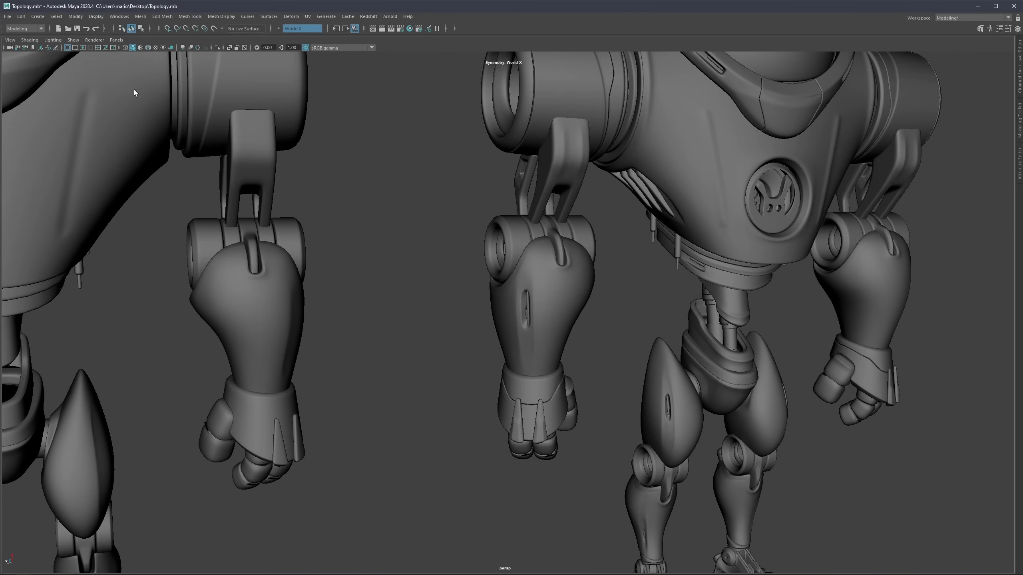
Step: Outline the detailed robot's forearm in red and its cylindrical elbow joint in blue with the Grease Pencil
{"action": "left_click", "coordinate": [56, 47]}
{"action": "mouse_move", "coordinate": [505, 282]}
{"action": "left_mouse_down"}
{"action": "mouse_move", "coordinate": [531, 247]}
{"action": "mouse_move", "coordinate": [566, 238]}
{"action": "mouse_move", "coordinate": [589, 272]}
{"action": "mouse_move", "coordinate": [554, 366]}
{"action": "mouse_move", "coordinate": [504, 355]}
{"action": "mouse_move", "coordinate": [491, 282]}
{"action": "left_mouse_up"}
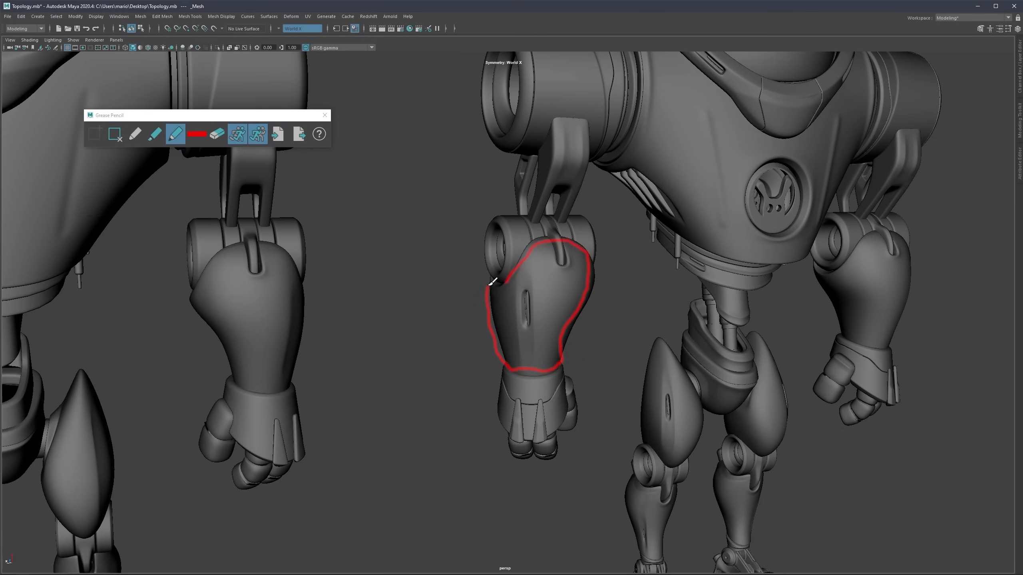
{"action": "left_click", "coordinate": [197, 134]}
{"action": "left_click", "coordinate": [244, 168]}
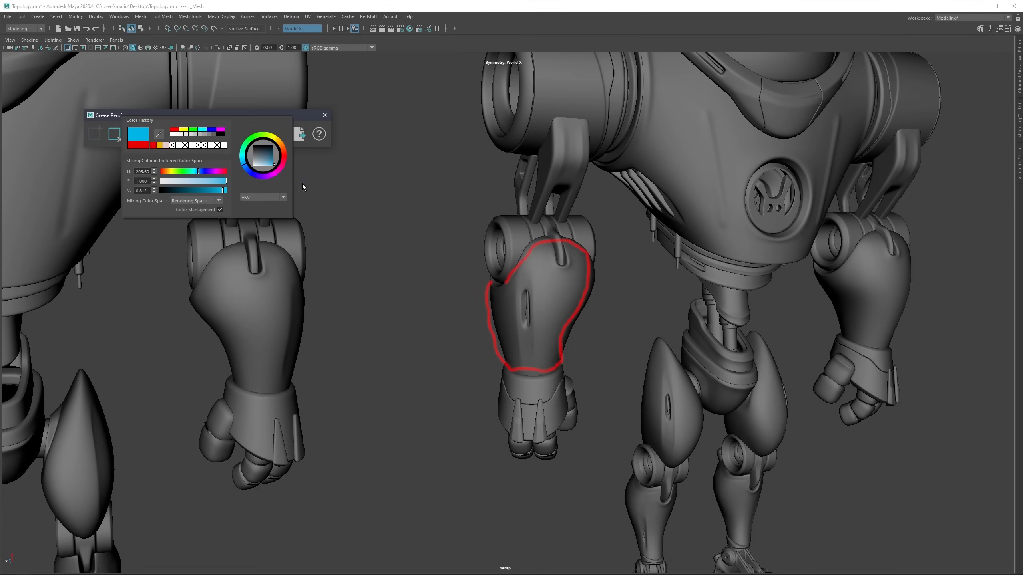
{"action": "mouse_move", "coordinate": [509, 271]}
{"action": "left_mouse_down"}
{"action": "mouse_move", "coordinate": [503, 223]}
{"action": "mouse_move", "coordinate": [494, 271]}
{"action": "left_mouse_up"}
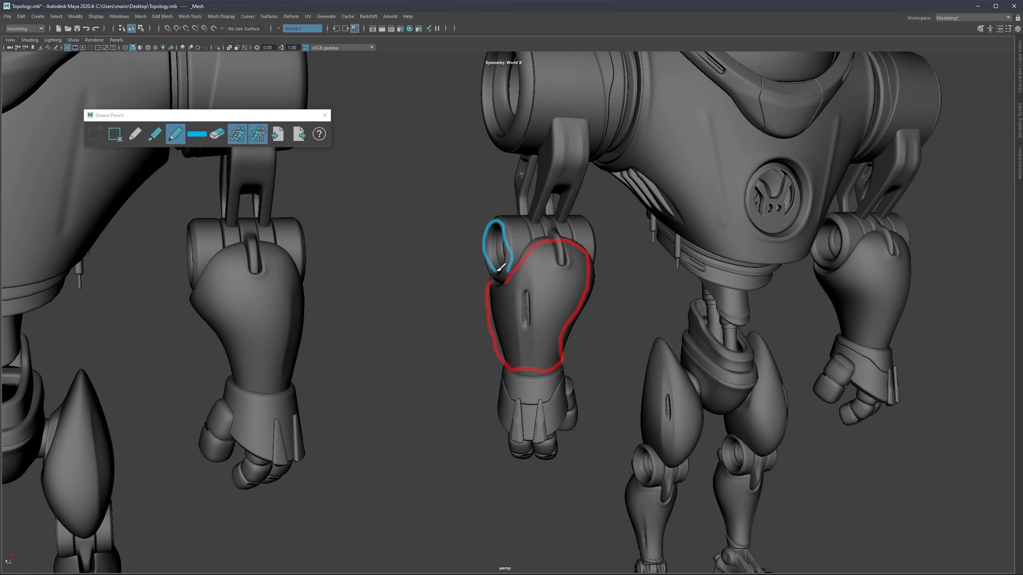
{"action": "mouse_move", "coordinate": [501, 219]}
{"action": "left_mouse_down"}
{"action": "mouse_move", "coordinate": [574, 210]}
{"action": "mouse_move", "coordinate": [597, 233]}
{"action": "mouse_move", "coordinate": [591, 247]}
{"action": "left_mouse_up"}
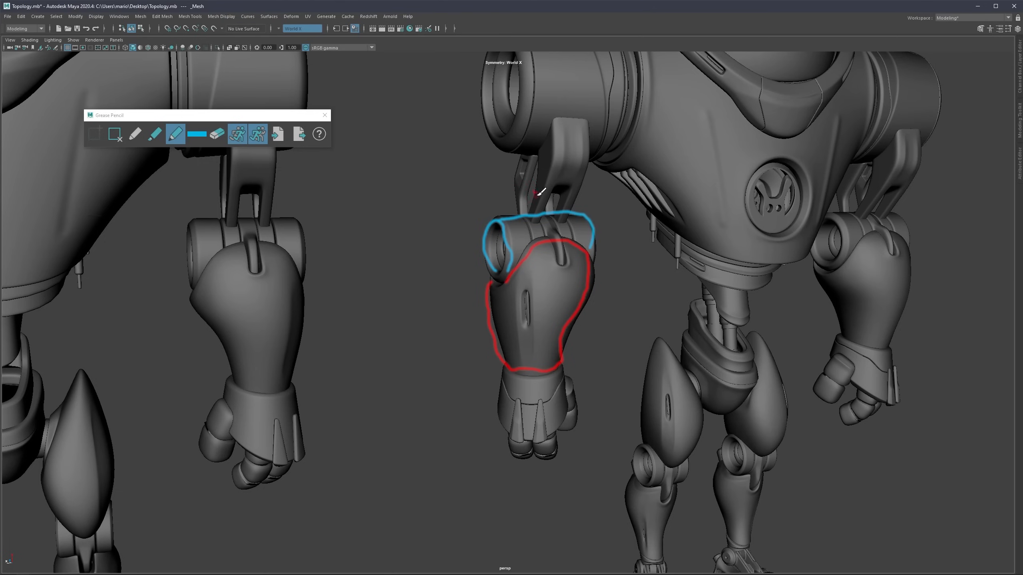
Step: Outline the bracket linking the detailed robot's shoulder to its elbow in yellow with the Grease Pencil
{"action": "left_click", "coordinate": [198, 135]}
{"action": "left_click", "coordinate": [179, 159]}
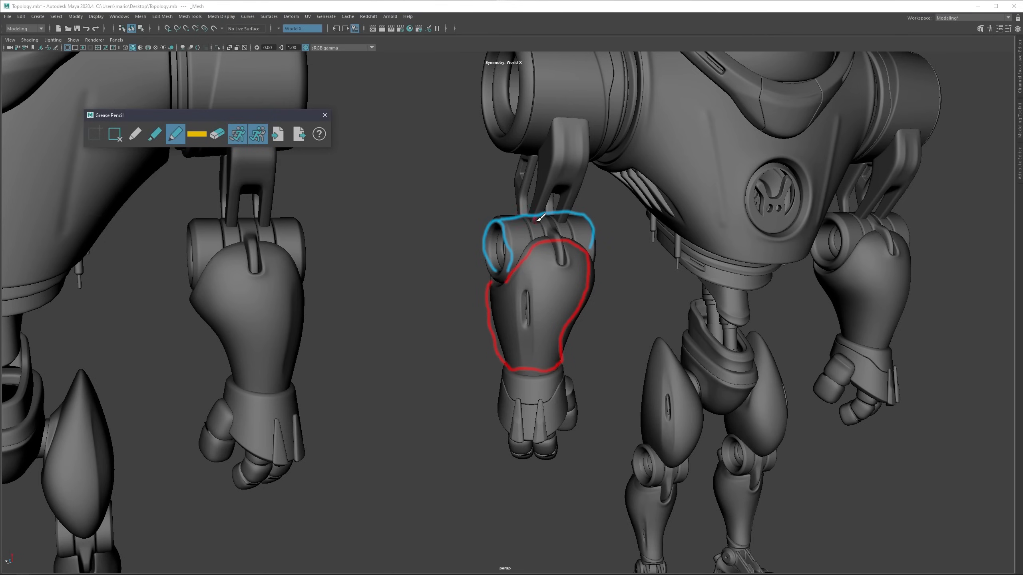
{"action": "mouse_move", "coordinate": [535, 222]}
{"action": "left_mouse_down"}
{"action": "mouse_move", "coordinate": [555, 191]}
{"action": "mouse_move", "coordinate": [542, 185]}
{"action": "mouse_move", "coordinate": [554, 121]}
{"action": "mouse_move", "coordinate": [584, 114]}
{"action": "mouse_move", "coordinate": [588, 182]}
{"action": "mouse_move", "coordinate": [569, 212]}
{"action": "left_mouse_up"}
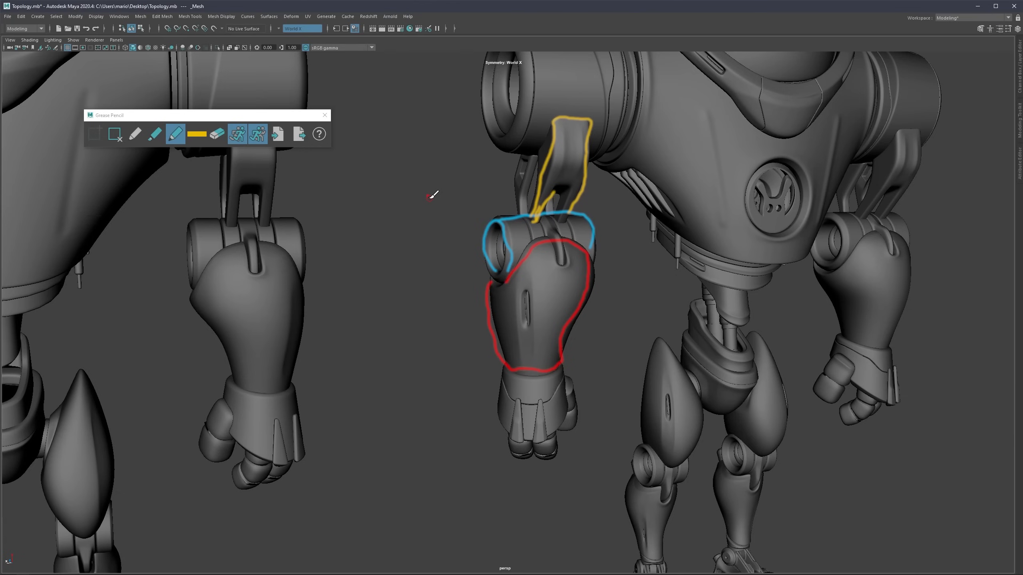
Step: Clear the Grease Pencil outlines from the detailed robot's arm and close the Grease Pencil tools
{"action": "left_click", "coordinate": [325, 115]}
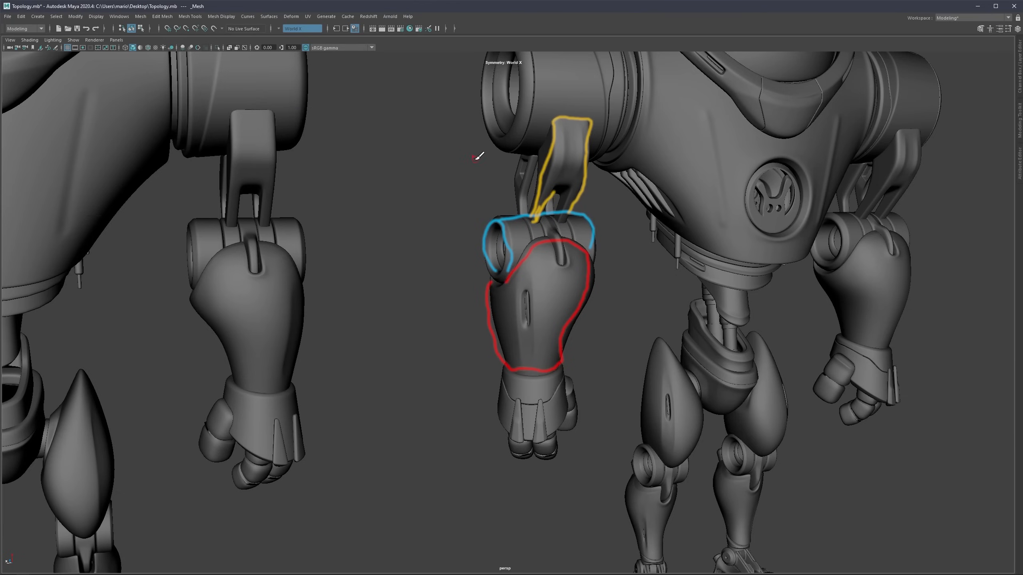
{"action": "left_click", "coordinate": [57, 47]}
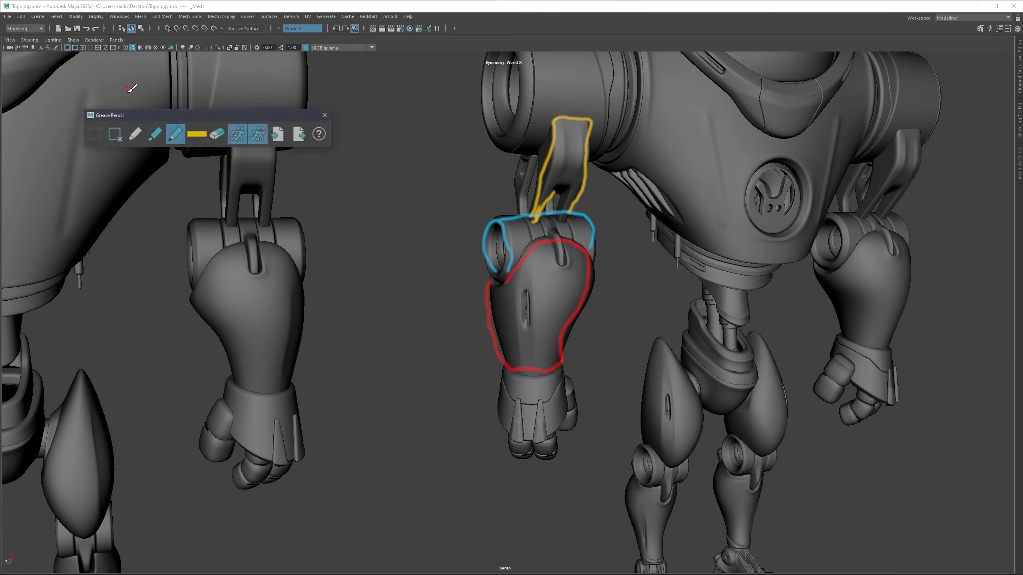
{"action": "left_click", "coordinate": [247, 134]}
{"action": "left_click", "coordinate": [325, 113]}
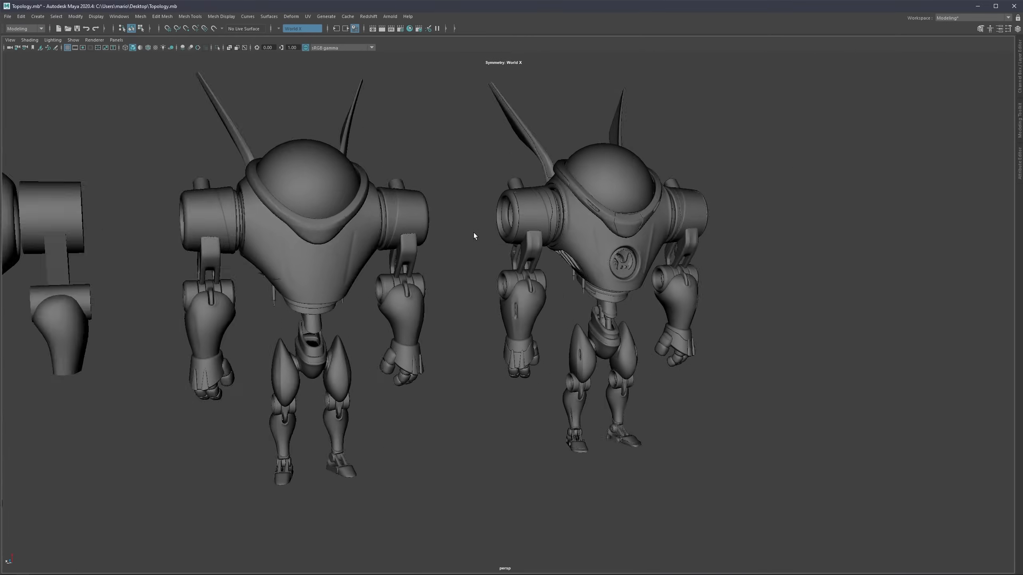
Step: Frame all three robots, highlight the blockout's mesh, clear the selection and compare the stages side by side
{"action": "key", "text": "a"}
{"action": "left_click_drag", "start_coordinate": [413, 128], "coordinate": [192, 417]}
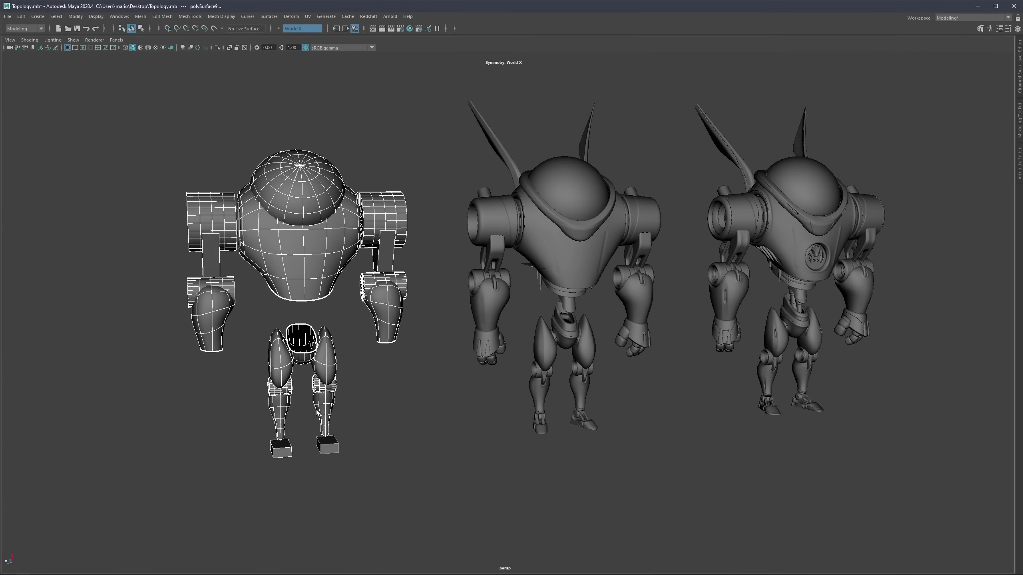
{"action": "left_click", "coordinate": [440, 346]}
{"action": "left_click_drag", "start_coordinate": [607, 301], "coordinate": [543, 294], "text": "alt"}
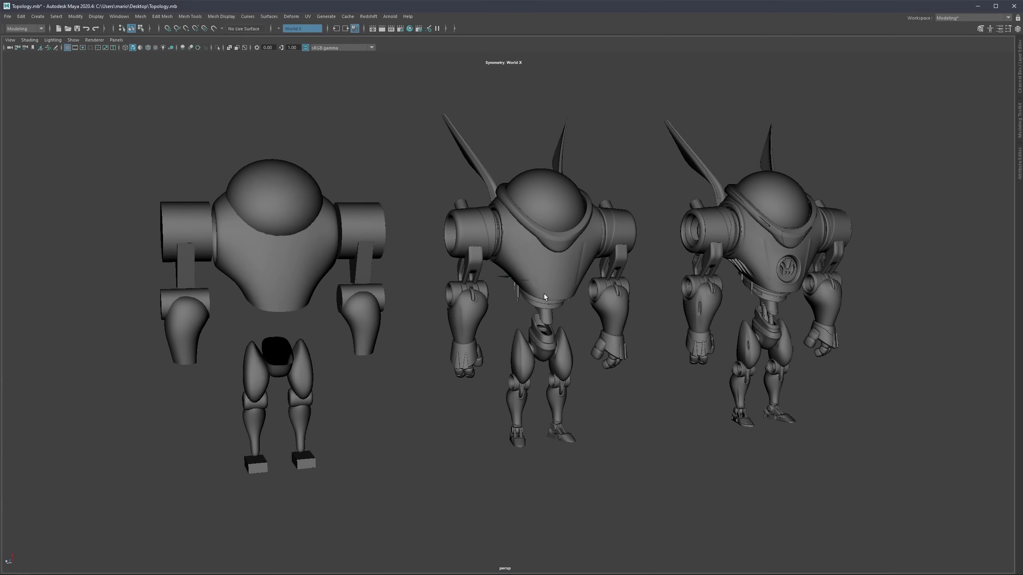